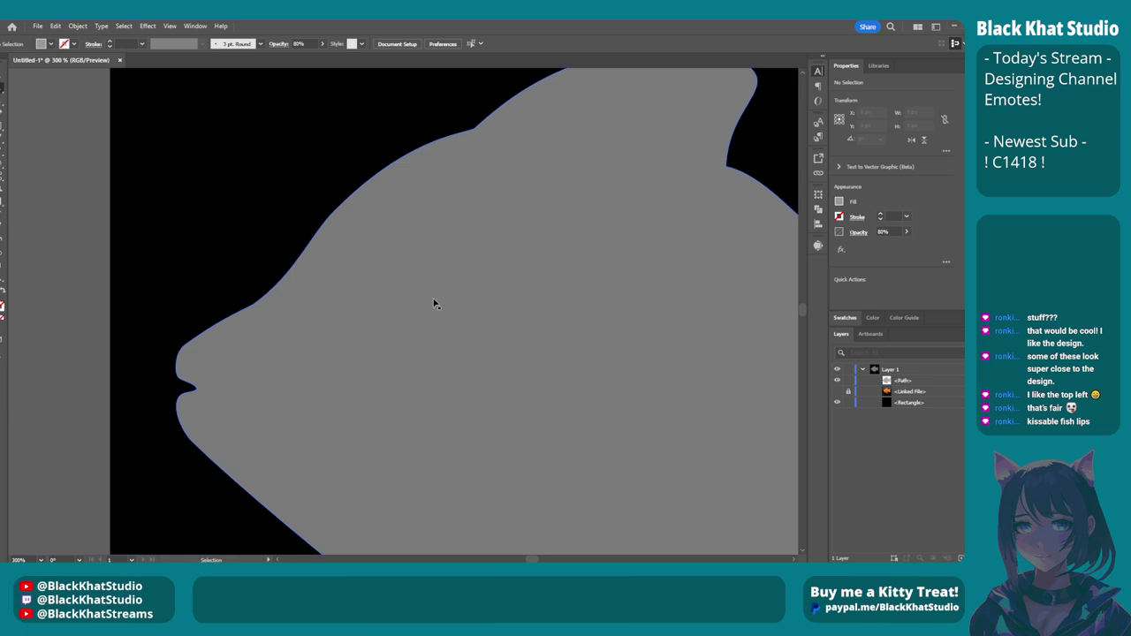
pyautogui.scroll(-2, 504, 321)
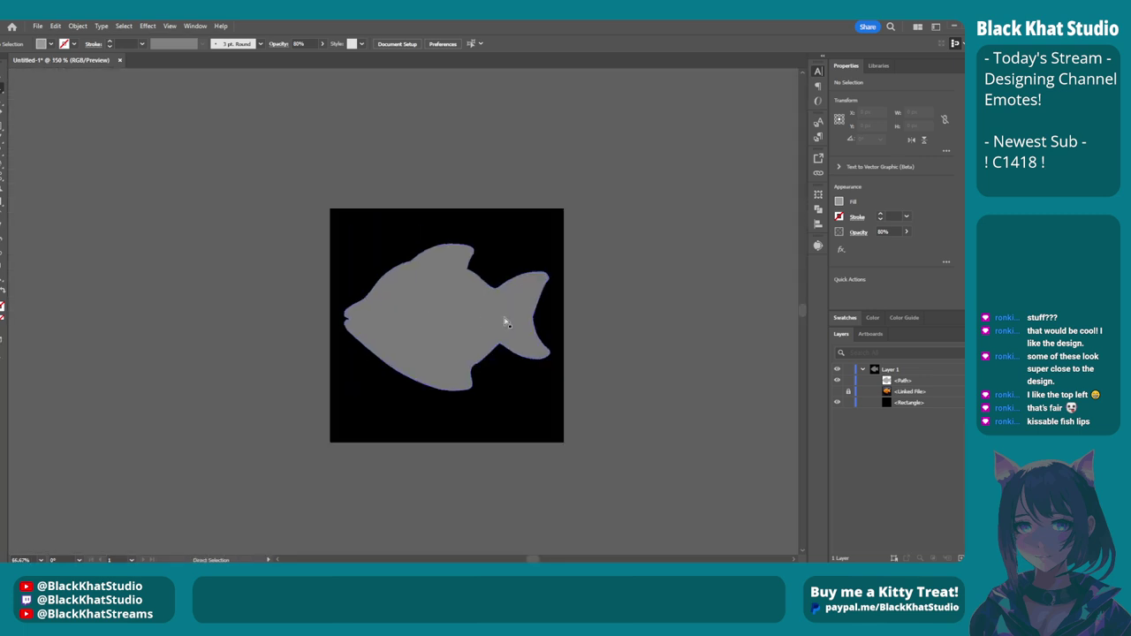
pyautogui.scroll(3, 467, 354)
pyautogui.scroll(-1, 433, 366)
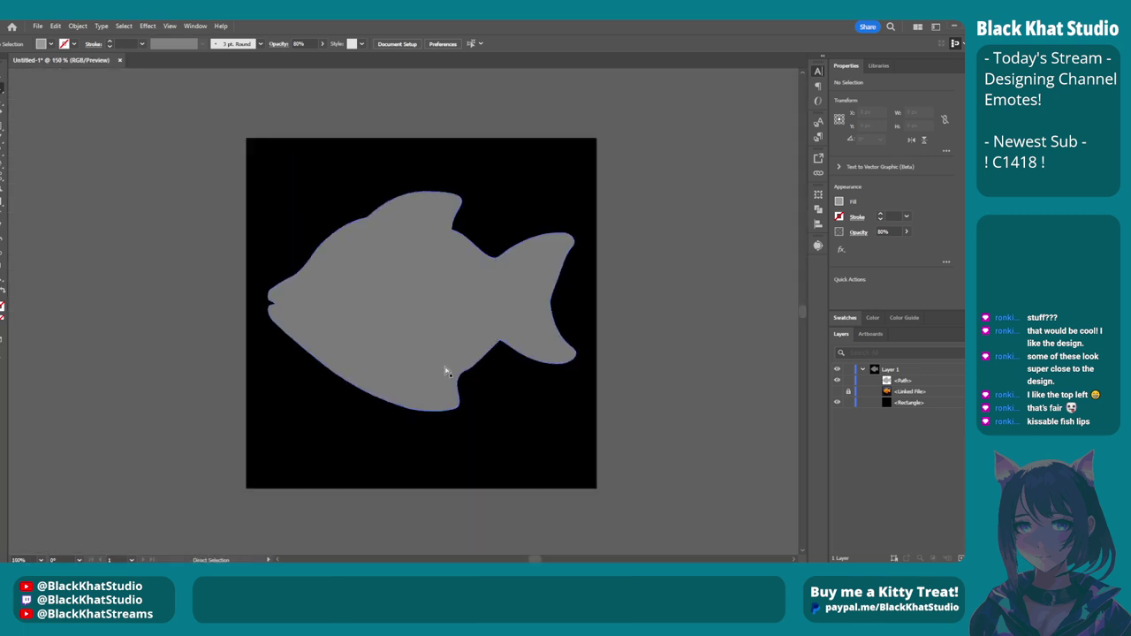
pyautogui.press('v')
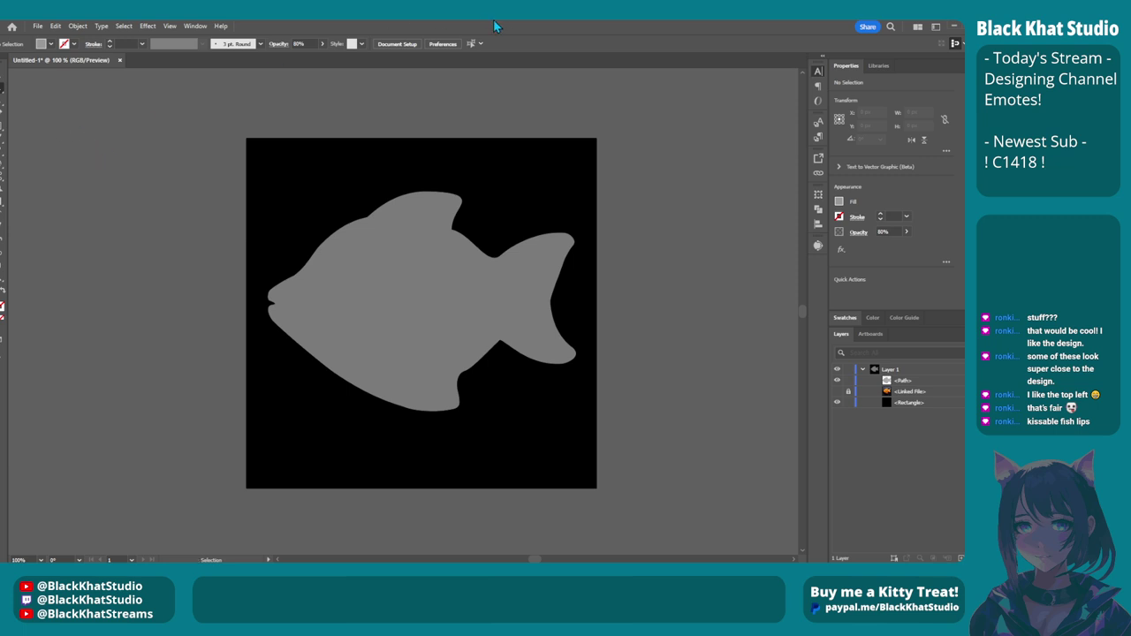
pyautogui.press('a')
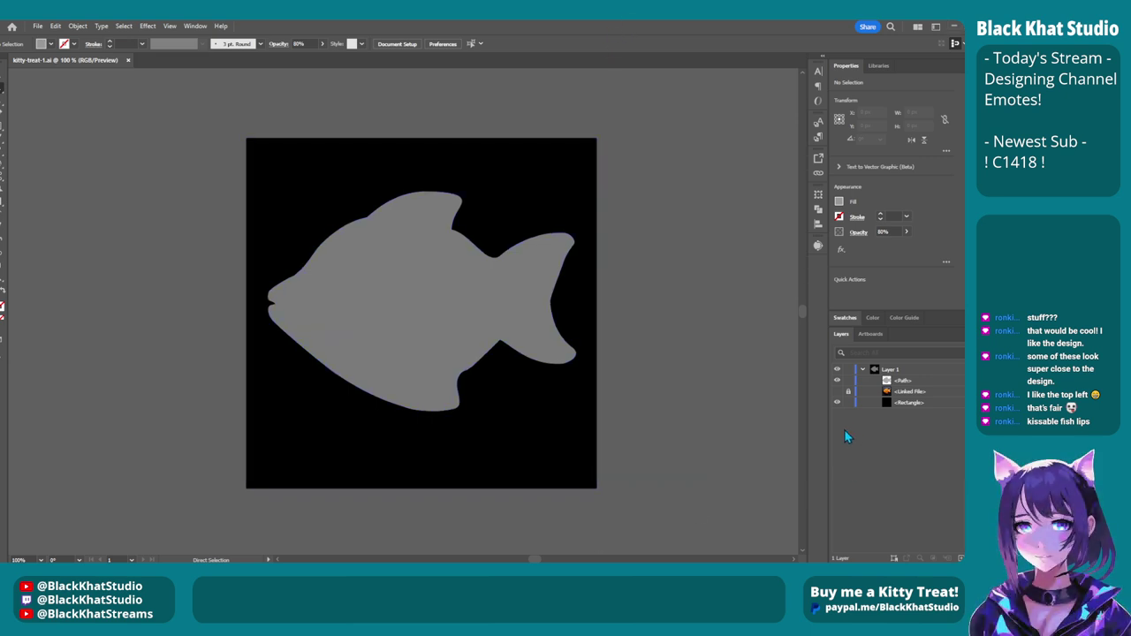
# Compare the fish silhouette with the linked cookie image by switching their layer visibility, leaving only the silhouette shown.
pyautogui.moveTo(837, 380); pyautogui.dragTo(838, 393)
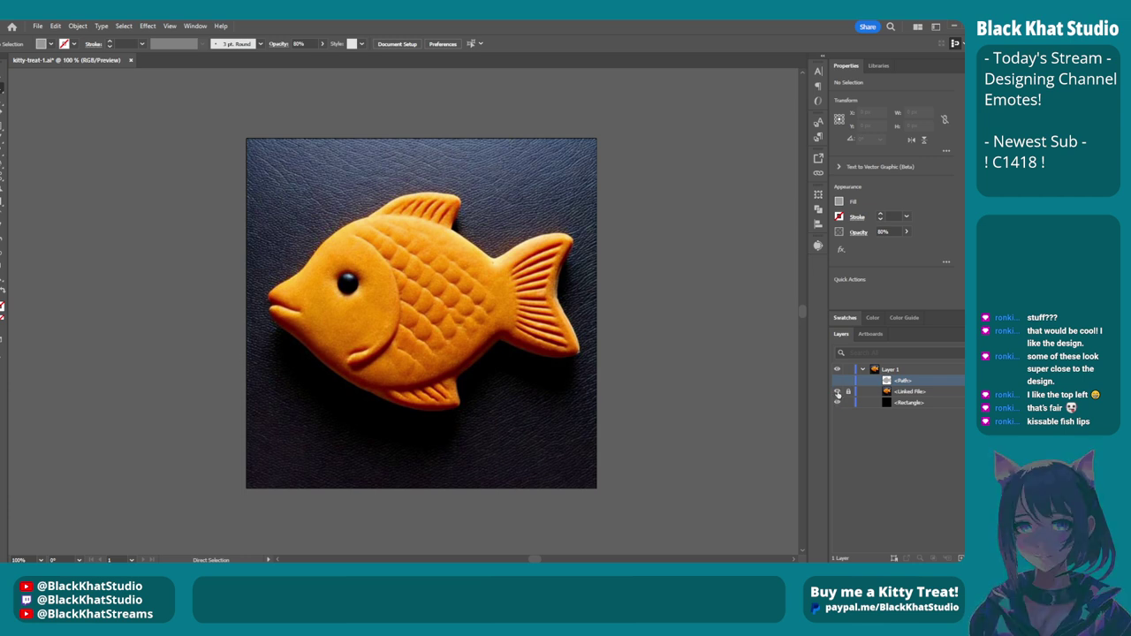
pyautogui.click(837, 391)
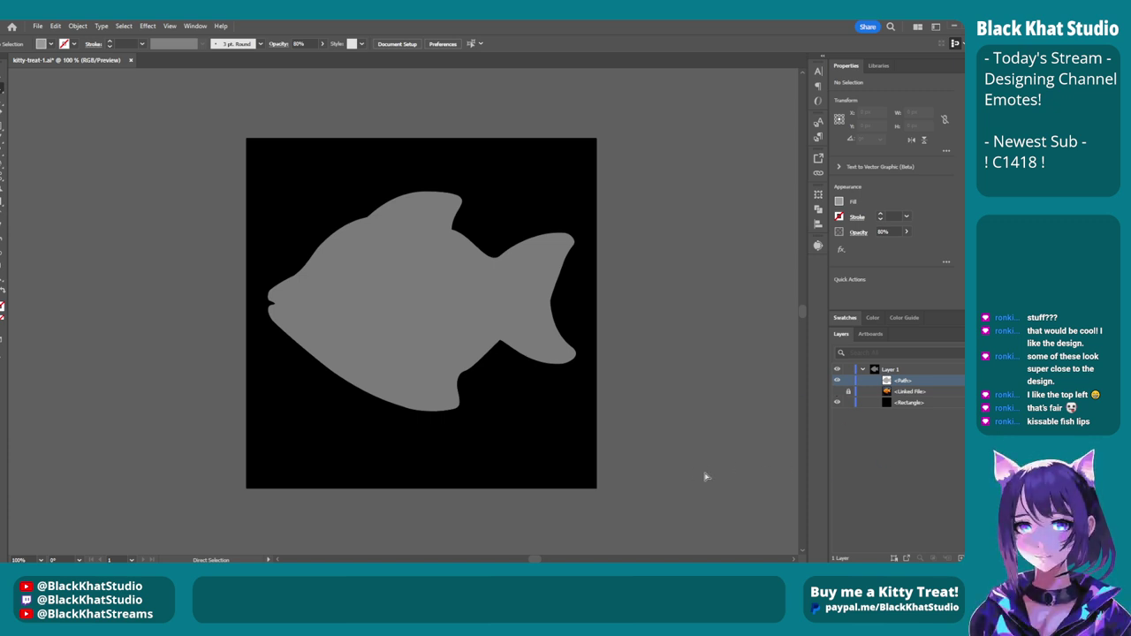
pyautogui.hscroll(2, 427, 323)
pyautogui.hscroll(-5, 424, 316)
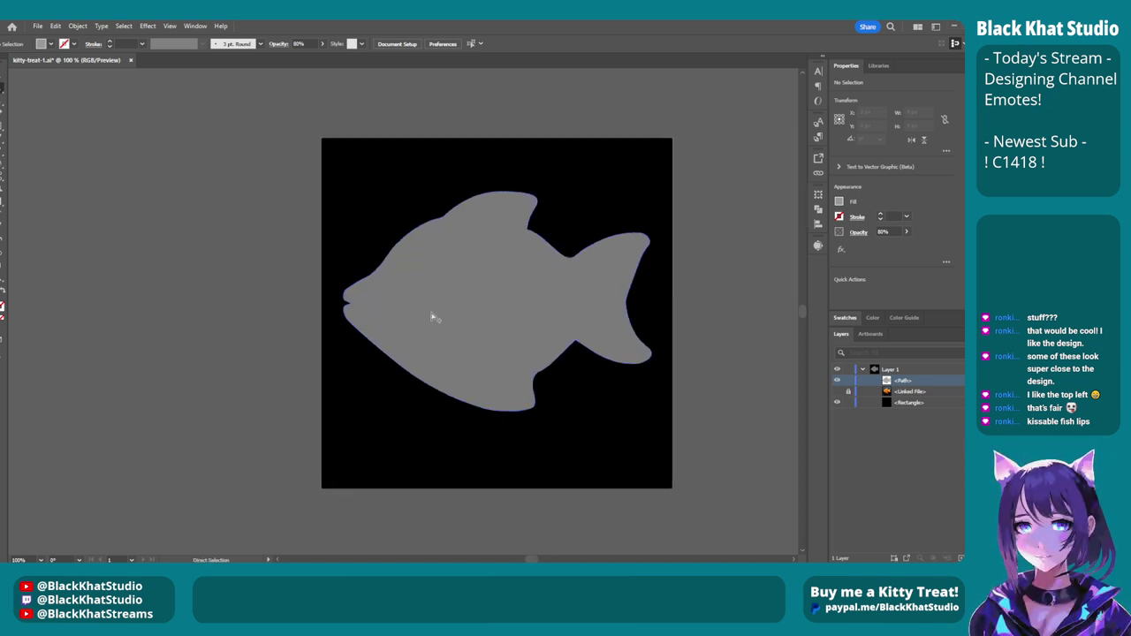
pyautogui.hscroll(1, 689, 246)
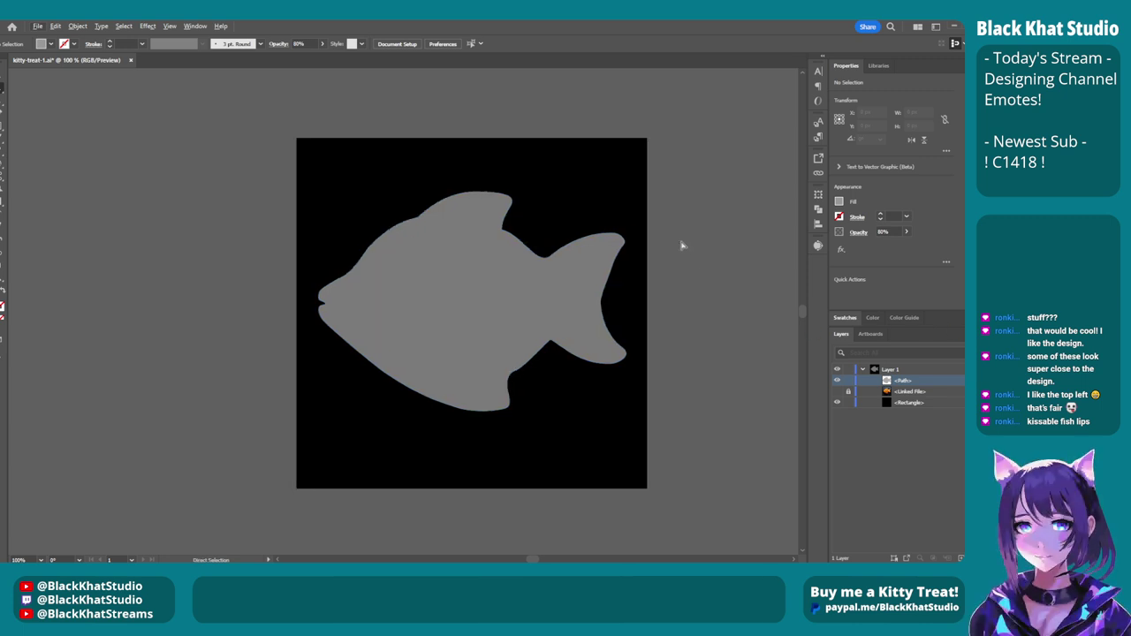
# Preview the fish silhouette at small sizes by setting the zoom to 10% and 5%.
pyautogui.click(19, 559)
pyautogui.write('10')
pyautogui.press('Return')
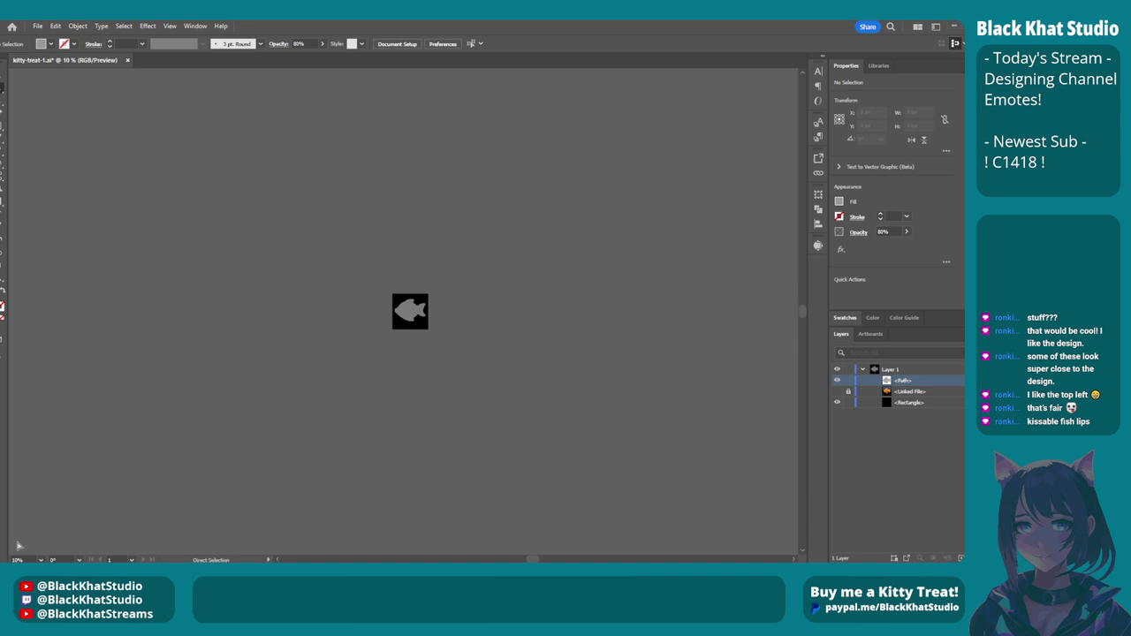
pyautogui.click(20, 558)
pyautogui.write('5')
pyautogui.press('Return')
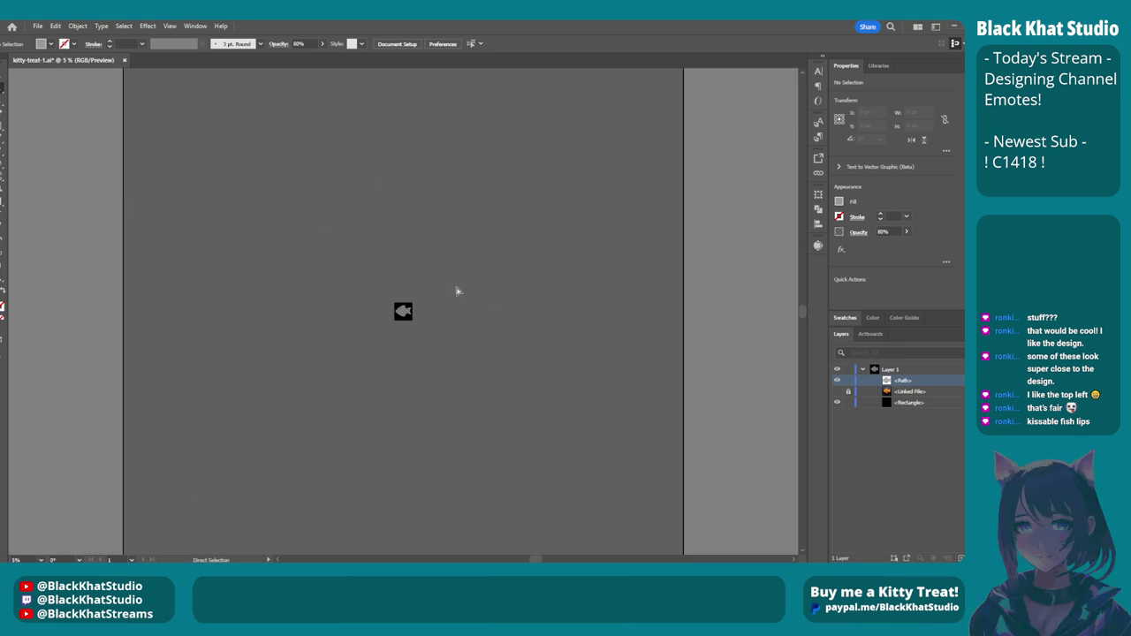
# Delete the anchor points forming the fish's mouth notch and extend the lower jaw's curve handle outward to round the snout.
pyautogui.press('alt')
pyautogui.scroll(12, 415, 322)
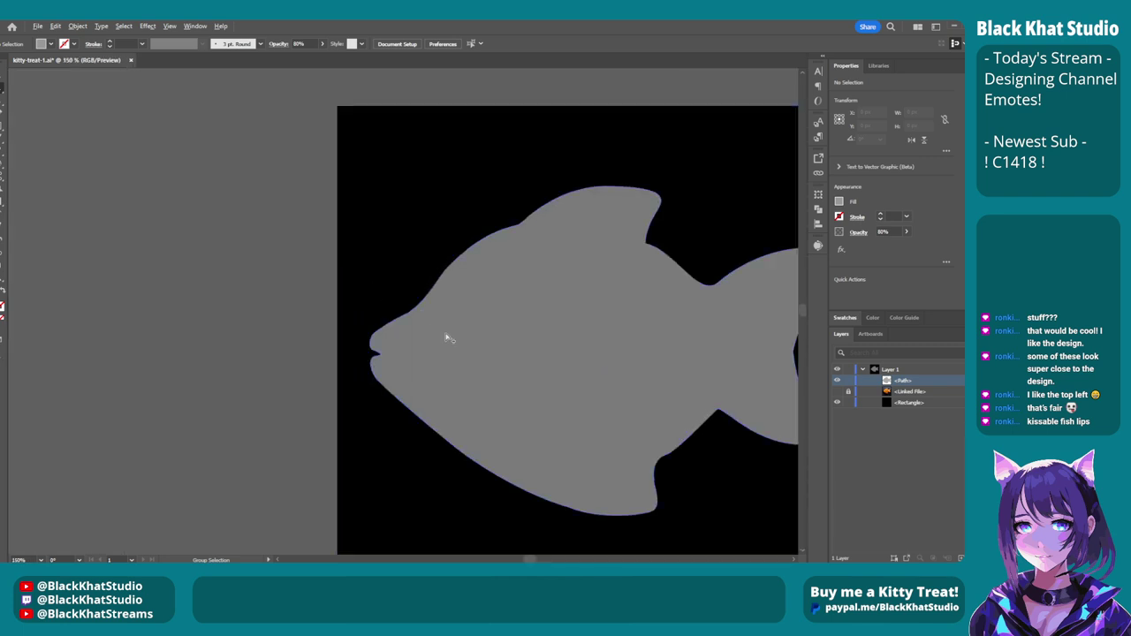
pyautogui.click(379, 364)
pyautogui.scroll(3, 402, 376)
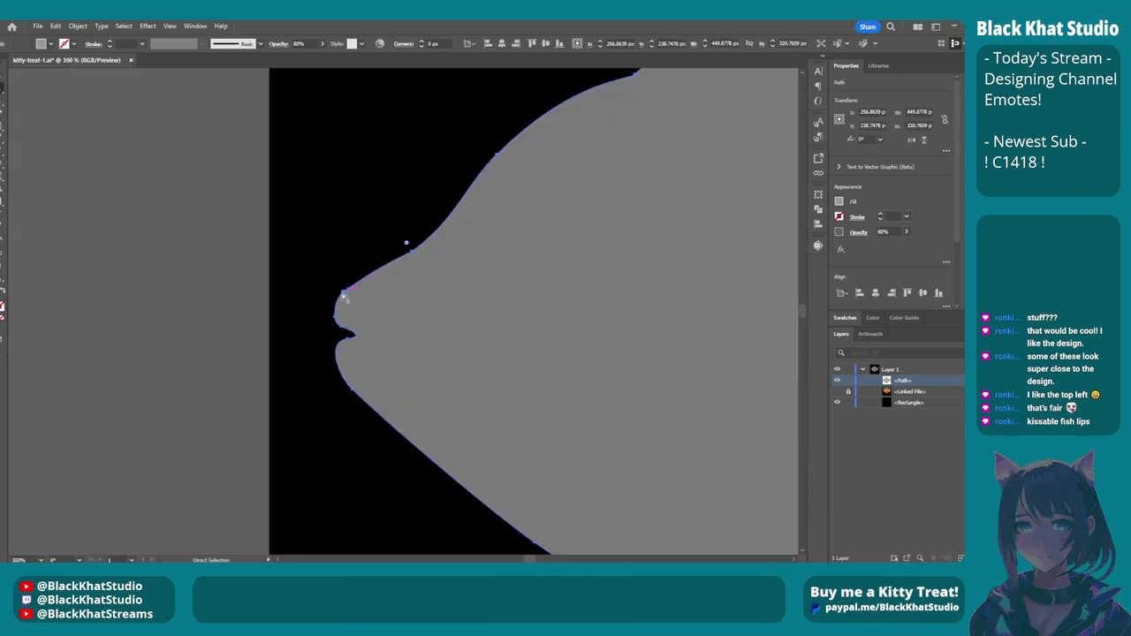
pyautogui.press('-')
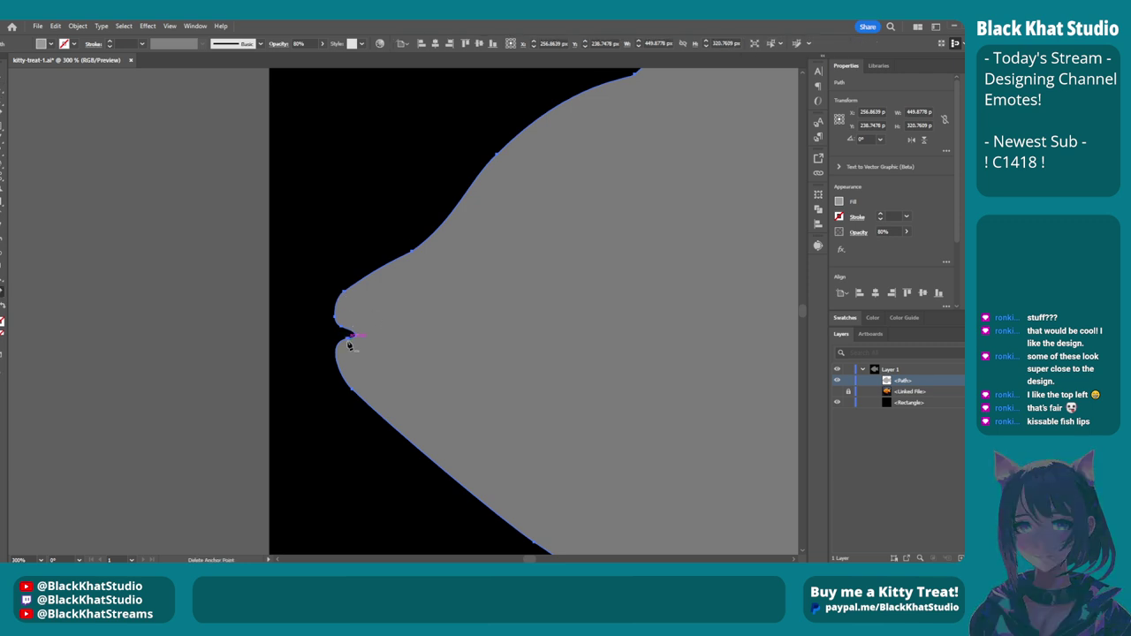
pyautogui.click(349, 343)
pyautogui.click(344, 332)
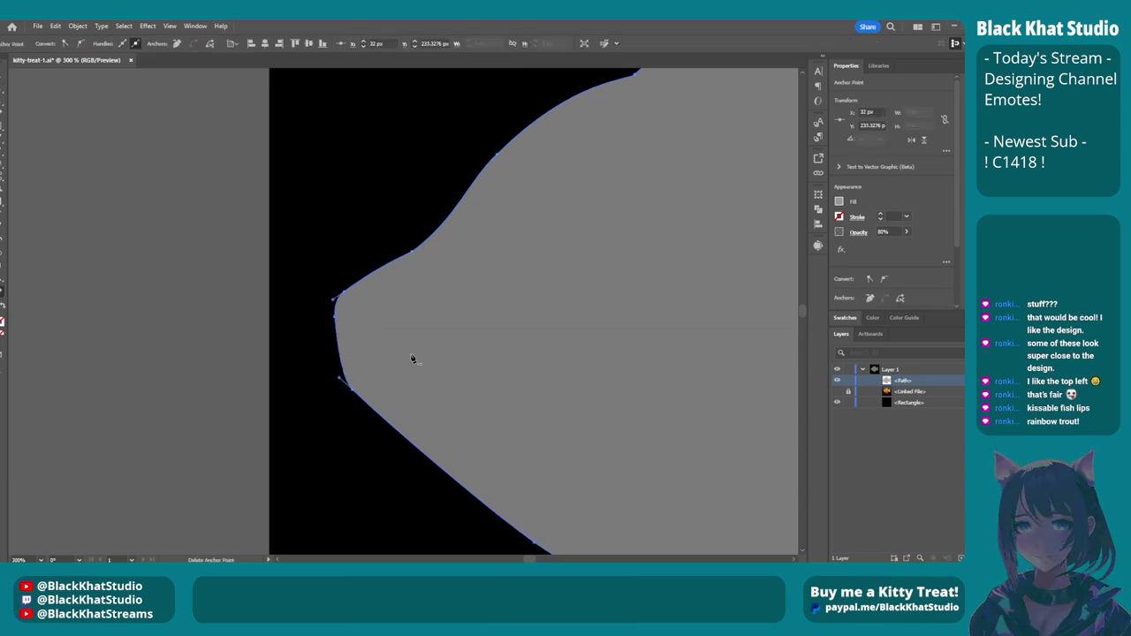
pyautogui.click(335, 316)
pyautogui.hotkey('shift', 'c')
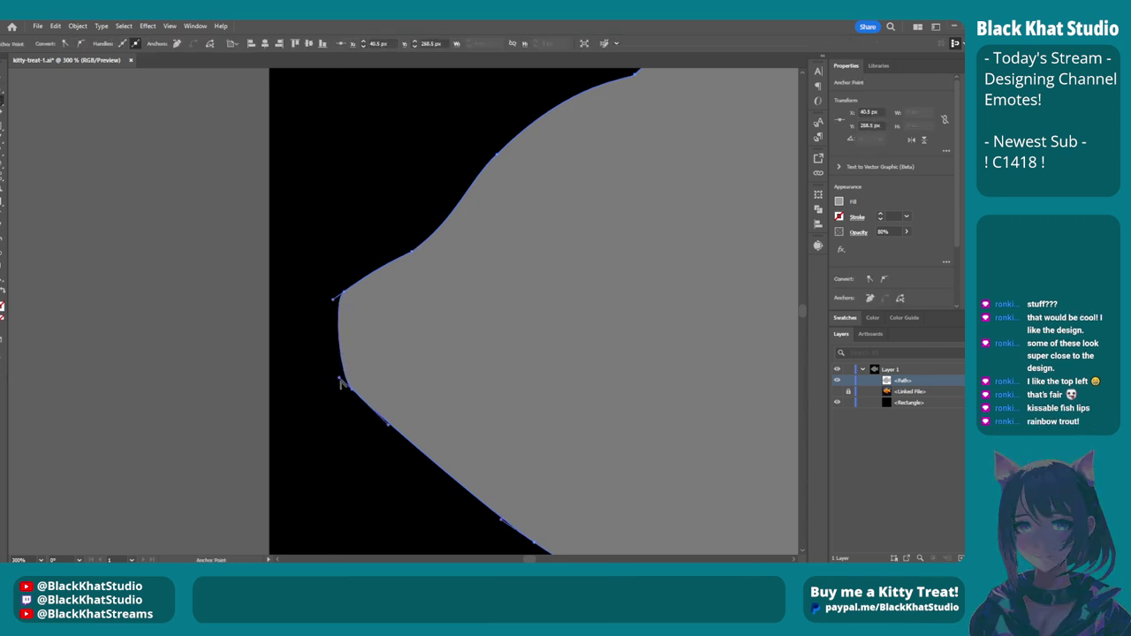
pyautogui.moveTo(341, 379); pyautogui.dragTo(309, 339)
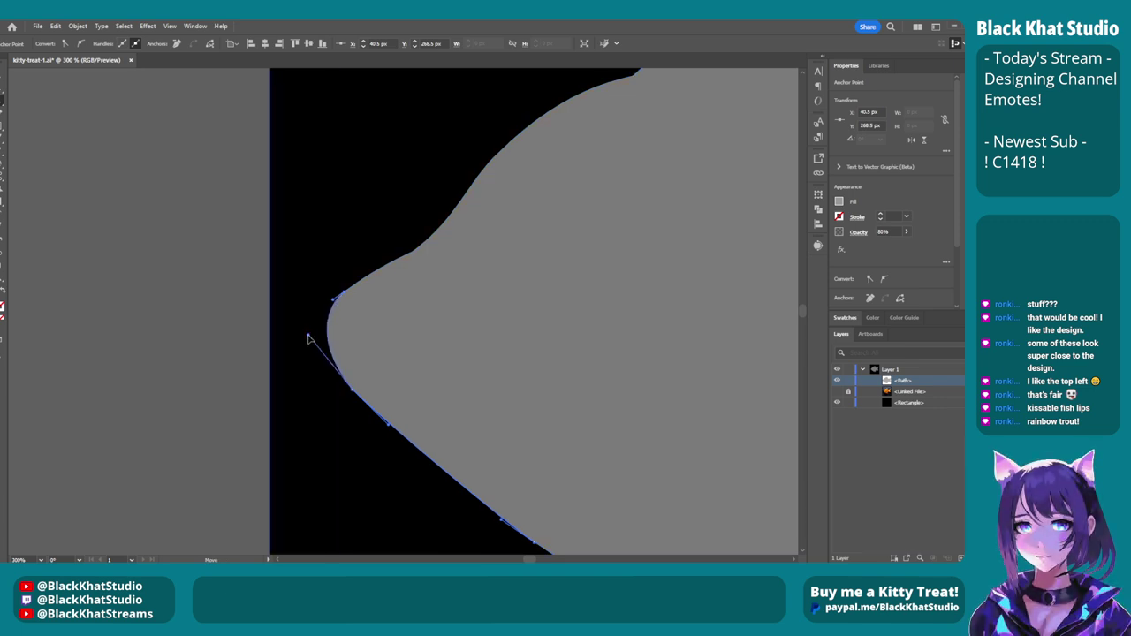
# Replace the lower jaw anchor with one closer to the snout and adjust the neighbouring handles to smooth the underside curve.
pyautogui.scroll(-2, 389, 389)
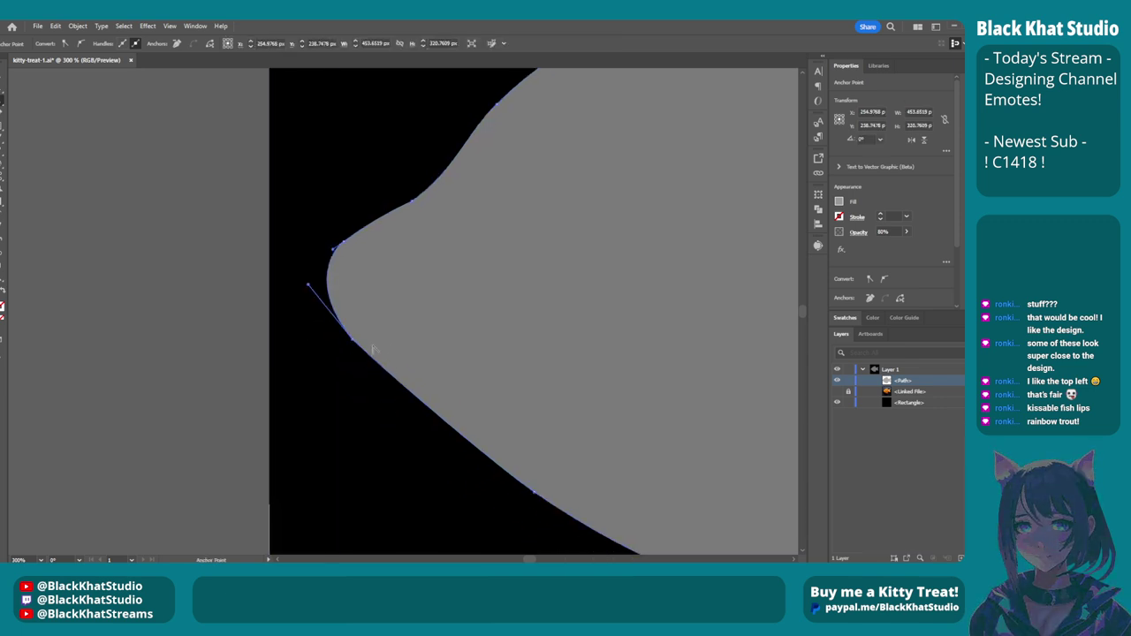
pyautogui.press('-')
pyautogui.click(347, 345)
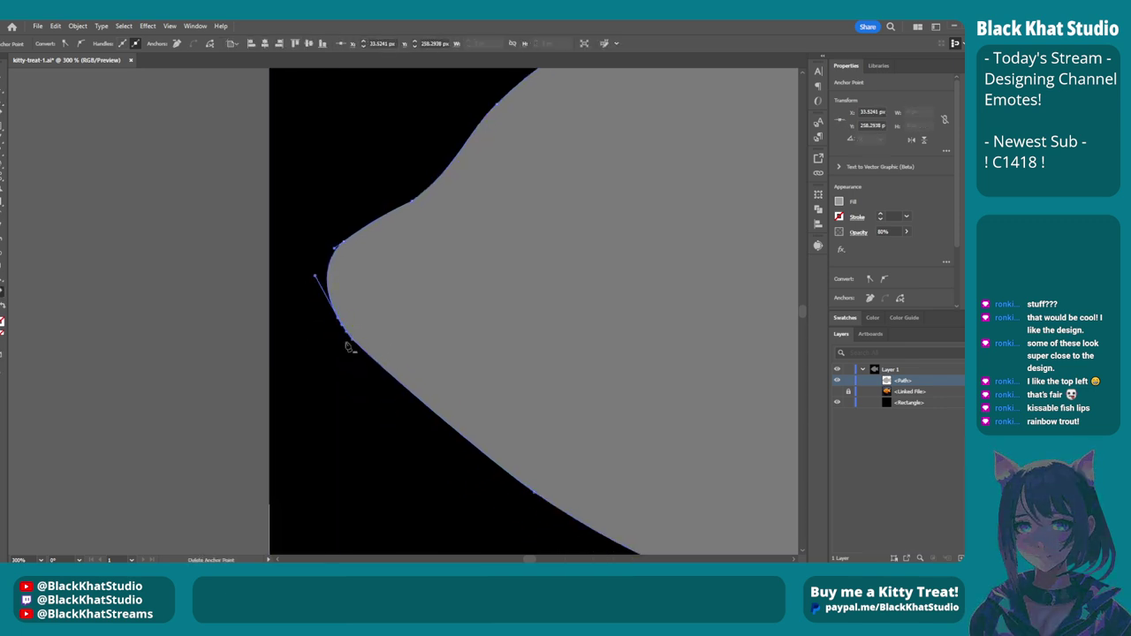
pyautogui.click(348, 334)
pyautogui.hotkey('shift', 'c')
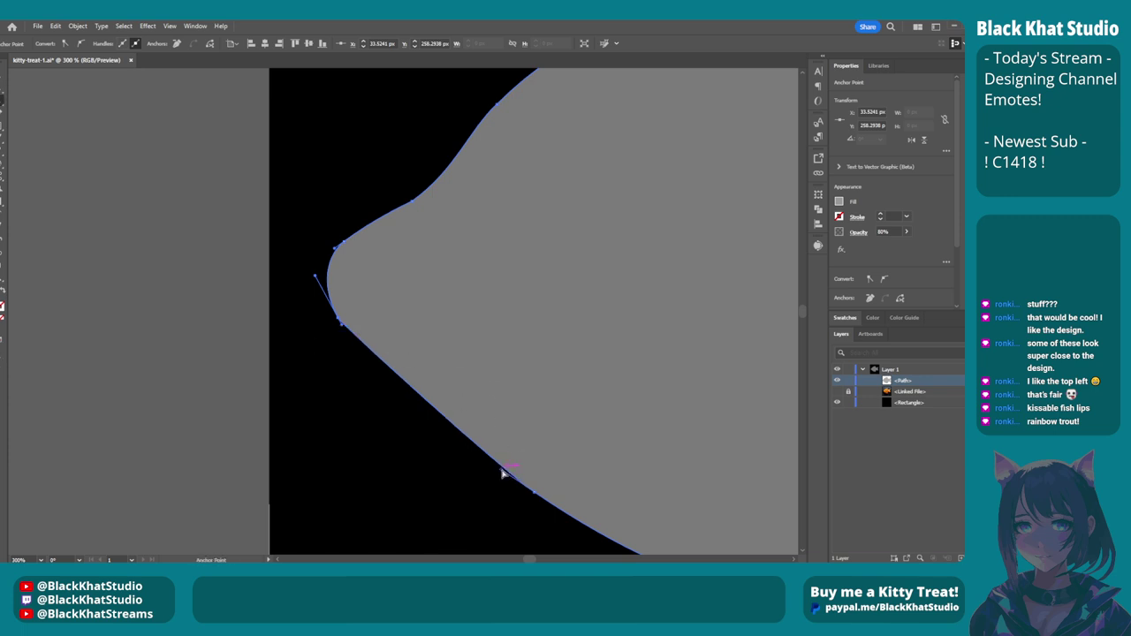
pyautogui.moveTo(502, 474); pyautogui.dragTo(450, 432)
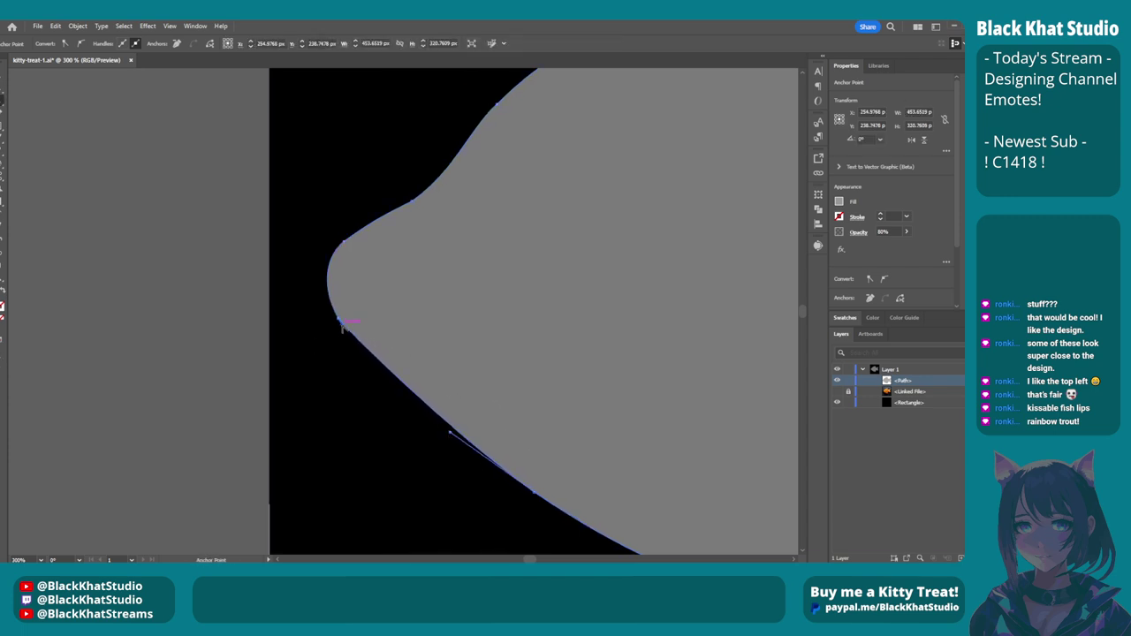
pyautogui.moveTo(342, 327); pyautogui.dragTo(354, 345)
pyautogui.press('a')
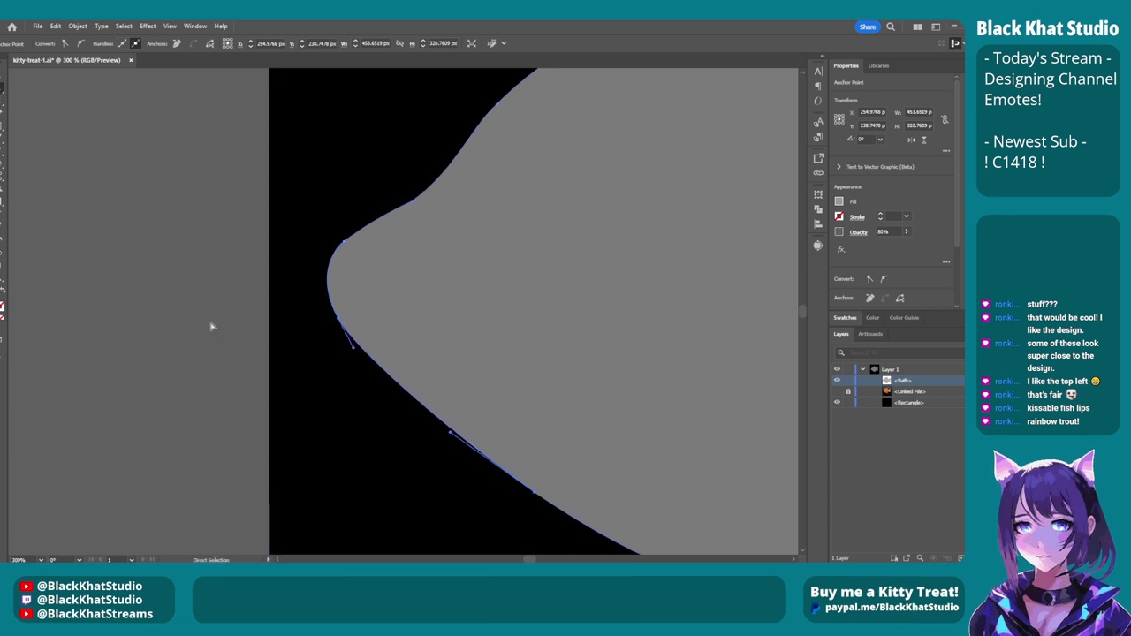
pyautogui.click(212, 326)
pyautogui.press('v')
pyautogui.scroll(-5, 590, 374)
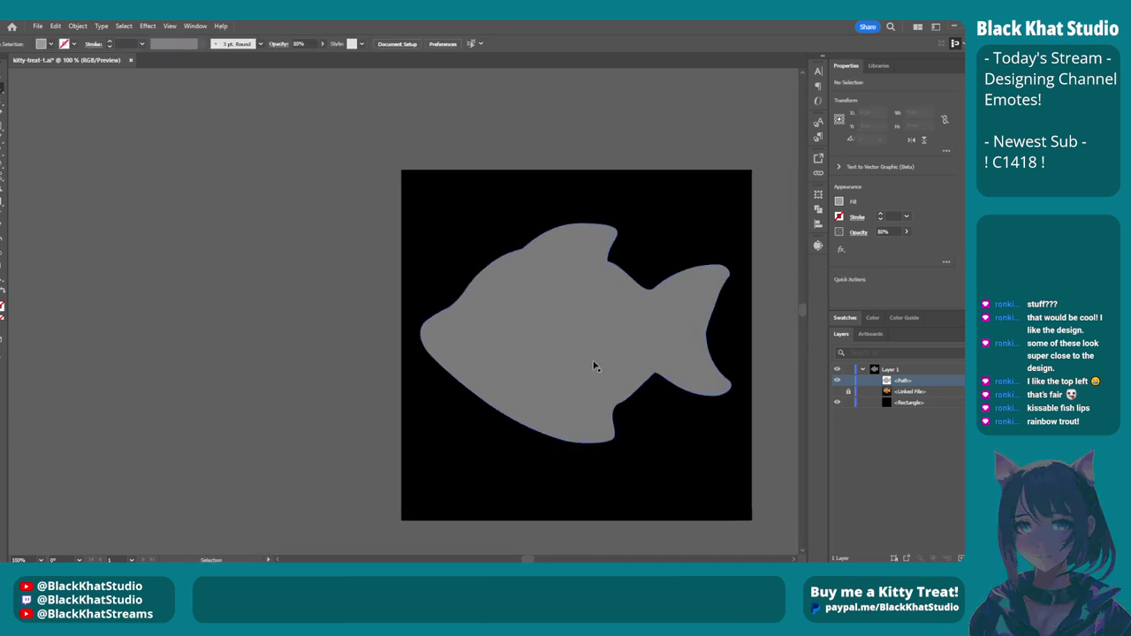
pyautogui.scroll(-2, 593, 365)
pyautogui.press('a')
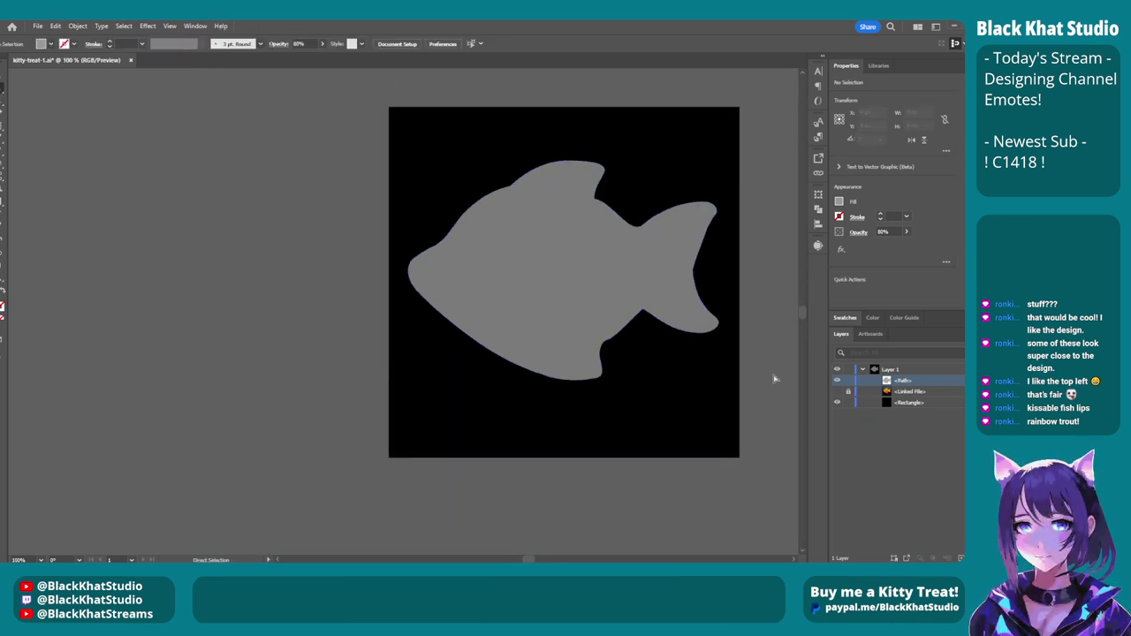
pyautogui.hscroll(5, 774, 378)
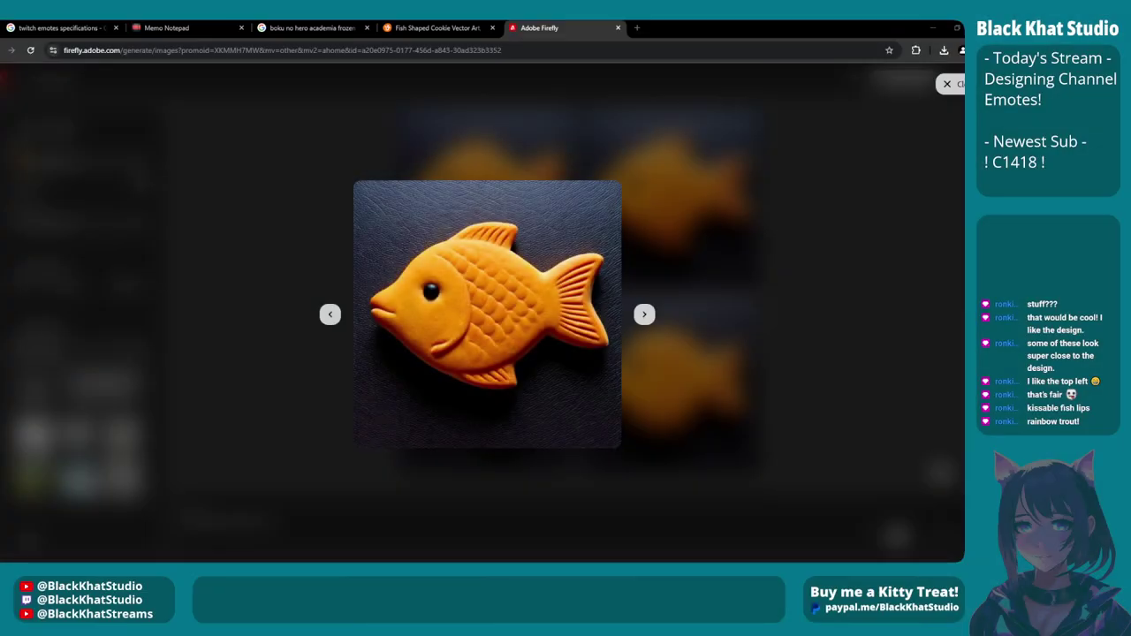
# Switch to the browser, search Google Images for "rainbow trout" in a new tab and examine the body markings.
pyautogui.hotkey('ctrl', 't')
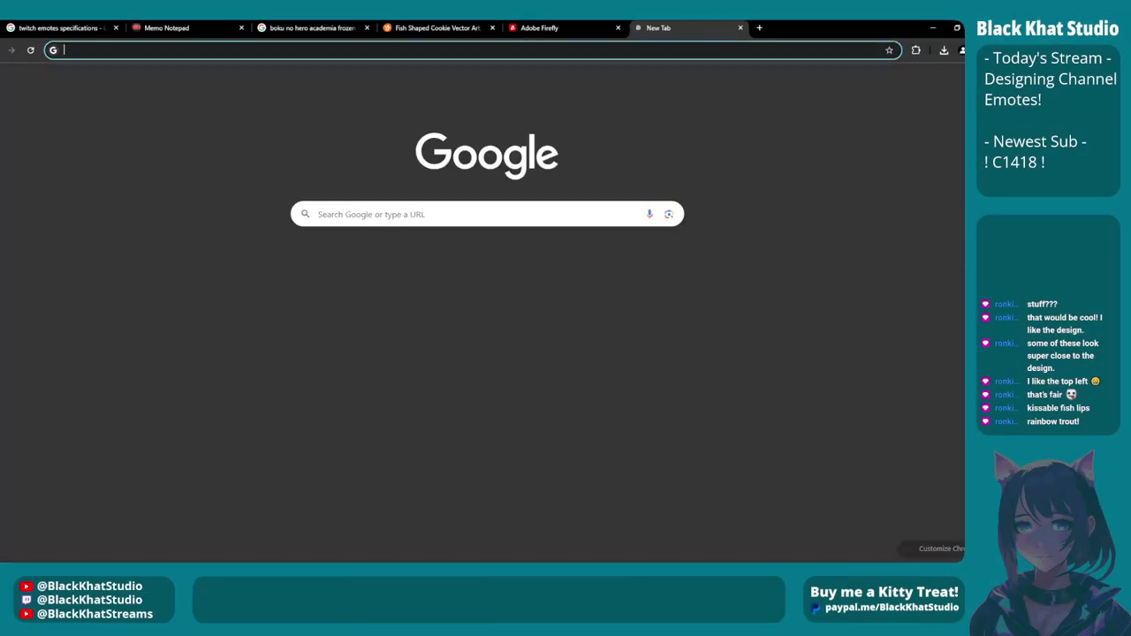
pyautogui.write('rainbow trout')
pyautogui.press('Return')
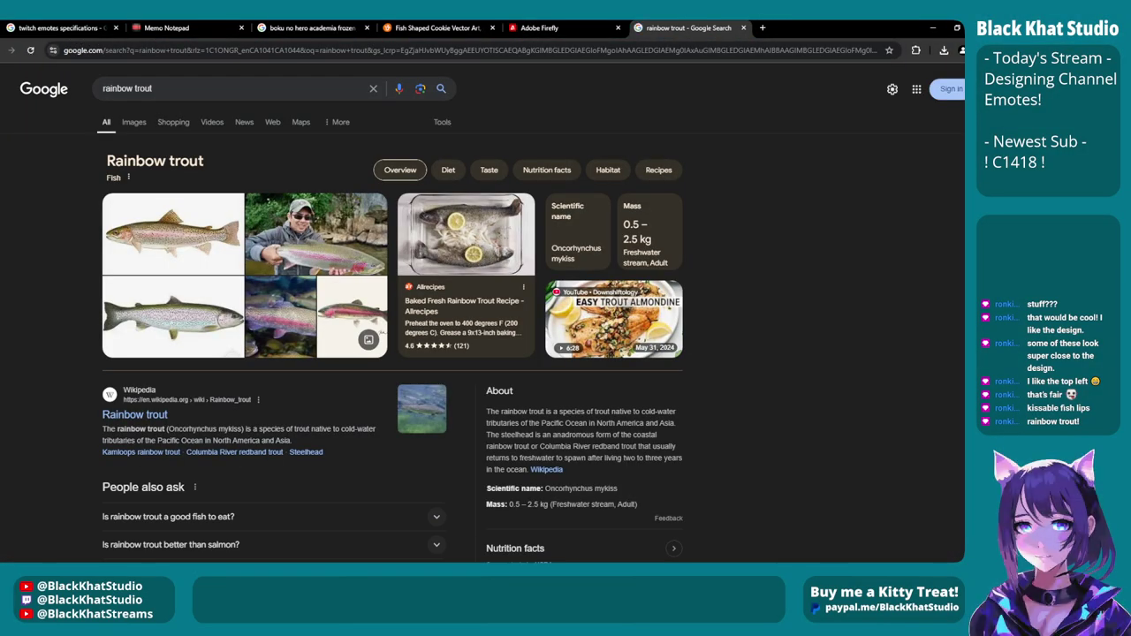
pyautogui.click(133, 122)
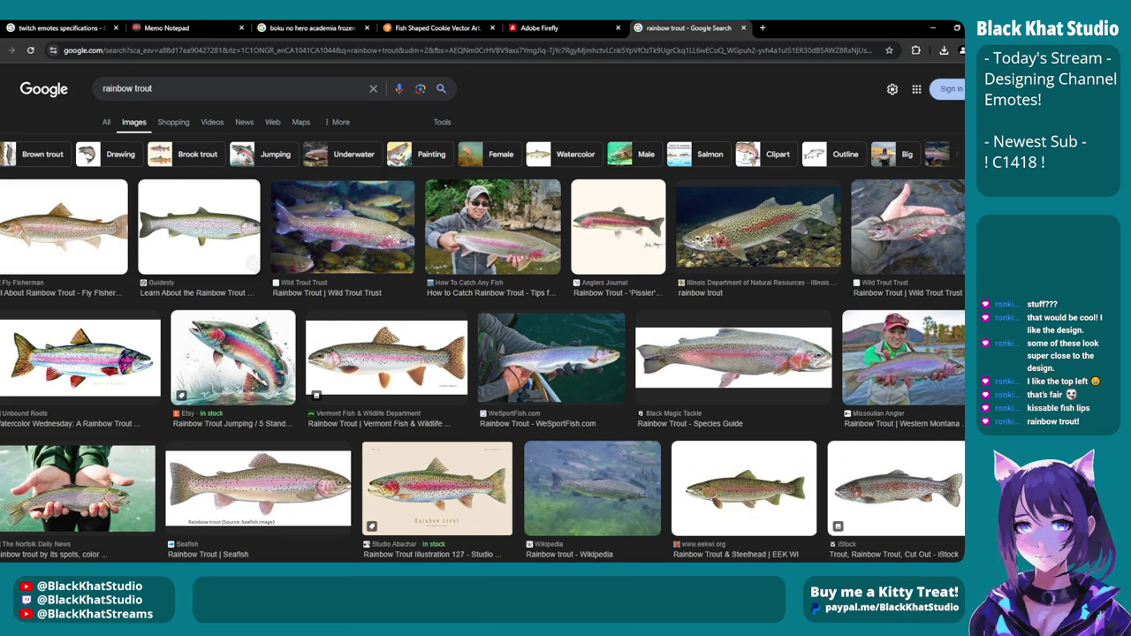
pyautogui.scroll(-2, 484, 341)
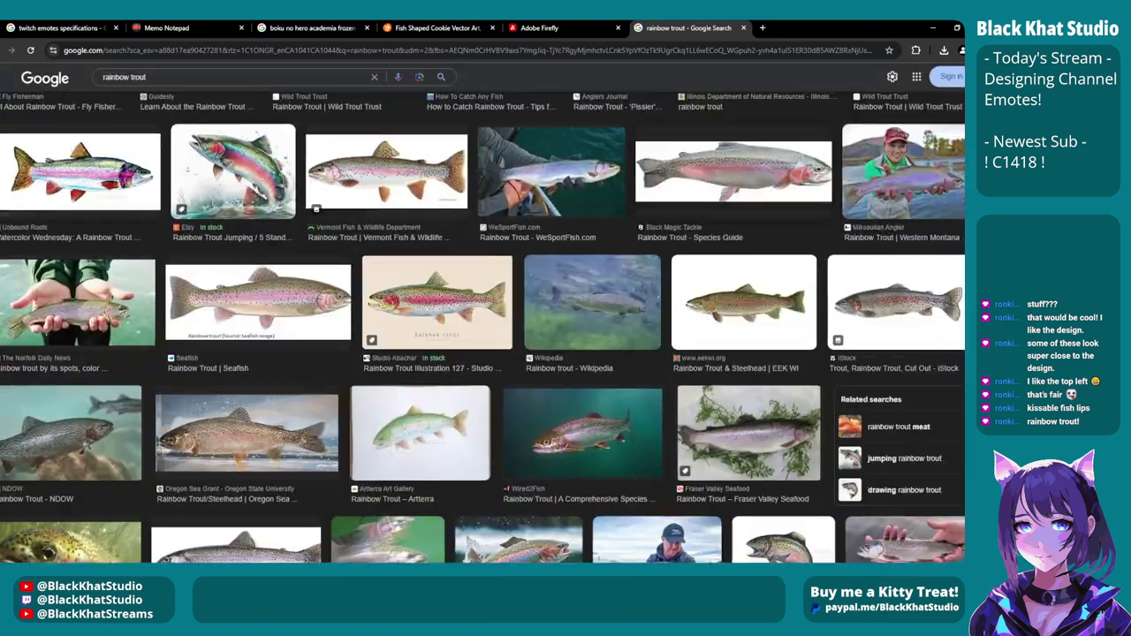
pyautogui.scroll(-2, 484, 342)
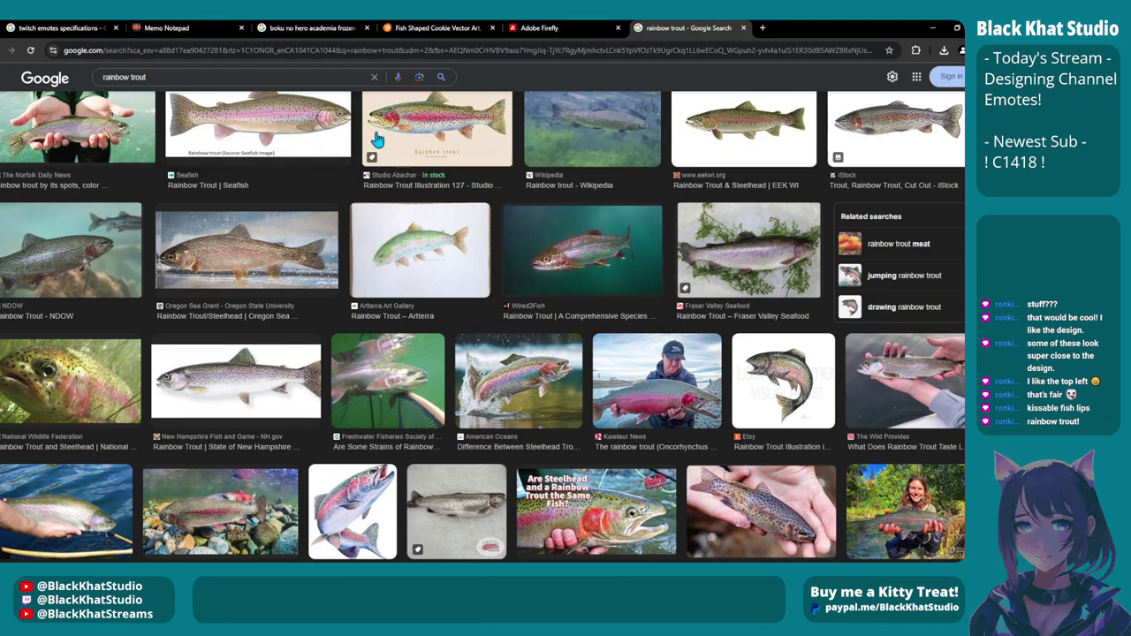
pyautogui.scroll(-2, 605, 224)
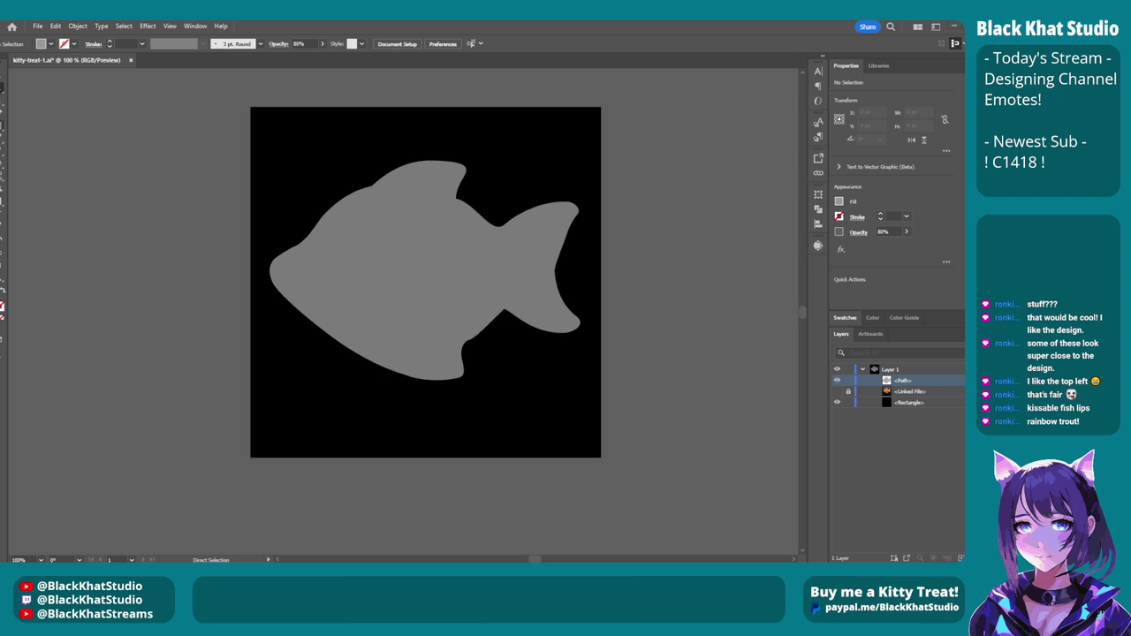
# Switch back to Illustrator and draw a flat ellipse about 369 × 63 px lengthwise across the fish's body.
pyautogui.press('l')
pyautogui.moveTo(296, 259); pyautogui.dragTo(549, 302)
pyautogui.moveTo(509, 298); pyautogui.dragTo(485, 272)
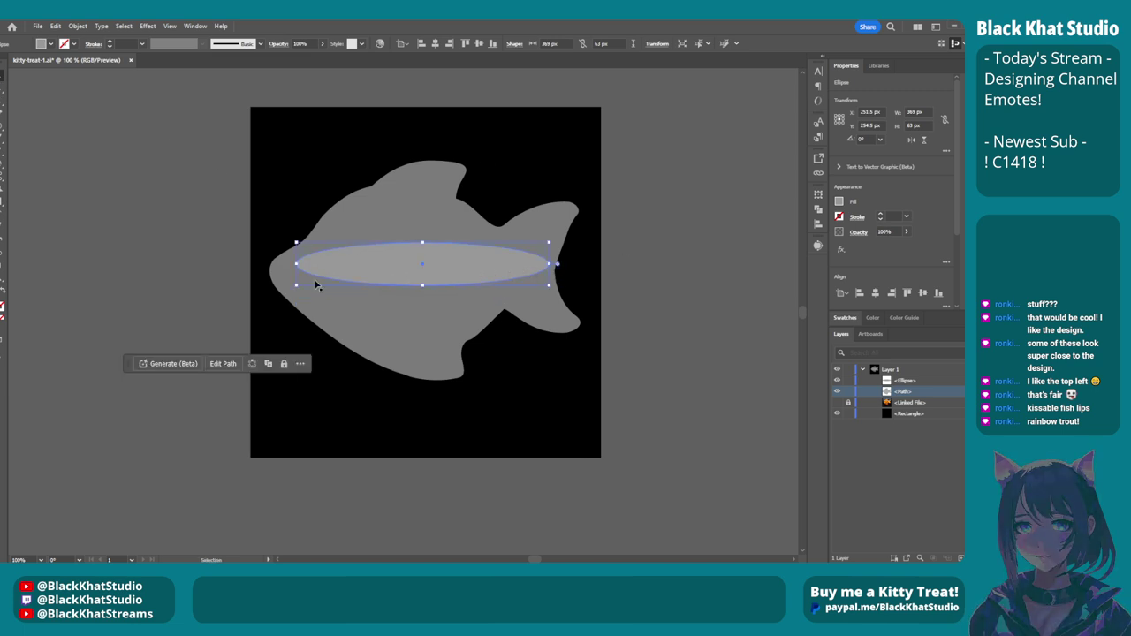
# Tilt the ellipse to about 2.4° and reposition it along the middle of the fish's body.
pyautogui.moveTo(296, 286); pyautogui.dragTo(356, 298)
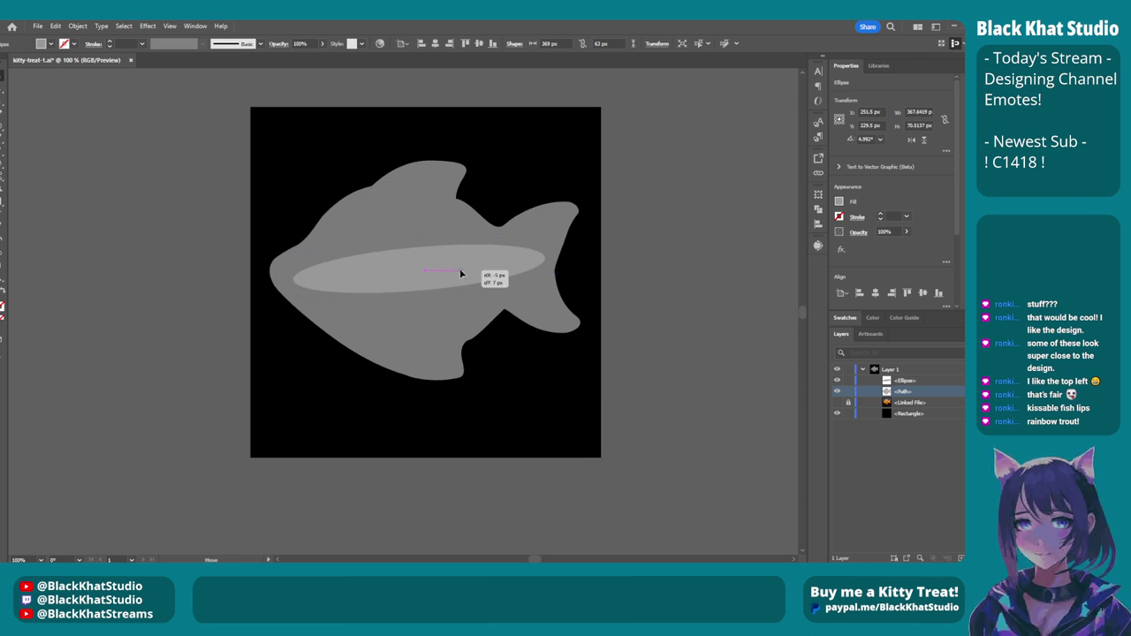
pyautogui.click(723, 338)
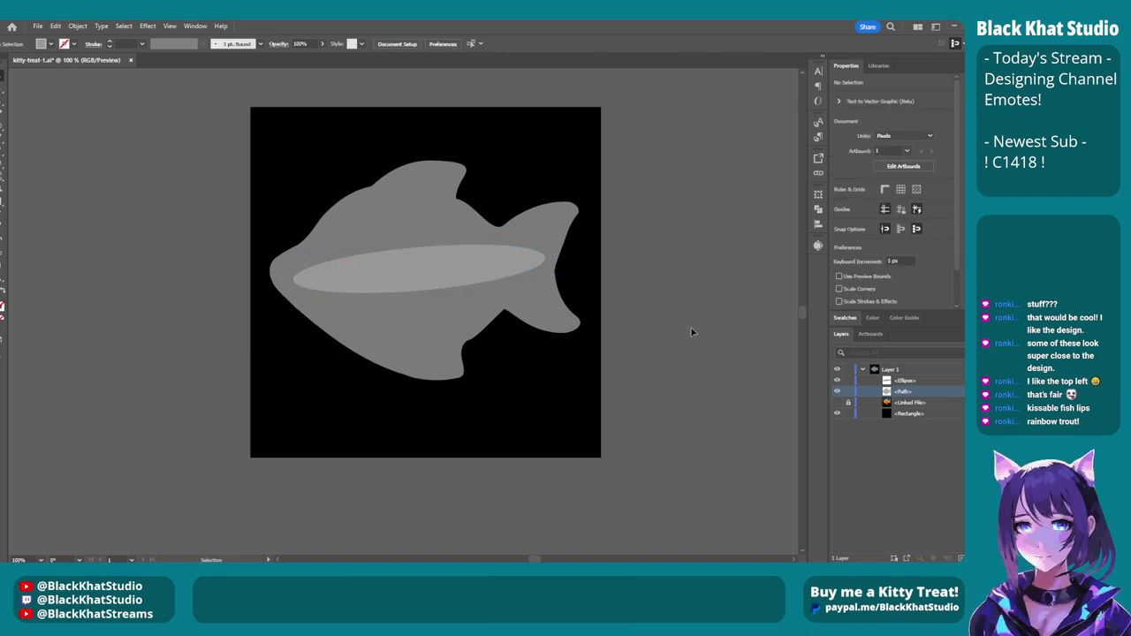
pyautogui.click(487, 250)
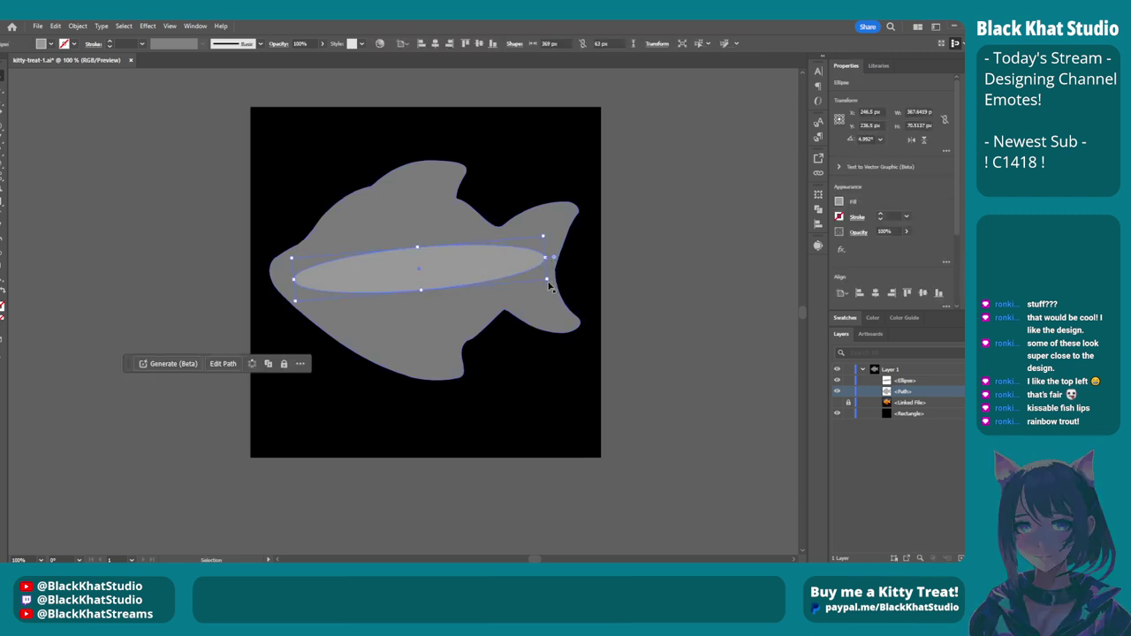
pyautogui.moveTo(546, 279); pyautogui.dragTo(555, 290)
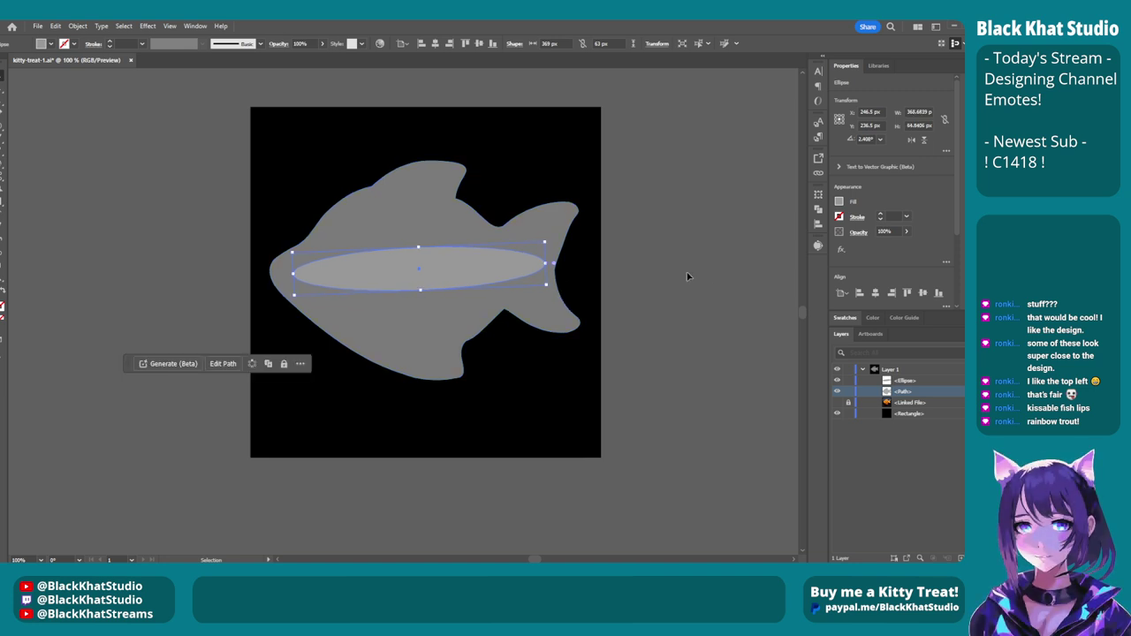
# Flatten the tilted ellipse on the fish's body to about 57 px high and fill it with magenta.
pyautogui.click(696, 283)
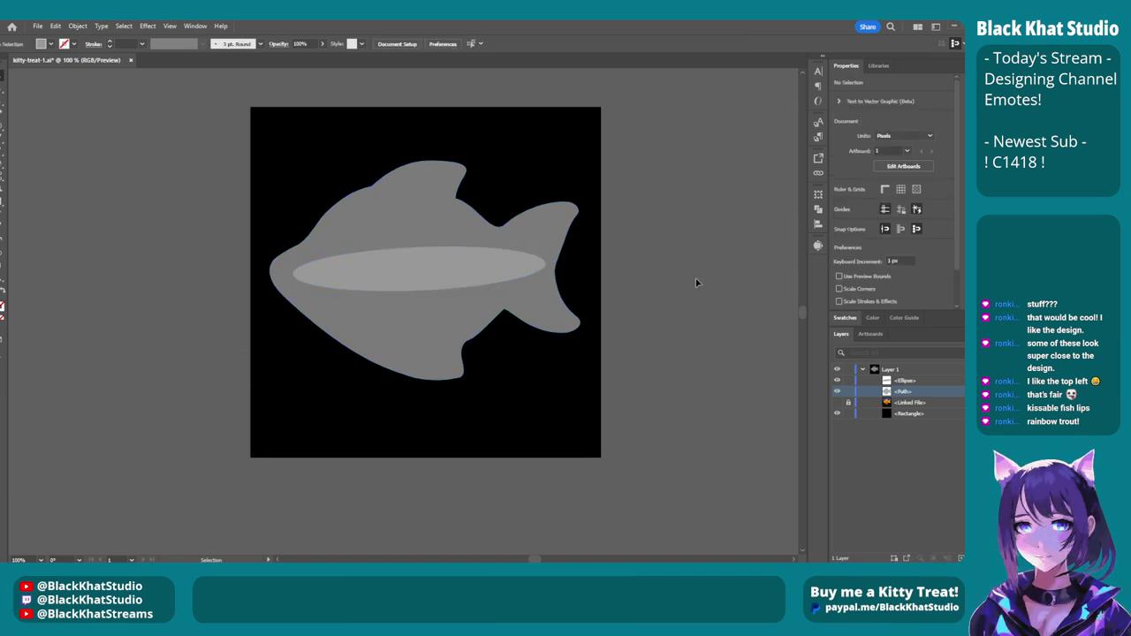
pyautogui.click(386, 281)
pyautogui.moveTo(419, 291); pyautogui.dragTo(420, 287)
pyautogui.click(429, 256)
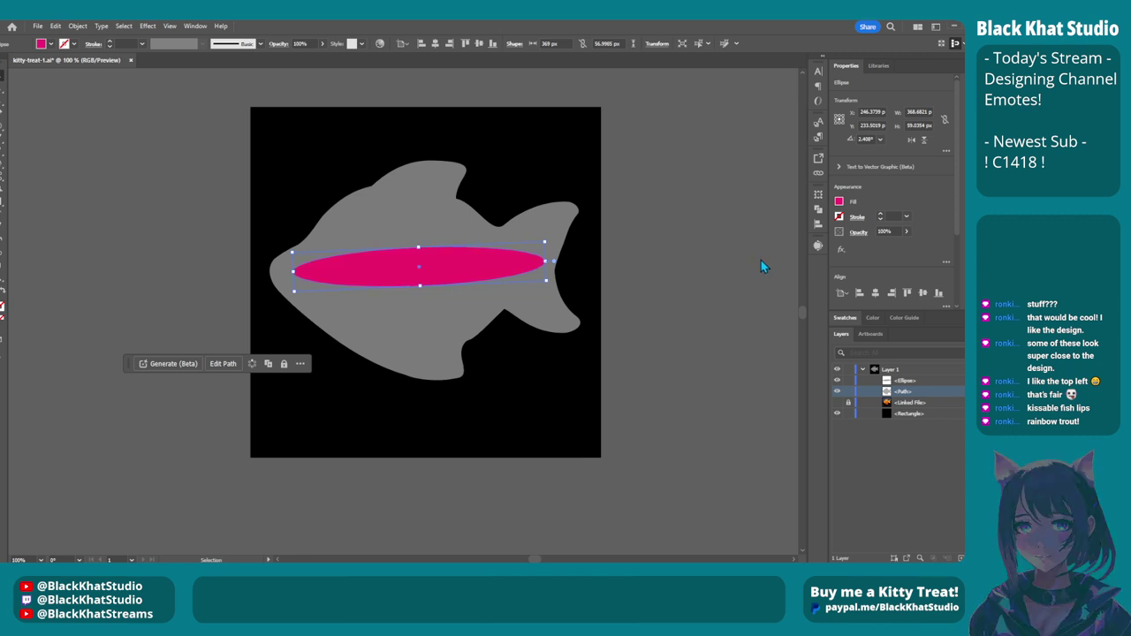
# Set the magenta body ellipse's opacity to 40% and deselect it.
pyautogui.click(888, 231)
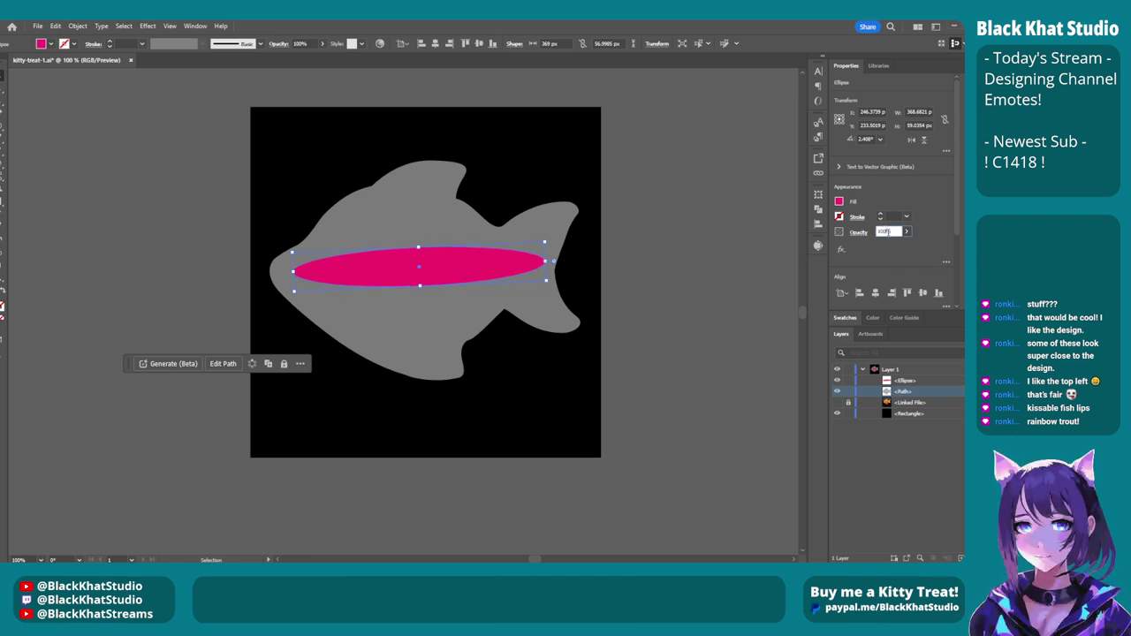
pyautogui.write('40')
pyautogui.press('Return')
pyautogui.click(720, 254)
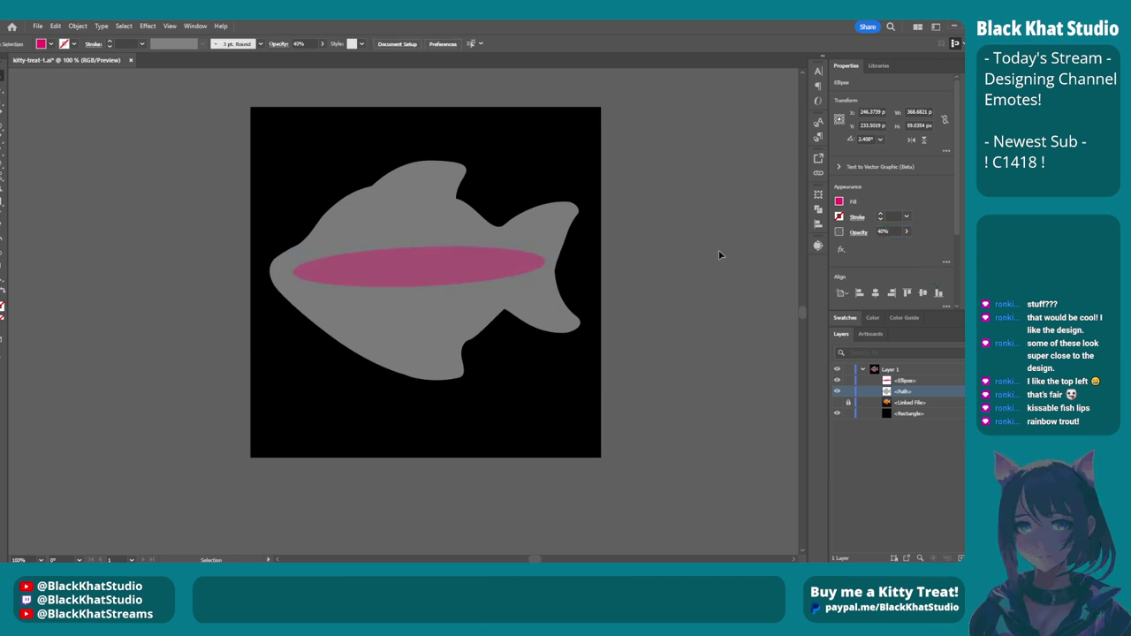
# Examine how the fish with its semi-transparent magenta stripe reads at small and large display sizes.
pyautogui.press('a')
pyautogui.hscroll(1, 653, 322)
pyautogui.scroll(1, 606, 310)
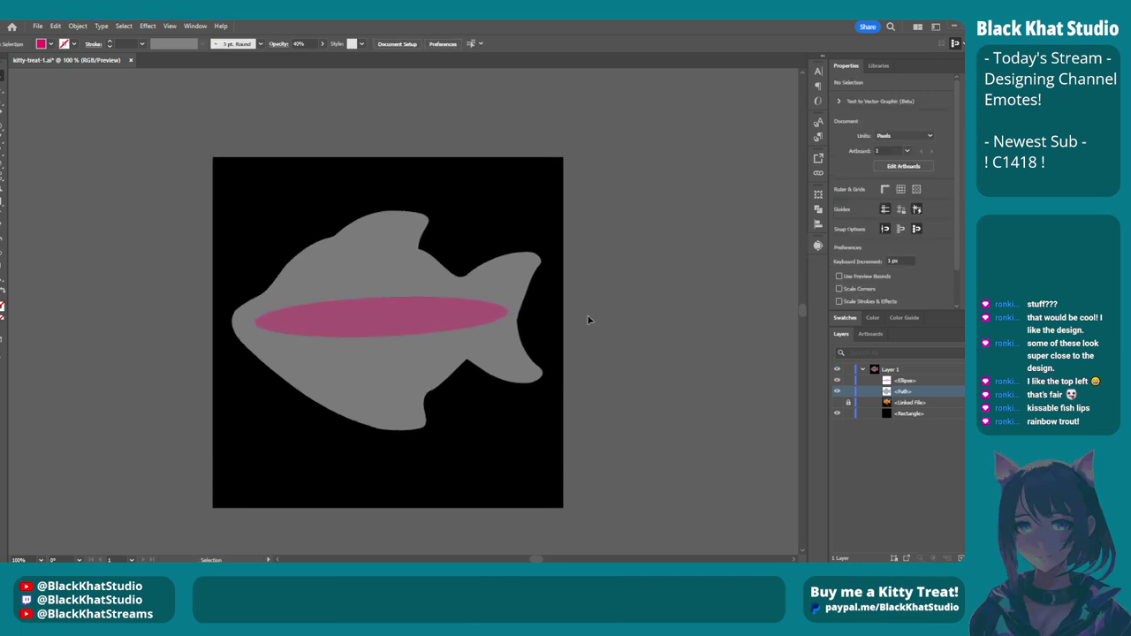
pyautogui.scroll(2, 535, 397)
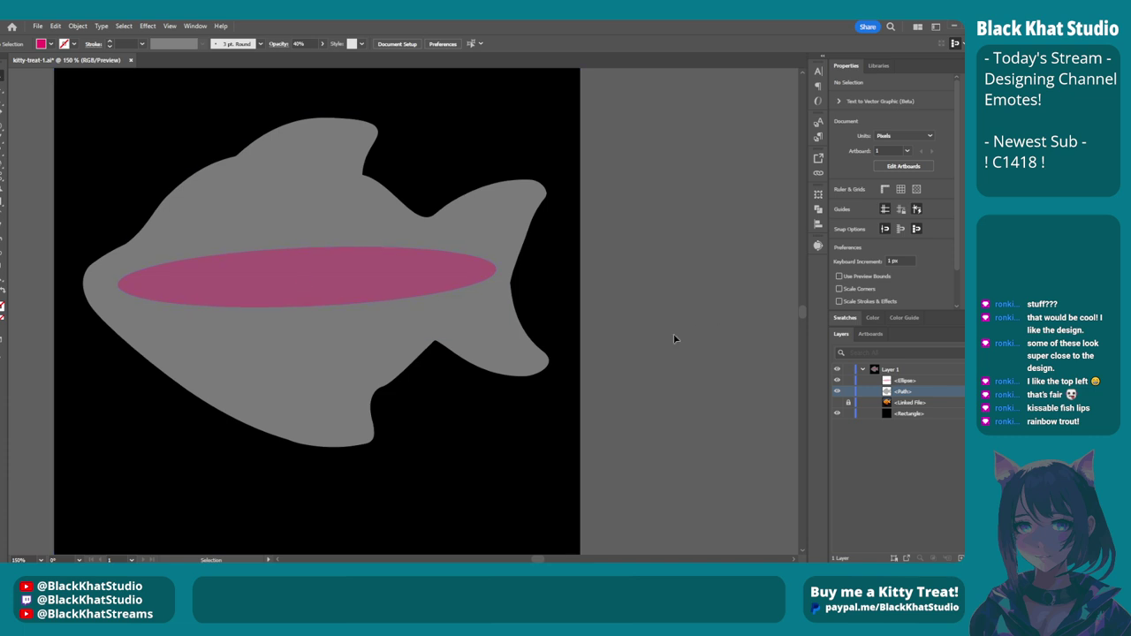
pyautogui.scroll(-8, 677, 333)
pyautogui.hscroll(3, 698, 371)
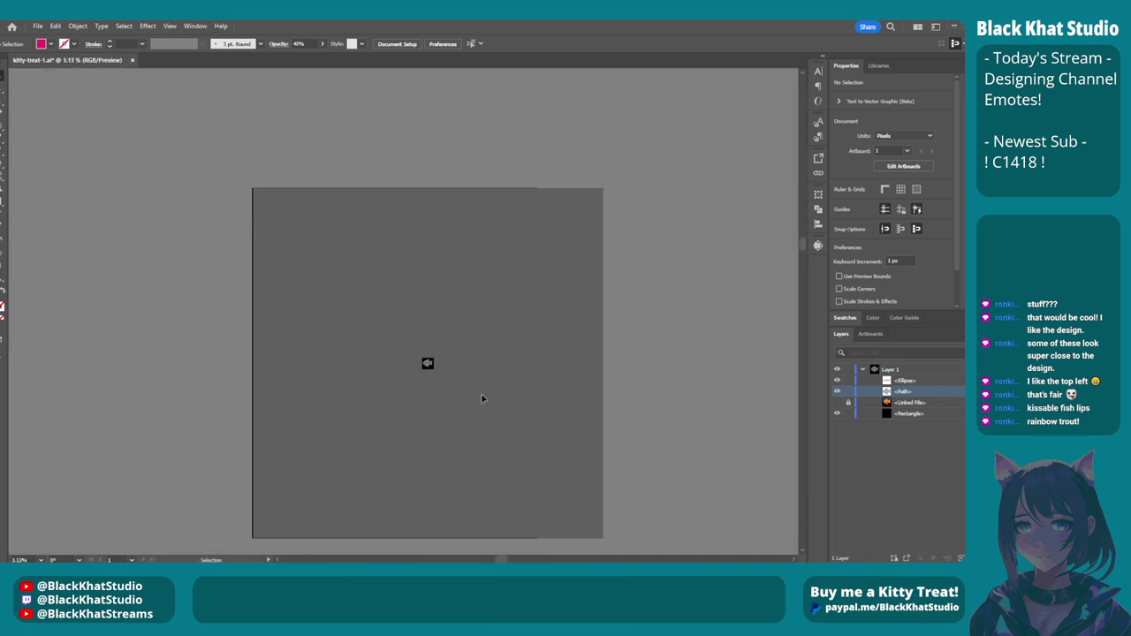
pyautogui.scroll(2, 437, 392)
pyautogui.scroll(5, 450, 296)
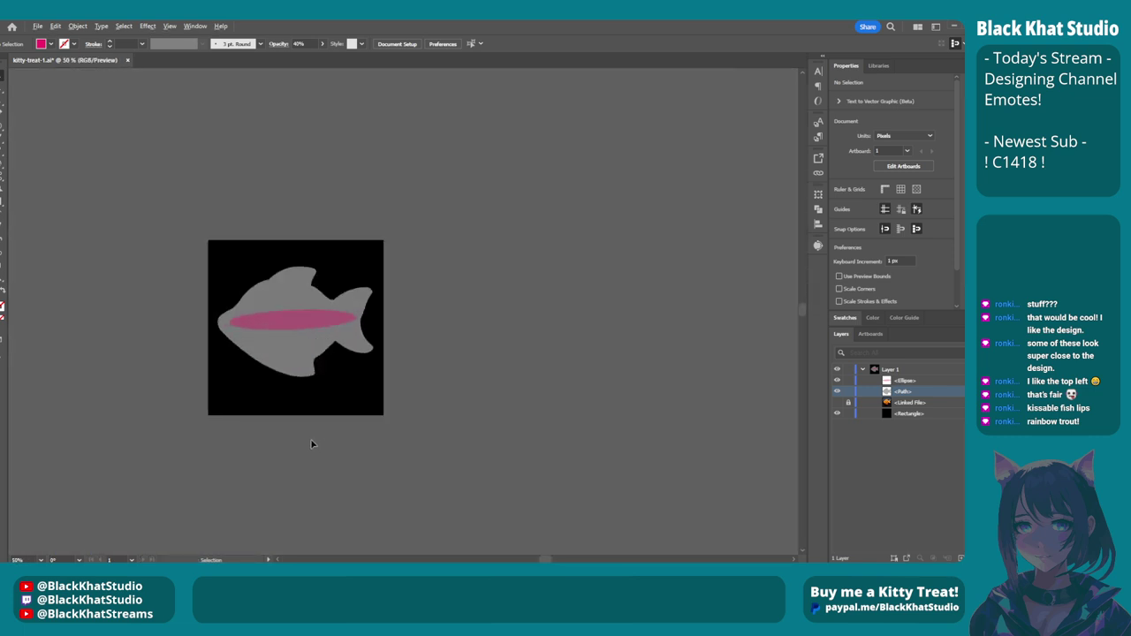
pyautogui.hscroll(-4, 411, 401)
pyautogui.scroll(1, 530, 366)
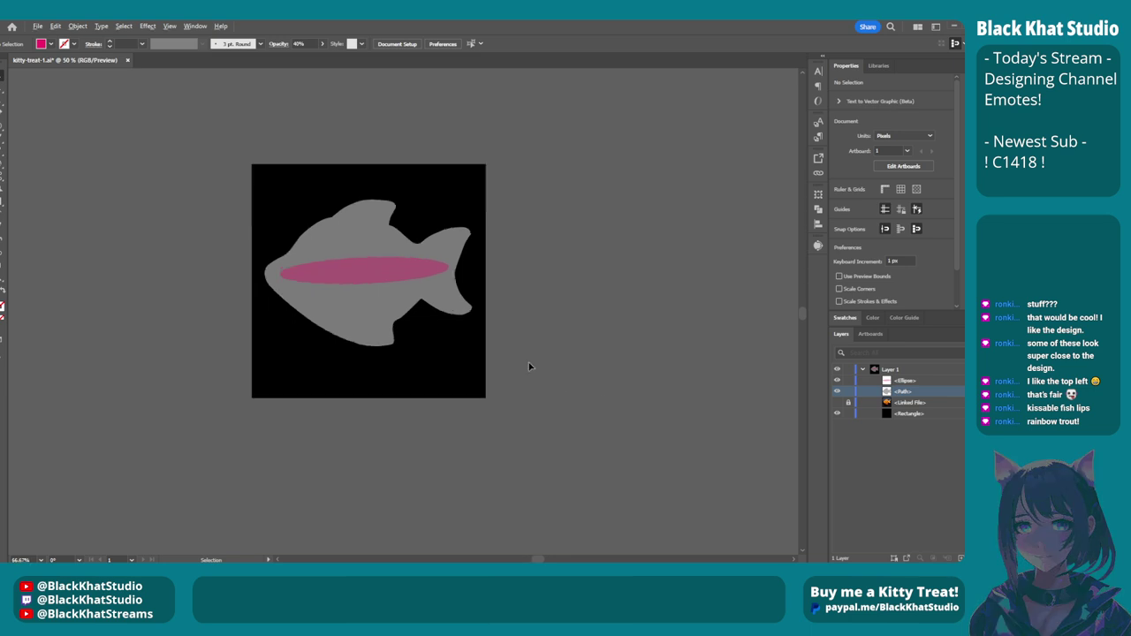
pyautogui.scroll(1, 530, 365)
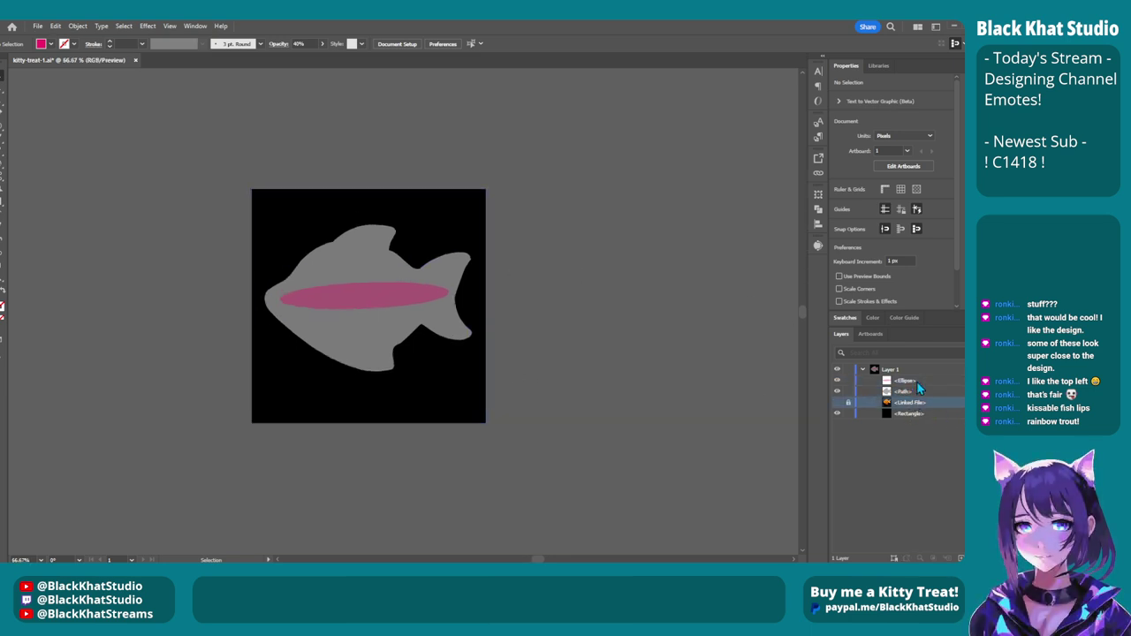
# Lock the magenta ellipse against editing and save the document.
pyautogui.scroll(2, 301, 254)
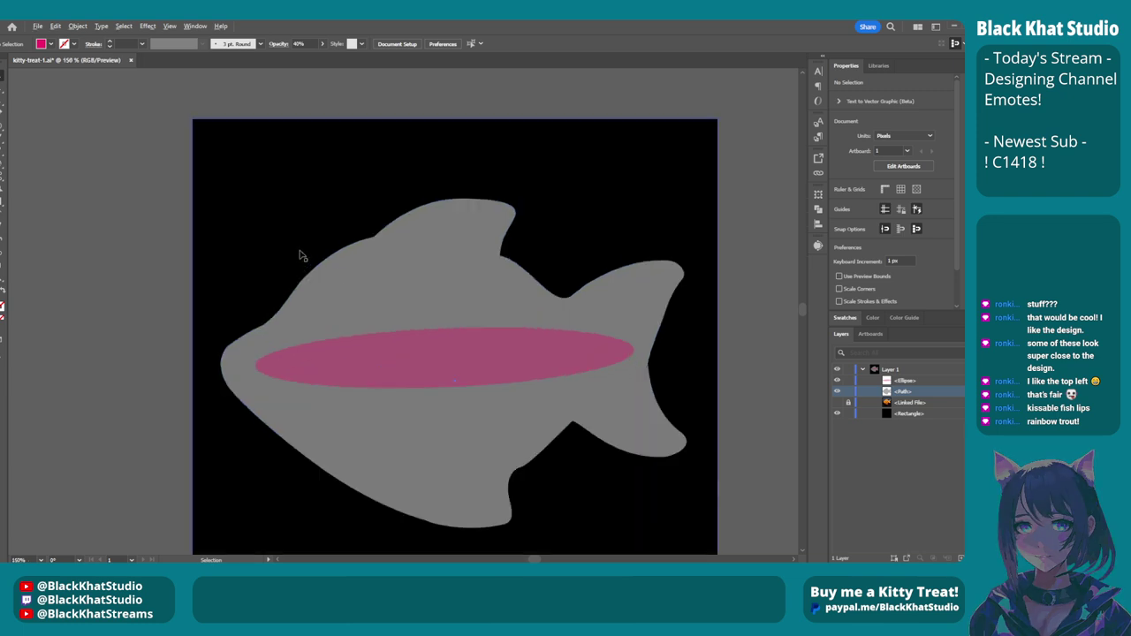
pyautogui.click(847, 380)
pyautogui.scroll(-2, 566, 336)
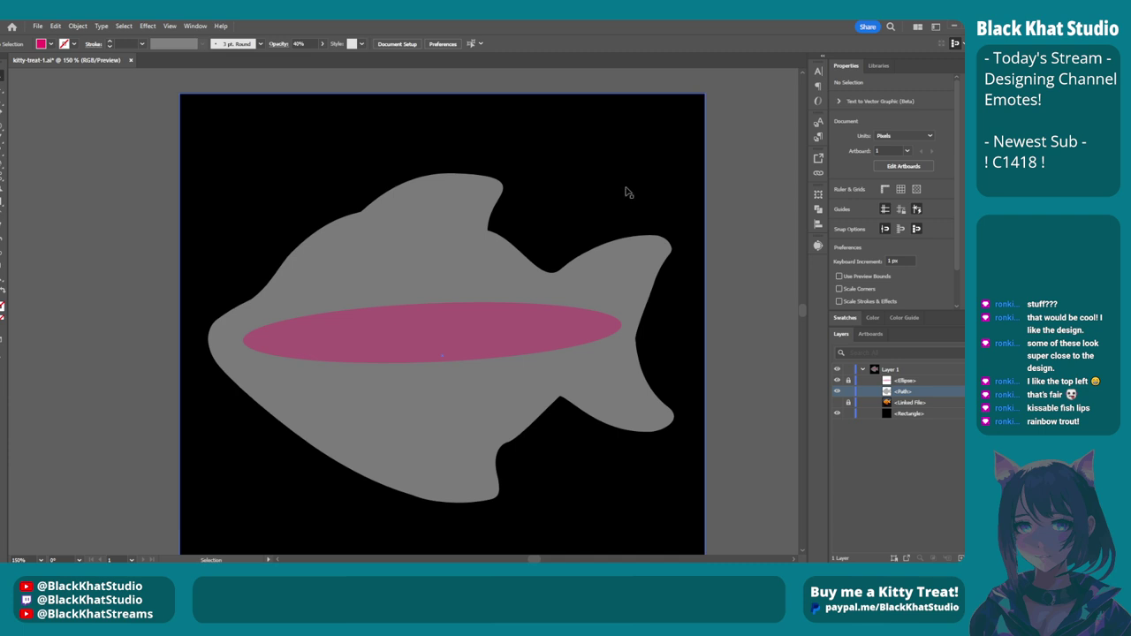
pyautogui.press('a')
pyautogui.hotkey('ctrl', 's')
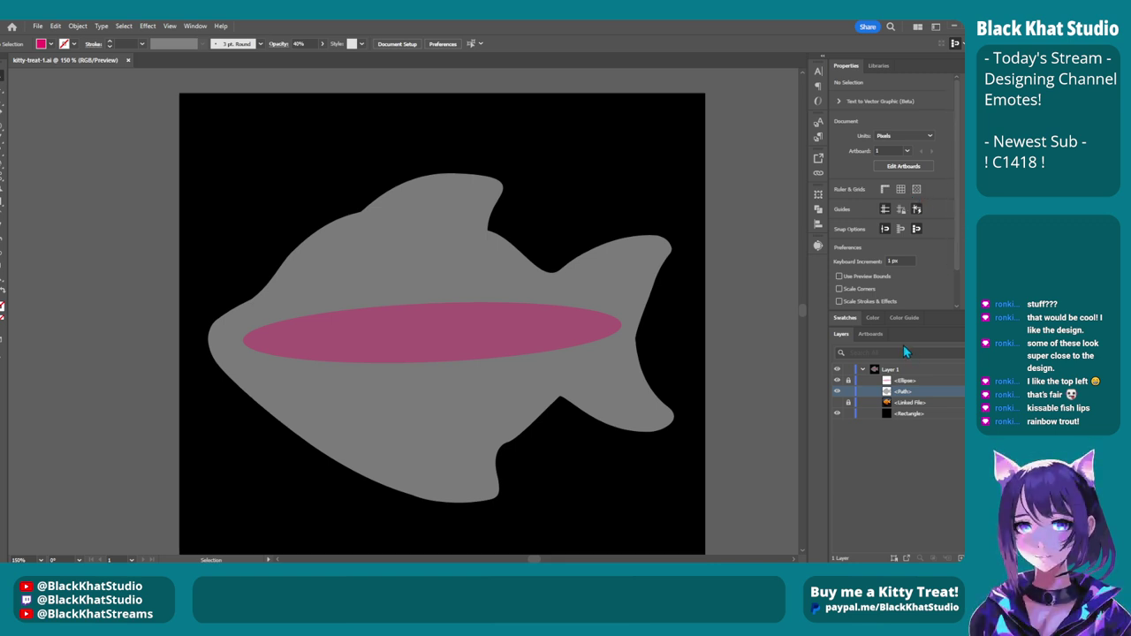
# Apply a white-to-black linear gradient fill to the fish body and set the gradient angle to 90°.
pyautogui.click(460, 288)
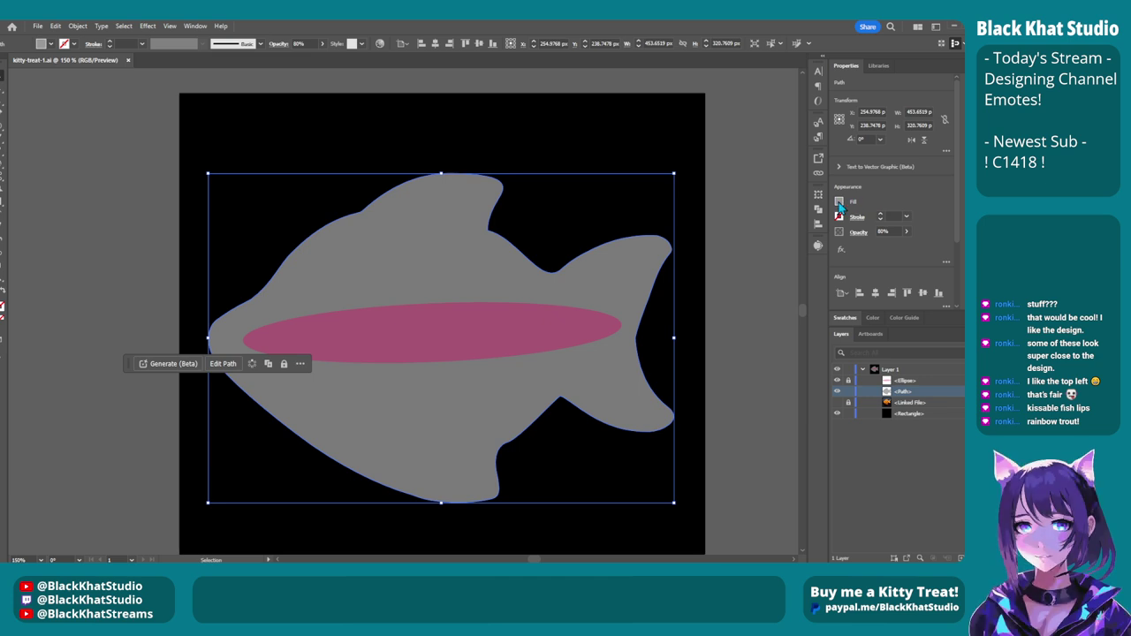
pyautogui.click(2, 325)
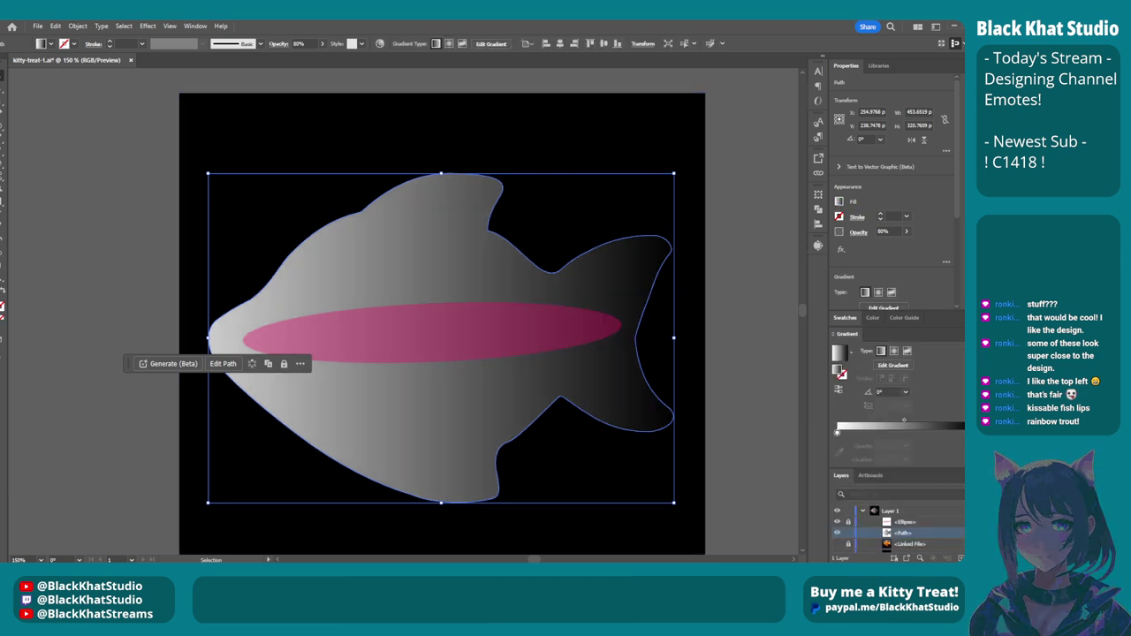
pyautogui.click(883, 395)
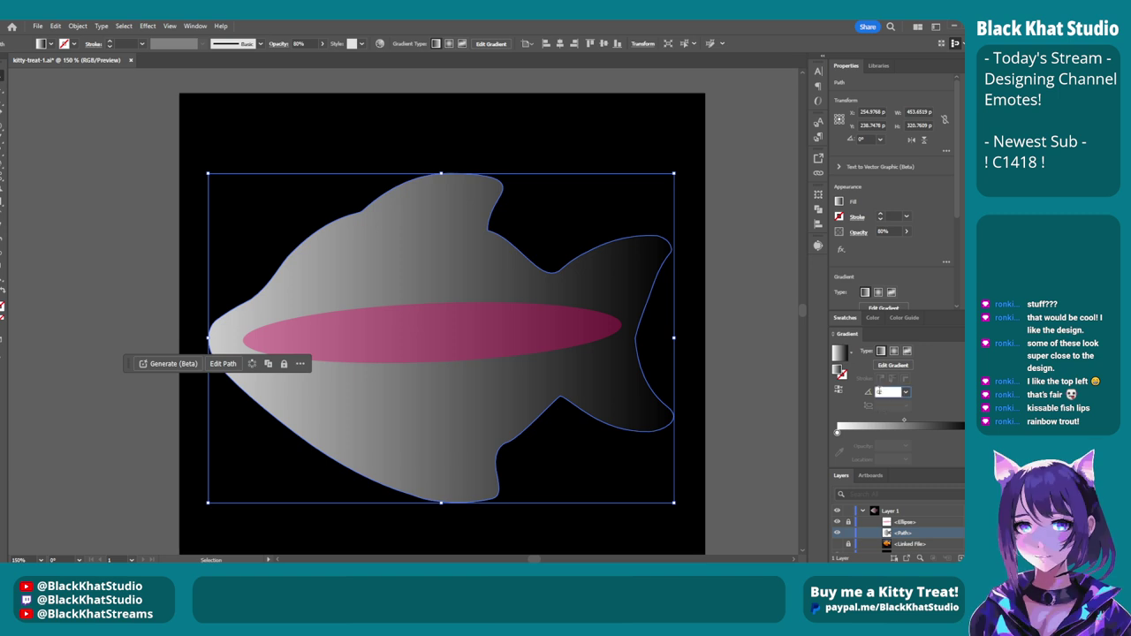
pyautogui.write('90')
pyautogui.press('Return')
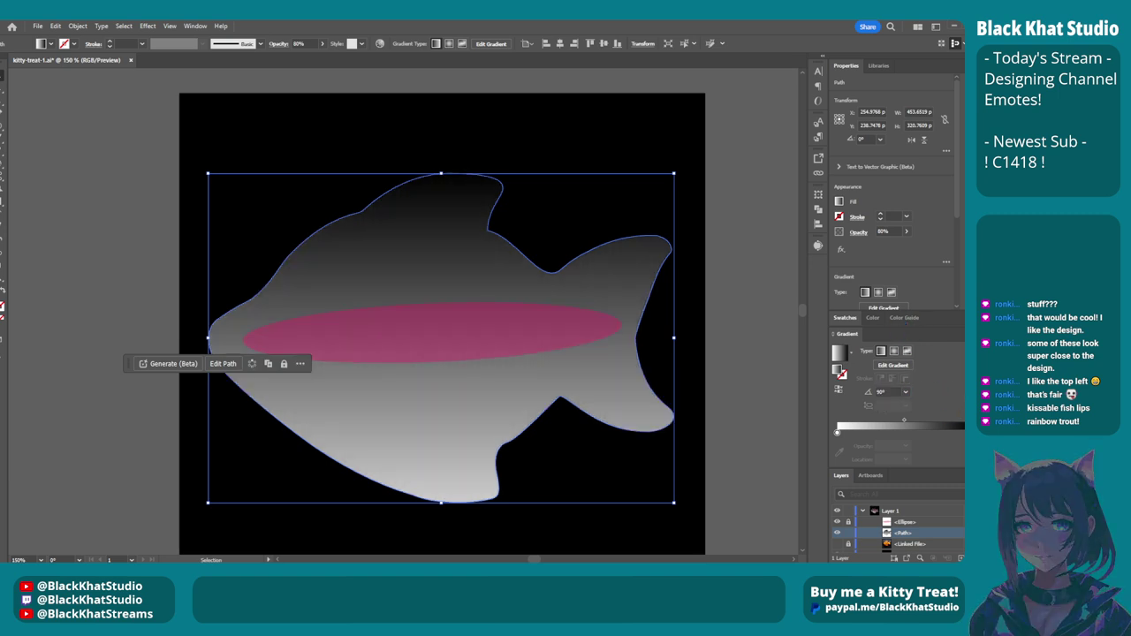
# Reverse the fish body gradient's direction by setting its angle to -90°.
pyautogui.click(886, 391)
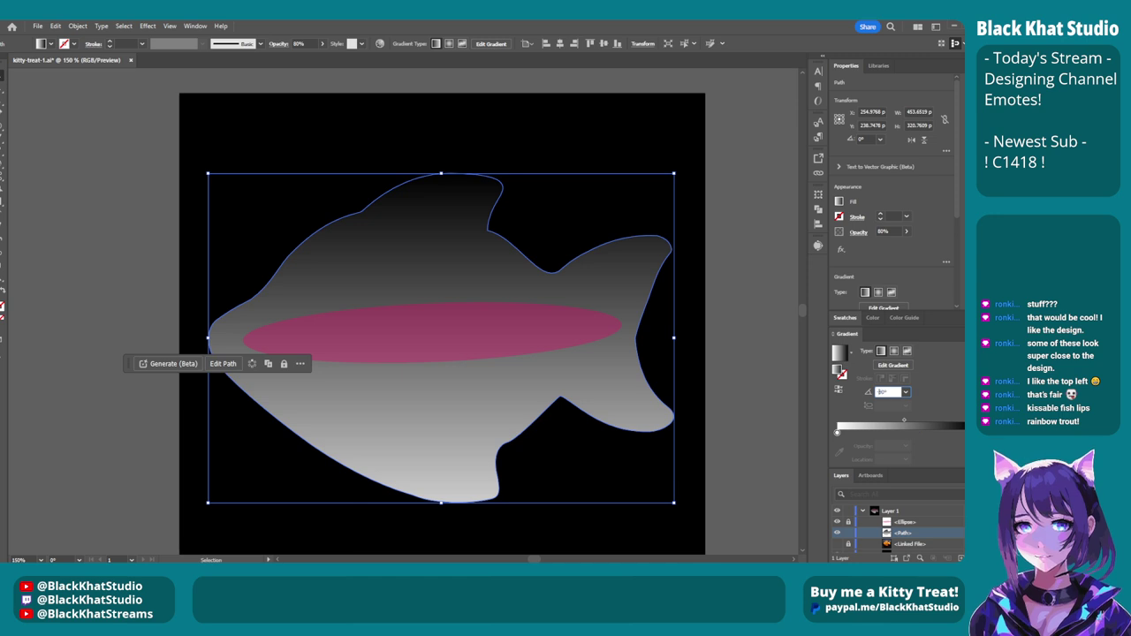
pyautogui.write('-90')
pyautogui.press('Return')
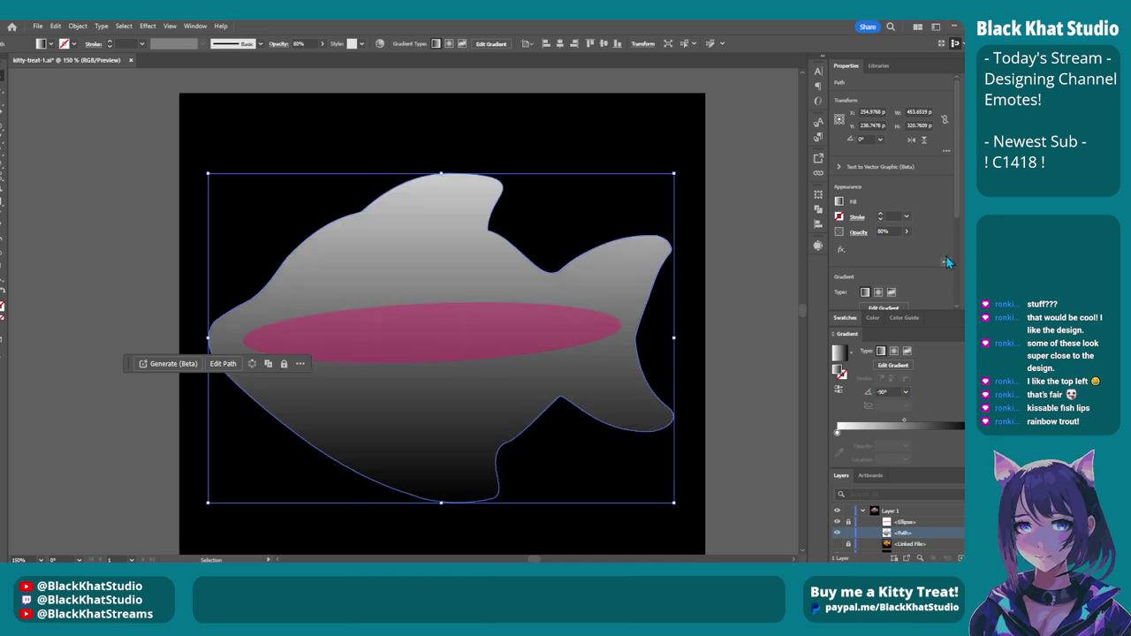
# Try a black stop at about 76% on the fish gradient and undo the shift of the white starting stop.
pyautogui.click(837, 434)
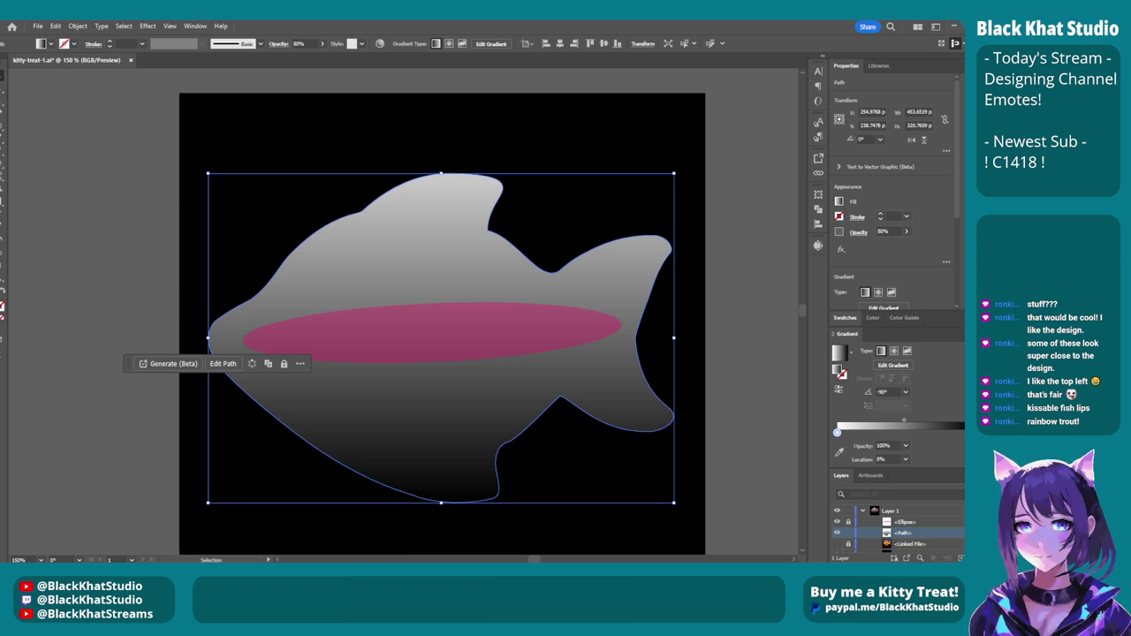
pyautogui.moveTo(957, 433)
pyautogui.mouseDown()
pyautogui.moveTo(934, 438)
pyautogui.moveTo(965, 433)
pyautogui.mouseUp()
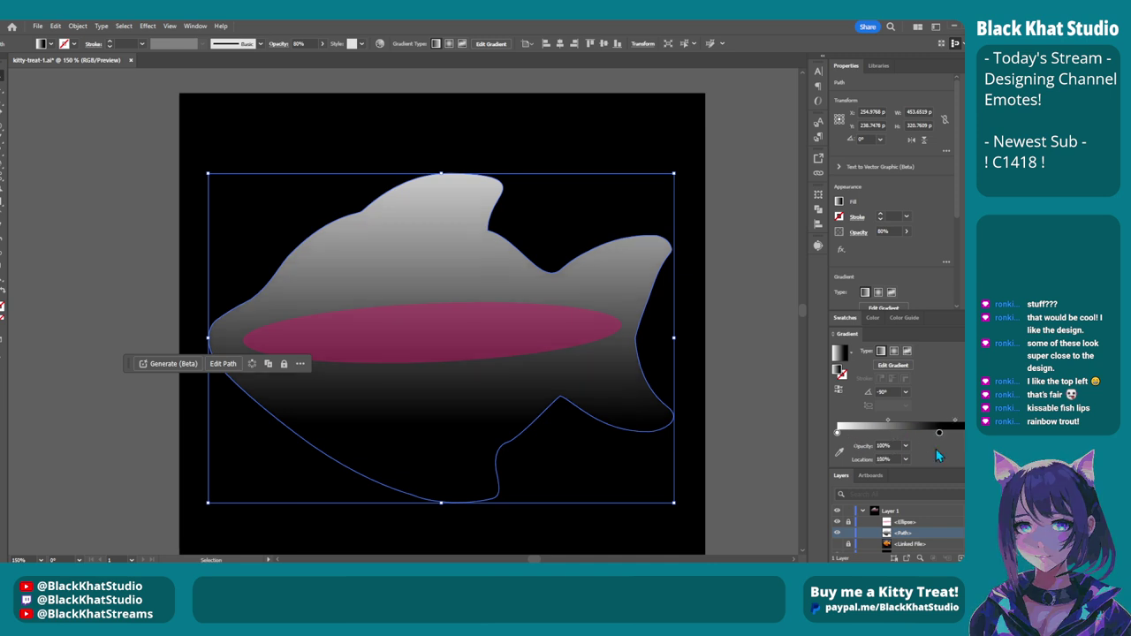
pyautogui.moveTo(836, 436); pyautogui.dragTo(840, 435)
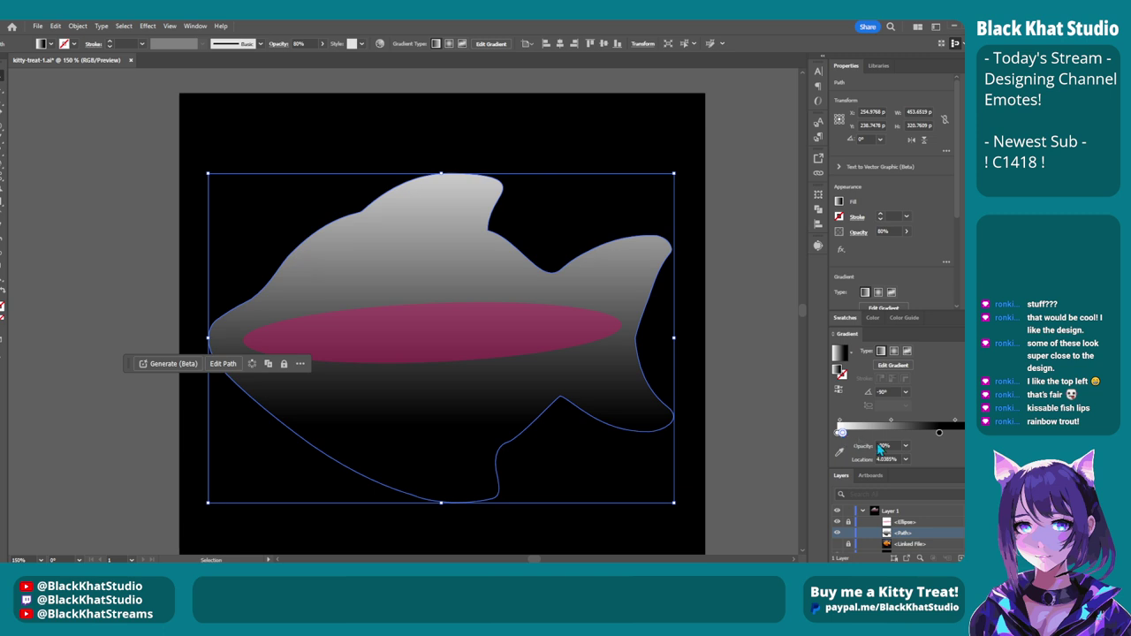
pyautogui.hotkey('ctrl', 'z')
pyautogui.click(839, 434)
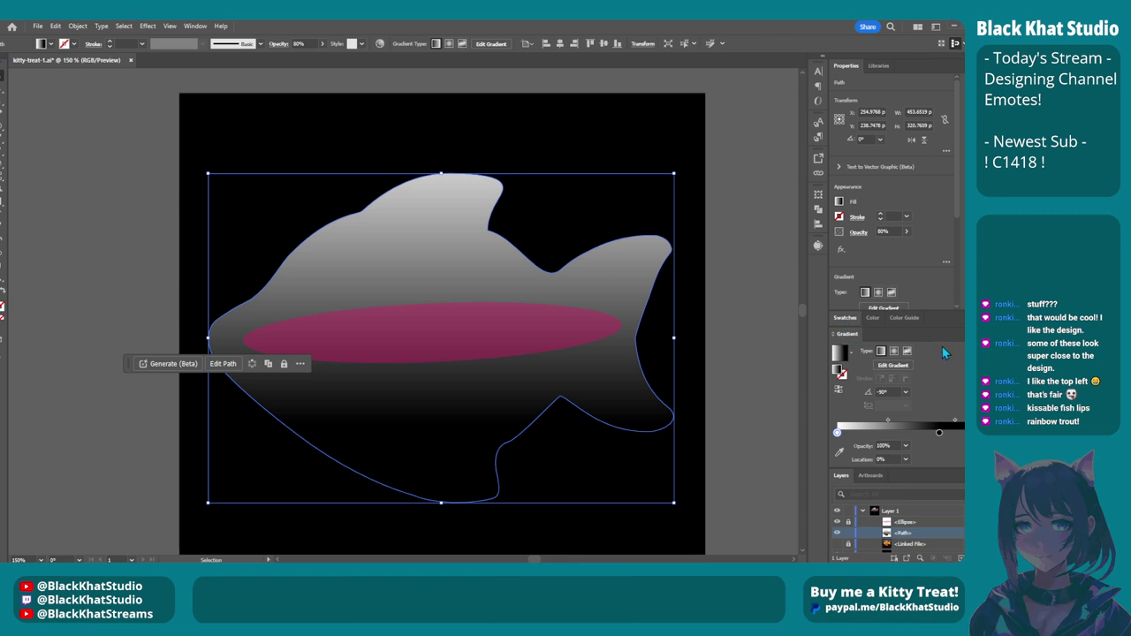
# Try darker greys for the fish gradient's starting stop and undo the colour and stop changes.
pyautogui.click(896, 344)
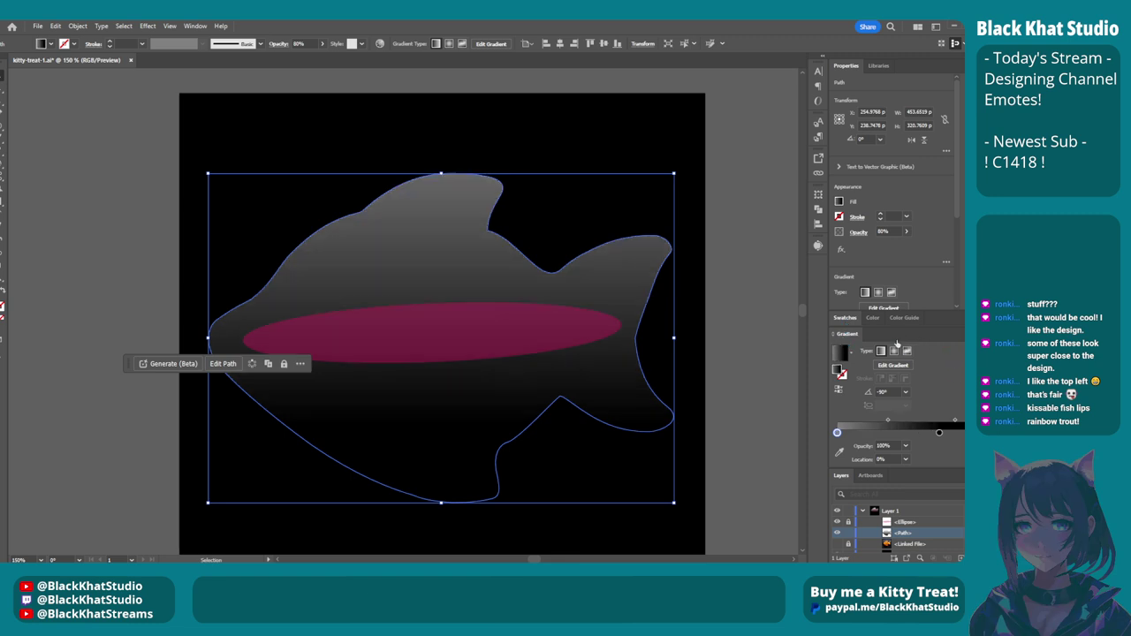
pyautogui.hotkey('ctrl', 'z')
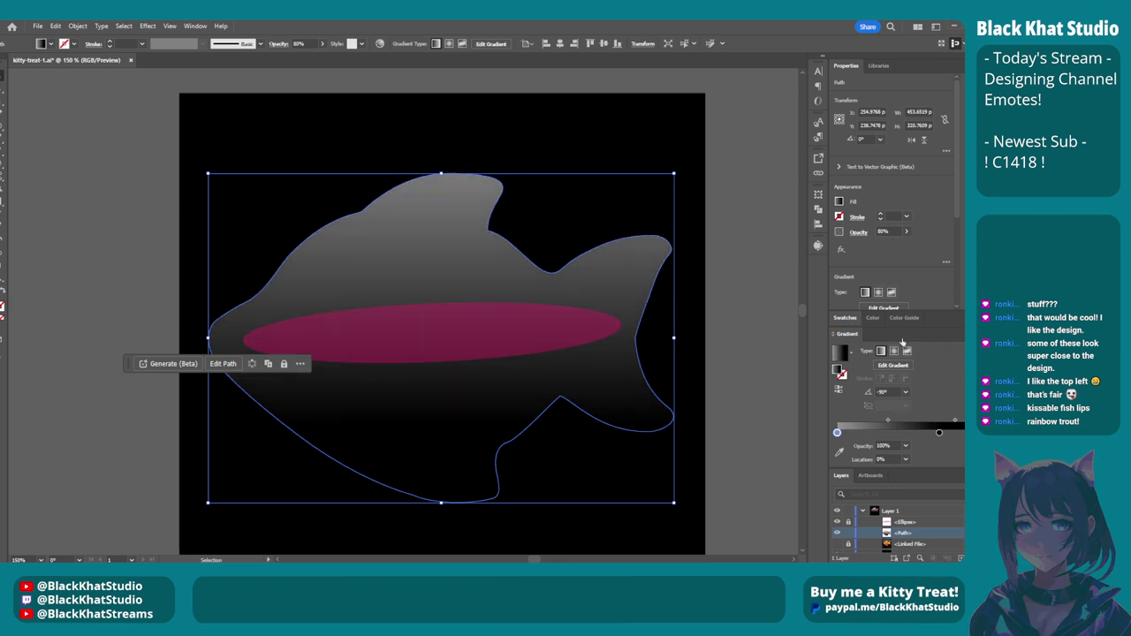
pyautogui.hotkey('ctrl', 'shift', 'z')
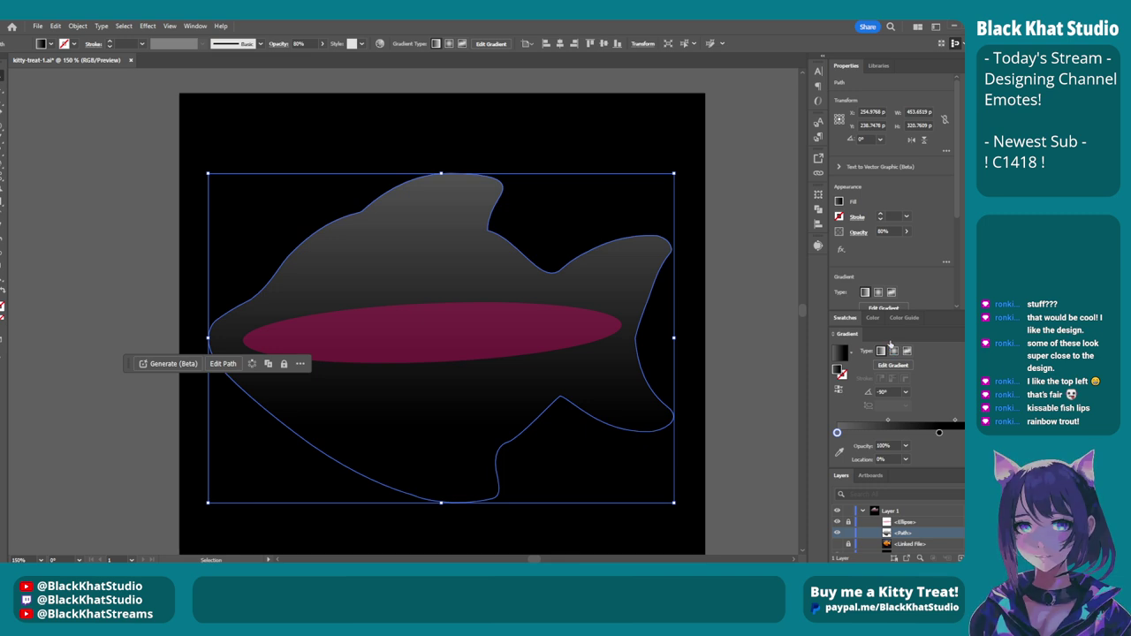
pyautogui.hotkey('ctrl', 'z')
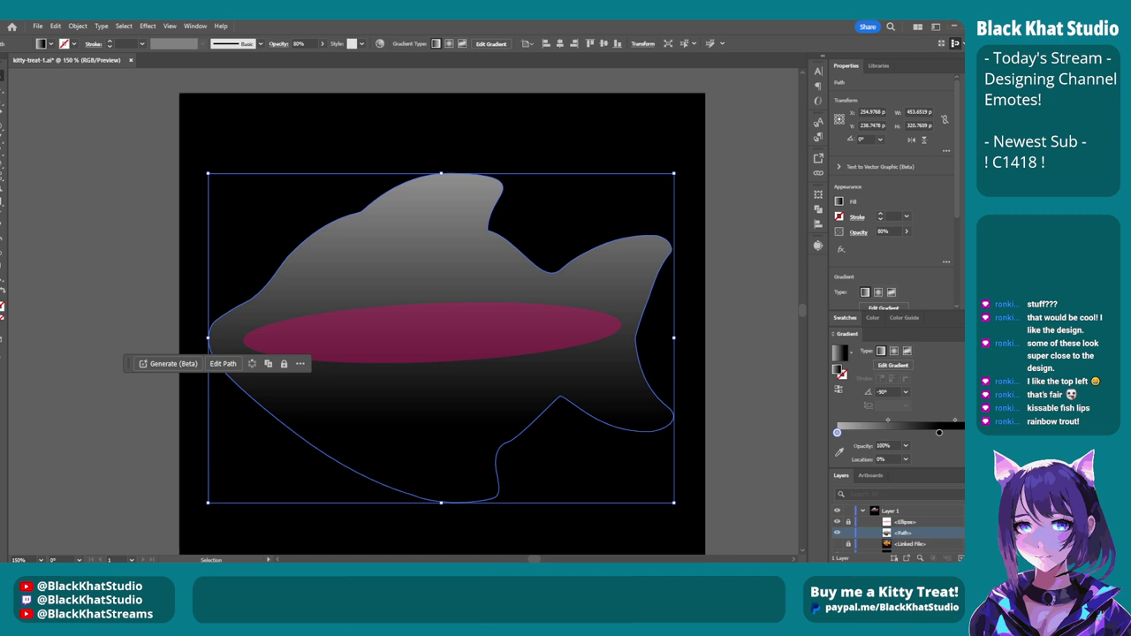
pyautogui.click(939, 432)
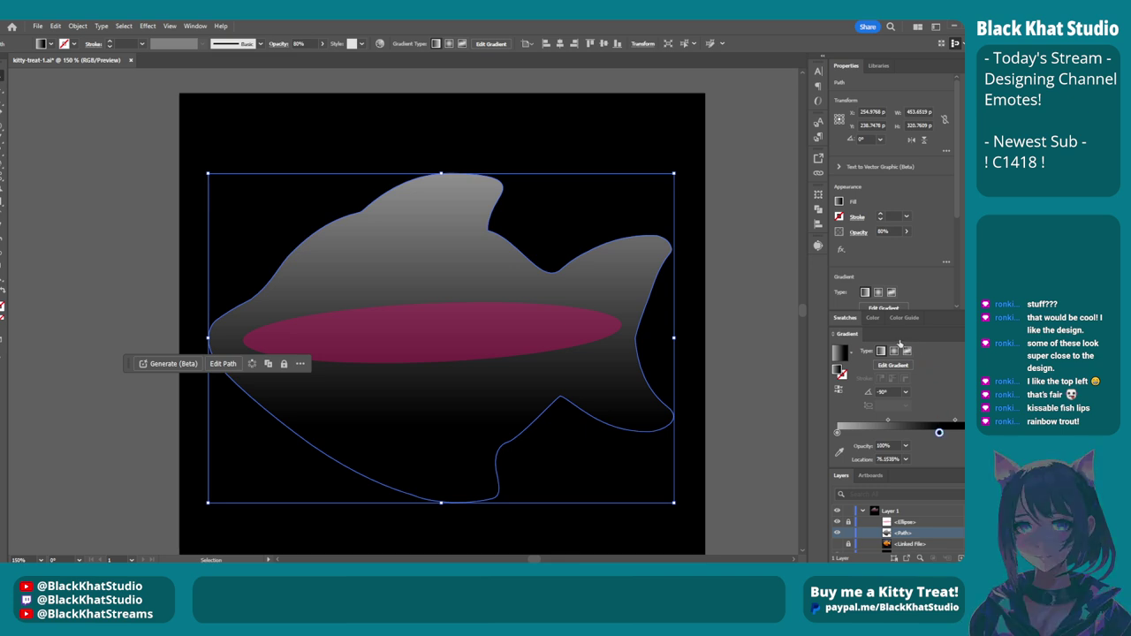
pyautogui.hotkey('ctrl', 'z')
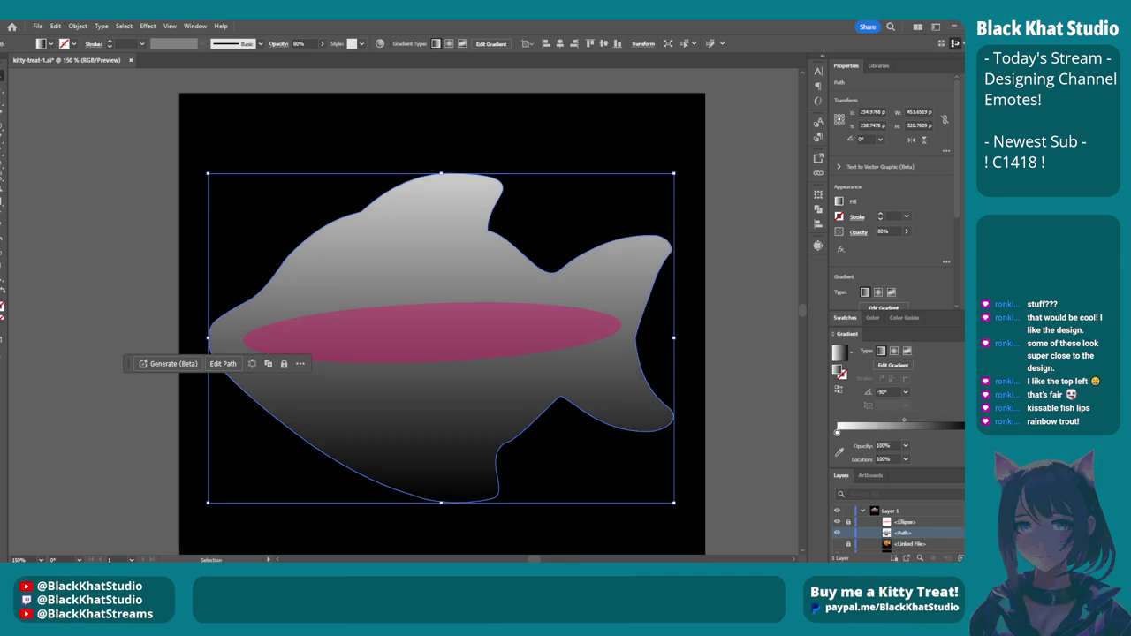
# Move the fish gradient's black stop to about 79% and give the gradient a grey end stop at 100%.
pyautogui.moveTo(961, 432); pyautogui.dragTo(942, 432)
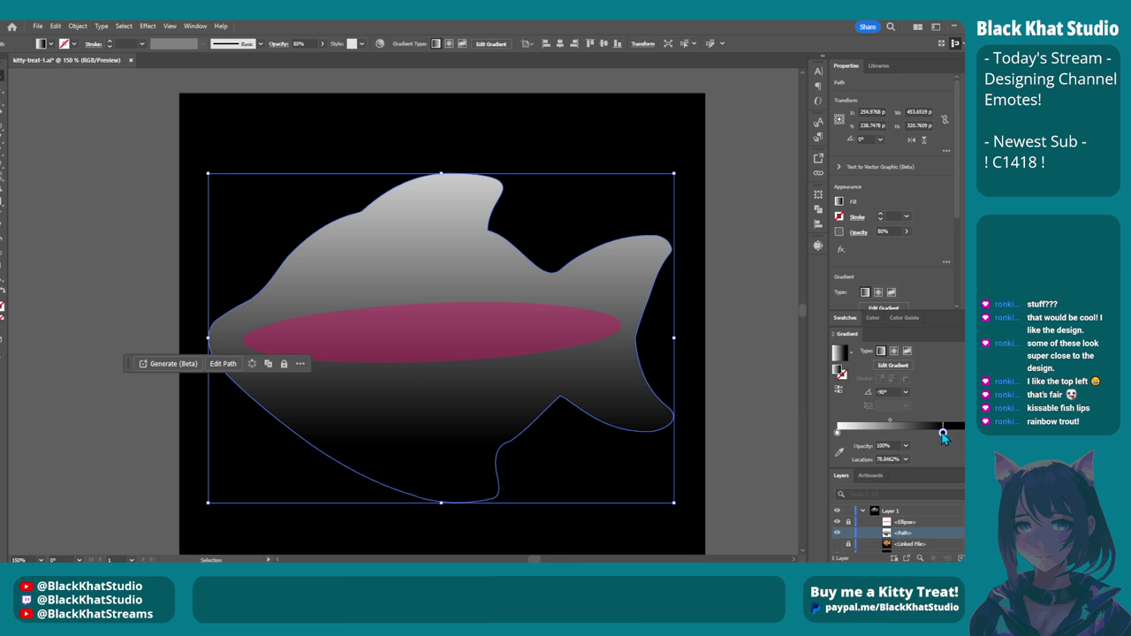
pyautogui.click(960, 433)
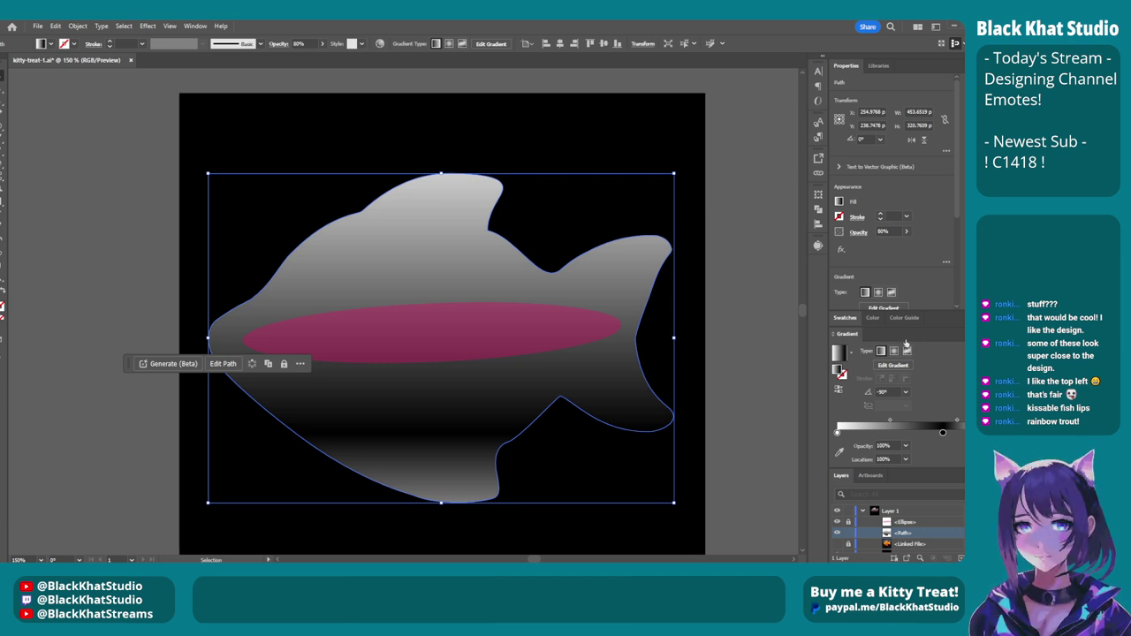
# Reselect the fish body and recolour its gradient stop at about 79% to a mid grey.
pyautogui.click(693, 419)
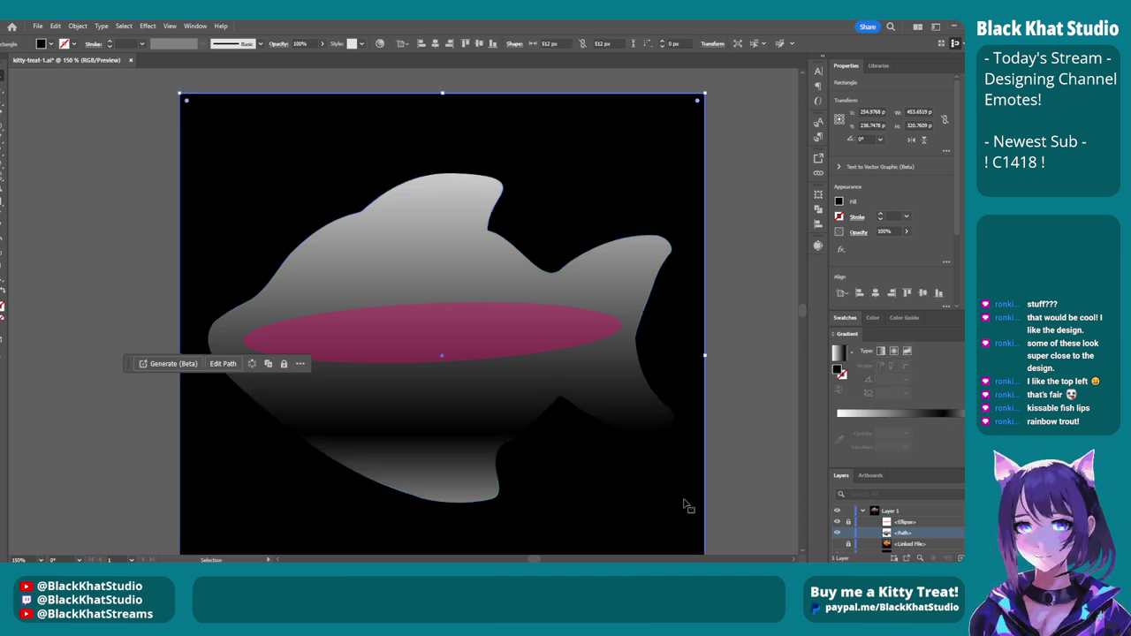
pyautogui.click(411, 403)
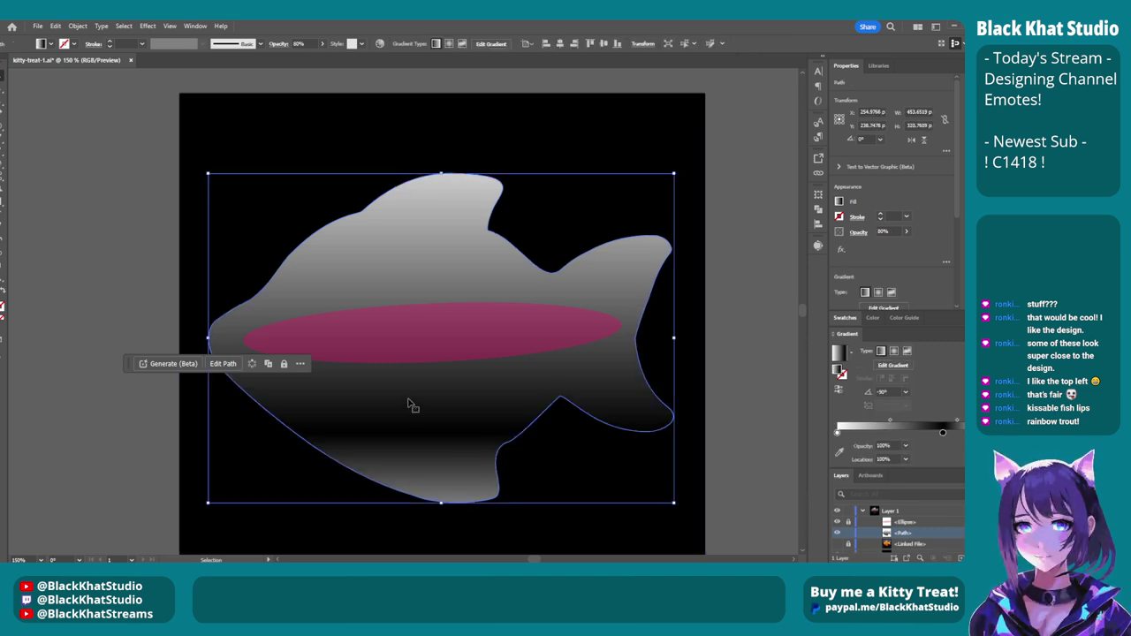
pyautogui.press('a')
pyautogui.press('v')
pyautogui.scroll(-1, 782, 410)
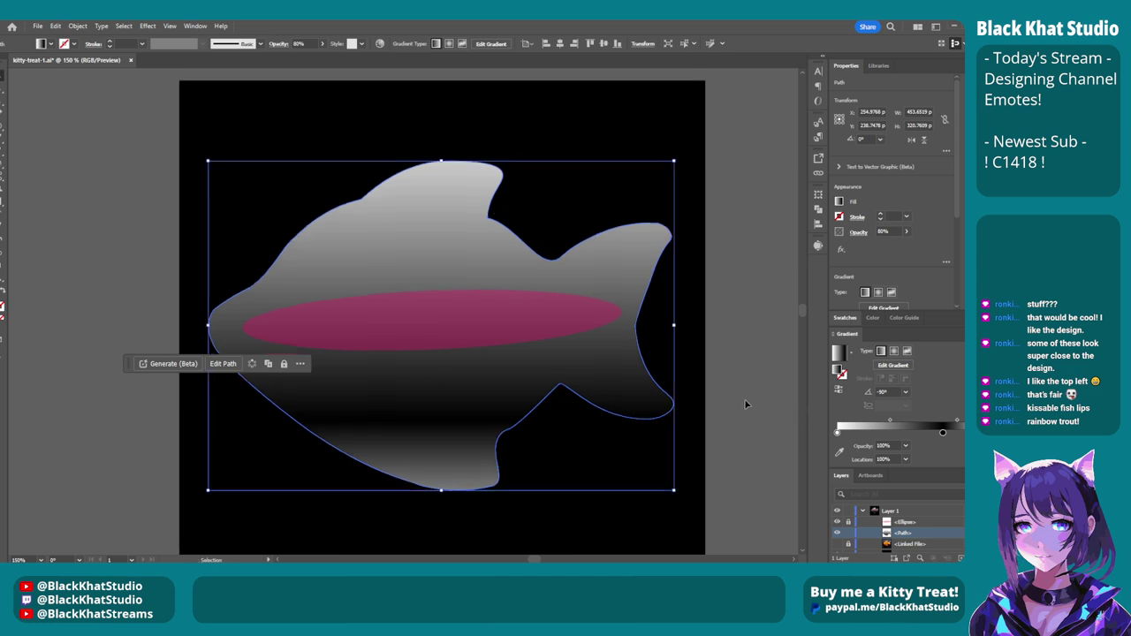
pyautogui.click(941, 432)
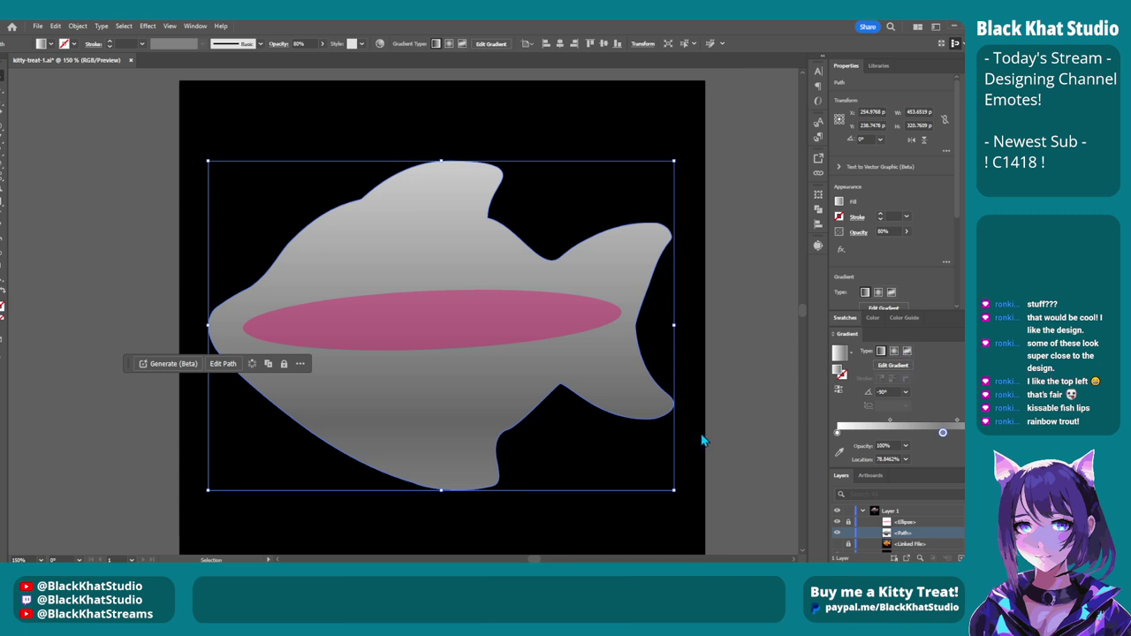
# Deselect the fish and examine its grey gradient and magenta stripe at thumbnail size and up close.
pyautogui.click(734, 391)
pyautogui.scroll(-2, 709, 381)
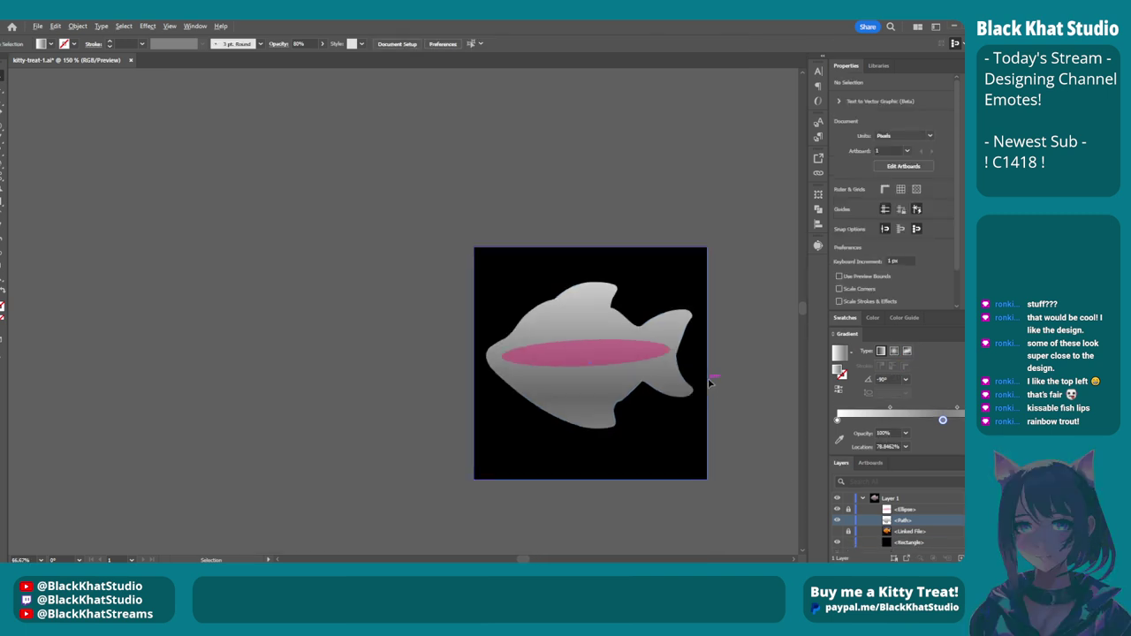
pyautogui.scroll(-8, 709, 382)
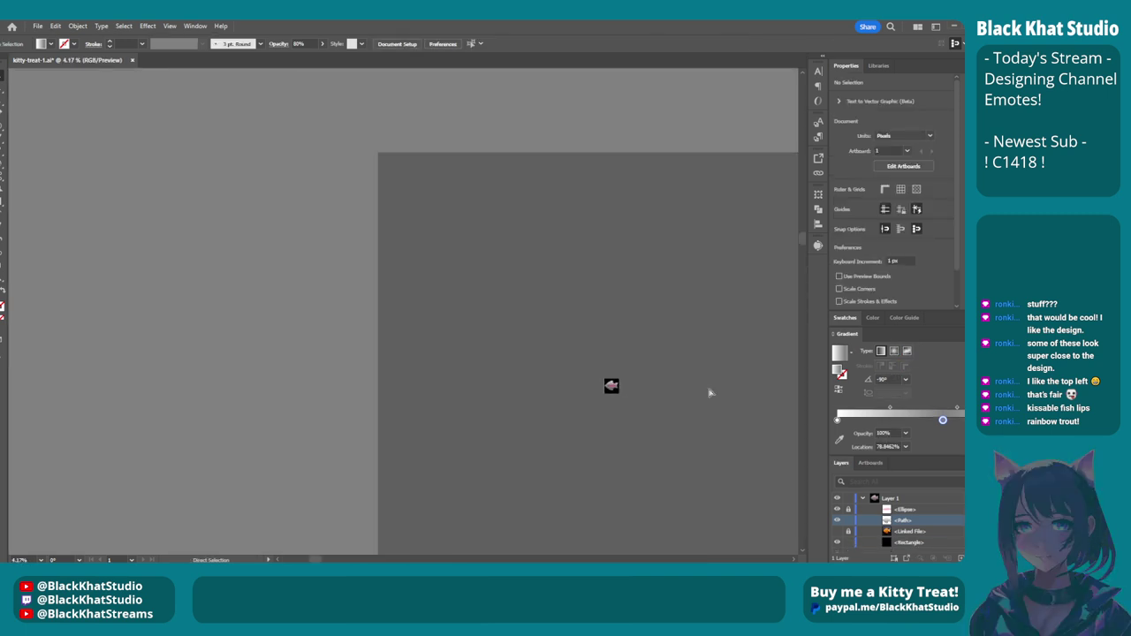
pyautogui.hscroll(4, 710, 392)
pyautogui.scroll(-1, 530, 380)
pyautogui.scroll(1, 492, 367)
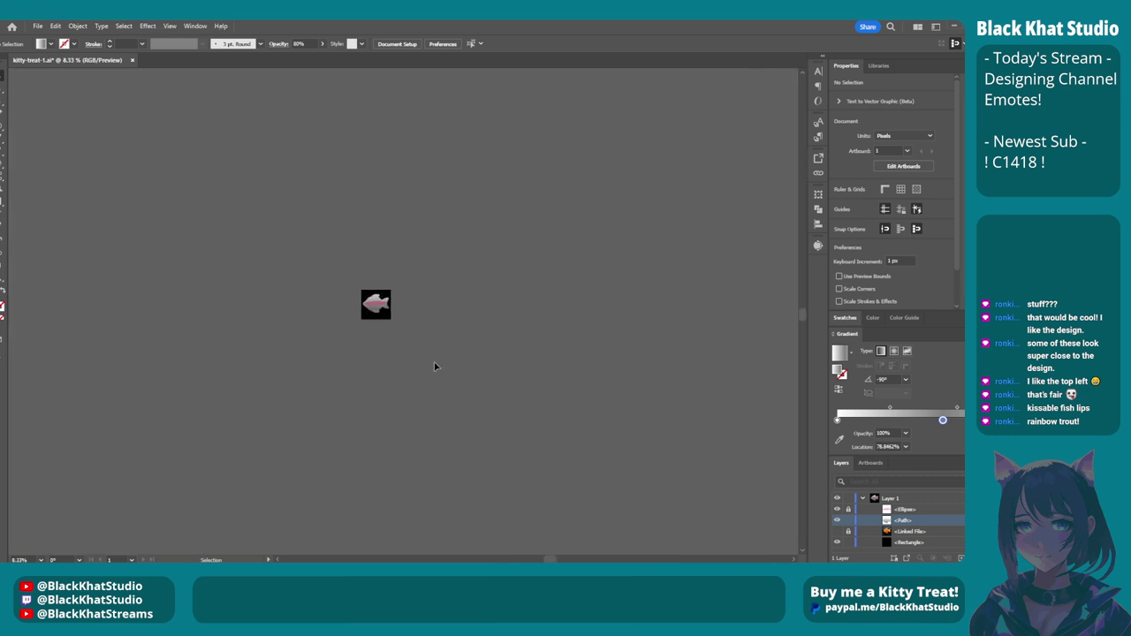
pyautogui.hscroll(-2, 443, 374)
pyautogui.scroll(2, 606, 412)
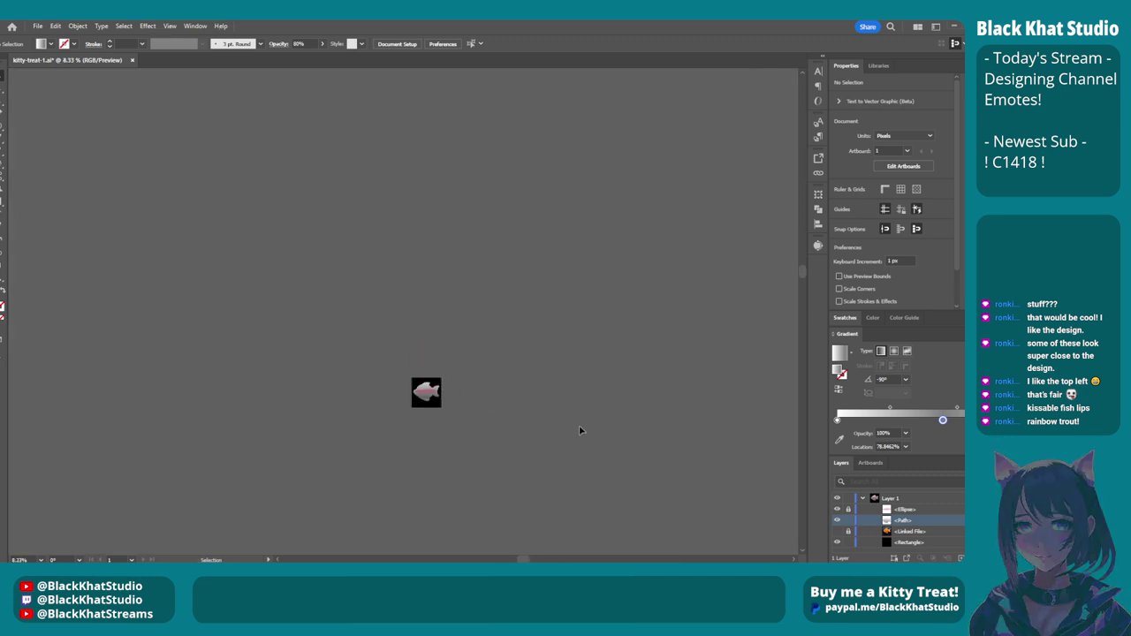
pyautogui.scroll(-1, 578, 424)
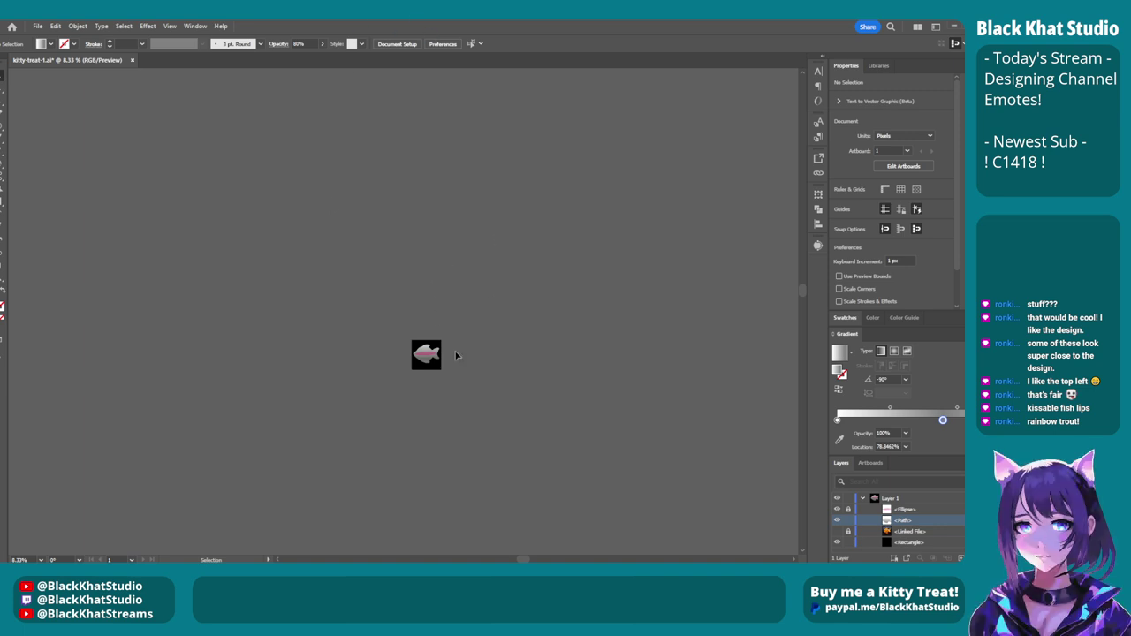
pyautogui.scroll(8, 449, 384)
pyautogui.scroll(5, 321, 205)
pyautogui.hscroll(-4, 403, 259)
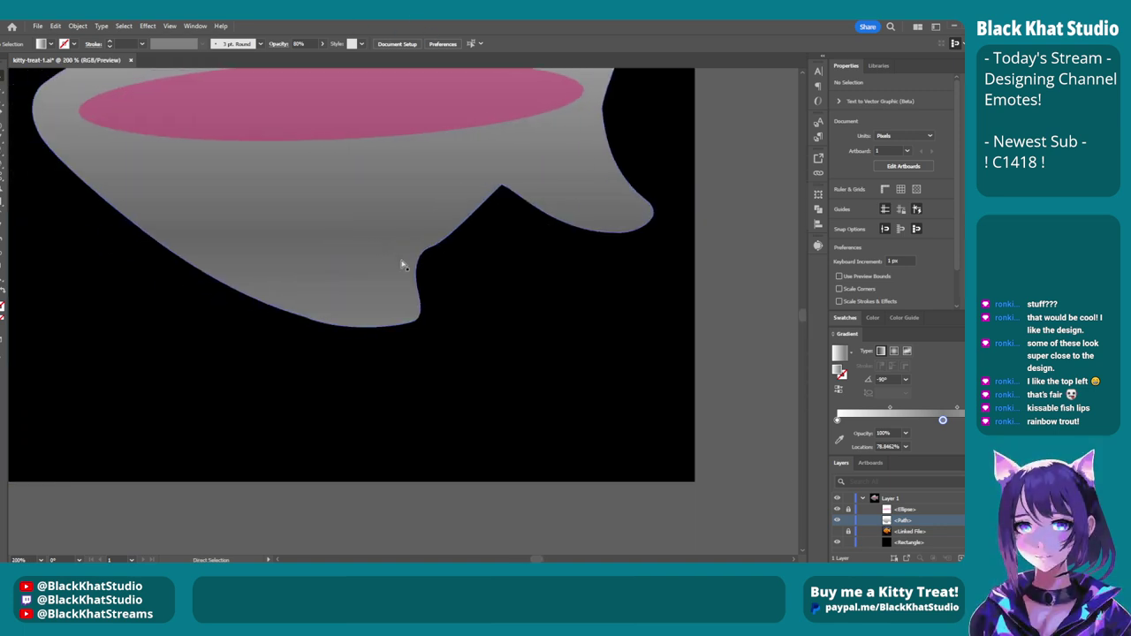
pyautogui.scroll(1, 474, 222)
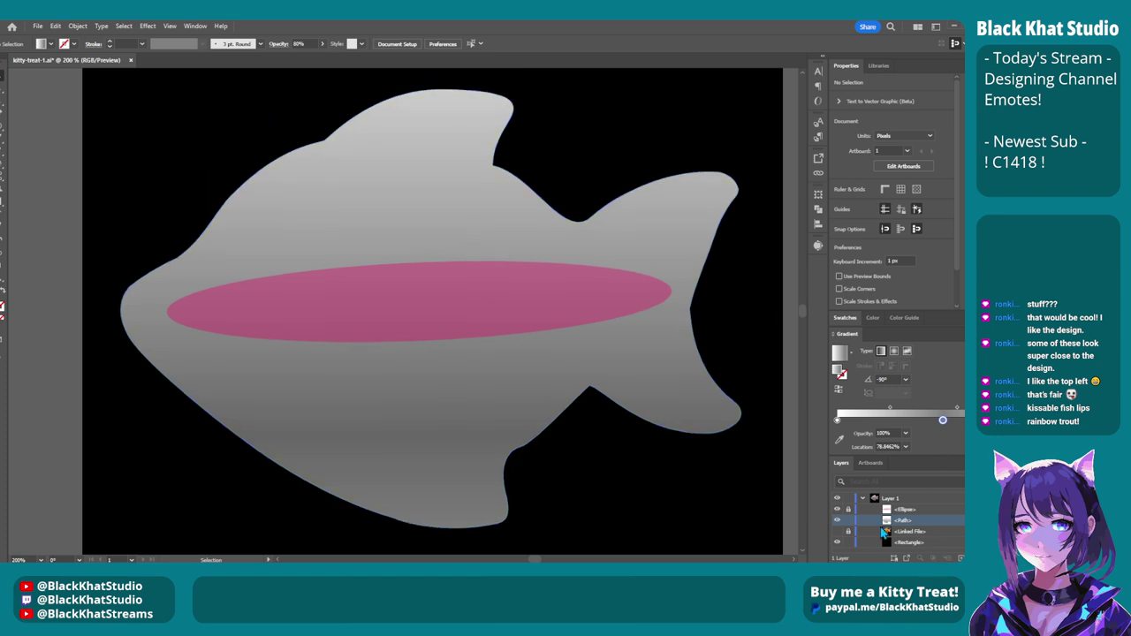
# Draw a circular eye about 11 px wide on the fish's head above the stripe and fill it solid black.
pyautogui.click(316, 245)
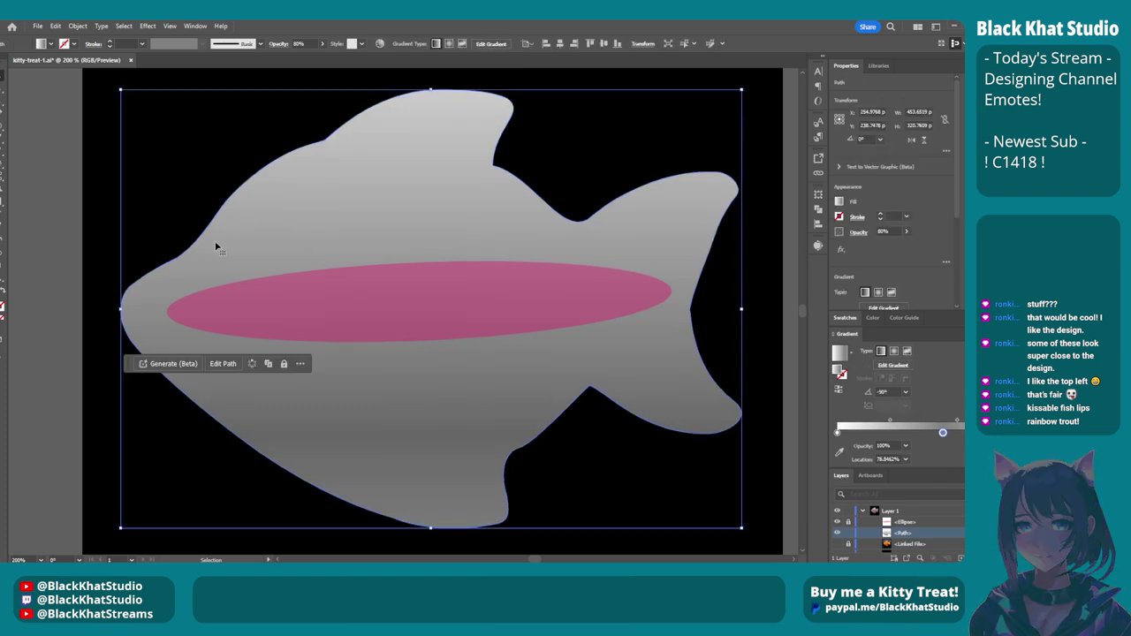
pyautogui.click(216, 366)
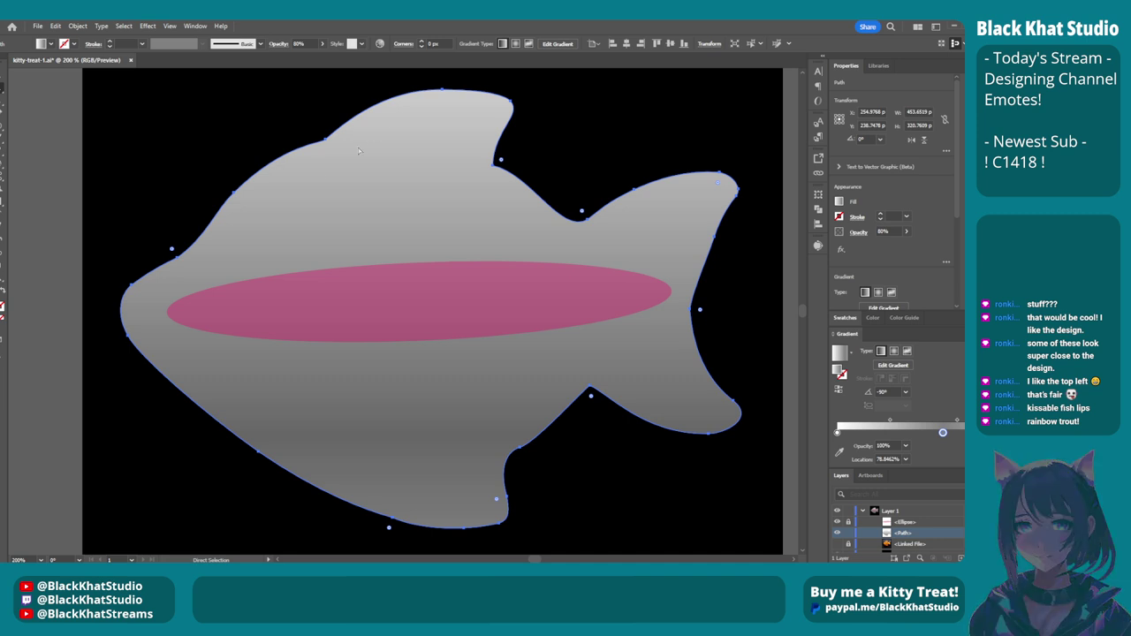
pyautogui.click(4, 130)
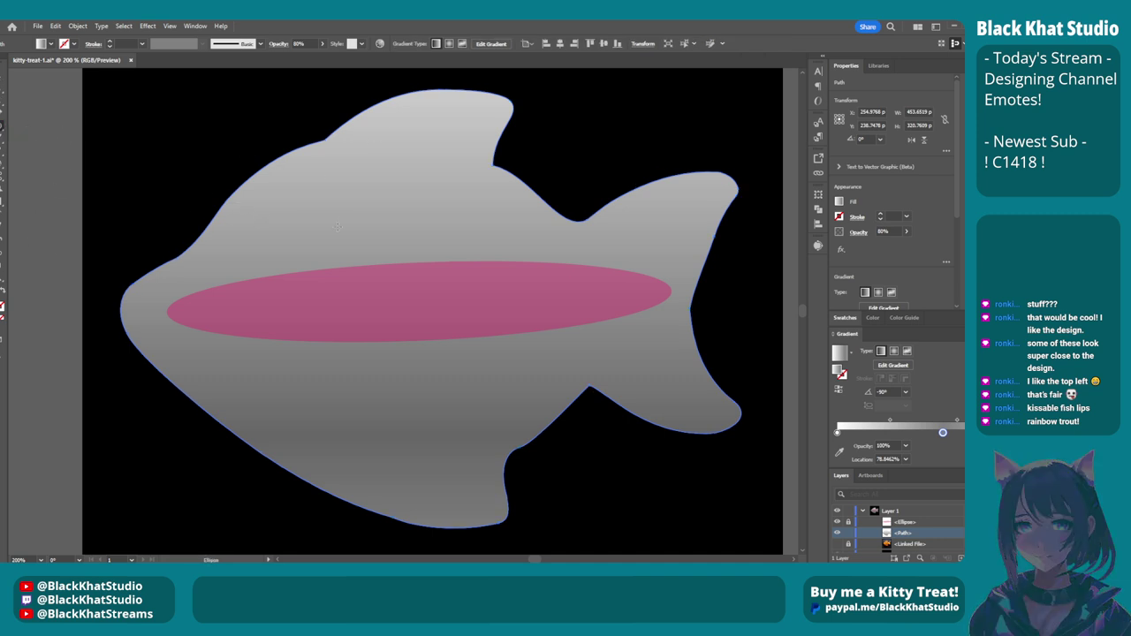
pyautogui.moveTo(265, 209); pyautogui.dragTo(280, 219)
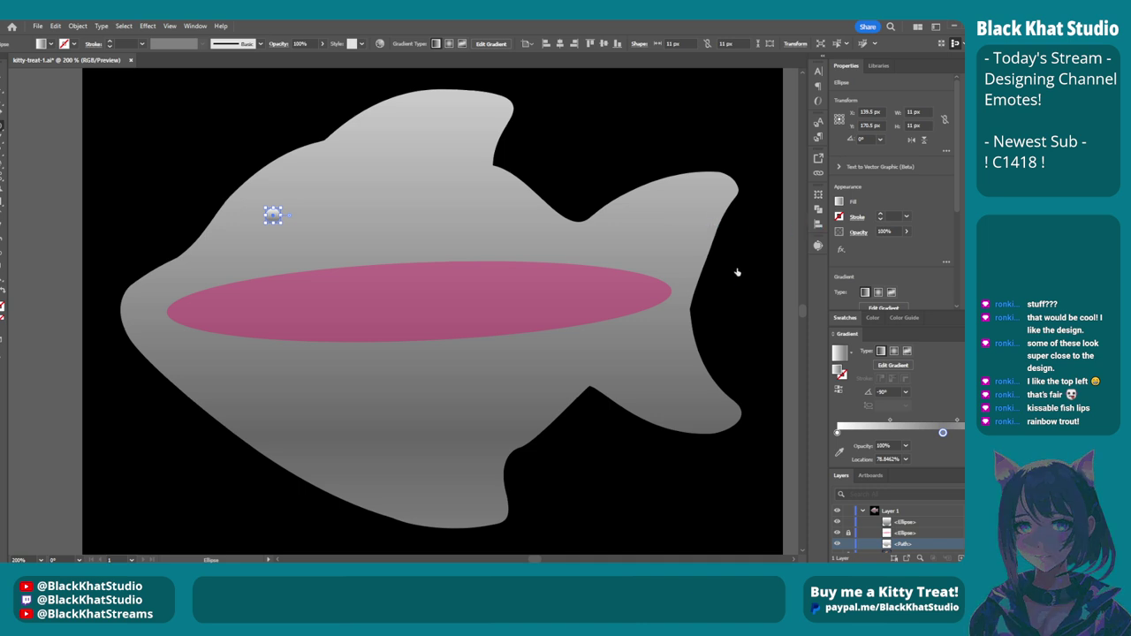
pyautogui.press(',')
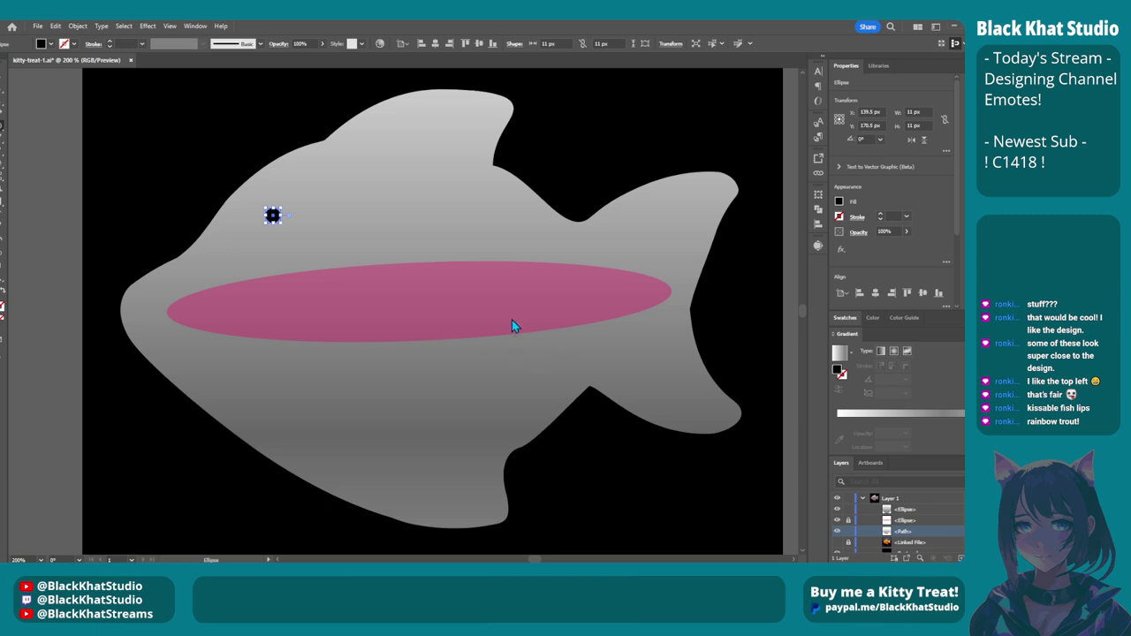
pyautogui.press('a')
pyautogui.click(121, 189)
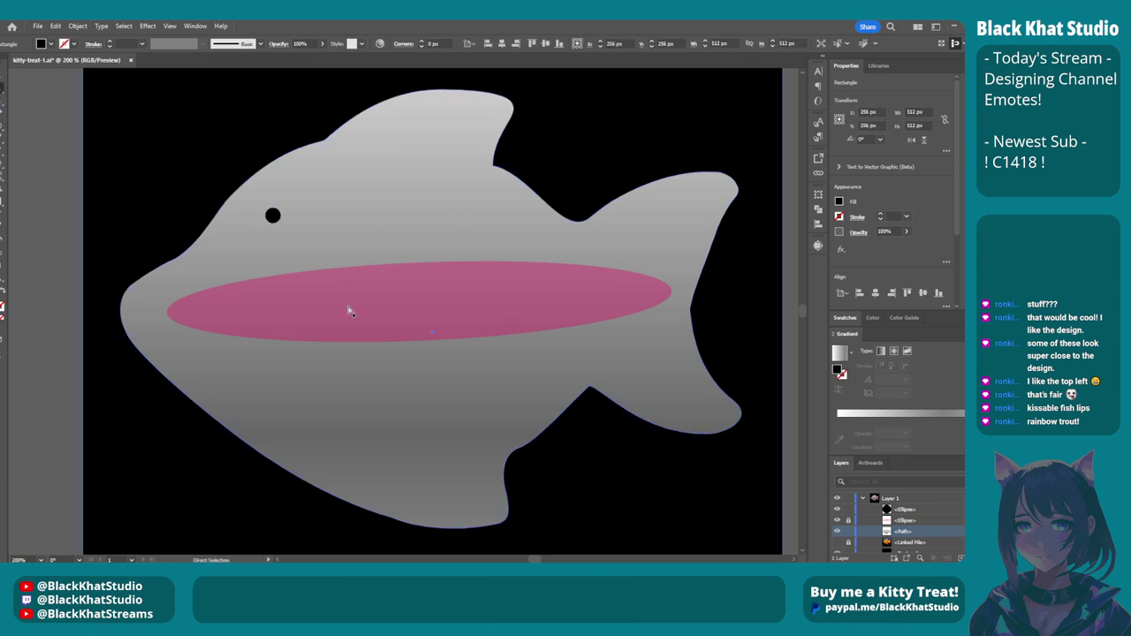
# Link the eye's width and height proportions and set its width to 18 px.
pyautogui.scroll(-8, 614, 395)
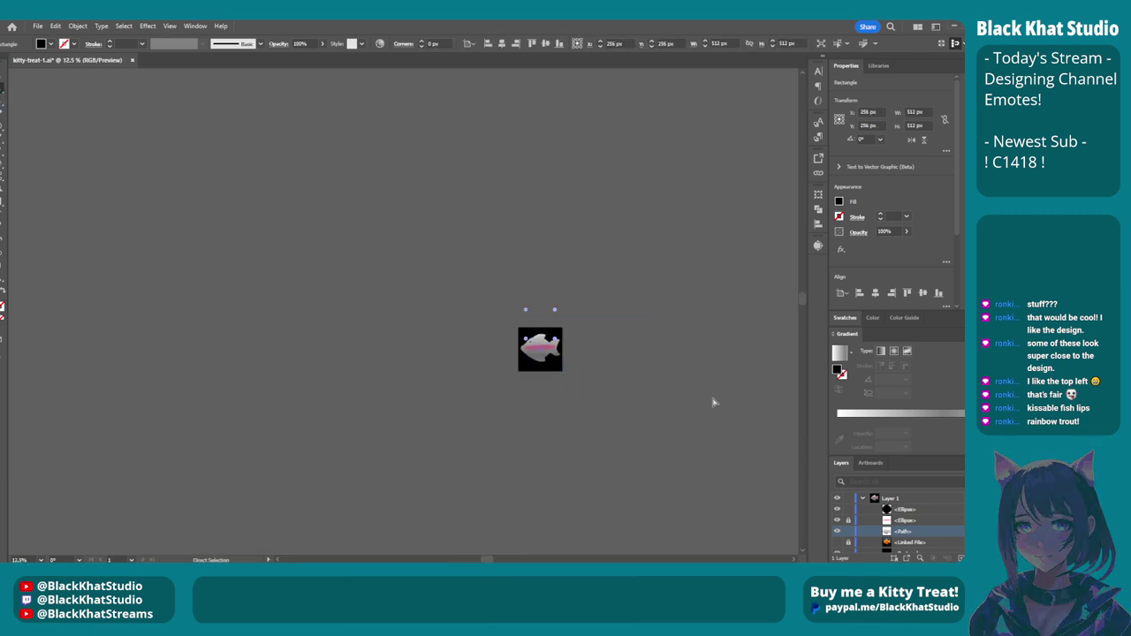
pyautogui.scroll(8, 566, 285)
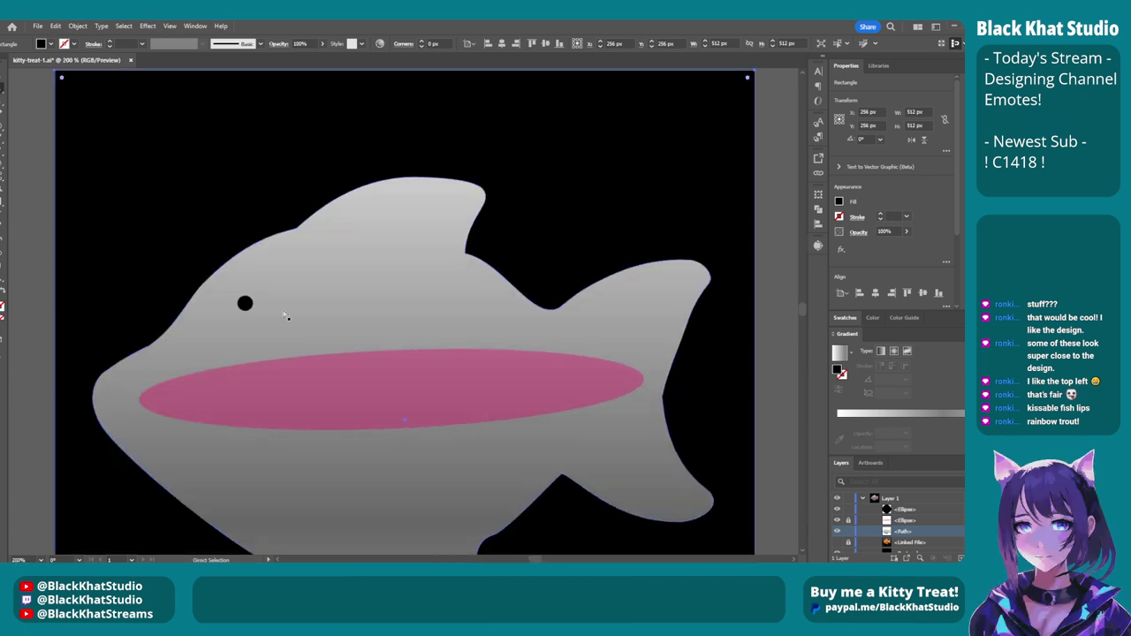
pyautogui.click(244, 306)
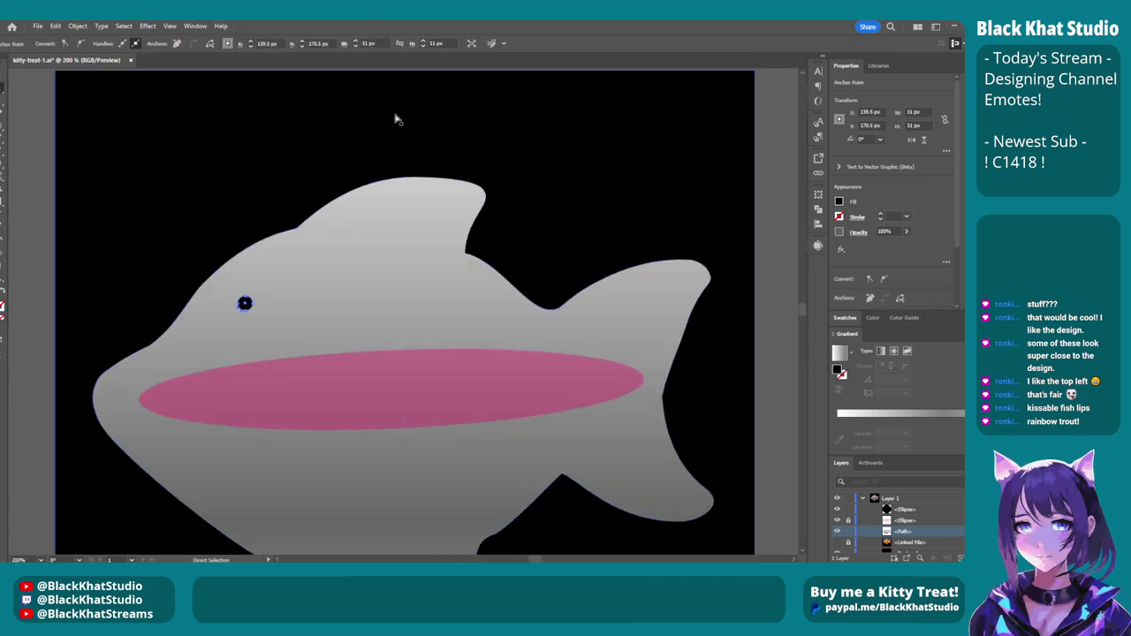
pyautogui.click(372, 43)
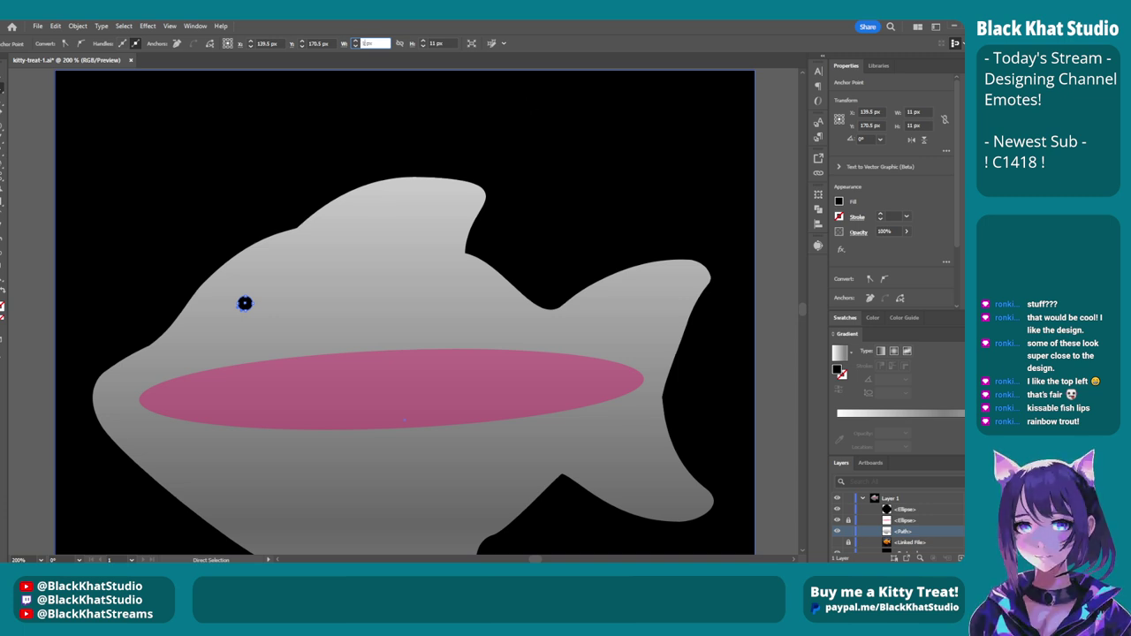
pyautogui.click(400, 44)
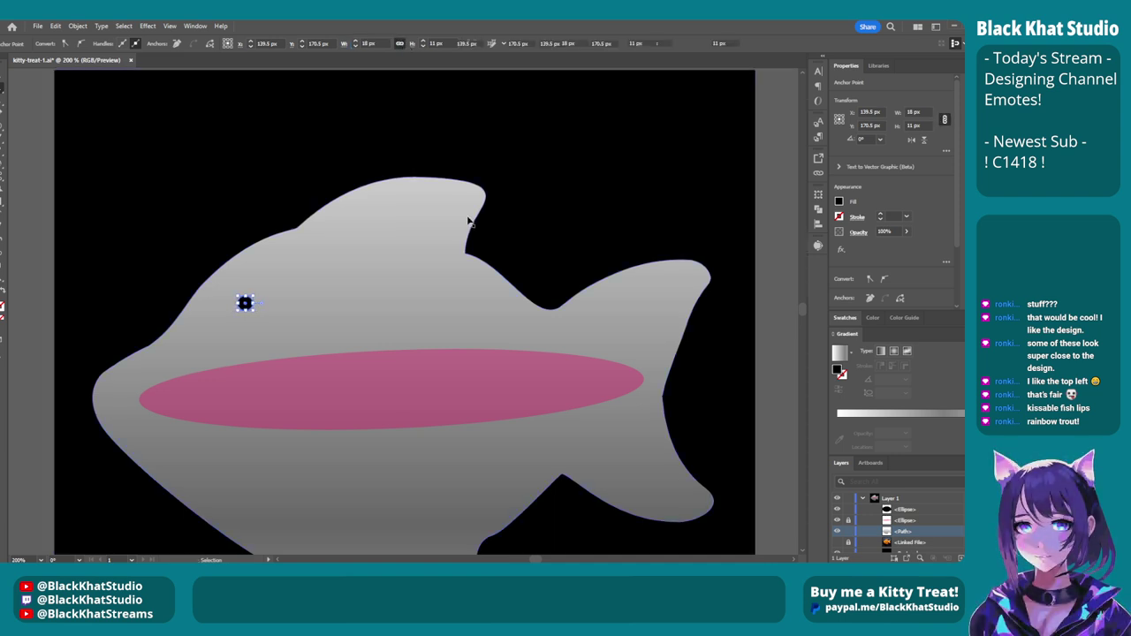
pyautogui.click(245, 301)
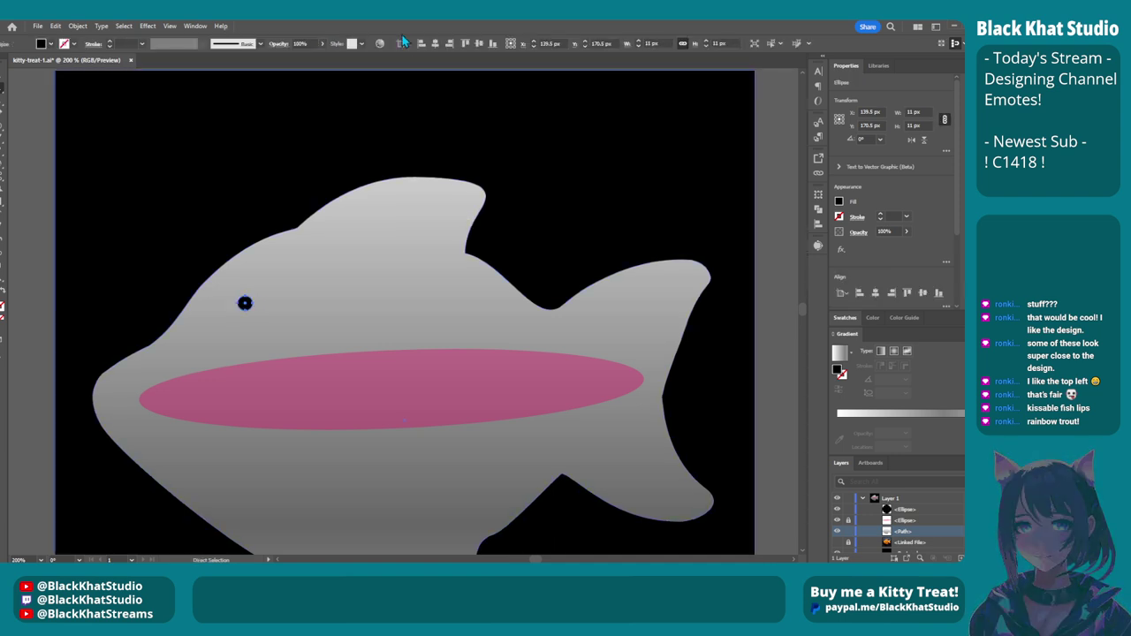
pyautogui.click(245, 303)
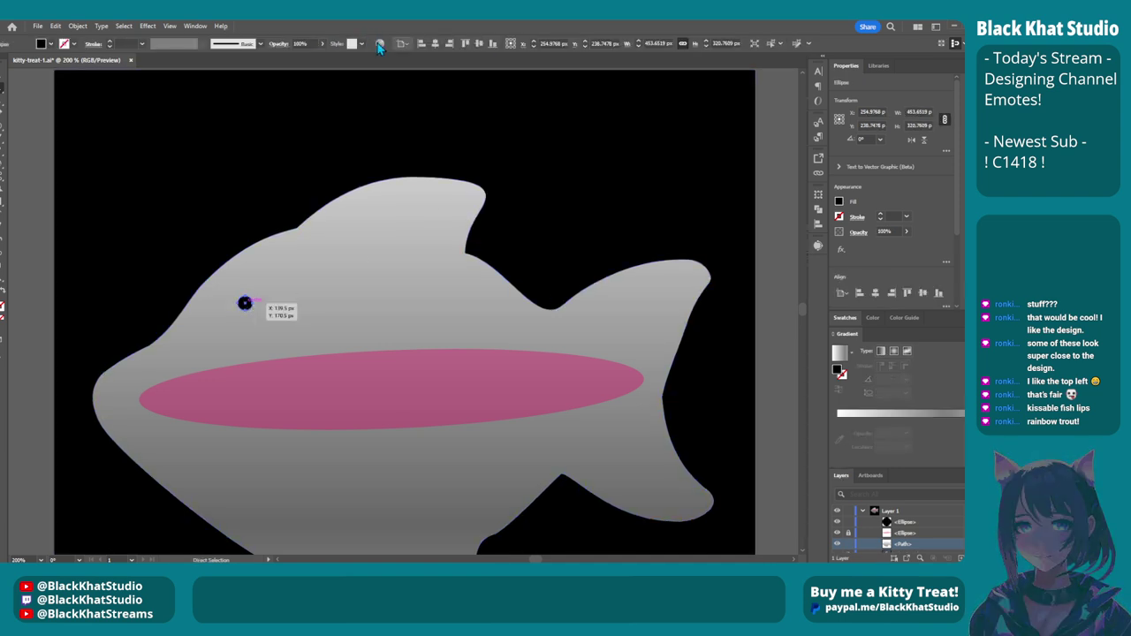
pyautogui.click(687, 46)
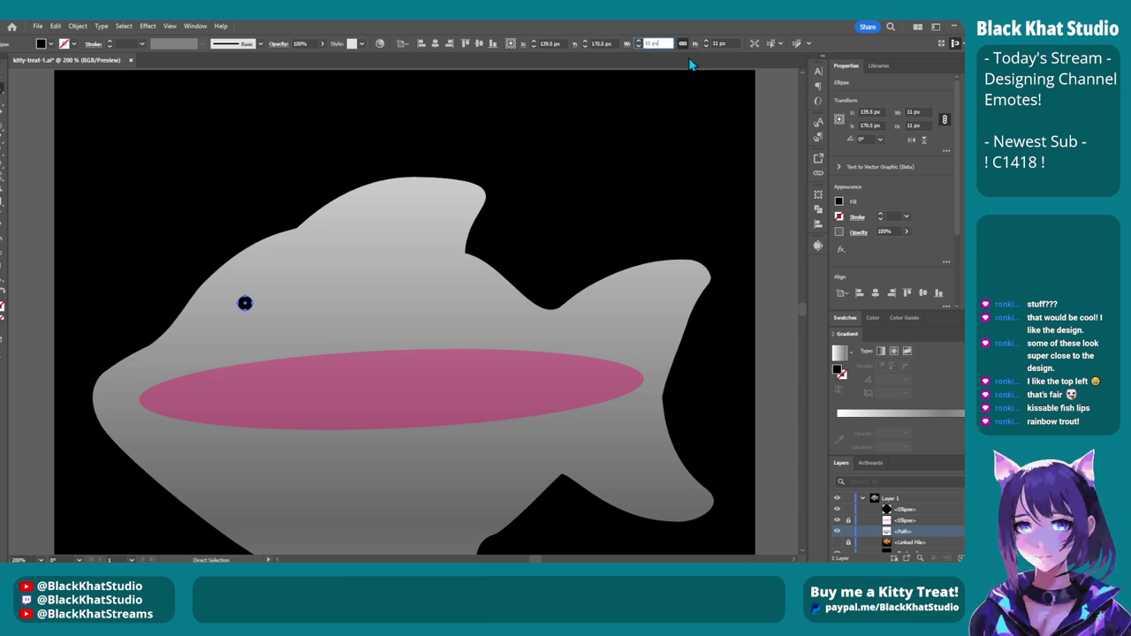
pyautogui.write('18')
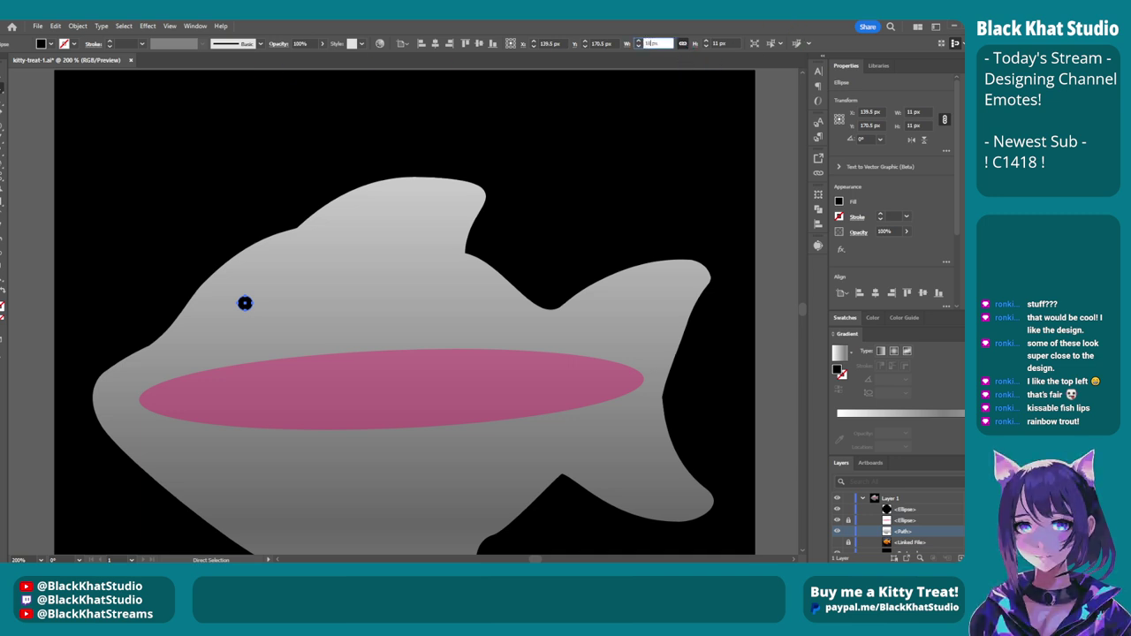
pyautogui.press('Return')
# Deselect everything and examine how the fish and its eye read at emote size and up close.
pyautogui.click(606, 198)
pyautogui.scroll(-10, 592, 224)
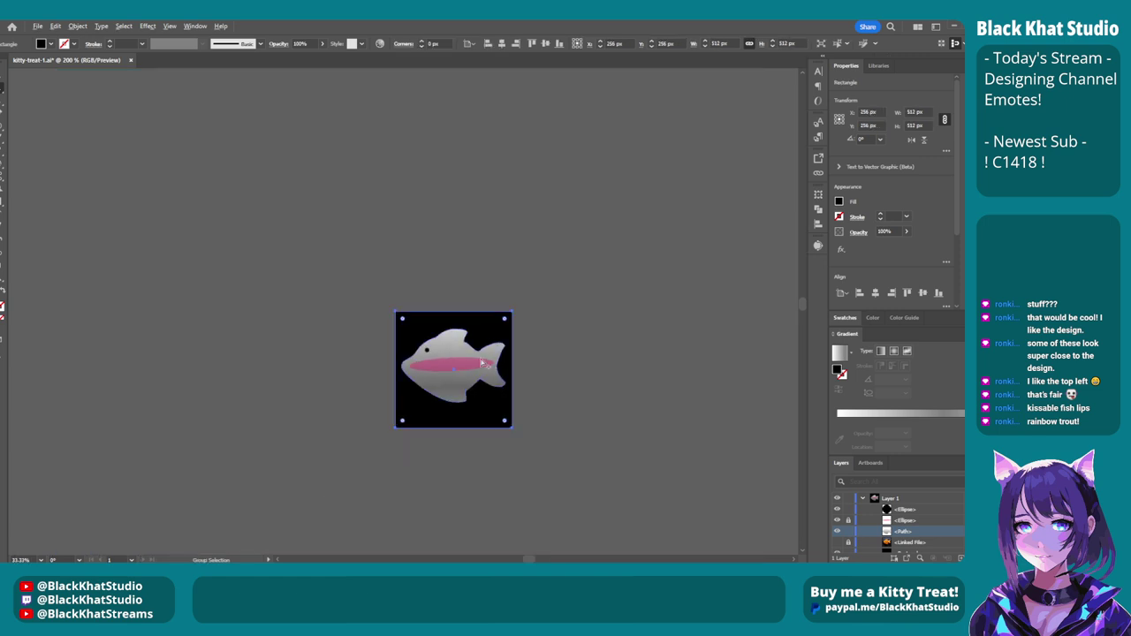
pyautogui.scroll(-2, 623, 409)
pyautogui.press('a')
pyautogui.click(614, 434)
pyautogui.scroll(-3, 684, 429)
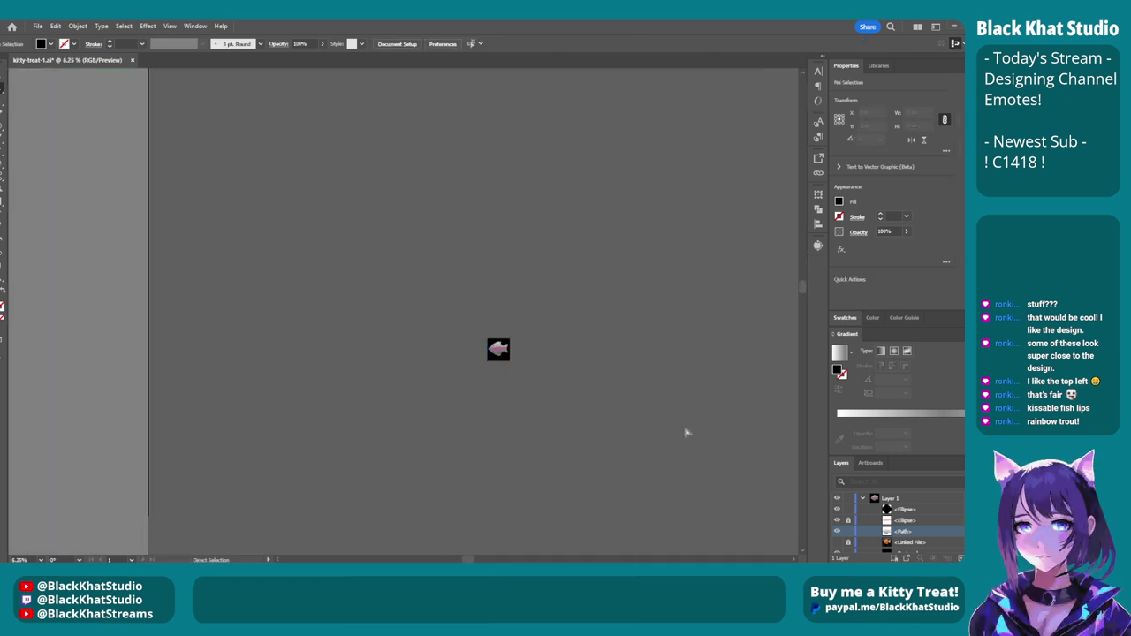
pyautogui.press('v')
pyautogui.hscroll(1, 754, 422)
pyautogui.press('a')
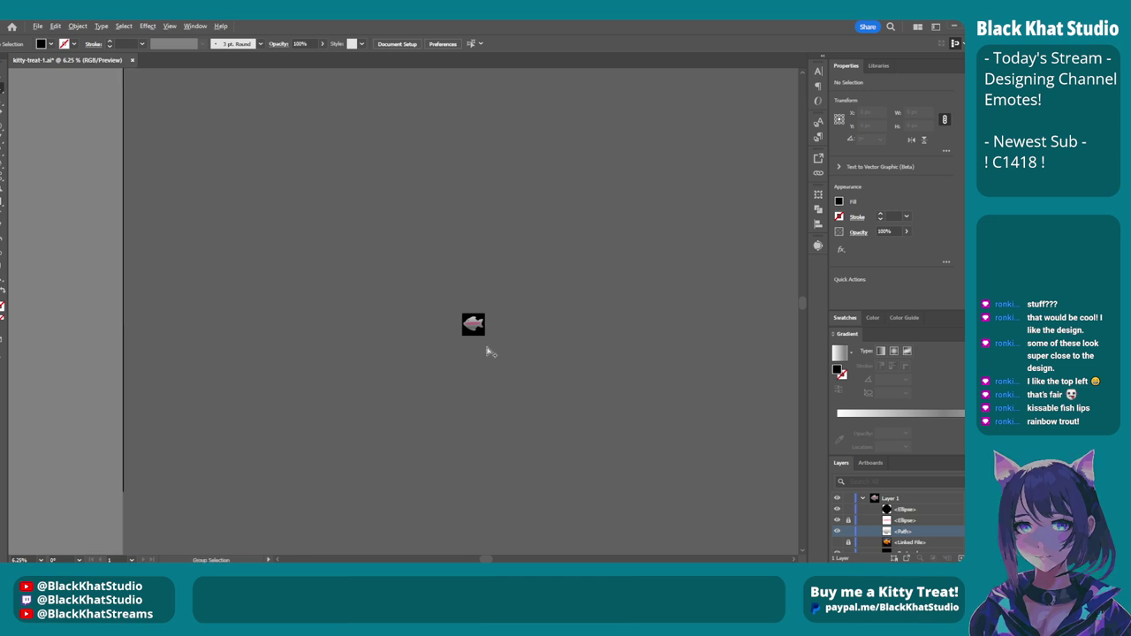
pyautogui.scroll(5, 520, 320)
pyautogui.scroll(-3, 392, 373)
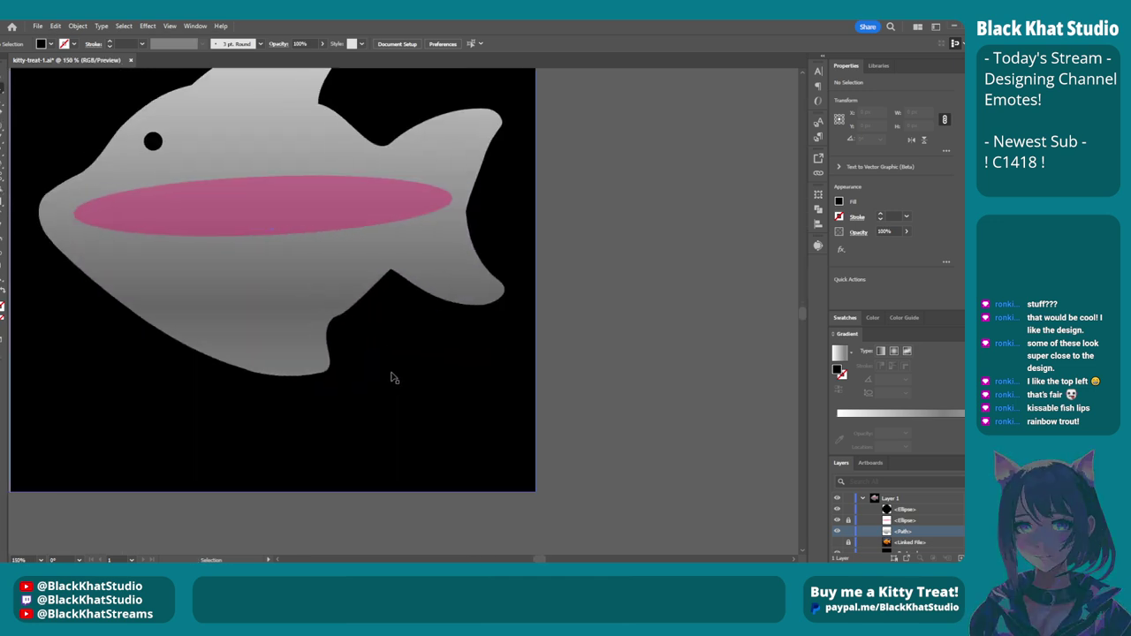
pyautogui.scroll(-4, 449, 402)
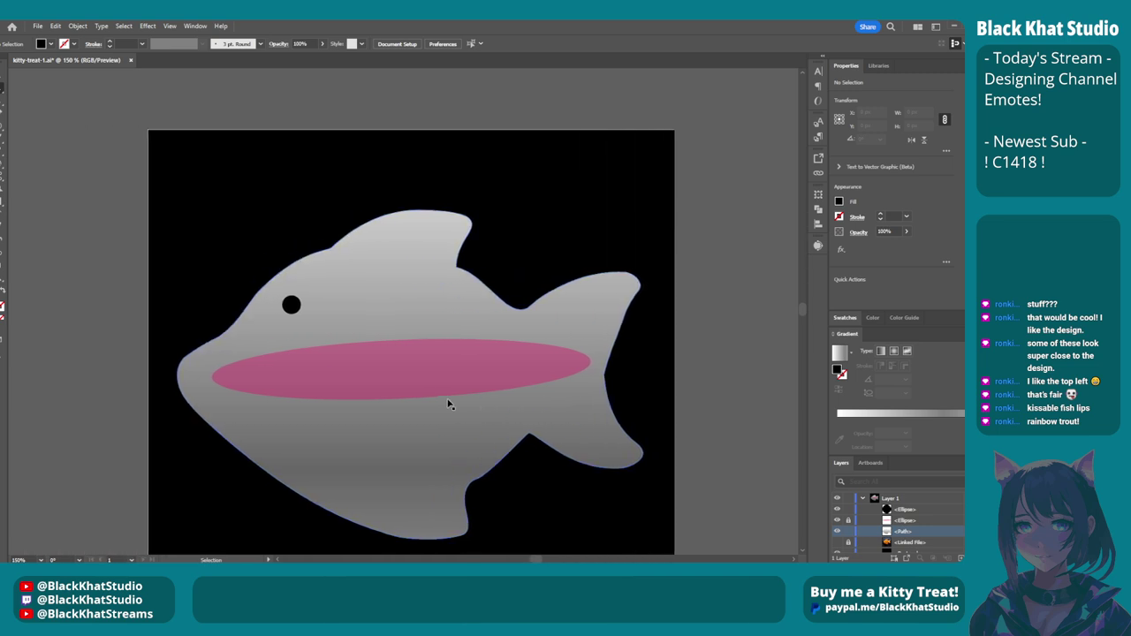
# Unlock the magenta stripe ellipse and select it.
pyautogui.click(430, 402)
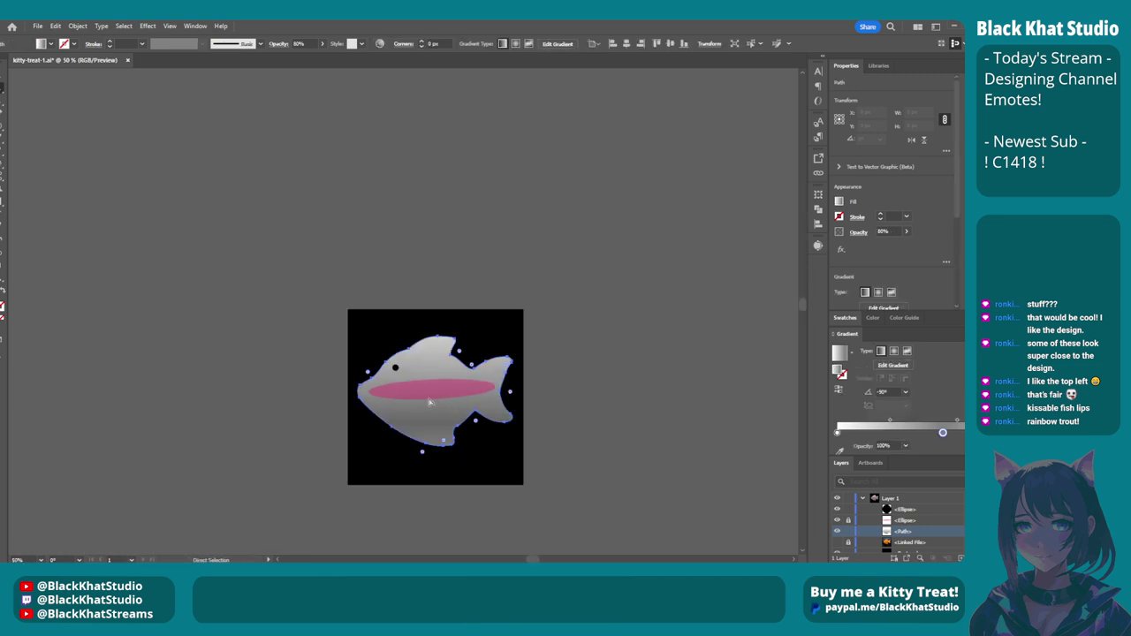
pyautogui.click(651, 479)
pyautogui.click(903, 519)
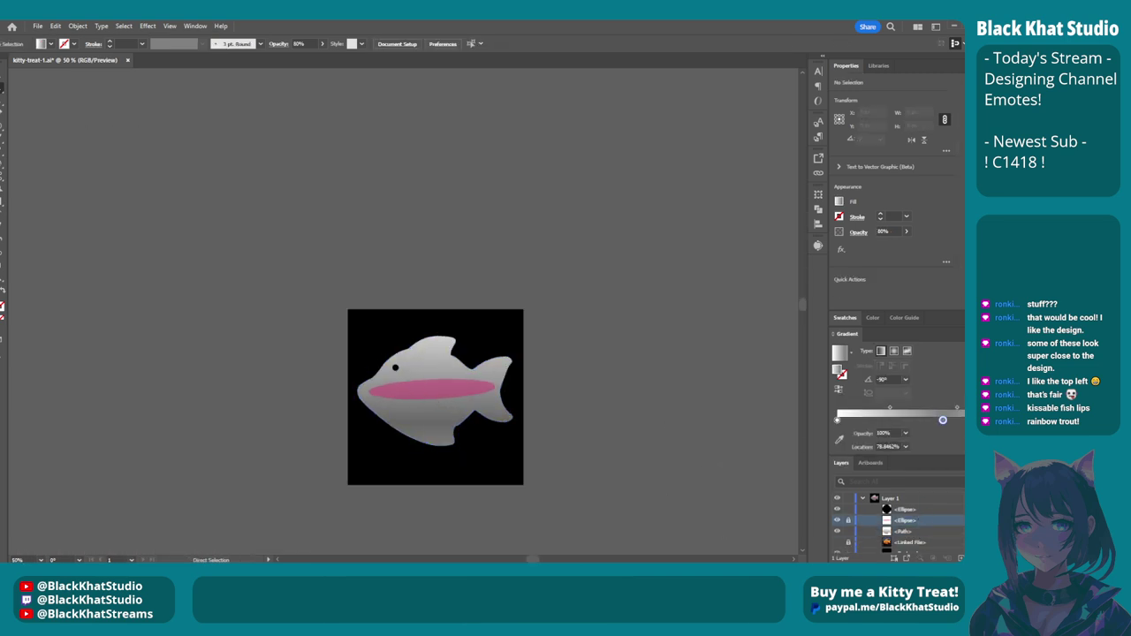
pyautogui.click(513, 414)
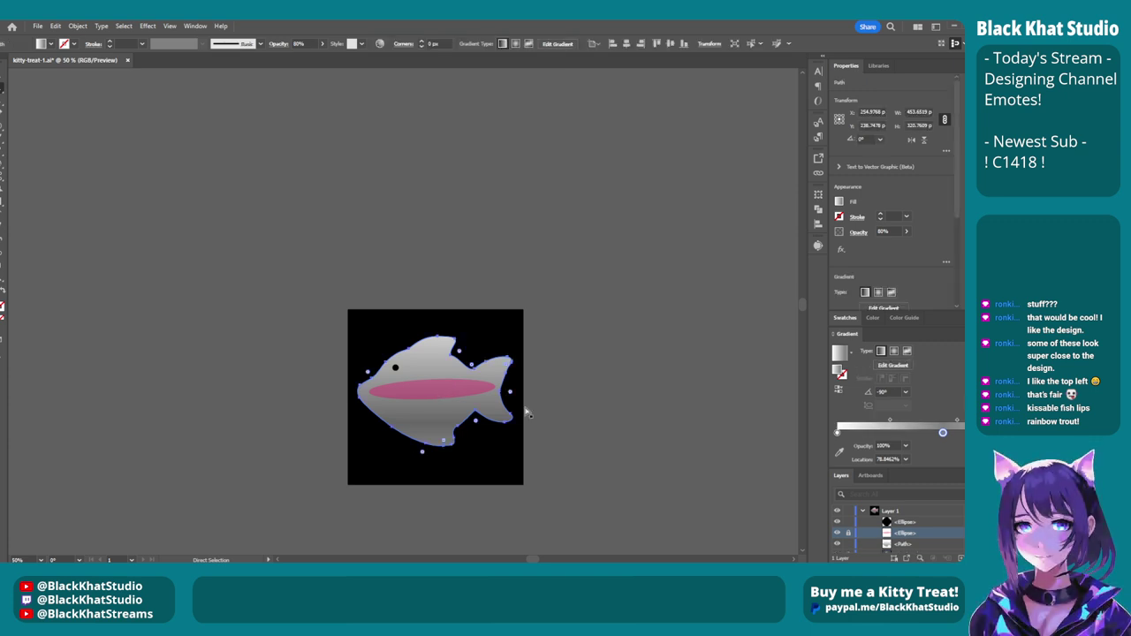
pyautogui.click(953, 532)
pyautogui.scroll(-1, 674, 360)
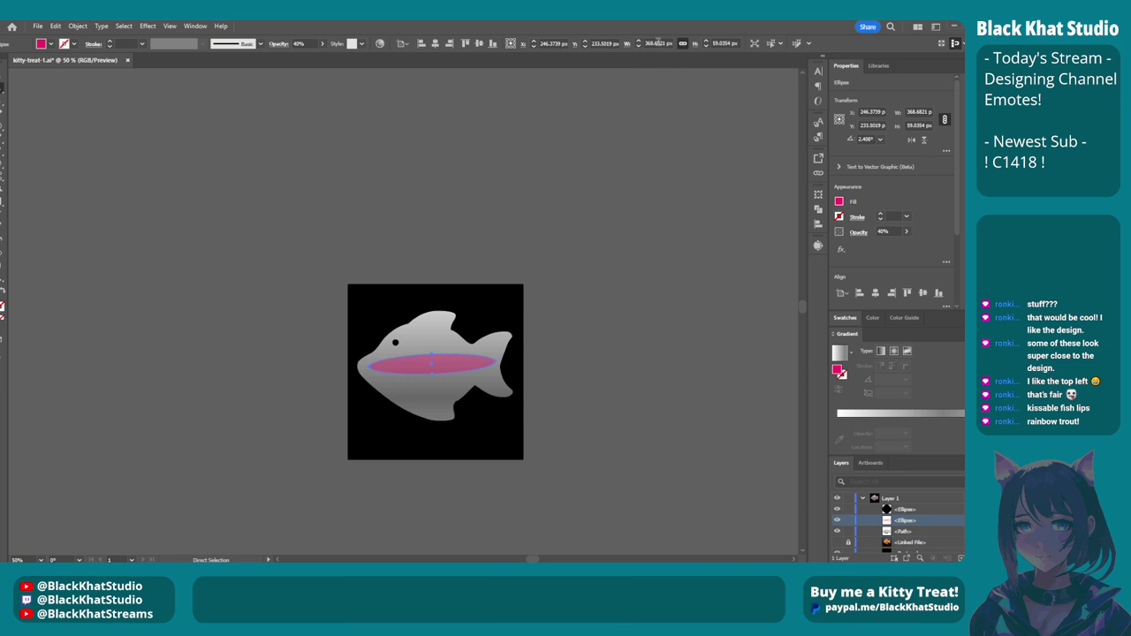
# Lower the magenta stripe's upper edge to thin it to about 48 px high.
pyautogui.click(717, 40)
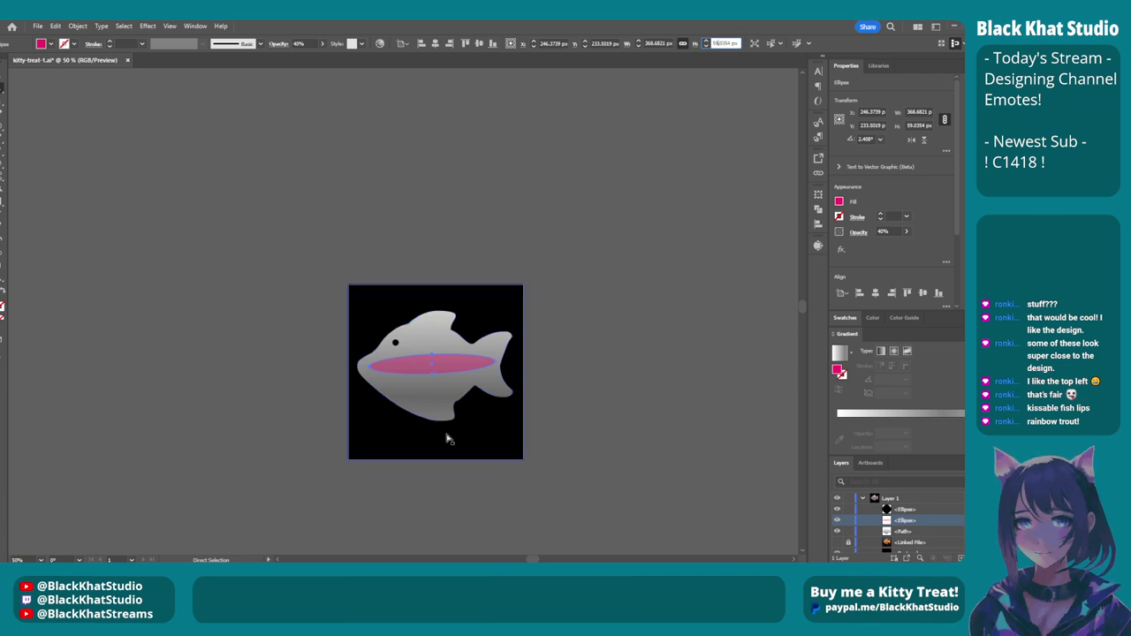
pyautogui.scroll(2, 448, 428)
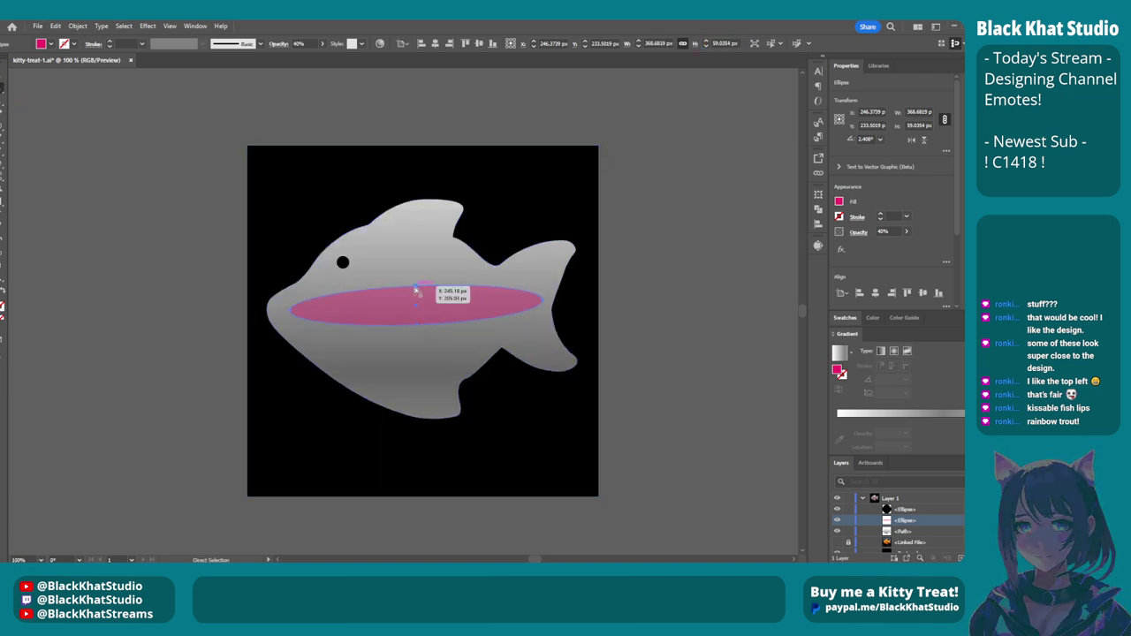
pyautogui.press('v')
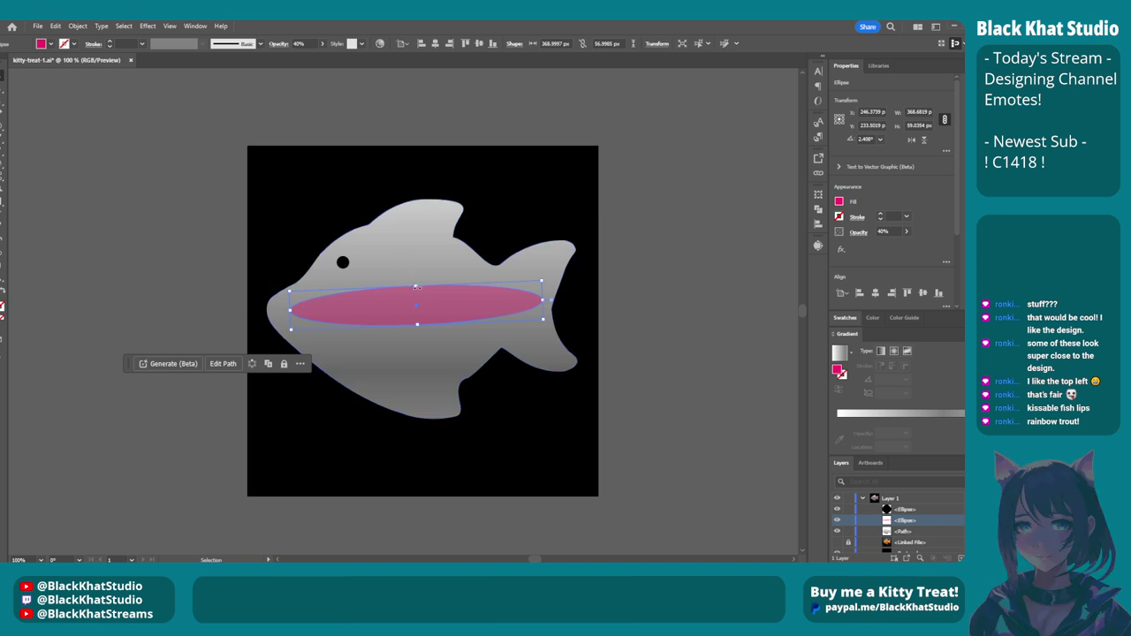
pyautogui.moveTo(416, 287); pyautogui.dragTo(416, 294)
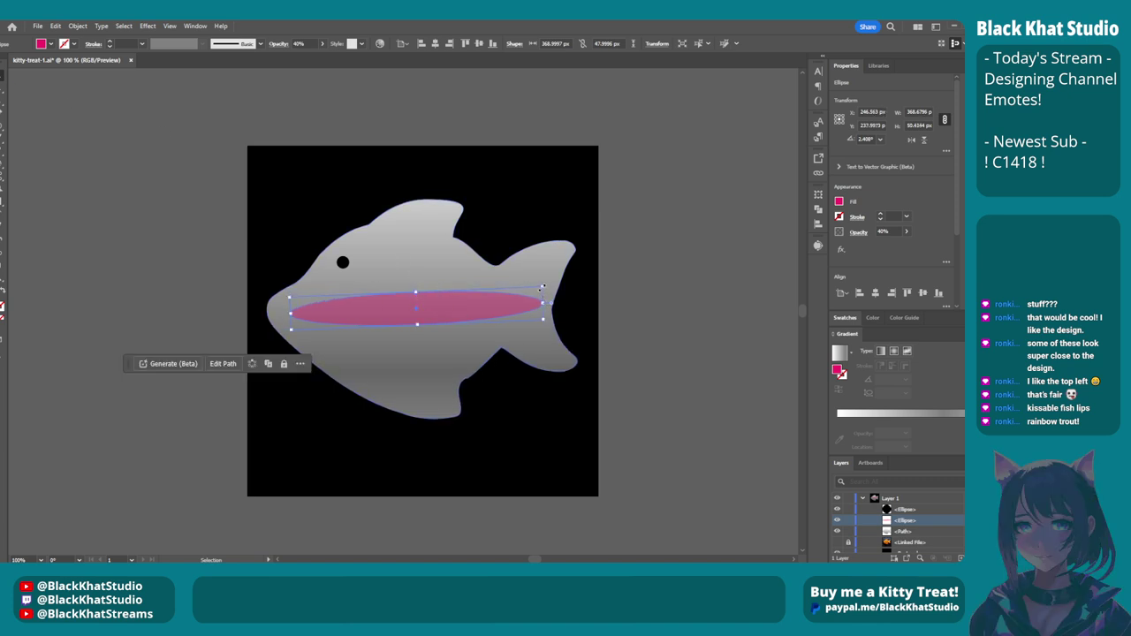
# Shorten the magenta stripe from its tail end to about 356 px wide and shift it slightly downward.
pyautogui.moveTo(543, 285)
pyautogui.mouseDown()
pyautogui.moveTo(541, 301)
pyautogui.moveTo(484, 303)
pyautogui.moveTo(536, 286)
pyautogui.mouseUp()
pyautogui.click(573, 307)
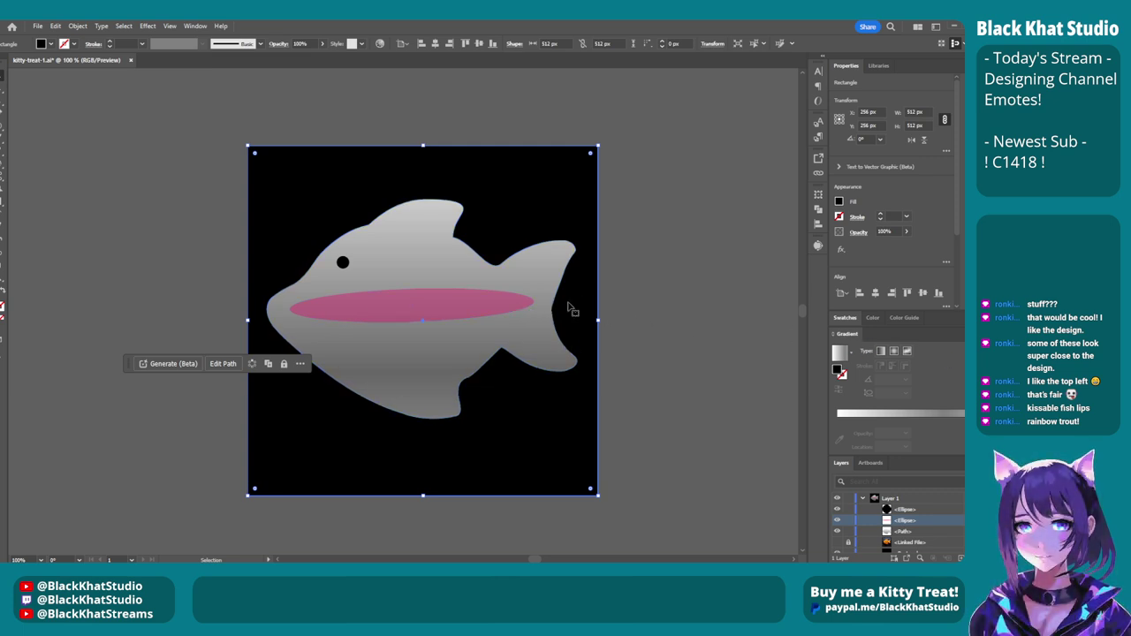
pyautogui.click(456, 317)
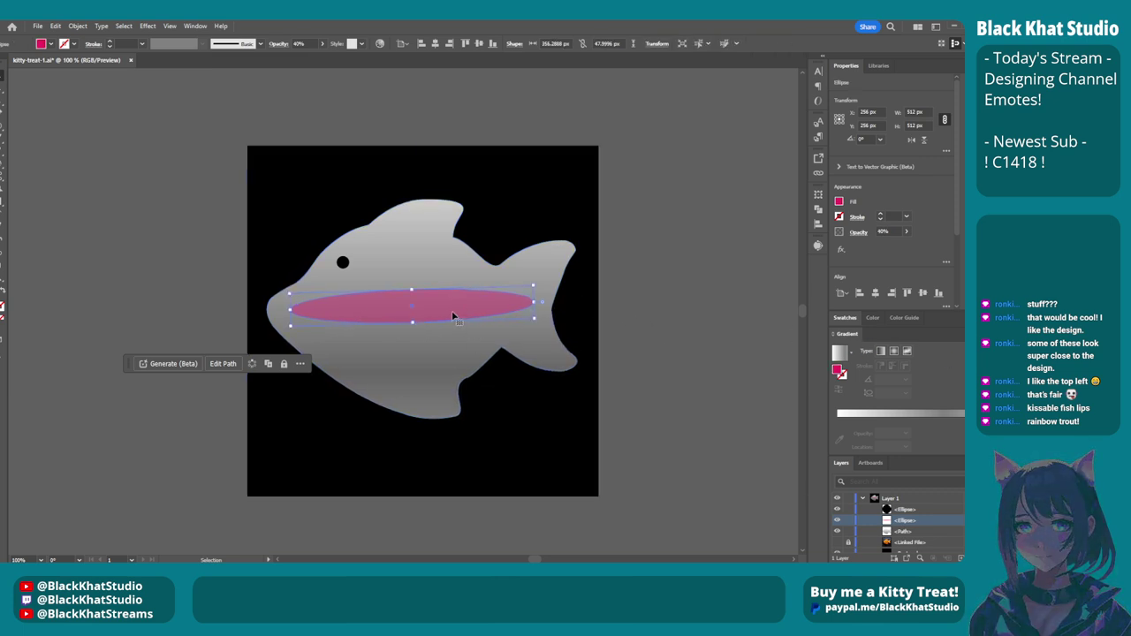
pyautogui.click(652, 329)
pyautogui.click(438, 305)
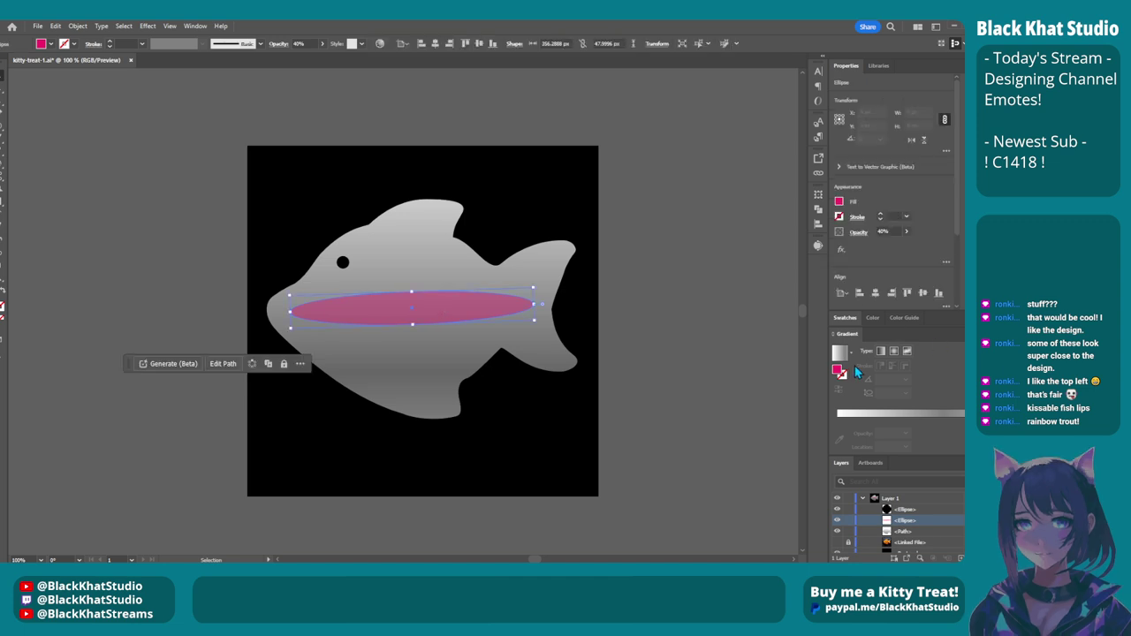
# Set the magenta stripe's opacity to 20% and examine the fish at emote size.
pyautogui.click(887, 232)
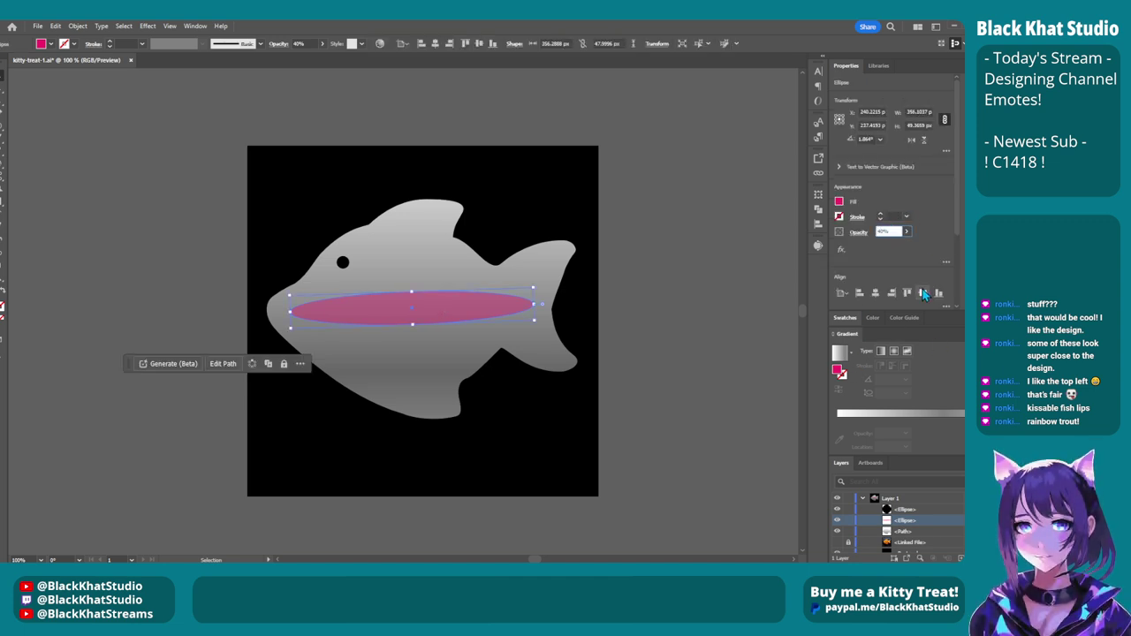
pyautogui.write('20')
pyautogui.press('Return')
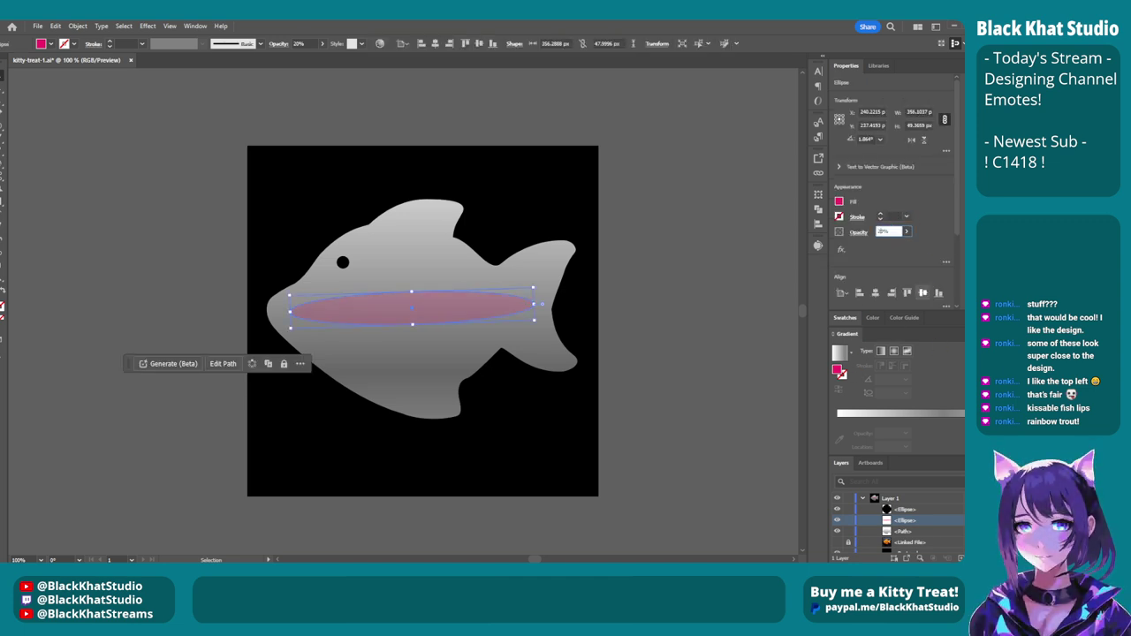
pyautogui.click(674, 285)
pyautogui.scroll(-4, 603, 345)
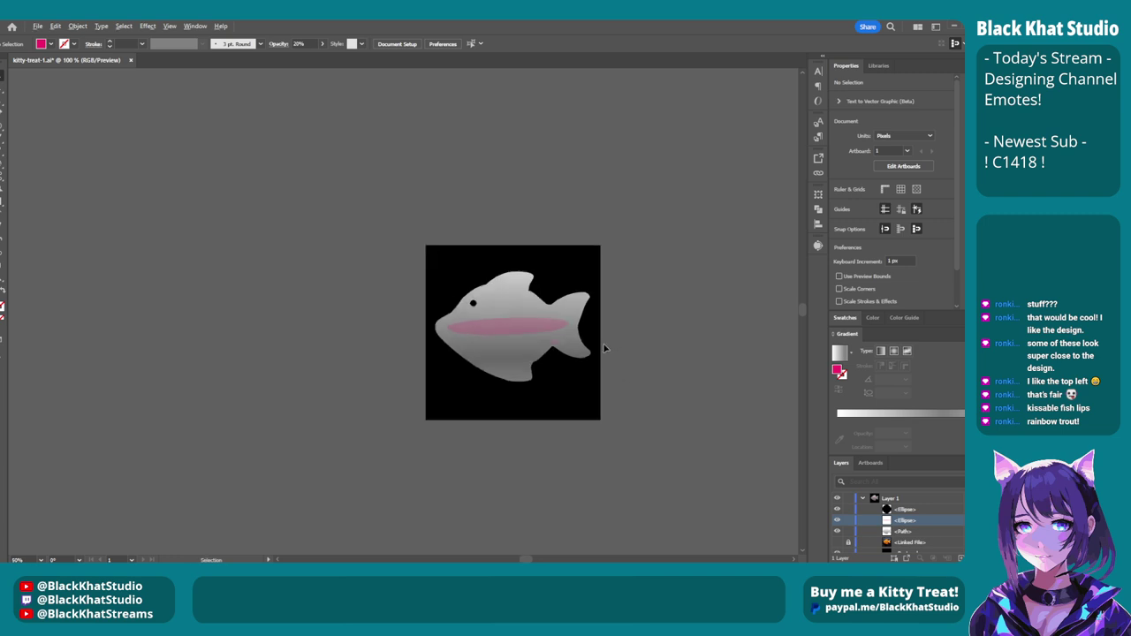
pyautogui.hscroll(4, 651, 374)
pyautogui.scroll(-1, 434, 372)
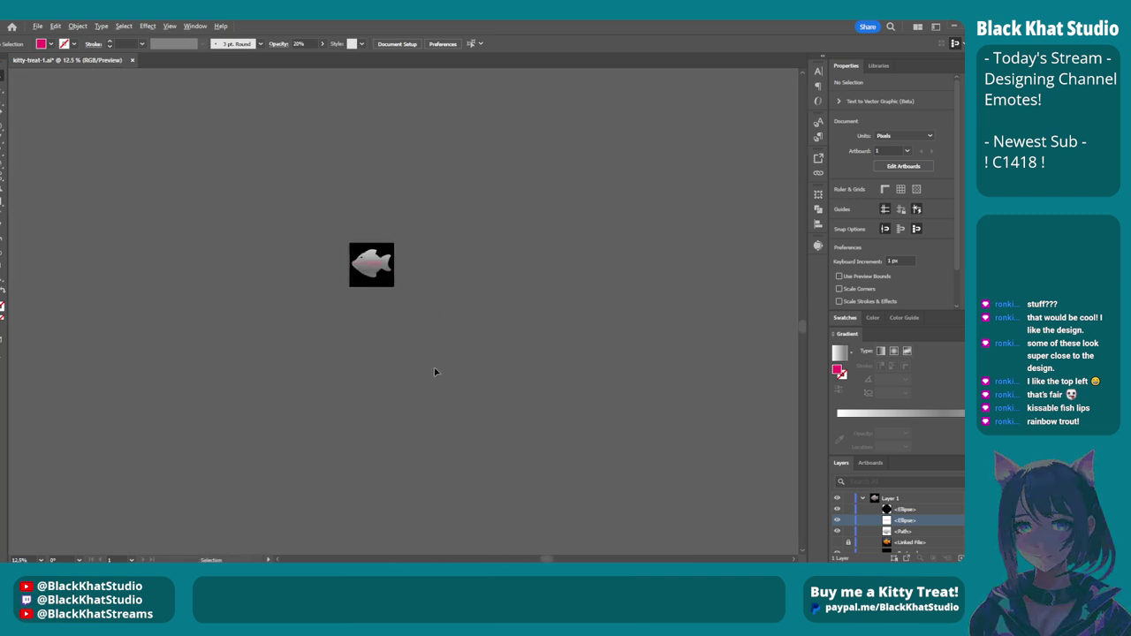
pyautogui.scroll(5, 325, 230)
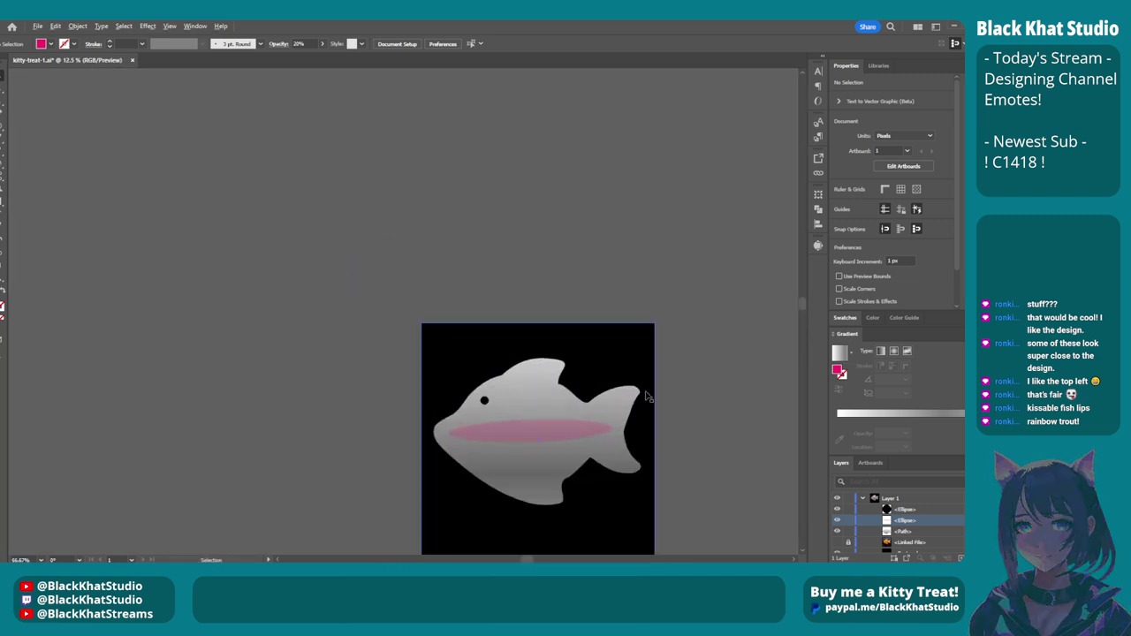
# Set the magenta stripe's opacity to 10% and deselect it.
pyautogui.click(497, 435)
pyautogui.doubleClick(878, 231)
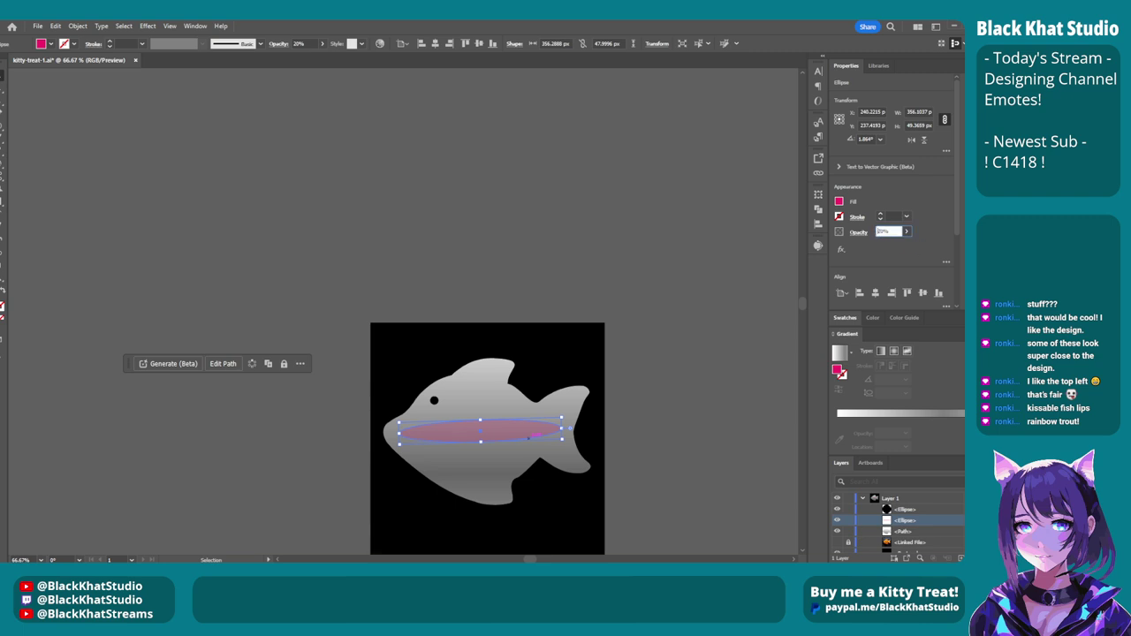
pyautogui.write('10')
pyautogui.press('Return')
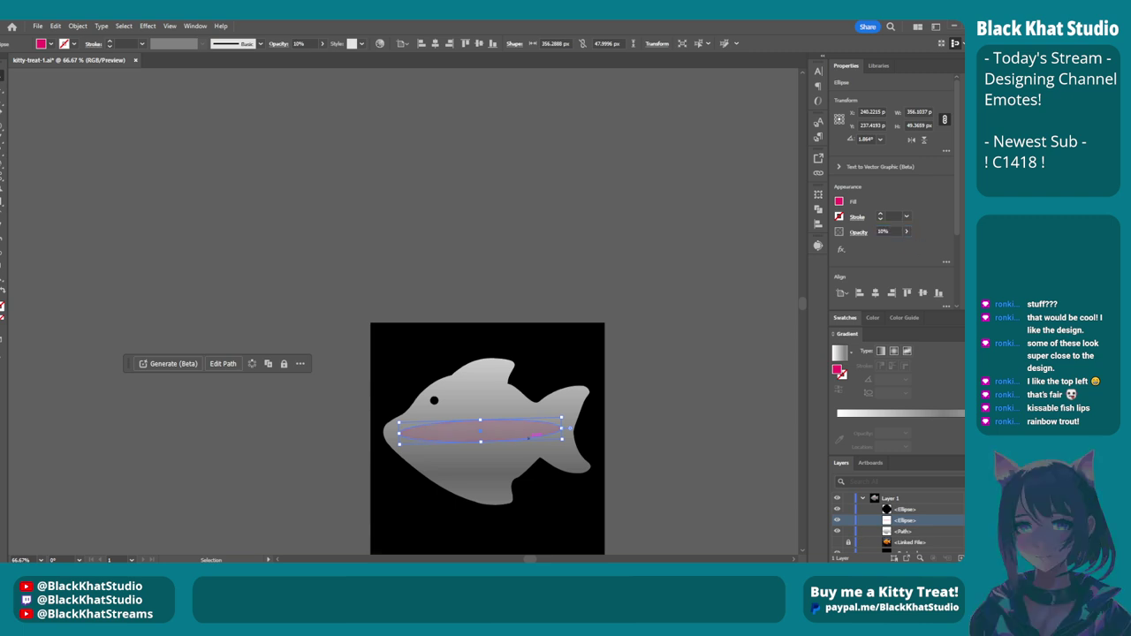
pyautogui.click(679, 471)
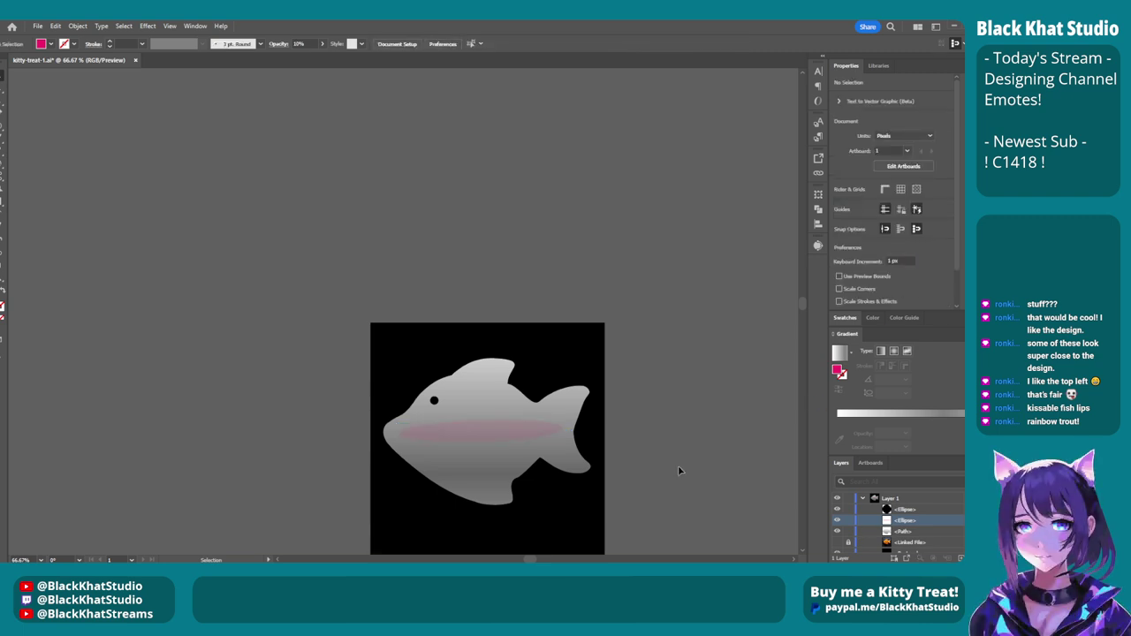
# Examine how the fainter stripe reads on the fish at emote size and up close.
pyautogui.scroll(-5, 680, 471)
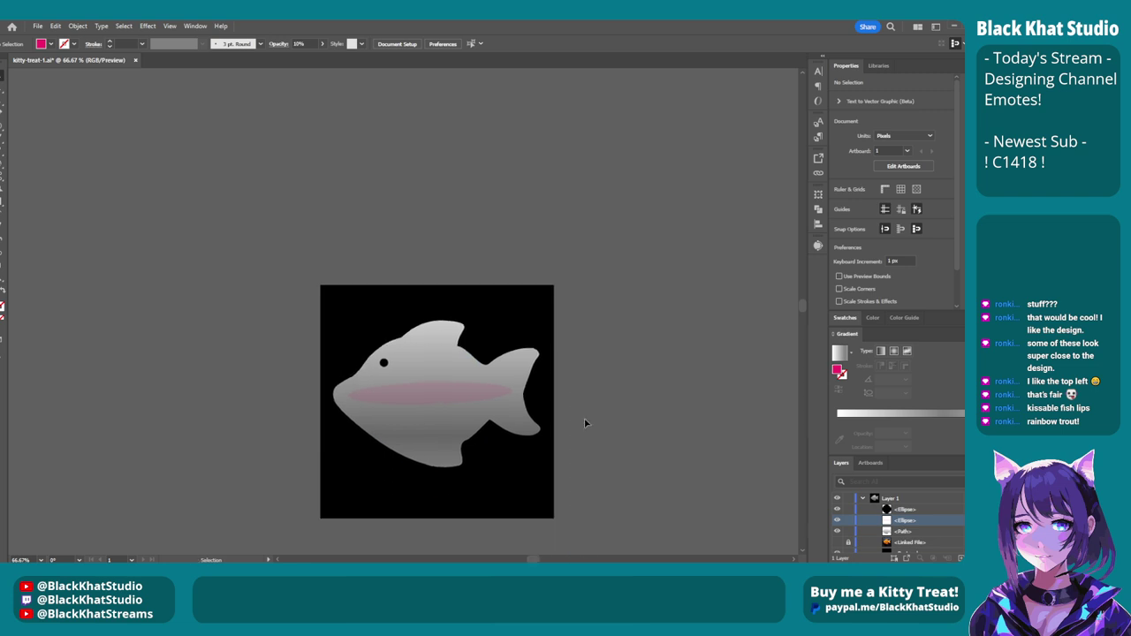
pyautogui.scroll(-1, 591, 415)
pyautogui.hscroll(4, 598, 422)
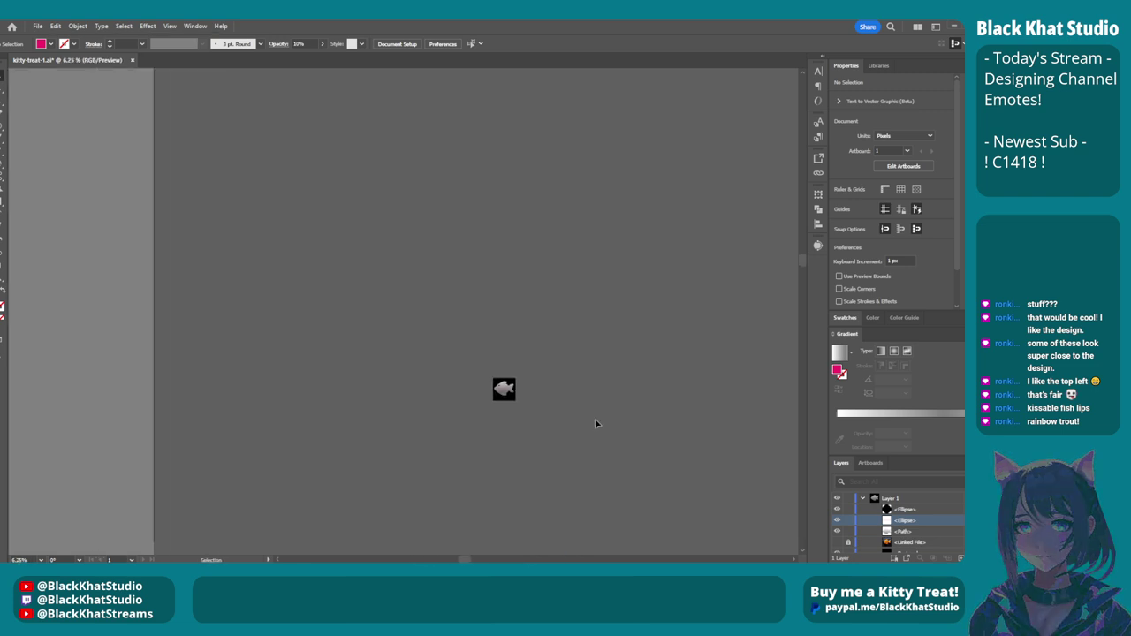
pyautogui.scroll(2, 618, 386)
pyautogui.scroll(-1, 433, 356)
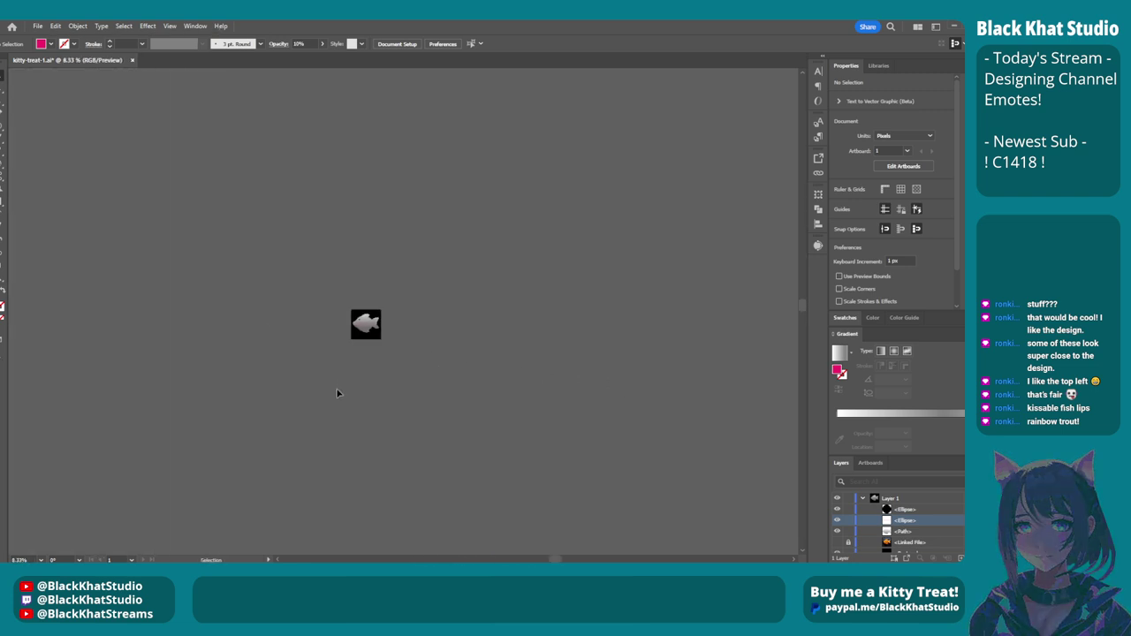
pyautogui.hscroll(-2, 379, 416)
pyautogui.scroll(-1, 457, 406)
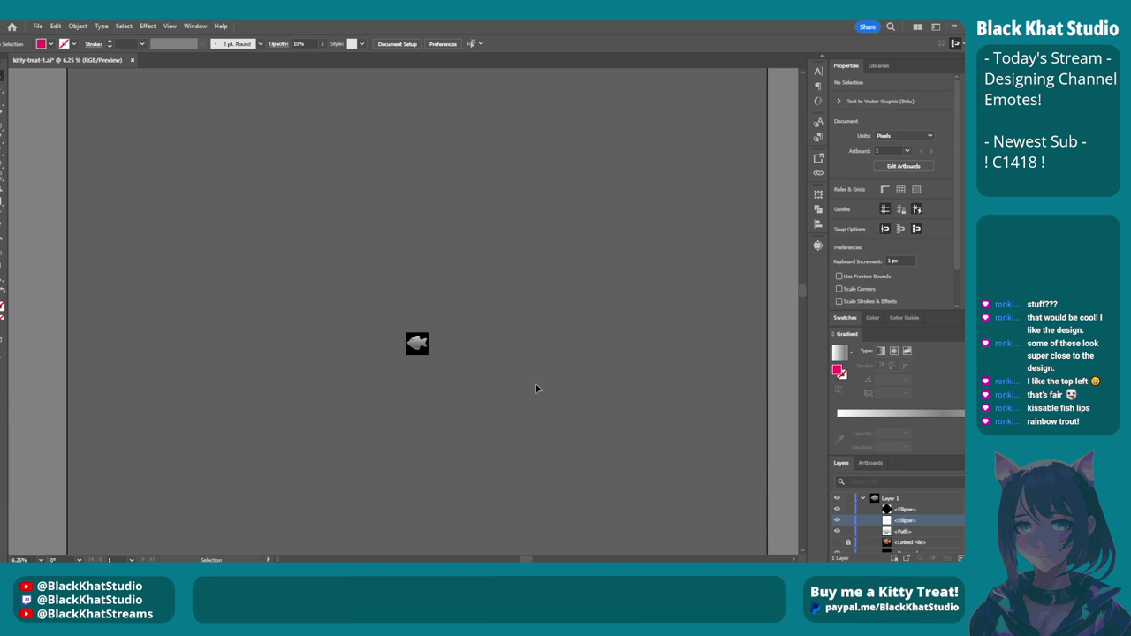
pyautogui.scroll(4, 432, 368)
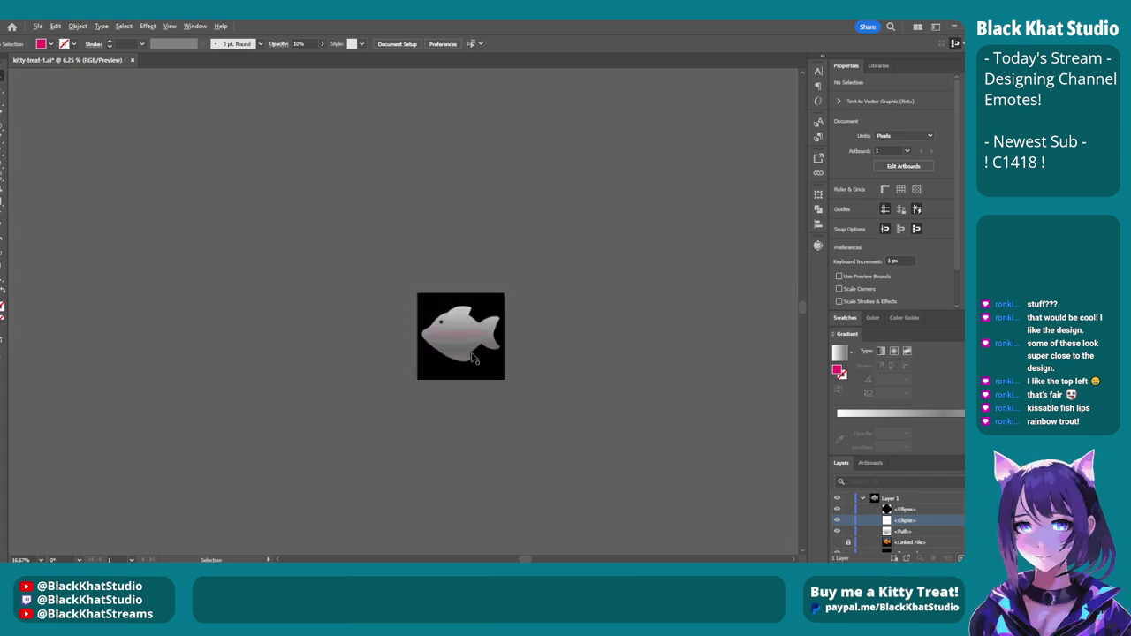
pyautogui.scroll(4, 445, 355)
pyautogui.scroll(1, 535, 334)
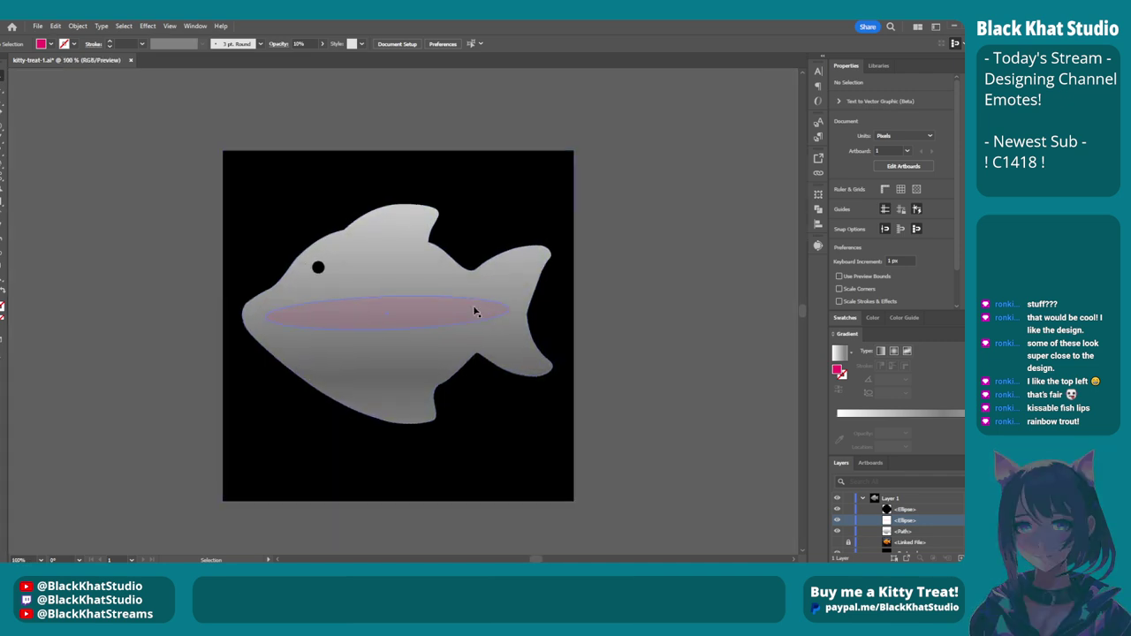
pyautogui.scroll(1, 472, 313)
pyautogui.scroll(-1, 472, 312)
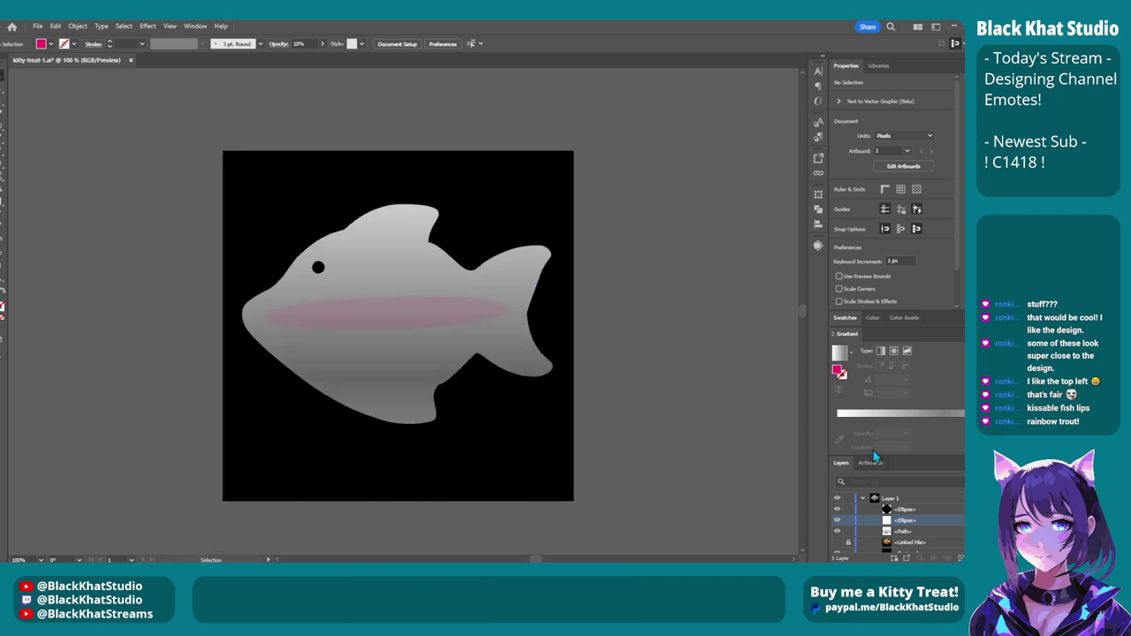
# Save the document and recolour the fish body's gradient from light blue at the back to deeper blue toward the belly.
pyautogui.press('a')
pyautogui.press('v')
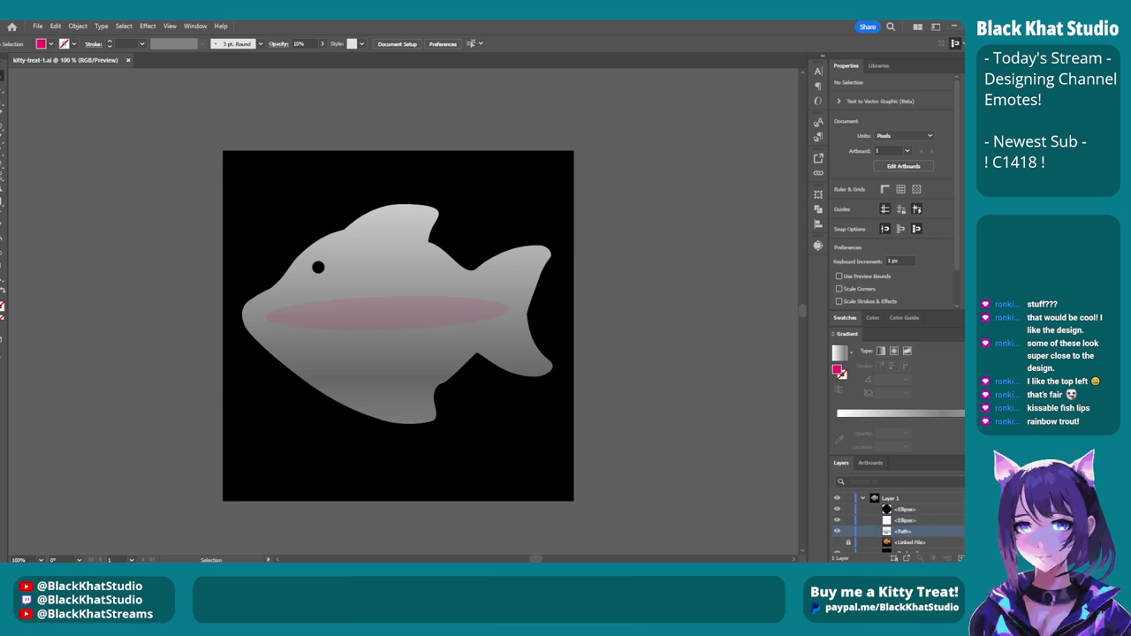
pyautogui.click(954, 531)
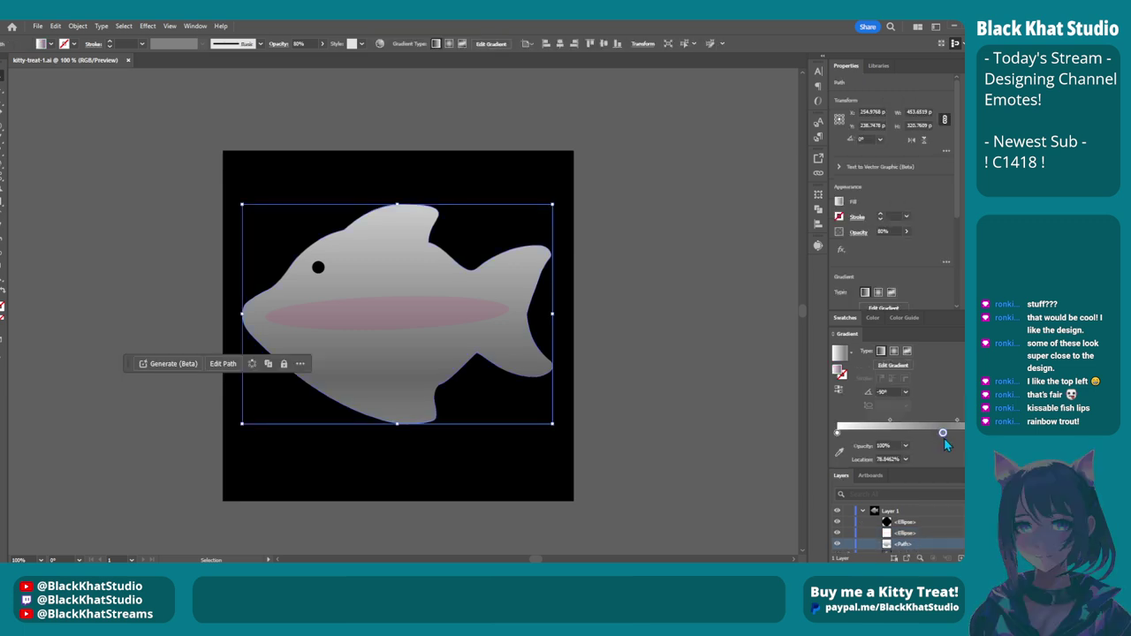
pyautogui.click(838, 433)
pyautogui.click(943, 432)
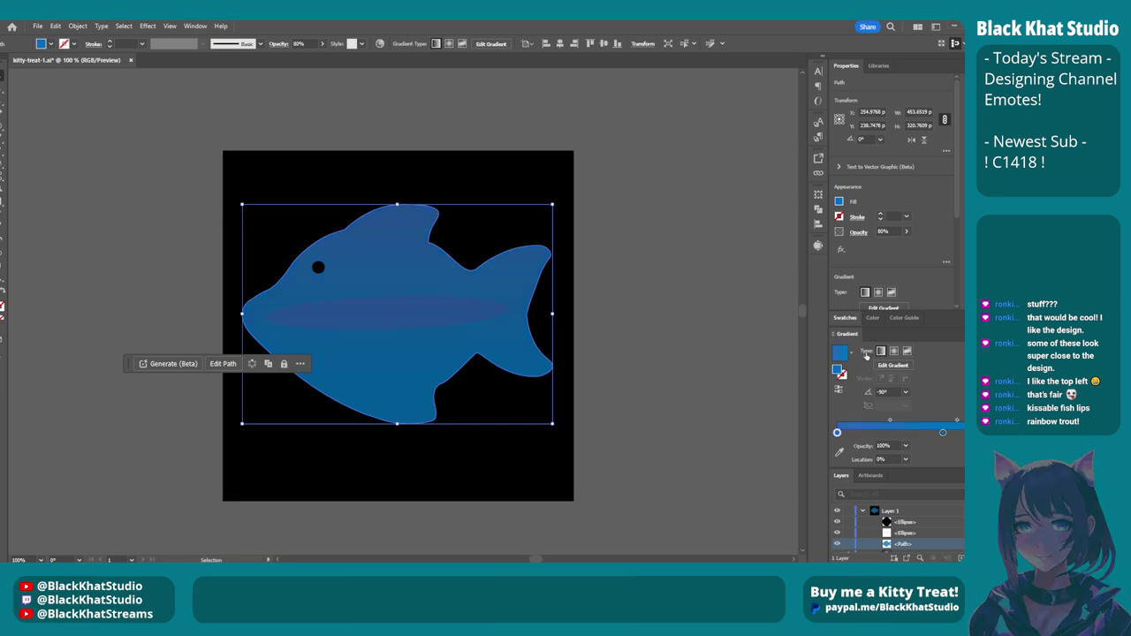
pyautogui.click(840, 351)
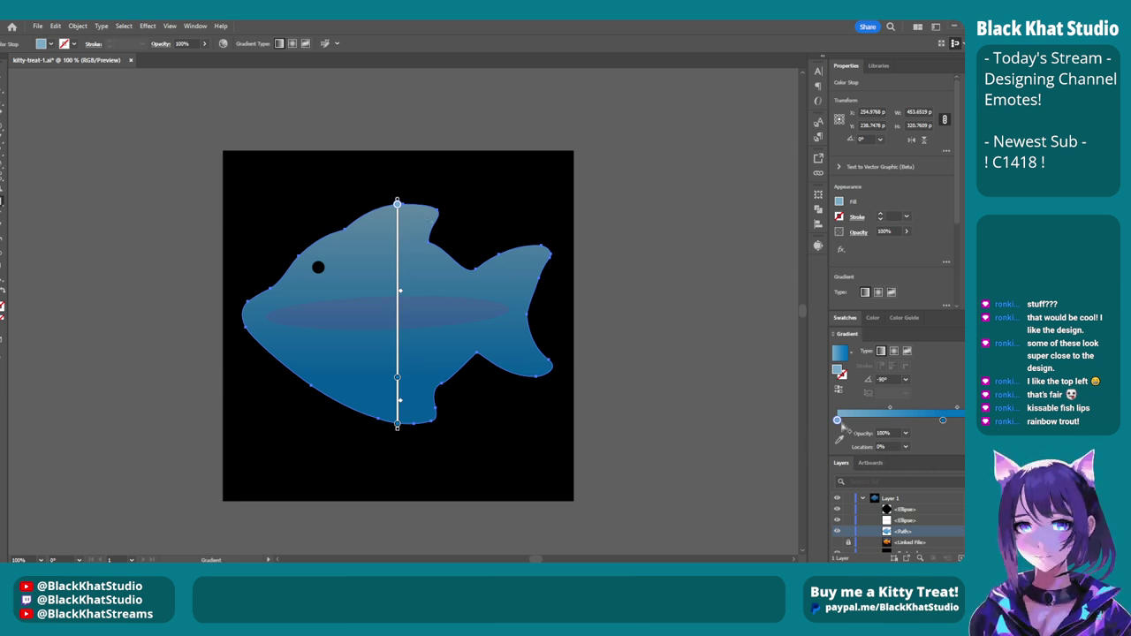
# Try a 30% opacity on the light blue start stop of the body gradient and undo it.
pyautogui.click(905, 433)
pyautogui.click(909, 442)
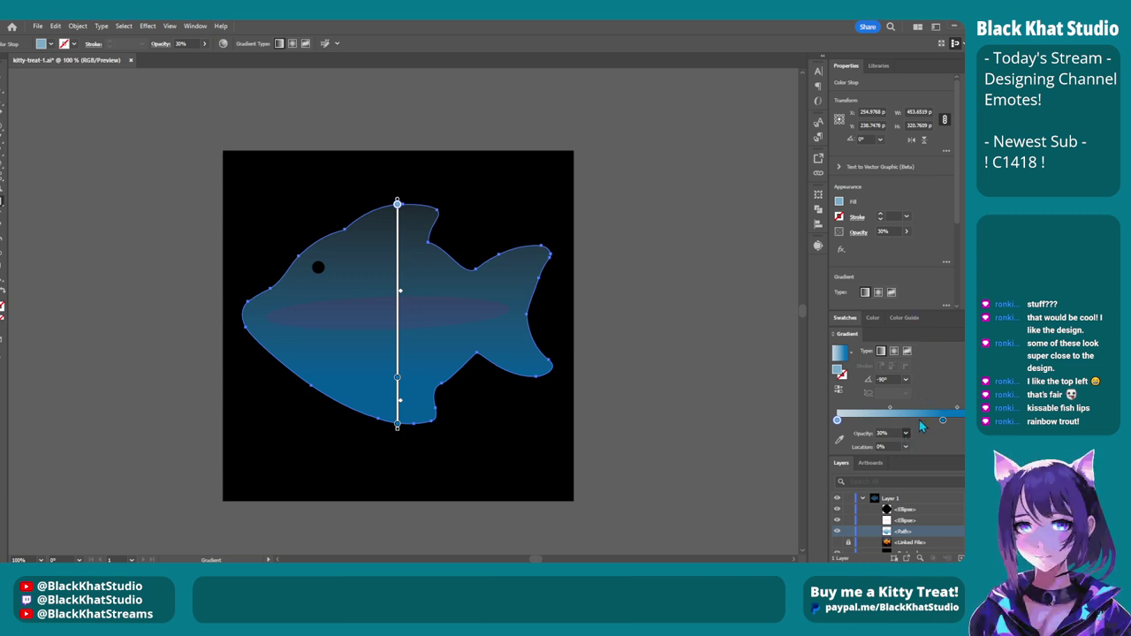
pyautogui.hotkey('ctrl', 'z')
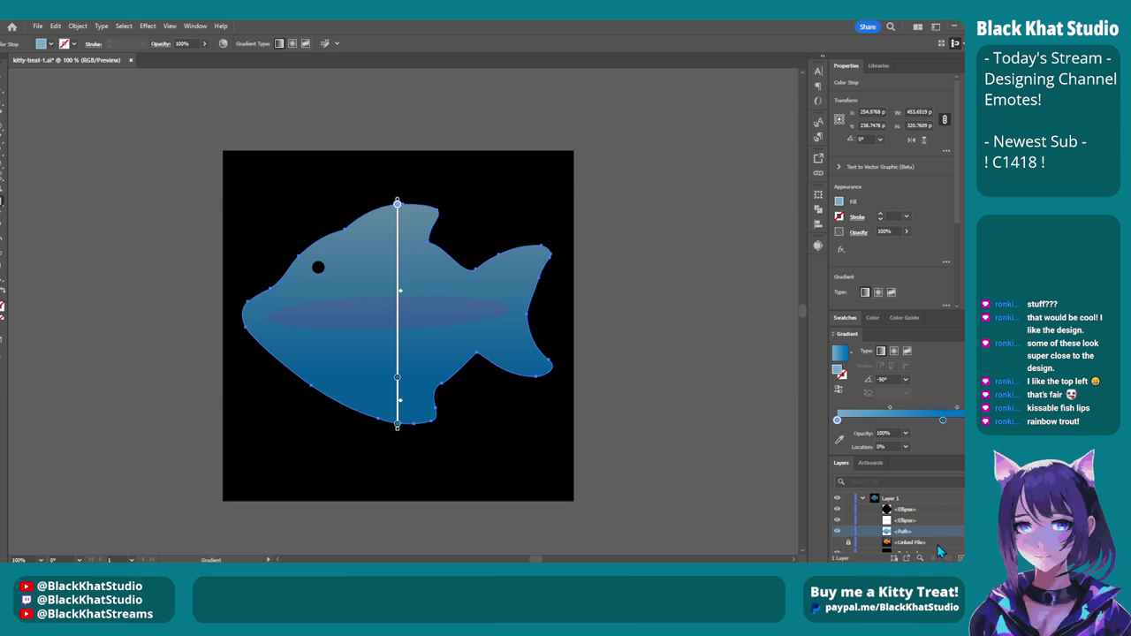
# Recolour the body gradient's end stop at 100% to light blue and deselect the fish.
pyautogui.click(943, 420)
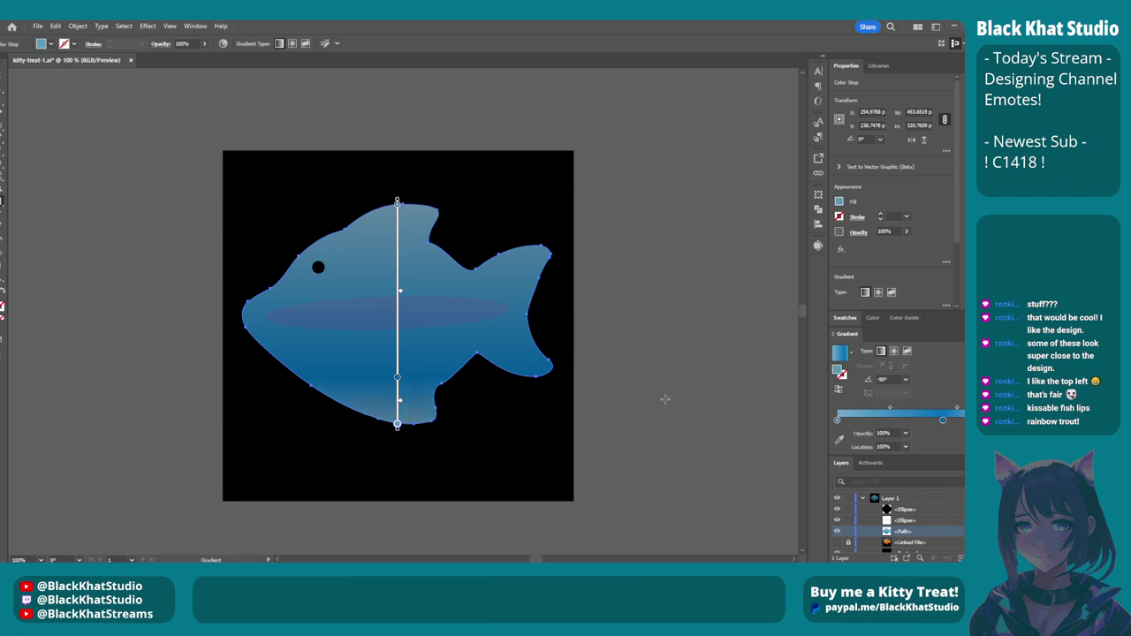
pyautogui.click(4, 91)
pyautogui.hotkey('ctrl', 'shift', 'a')
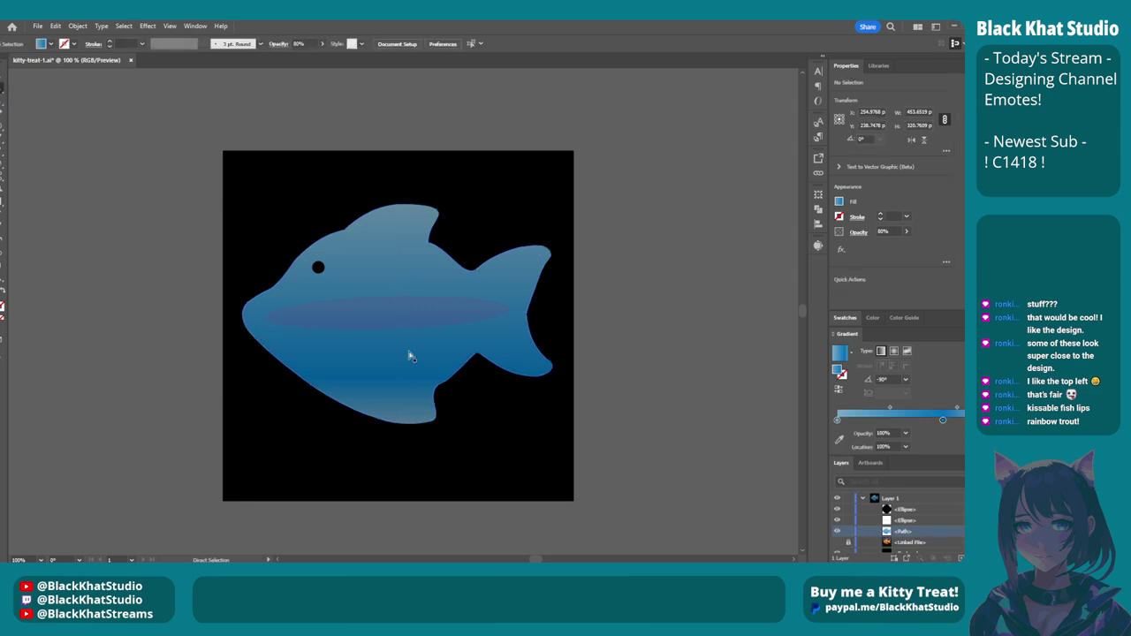
# Examine how the blue gradient fish reads at emote size.
pyautogui.scroll(-8, 613, 384)
pyautogui.hscroll(3, 693, 408)
pyautogui.scroll(-1, 662, 406)
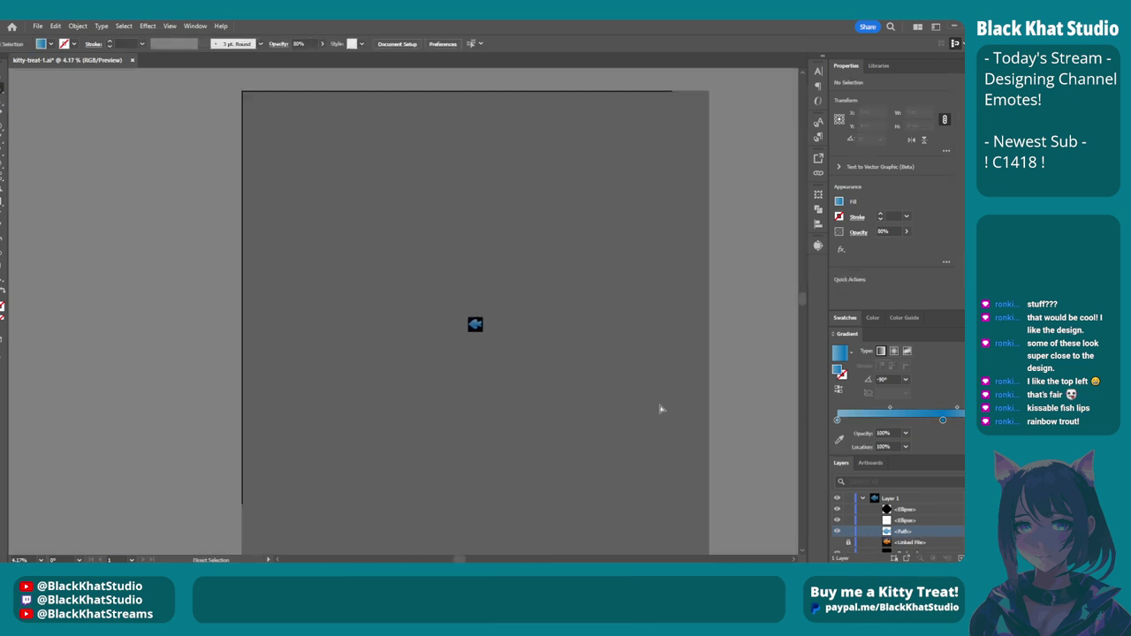
pyautogui.scroll(1, 556, 309)
pyautogui.hscroll(-2, 462, 409)
pyautogui.press('a')
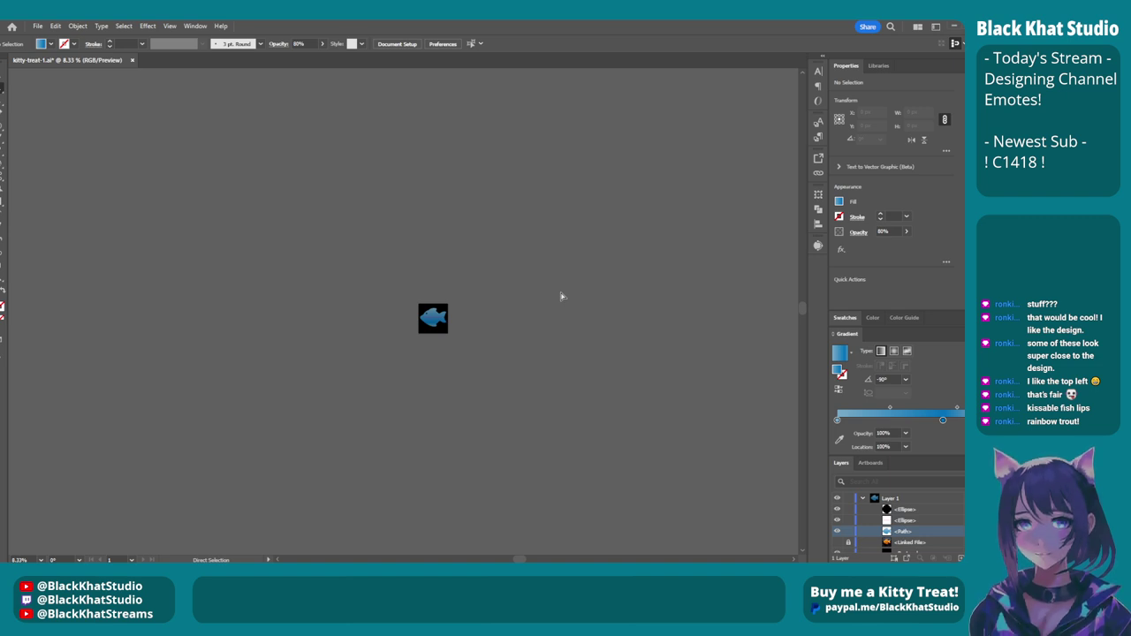
pyautogui.press('alt')
pyautogui.scroll(6, 407, 304)
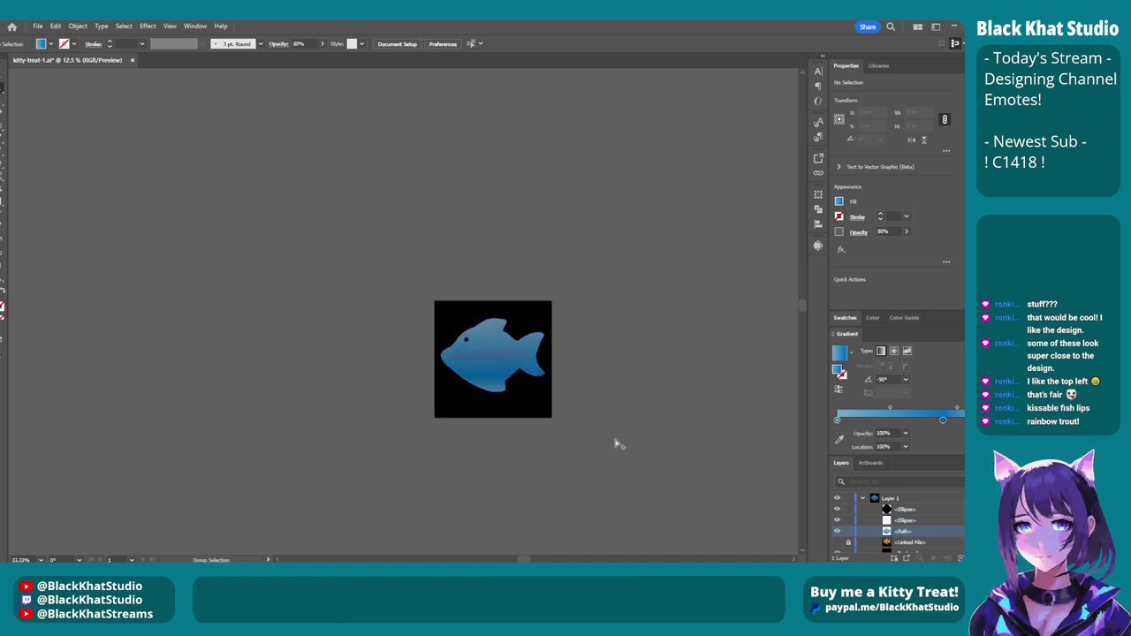
# Set the fish body's opacity to 100%, deselect it and check the fish at emote size.
pyautogui.click(415, 300)
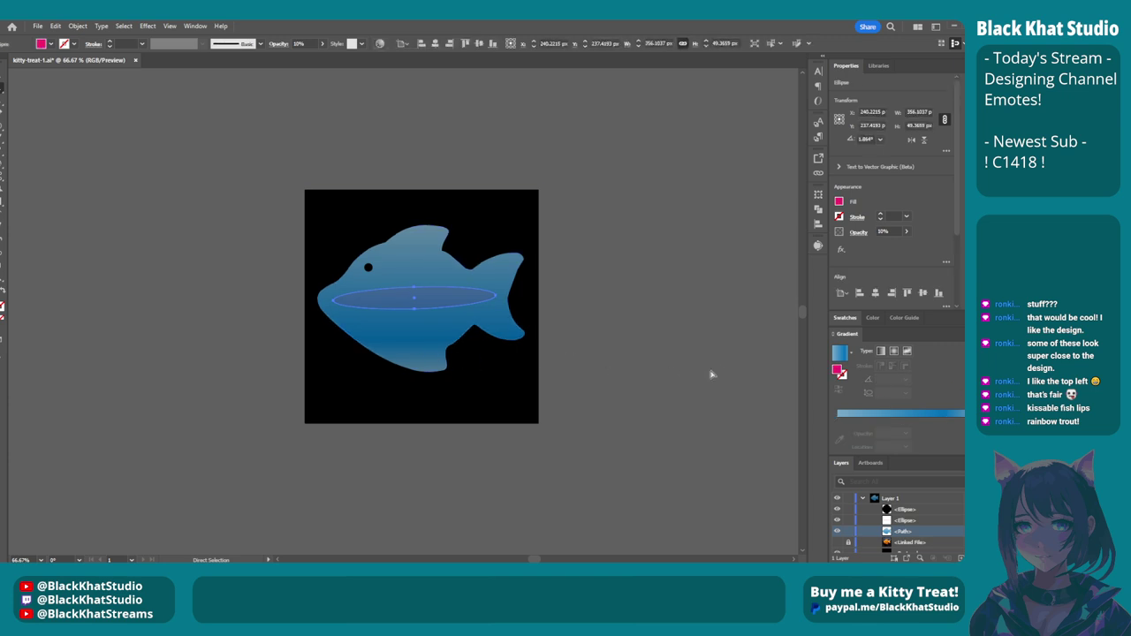
pyautogui.click(724, 376)
pyautogui.click(499, 356)
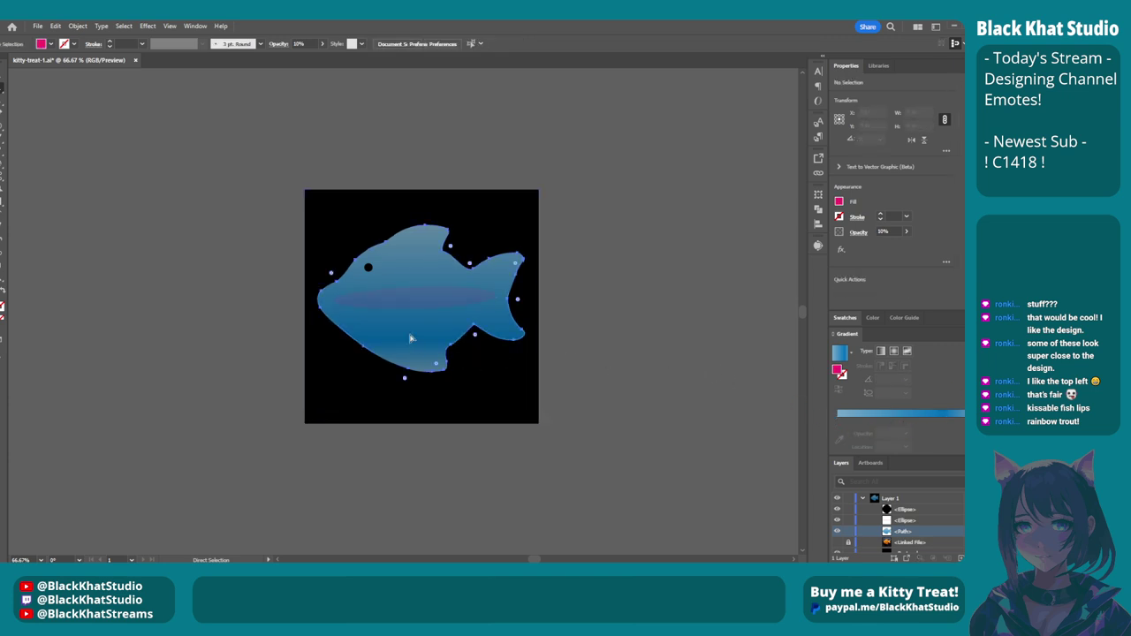
pyautogui.press('v')
pyautogui.hscroll(1, 714, 386)
pyautogui.hscroll(-1, 689, 382)
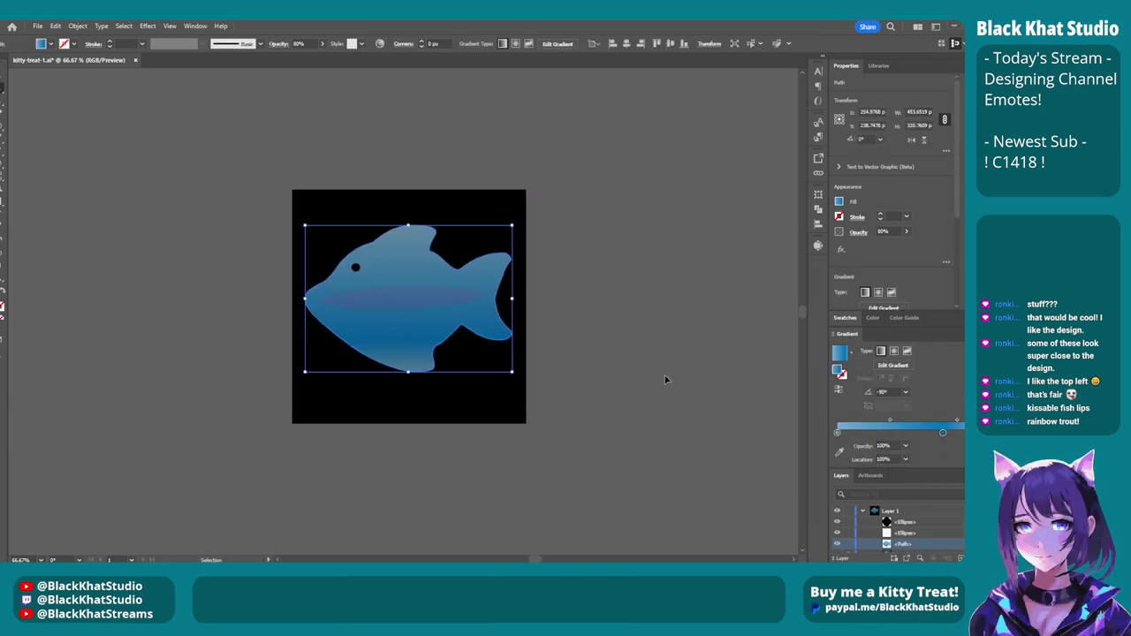
pyautogui.press('a')
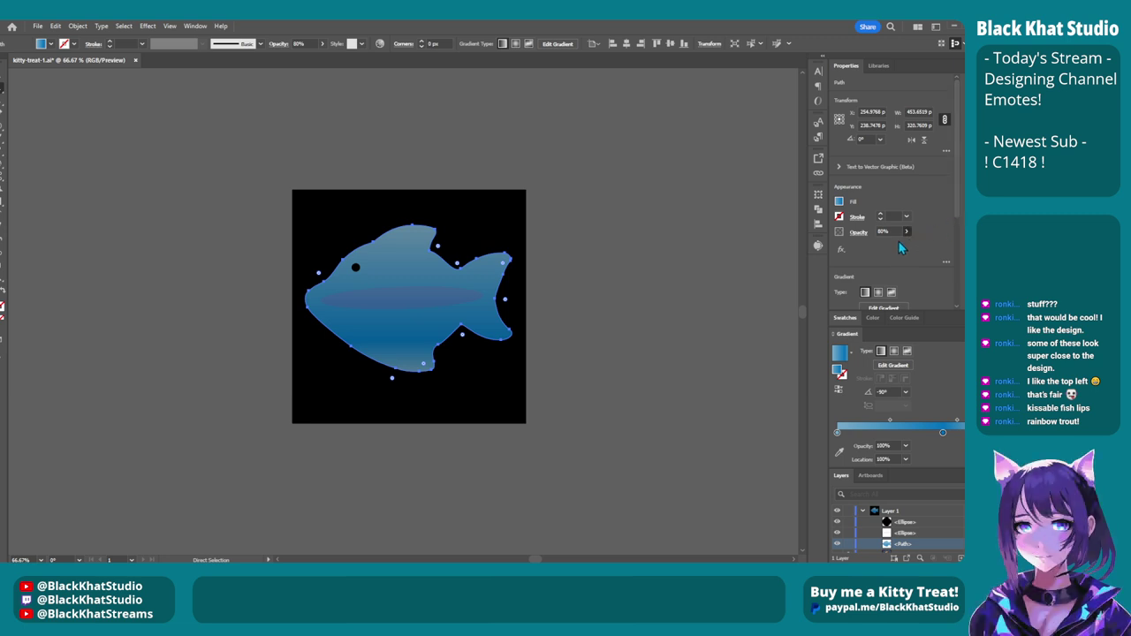
pyautogui.click(656, 262)
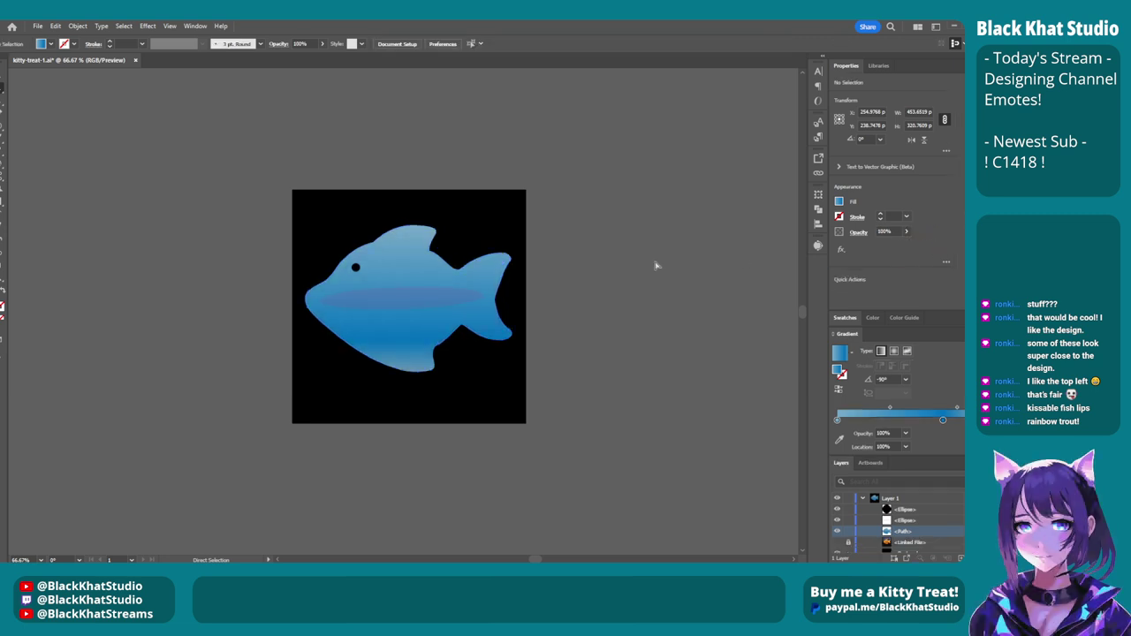
pyautogui.scroll(-7, 470, 298)
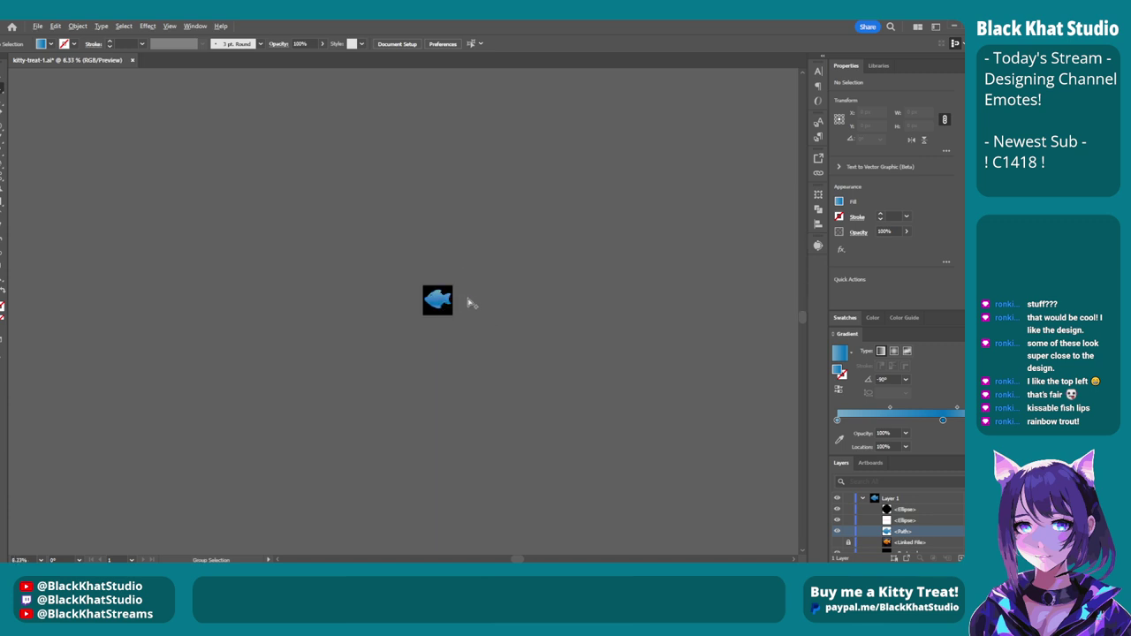
# Check how the striped blue fish reads at 5%, 10% and 20% zoom.
pyautogui.scroll(-1, 470, 303)
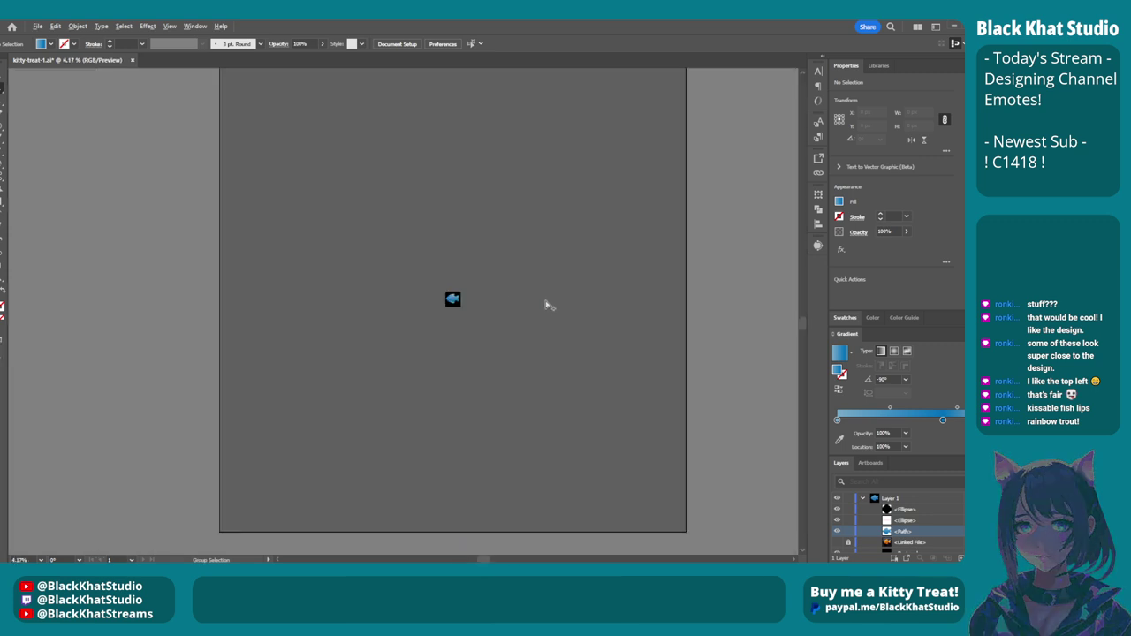
pyautogui.scroll(1, 516, 303)
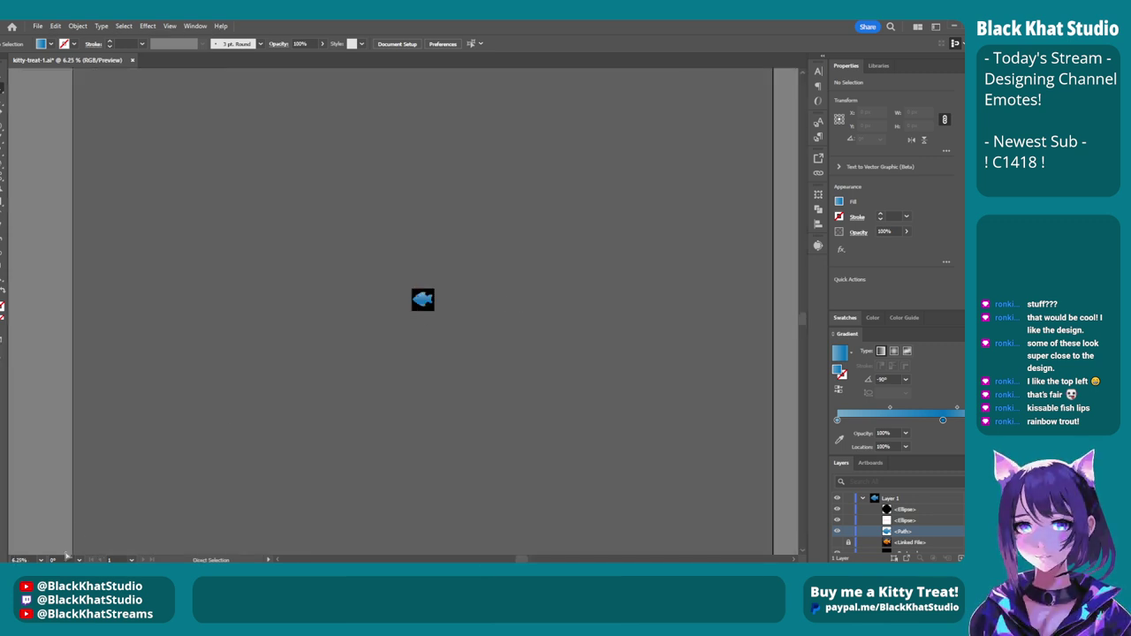
pyautogui.click(19, 559)
pyautogui.write('5')
pyautogui.press('Return')
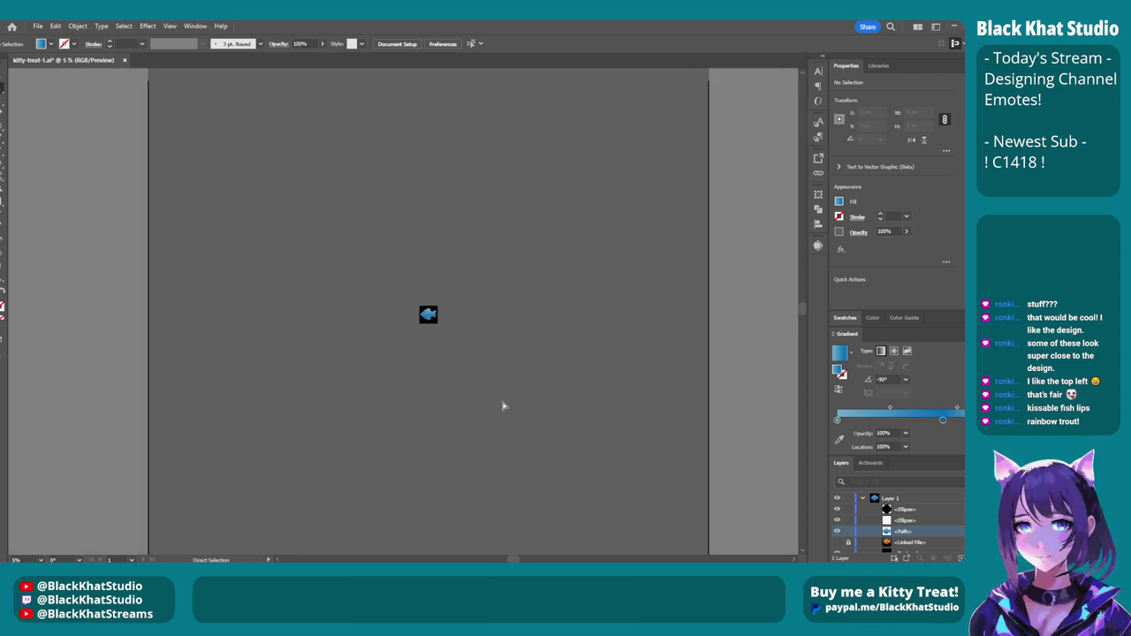
pyautogui.click(20, 559)
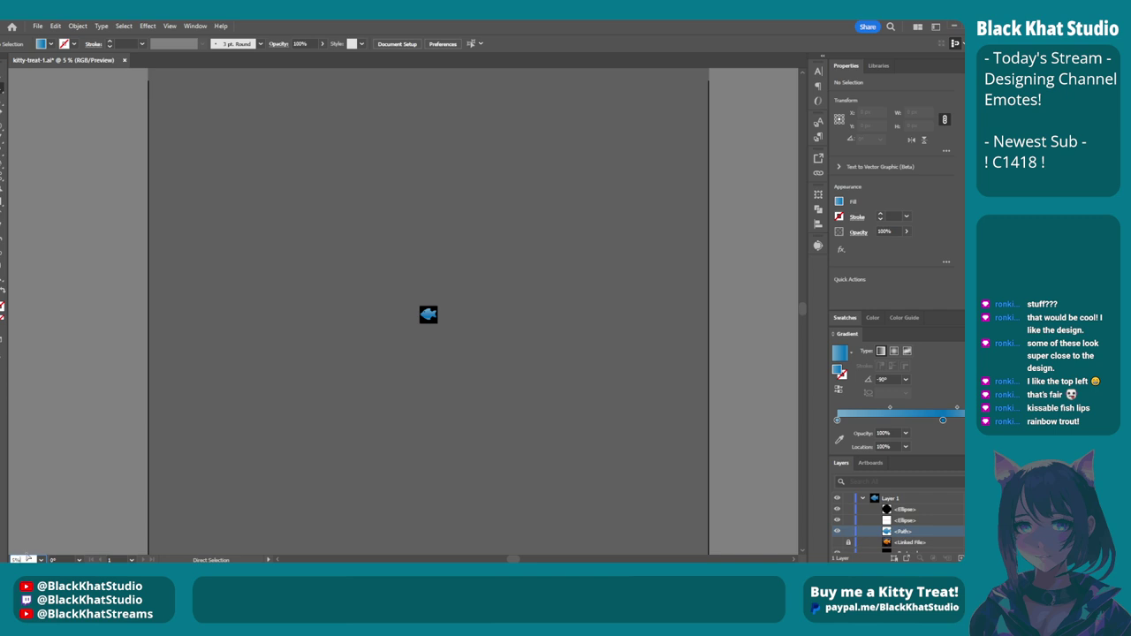
pyautogui.write('10')
pyautogui.press('Return')
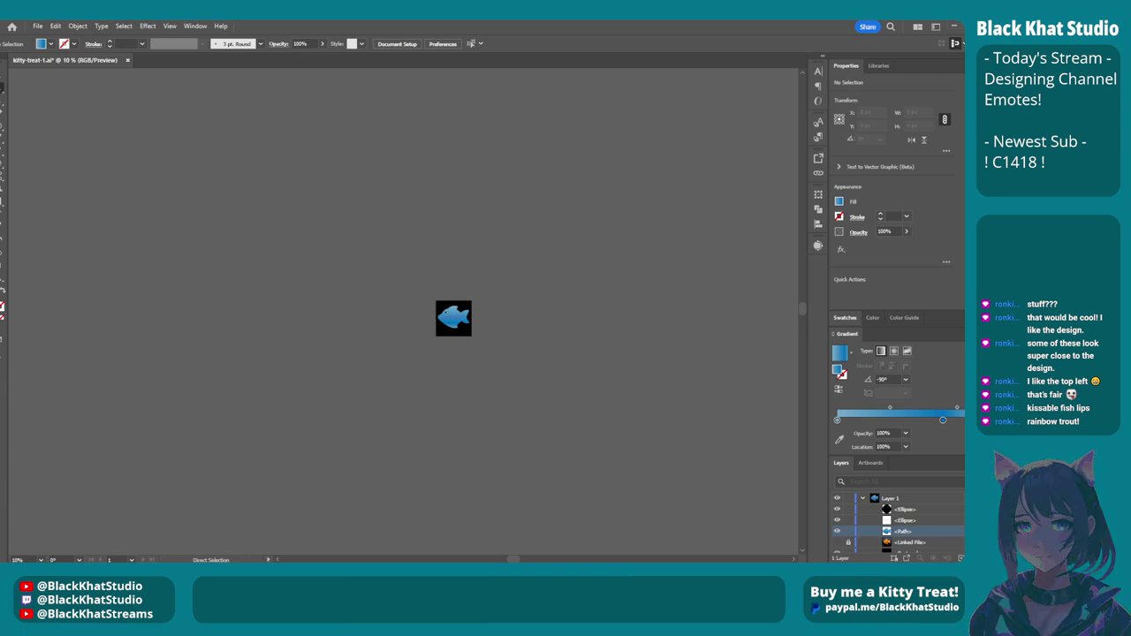
pyautogui.click(21, 559)
pyautogui.press('BackSpace')
pyautogui.write('20')
pyautogui.press('Return')
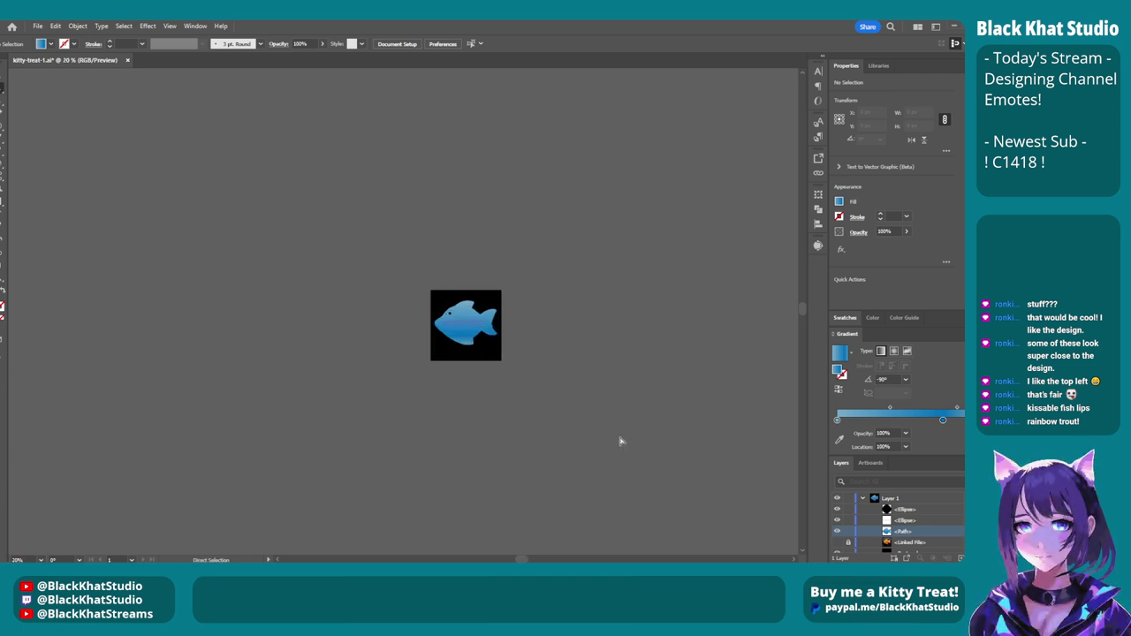
# Set the magenta stripe ellipse's opacity to 24% and deselect it.
pyautogui.scroll(1, 587, 416)
pyautogui.scroll(1, 433, 123)
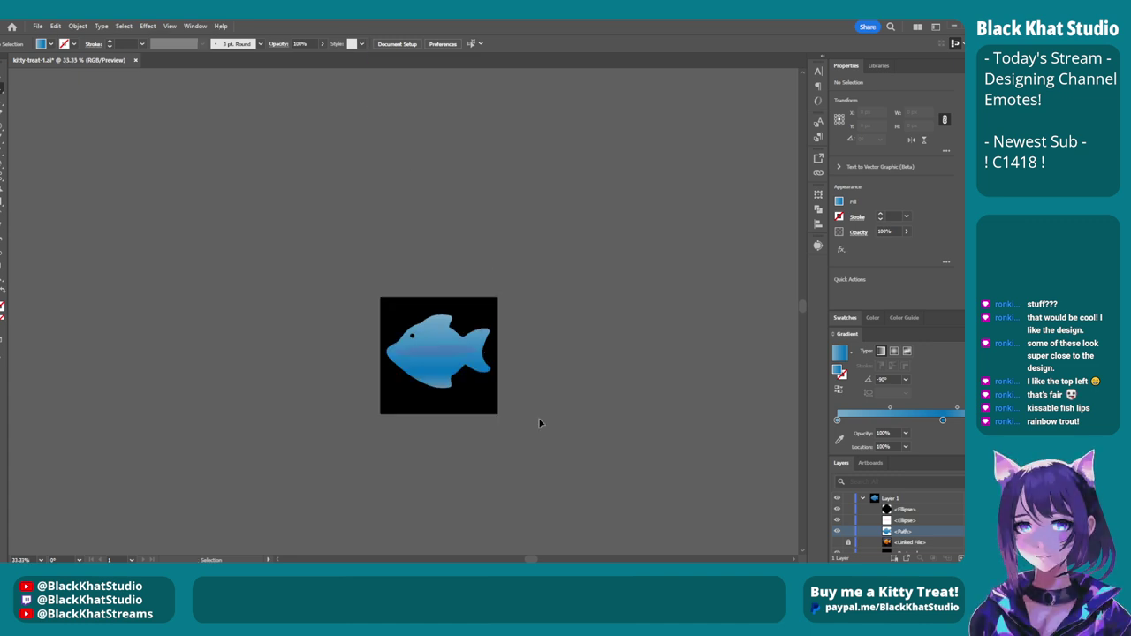
pyautogui.press('a')
pyautogui.scroll(-1, 566, 402)
pyautogui.hscroll(-1, 565, 402)
pyautogui.hscroll(1, 619, 242)
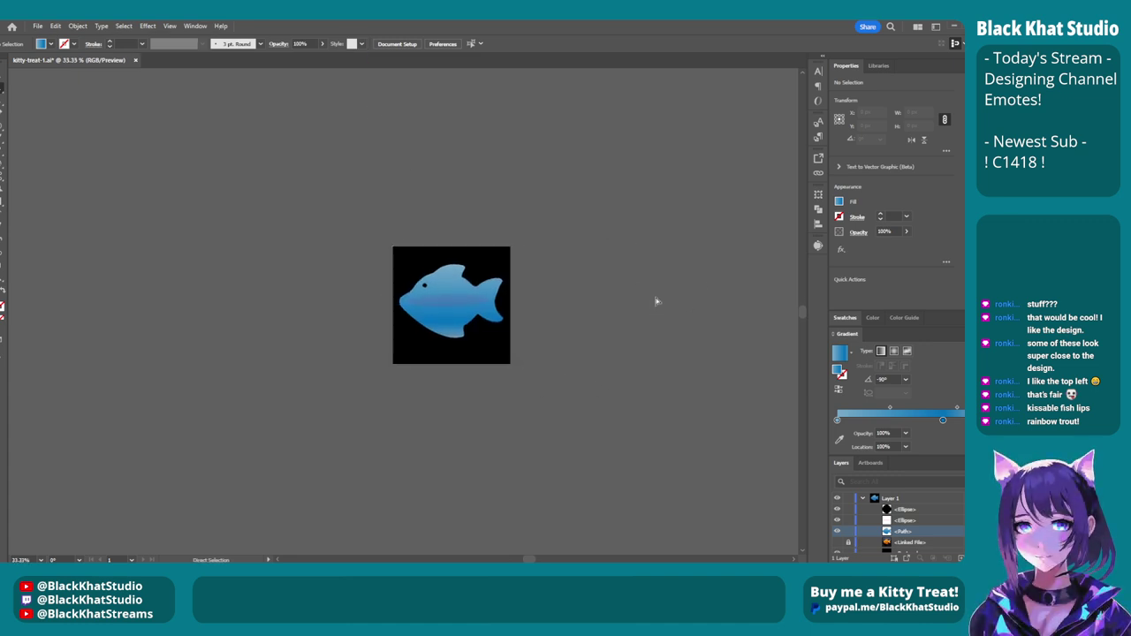
pyautogui.scroll(1, 614, 280)
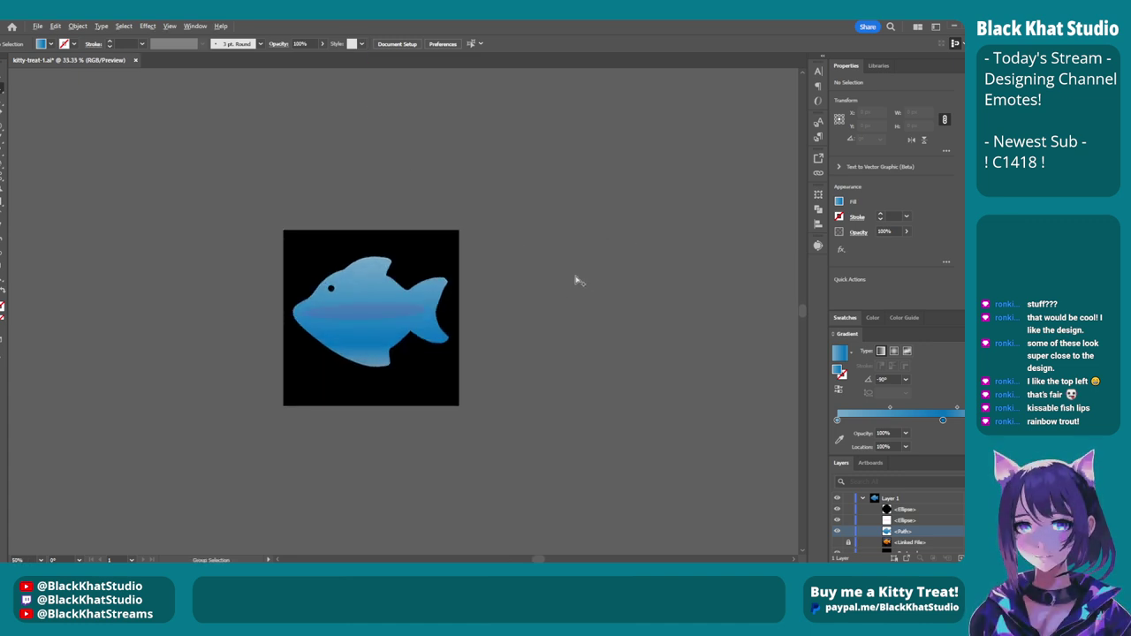
pyautogui.click(915, 520)
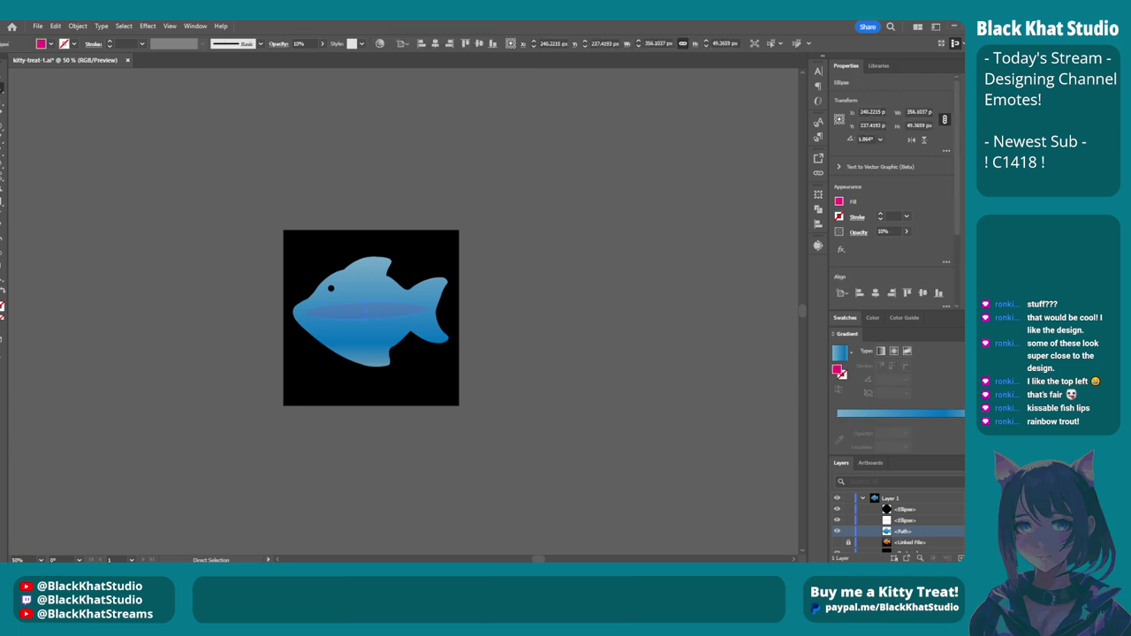
pyautogui.click(886, 230)
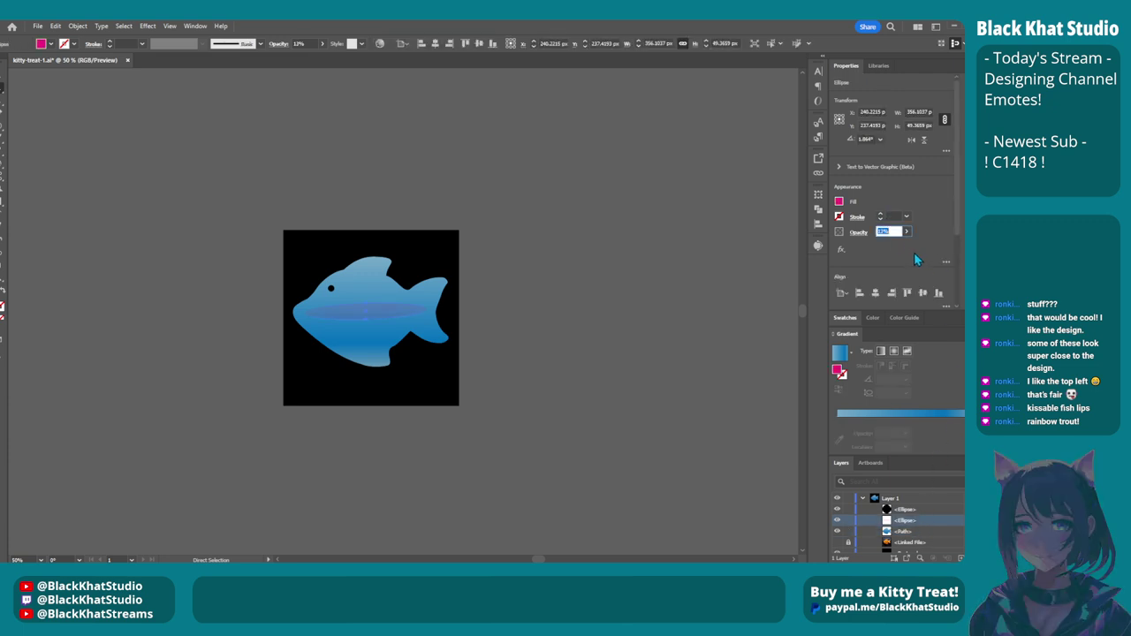
pyautogui.write('24')
pyautogui.press('Return')
pyautogui.click(658, 305)
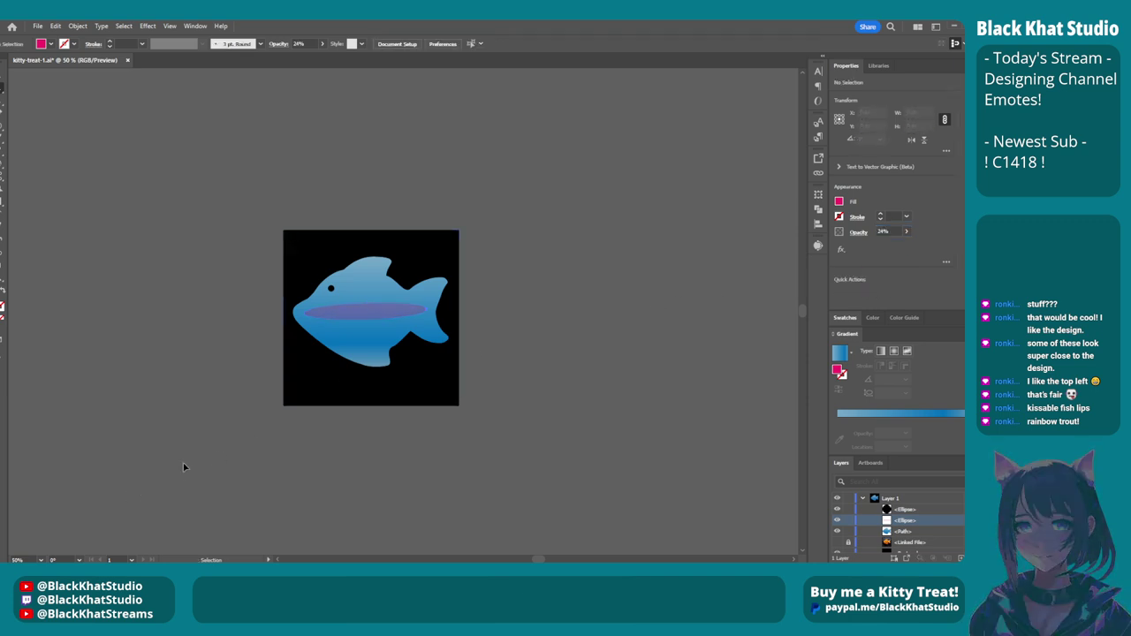
# Hide and show the magenta stripe again to compare the fish with and without it at 20% zoom.
pyautogui.hscroll(-1, 323, 412)
pyautogui.scroll(-2, 327, 412)
pyautogui.scroll(-1, 328, 412)
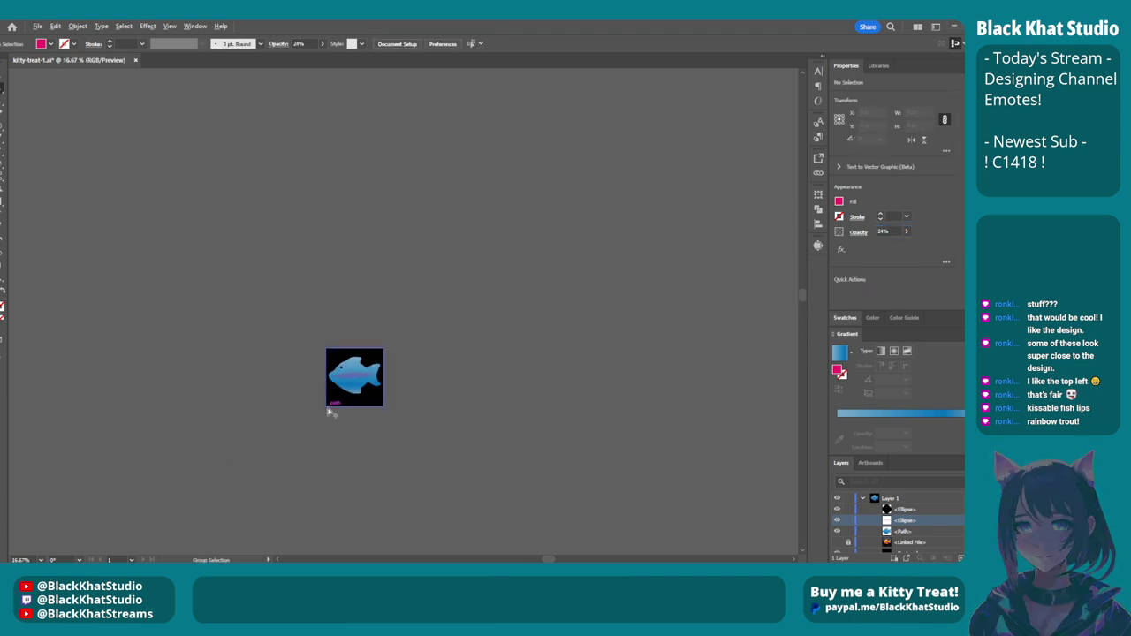
pyautogui.hscroll(-1, 276, 465)
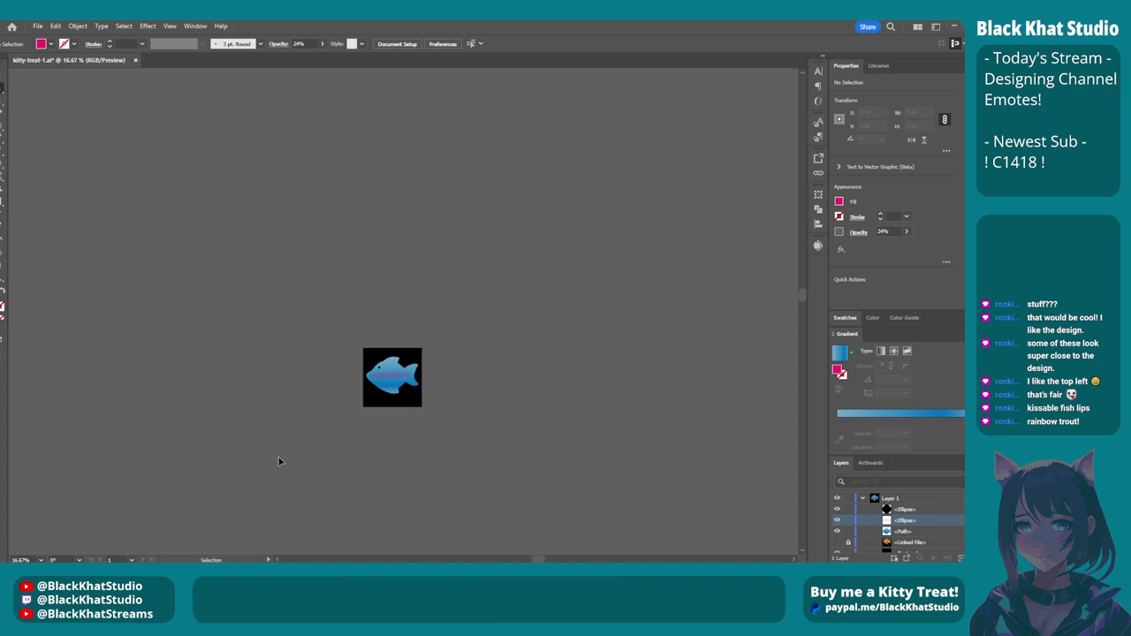
pyautogui.scroll(1, 378, 445)
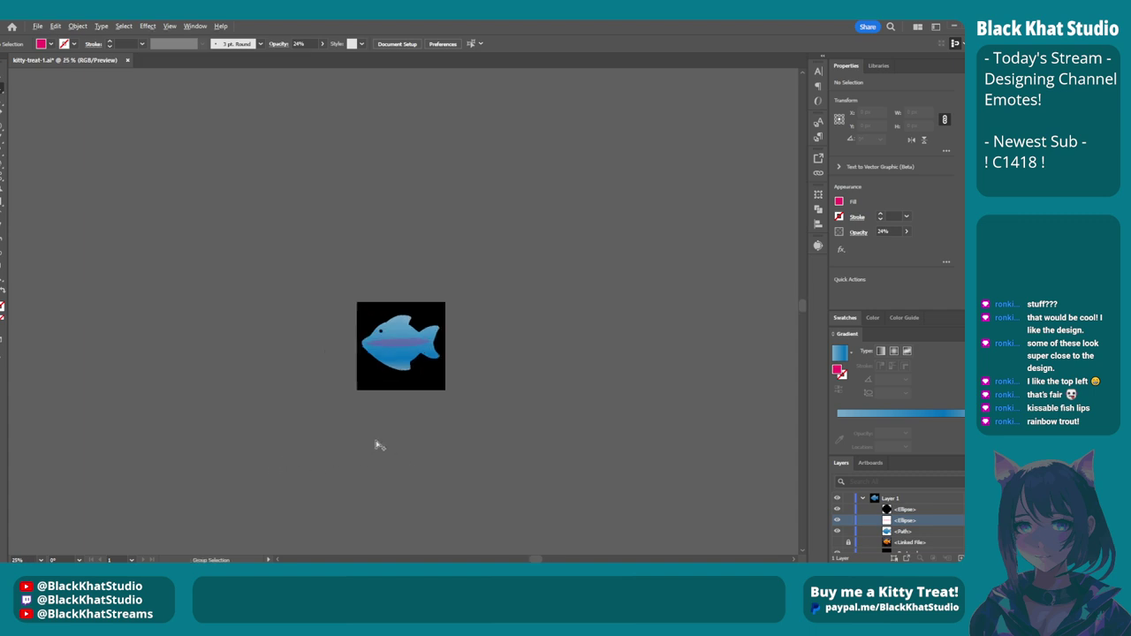
pyautogui.press('a')
pyautogui.click(399, 343)
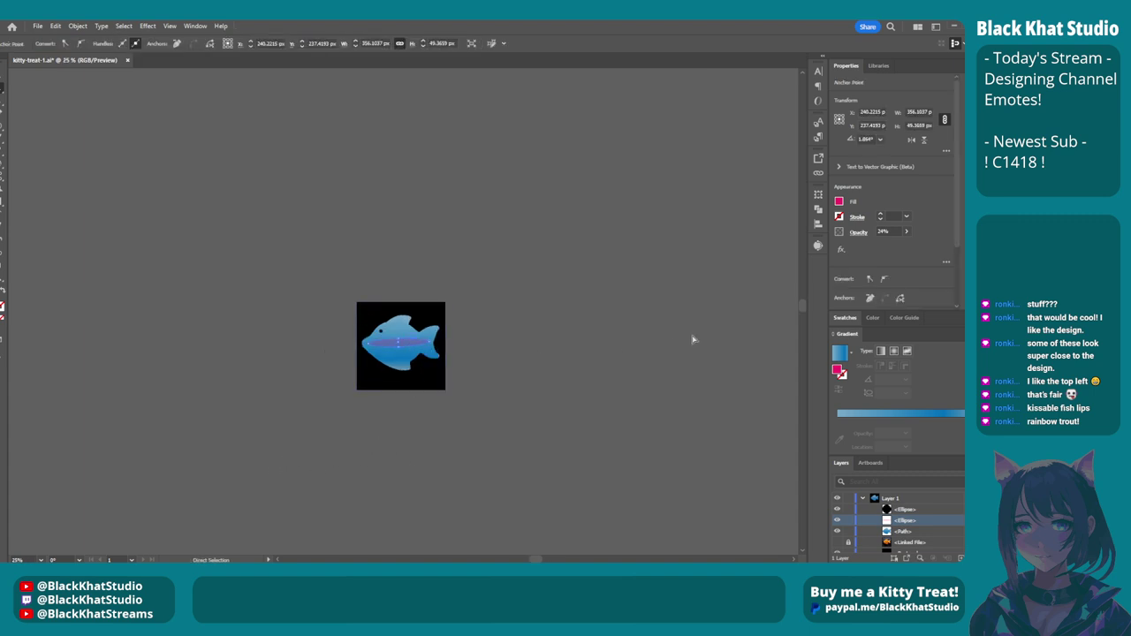
pyautogui.click(836, 521)
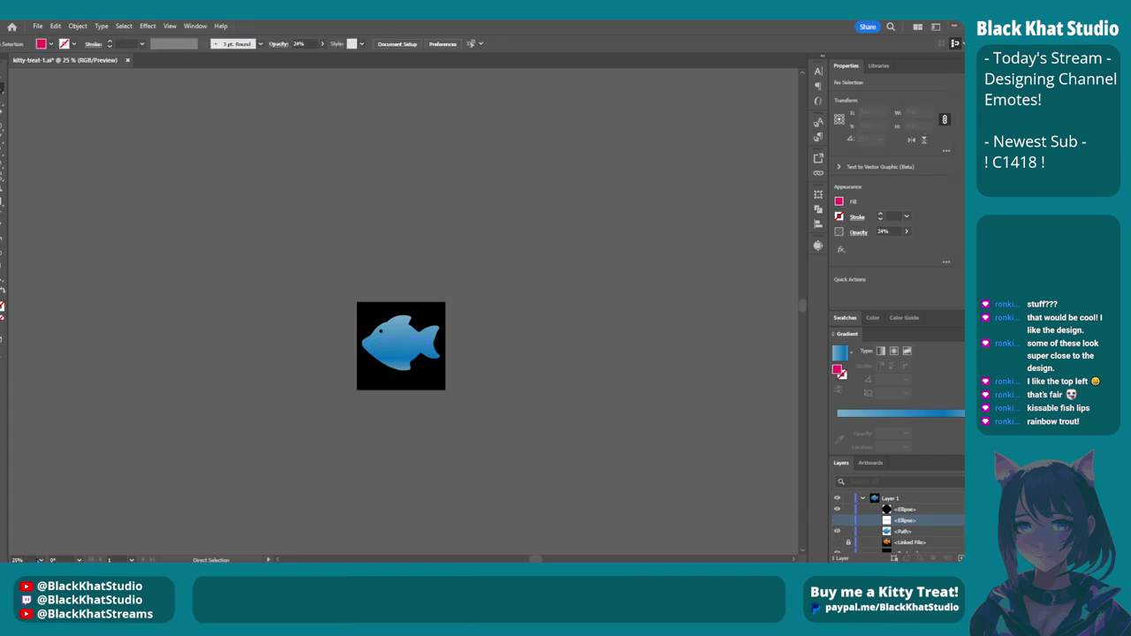
pyautogui.write('20')
pyautogui.press('Return')
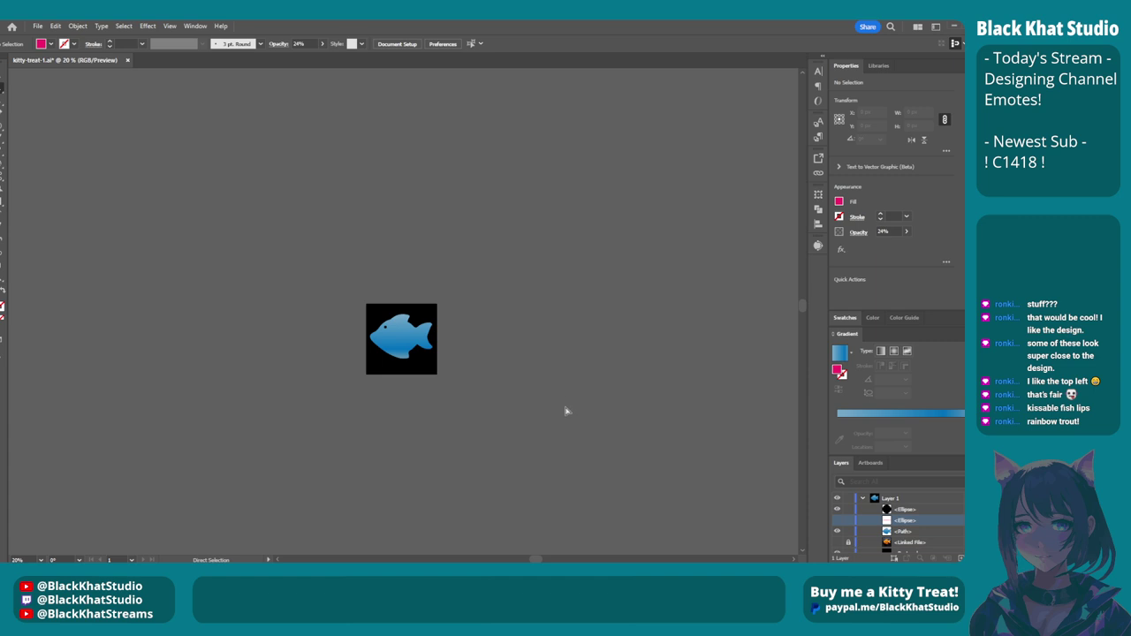
pyautogui.hotkey('ctrl', 'alt', '3')
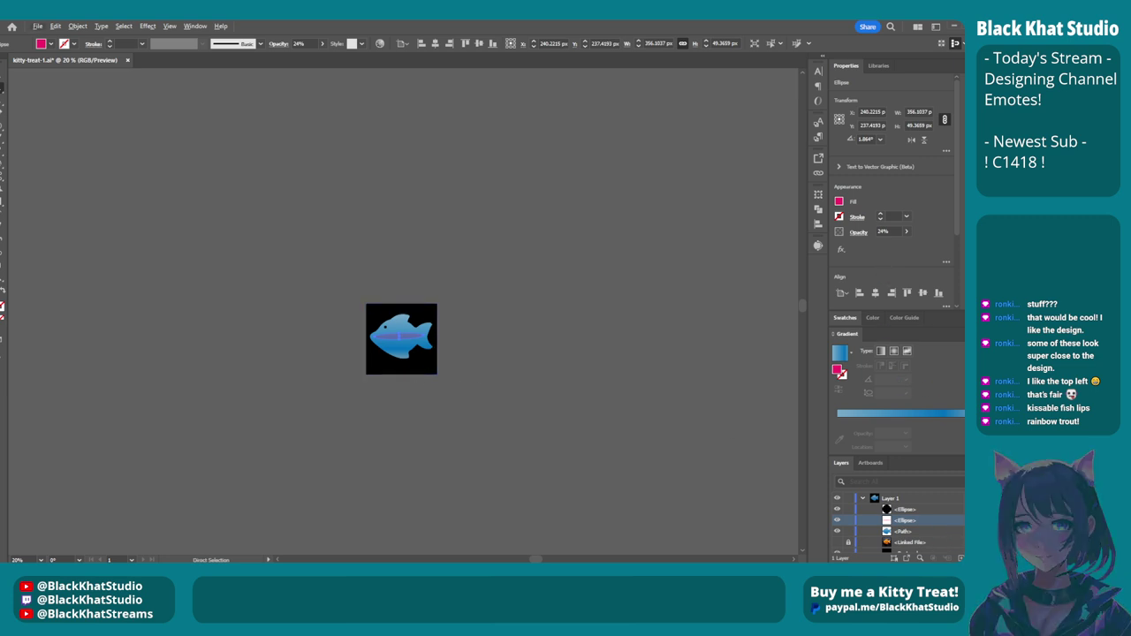
pyautogui.hotkey('ctrl', 'z')
pyautogui.hotkey('ctrl', 'shift', 'z')
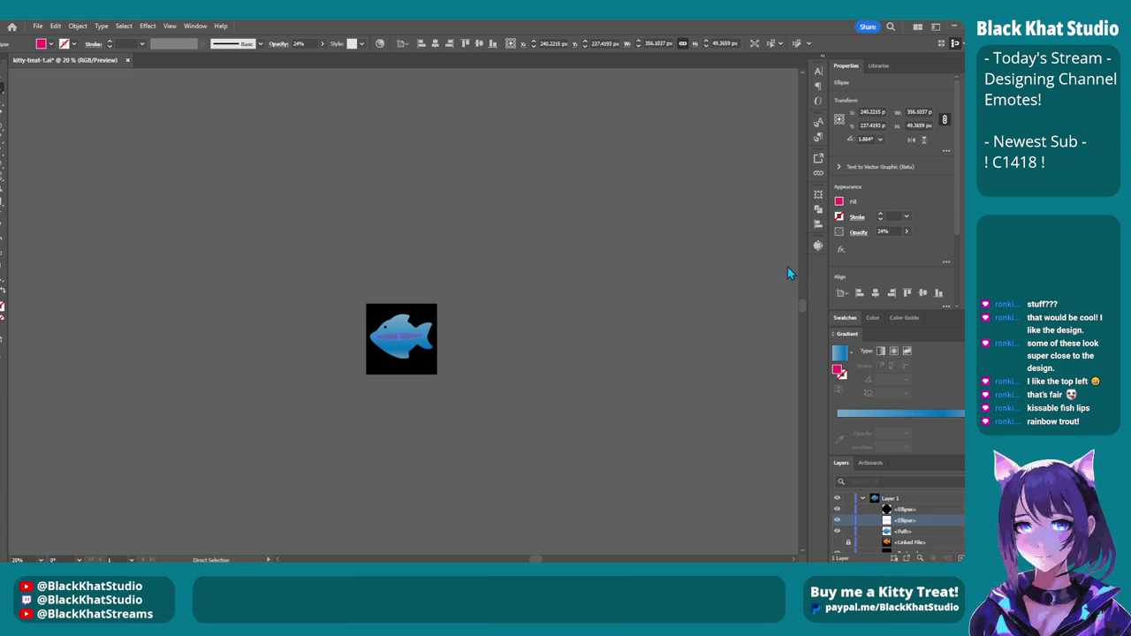
# Recolour the stripe ellipse's fill to grey and set its opacity to 7%.
pyautogui.press('/')
pyautogui.click(838, 521)
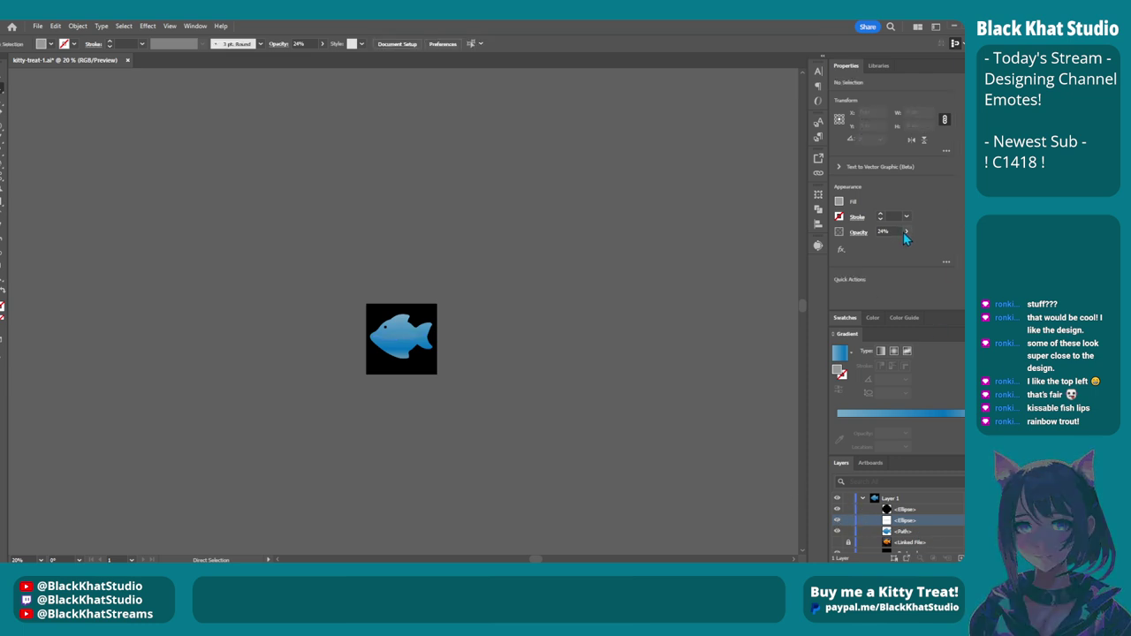
pyautogui.press('Down')
pyautogui.press('Down')
pyautogui.press('Down')
pyautogui.press('Down')
pyautogui.press('Down')
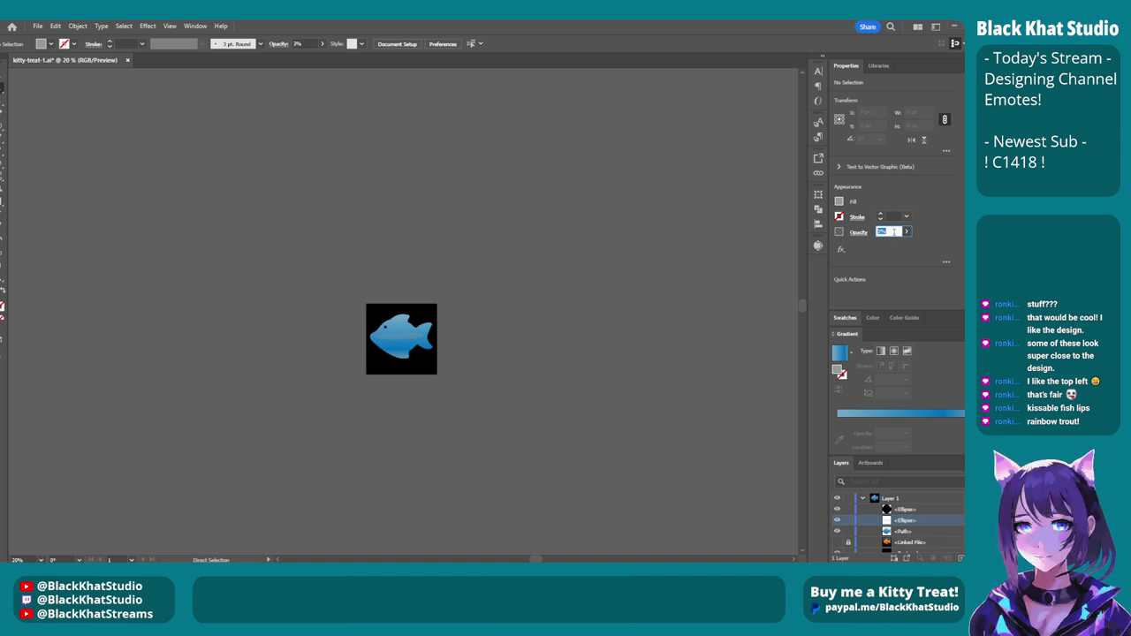
pyautogui.press('Up')
pyautogui.press('Up')
pyautogui.press('Up')
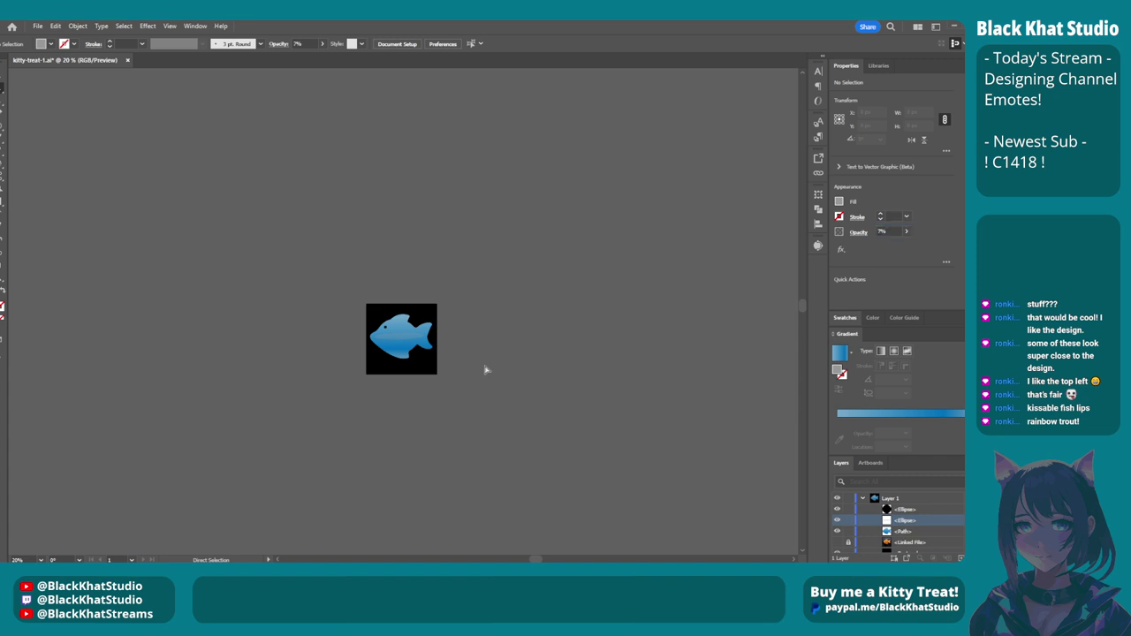
# Switch to the browser's rainbow trout image results and examine the body colours and side markings.
pyautogui.scroll(-3, 462, 449)
pyautogui.scroll(-1, 471, 474)
pyautogui.scroll(4, 472, 356)
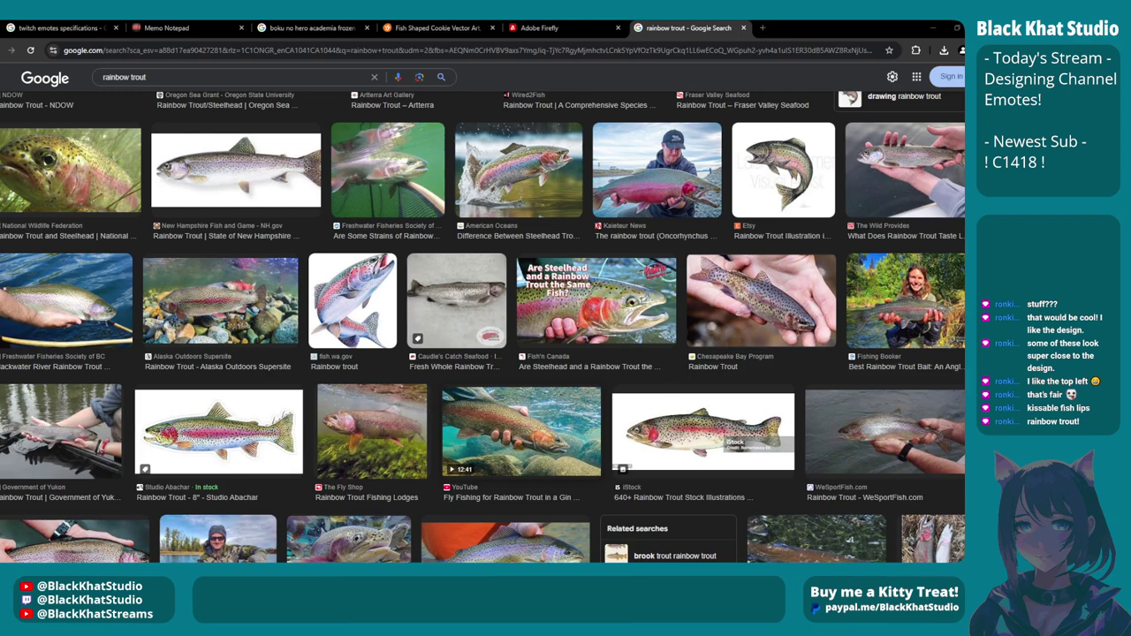
pyautogui.scroll(2, 482, 327)
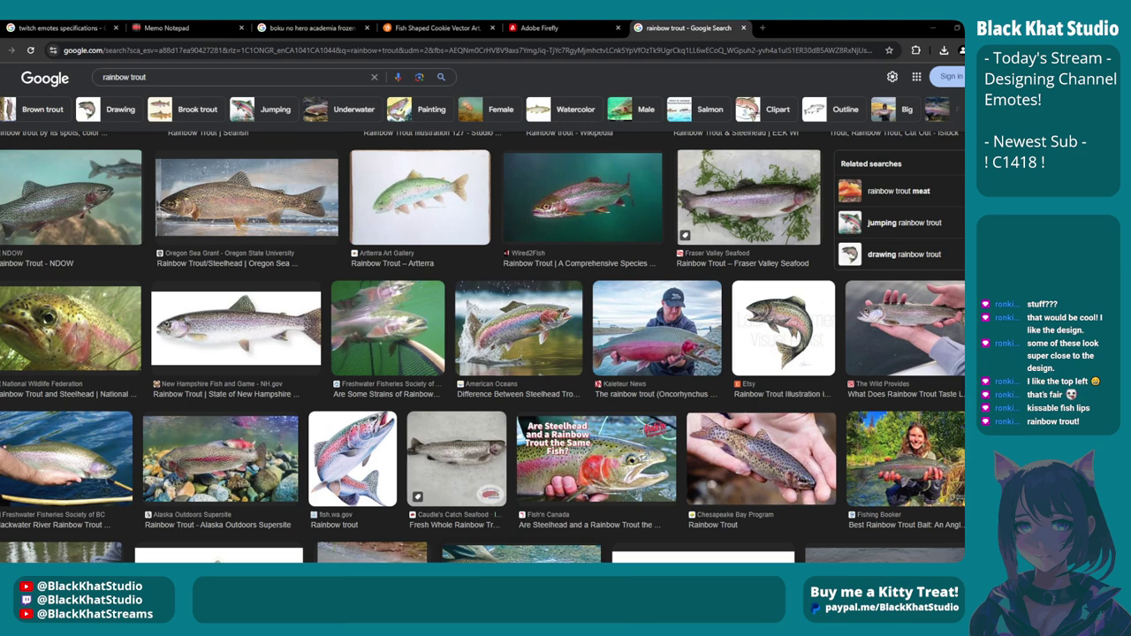
pyautogui.scroll(1, 483, 347)
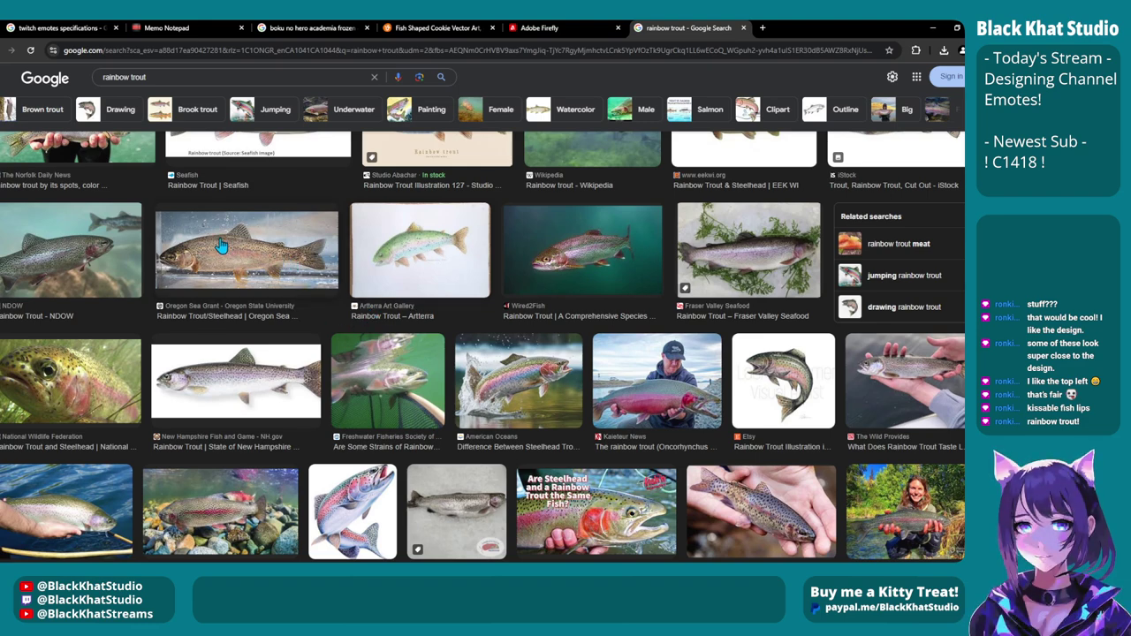
pyautogui.scroll(-2, 221, 246)
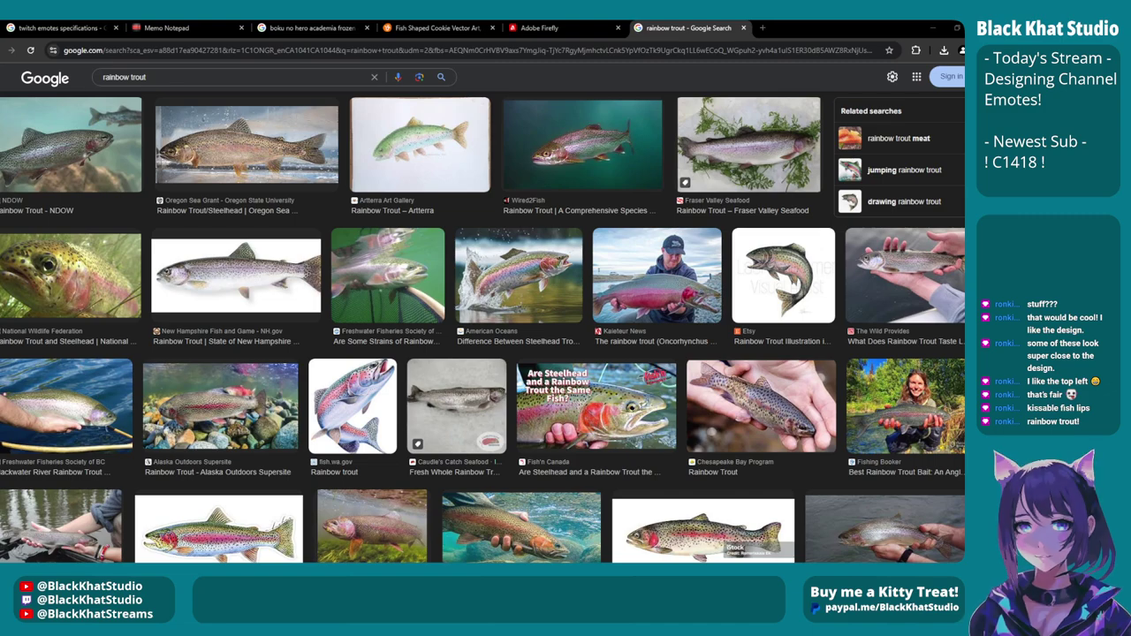
# Return to Illustrator and set the fish body's gradient angle to 90°.
pyautogui.hotkey('alt', 'Tab')
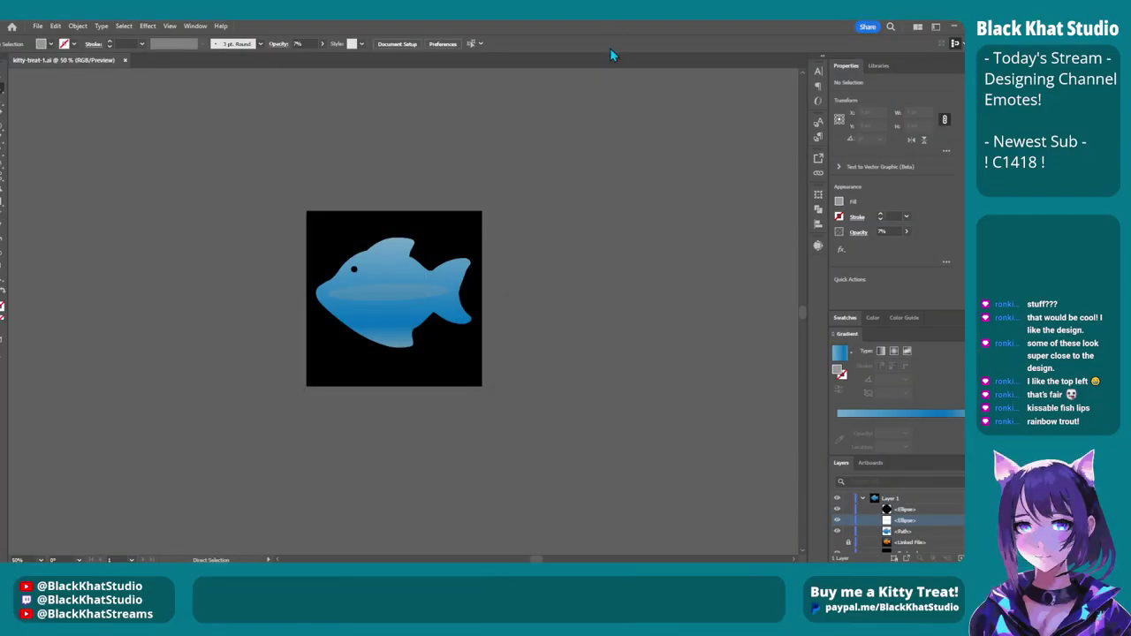
pyautogui.hscroll(-2, 656, 270)
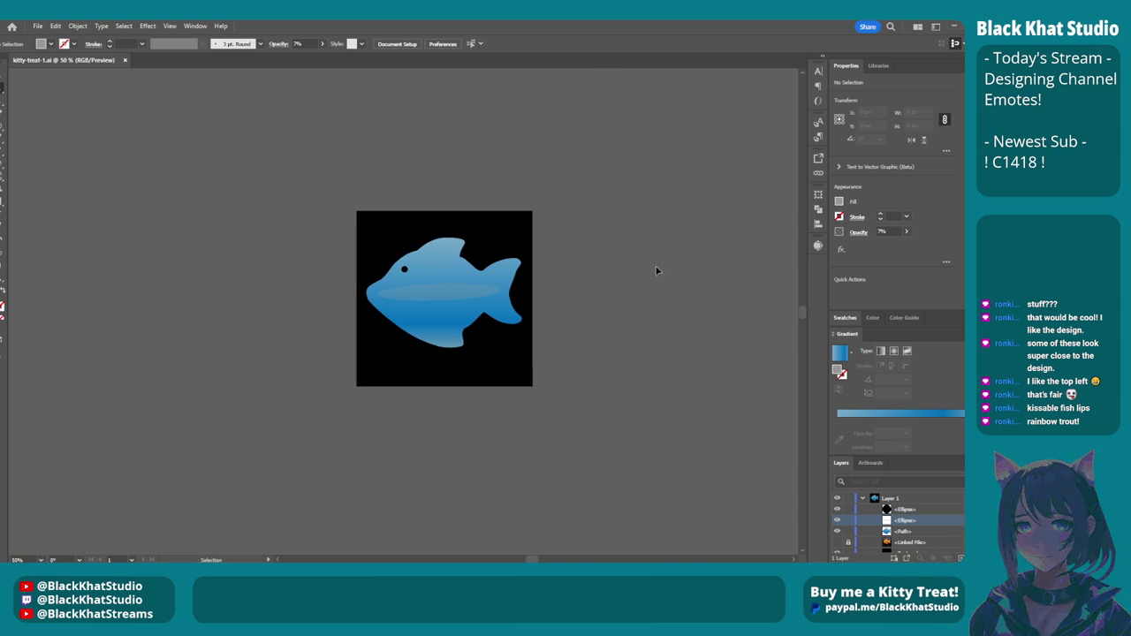
pyautogui.hscroll(-1, 656, 270)
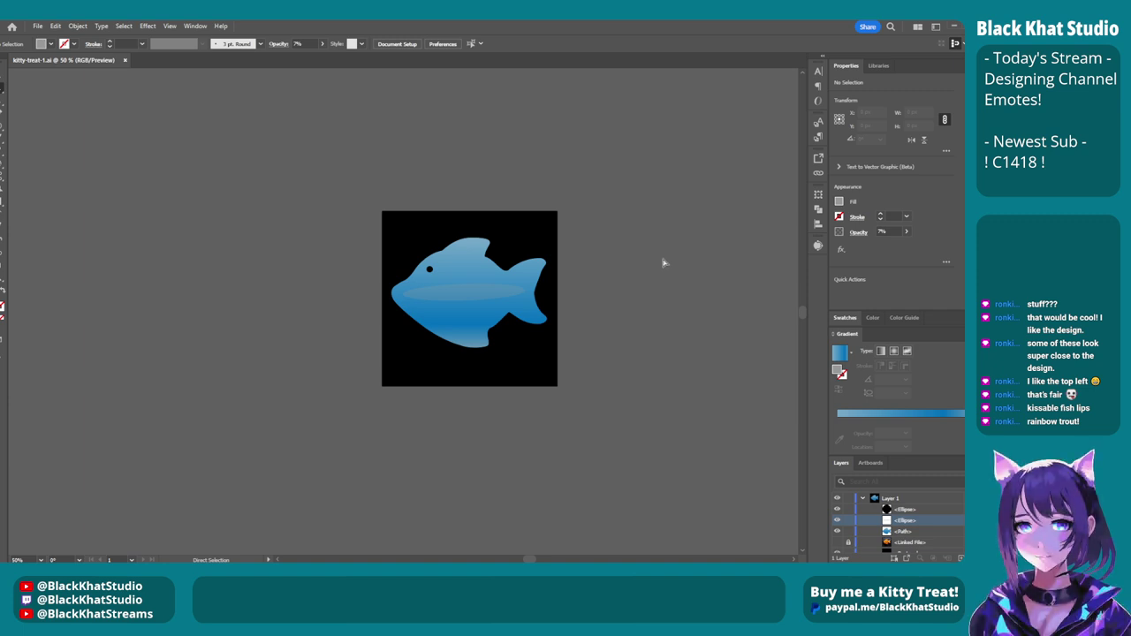
pyautogui.click(959, 521)
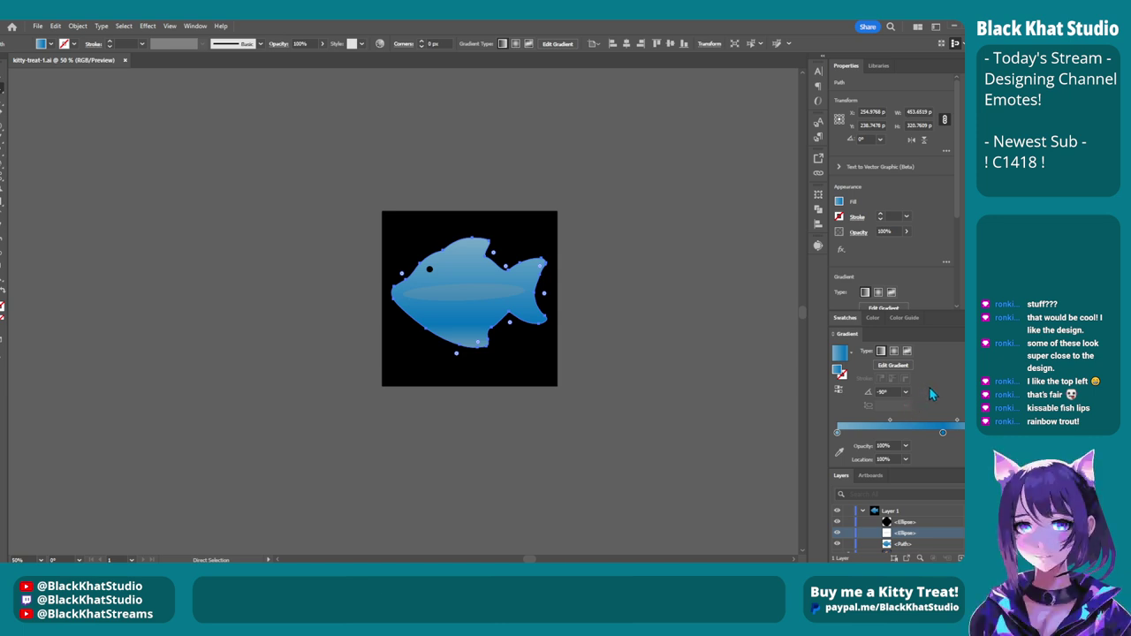
pyautogui.click(881, 391)
pyautogui.write('90')
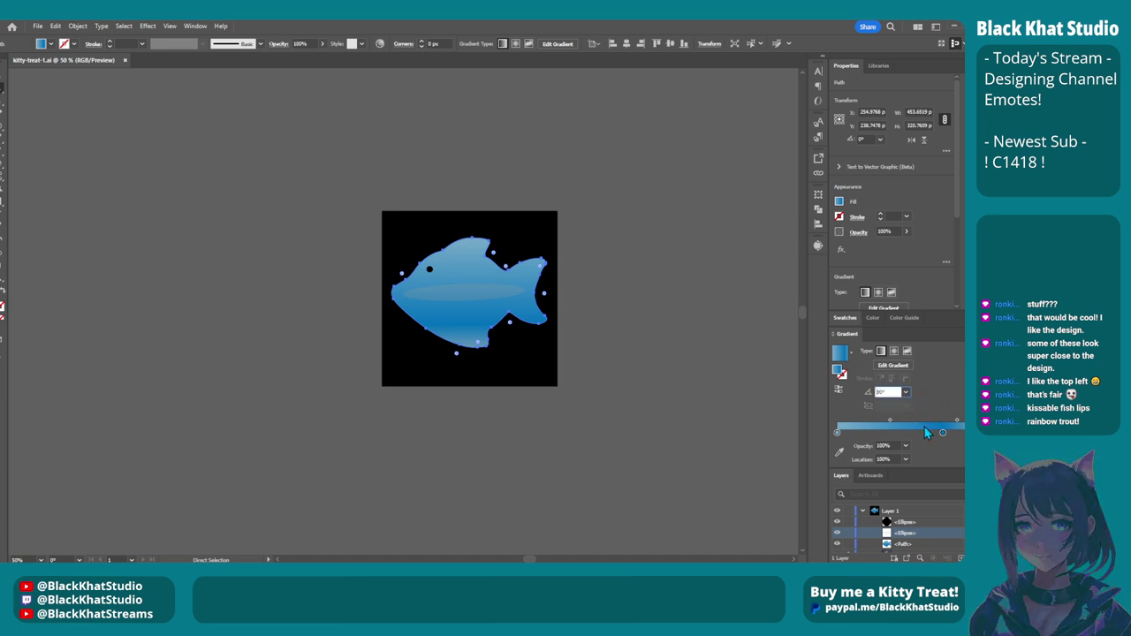
pyautogui.press('Return')
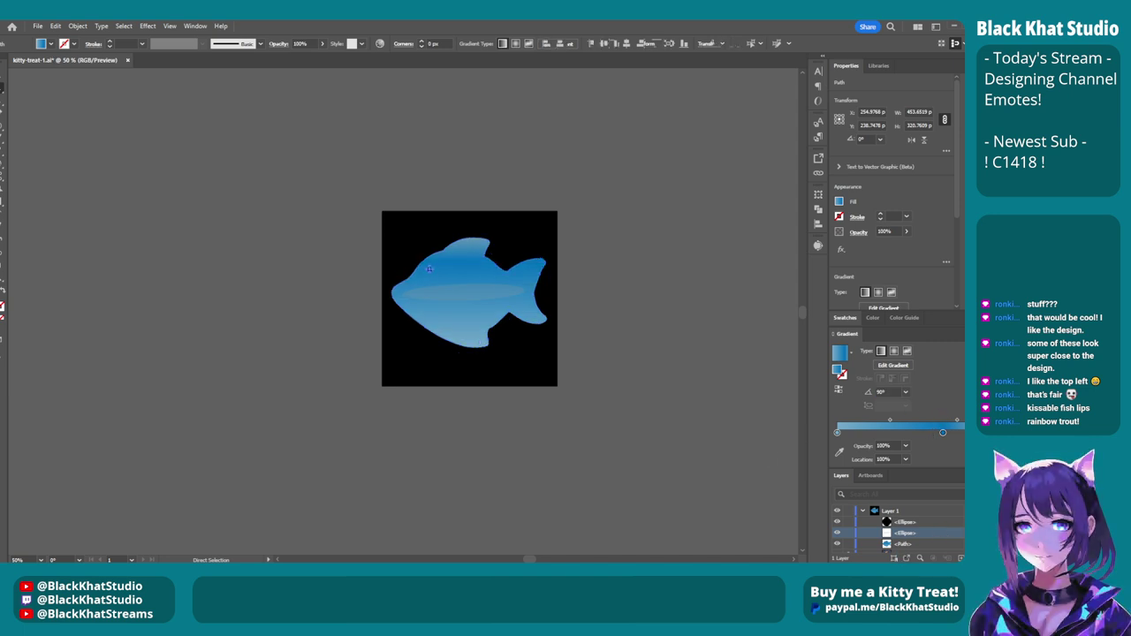
# Set the grey stripe's opacity to 24% and move it down to a Y position of about 262 px.
pyautogui.click(955, 532)
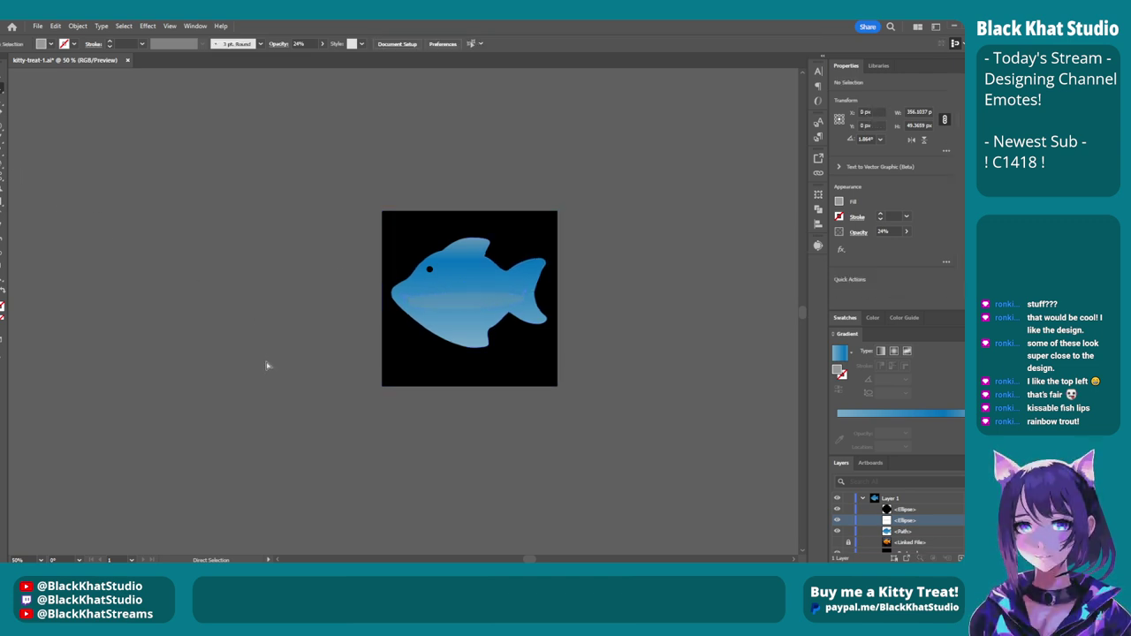
pyautogui.press('Down')
pyautogui.press('Down')
pyautogui.press('Down')
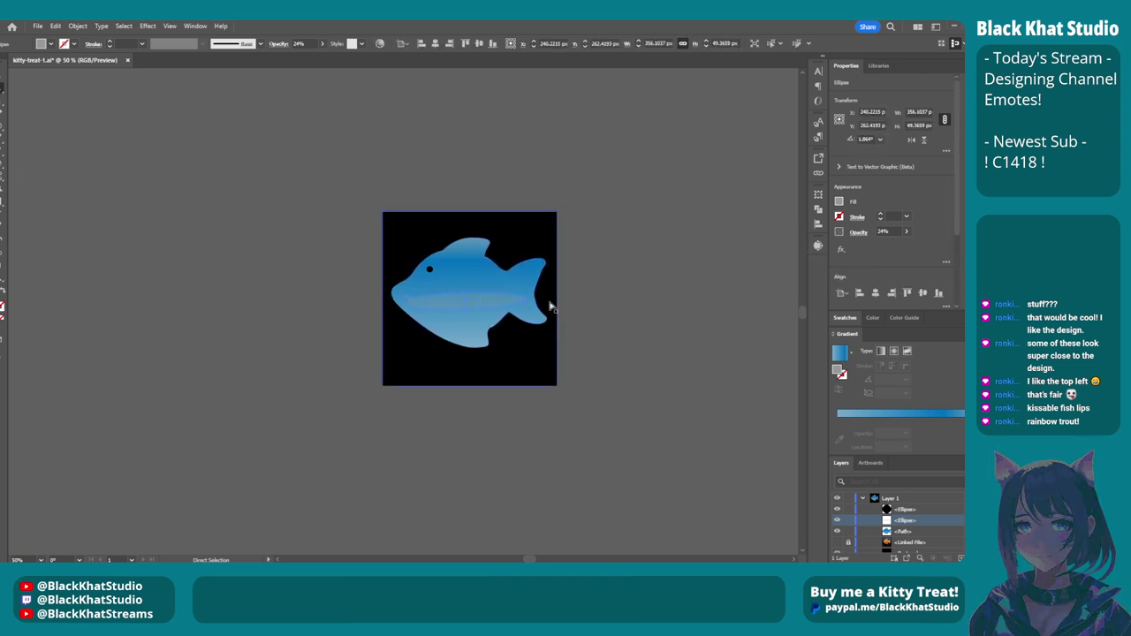
# Rotate the grey stripe to about 0.68° and move it to about X 247 px, Y 253 px.
pyautogui.scroll(2, 527, 303)
pyautogui.press('v')
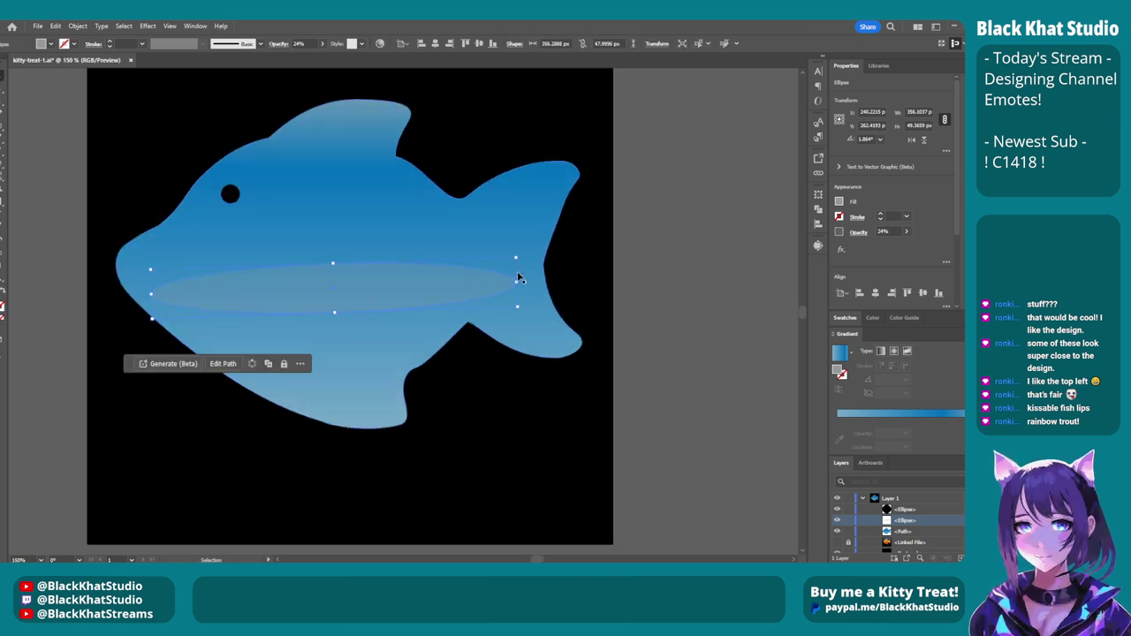
pyautogui.press('c')
pyautogui.press('v')
pyautogui.moveTo(517, 256); pyautogui.dragTo(535, 266)
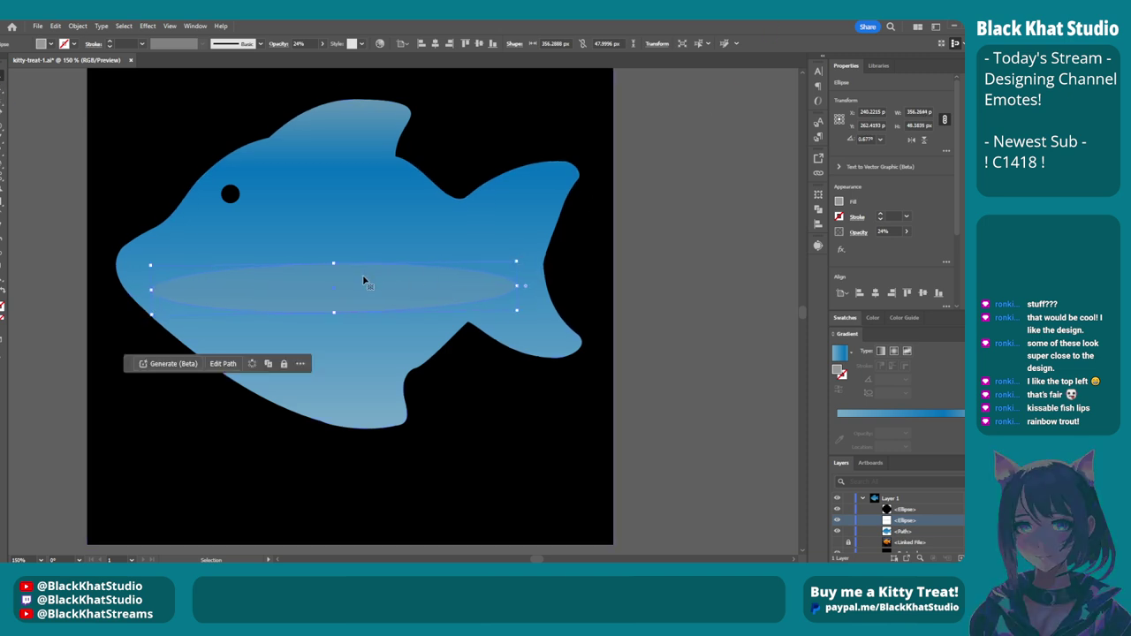
pyautogui.moveTo(362, 281); pyautogui.dragTo(404, 280)
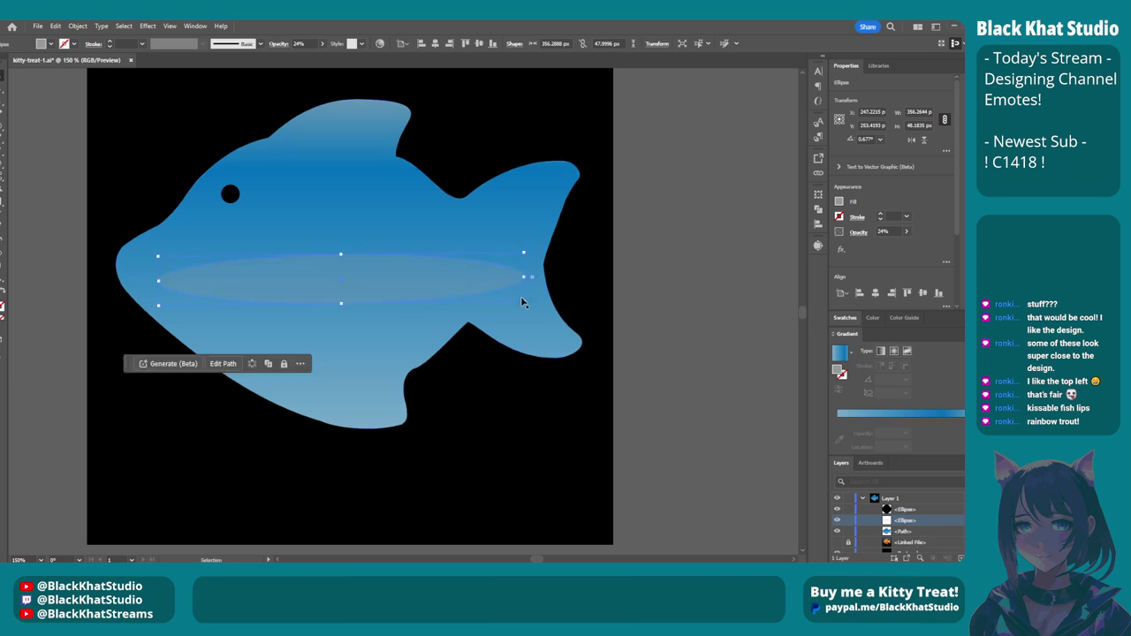
# Shrink the grey stripe to about 301 × 41 px and move it to about X 235.5 px, Y 250 px.
pyautogui.moveTo(522, 300); pyautogui.dragTo(515, 300)
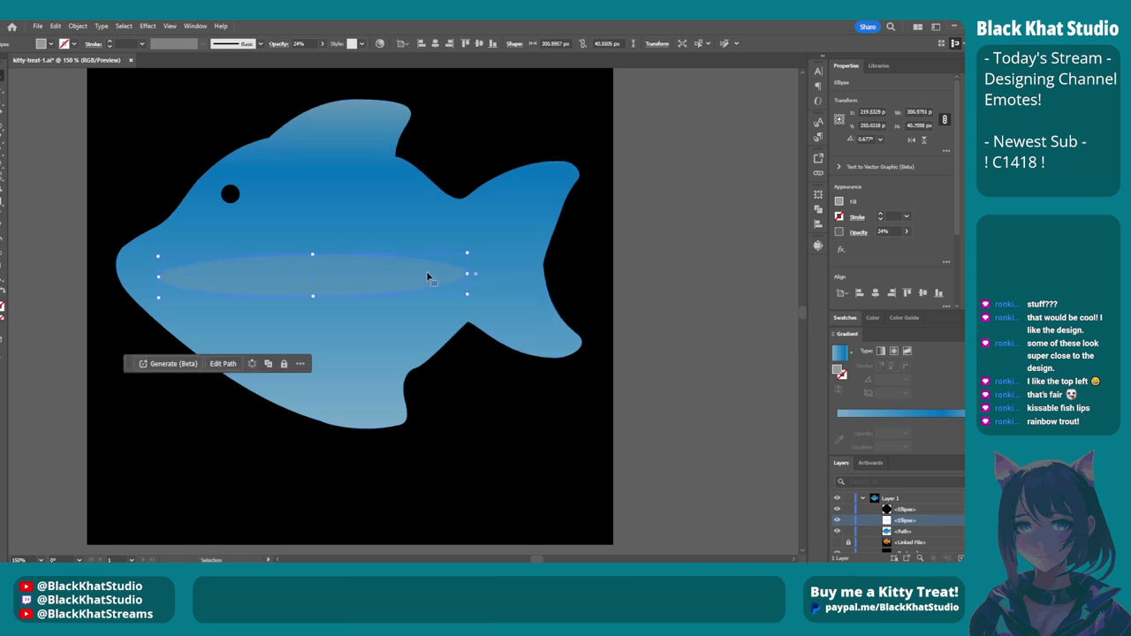
pyautogui.moveTo(429, 273); pyautogui.dragTo(444, 276)
pyautogui.click(608, 288)
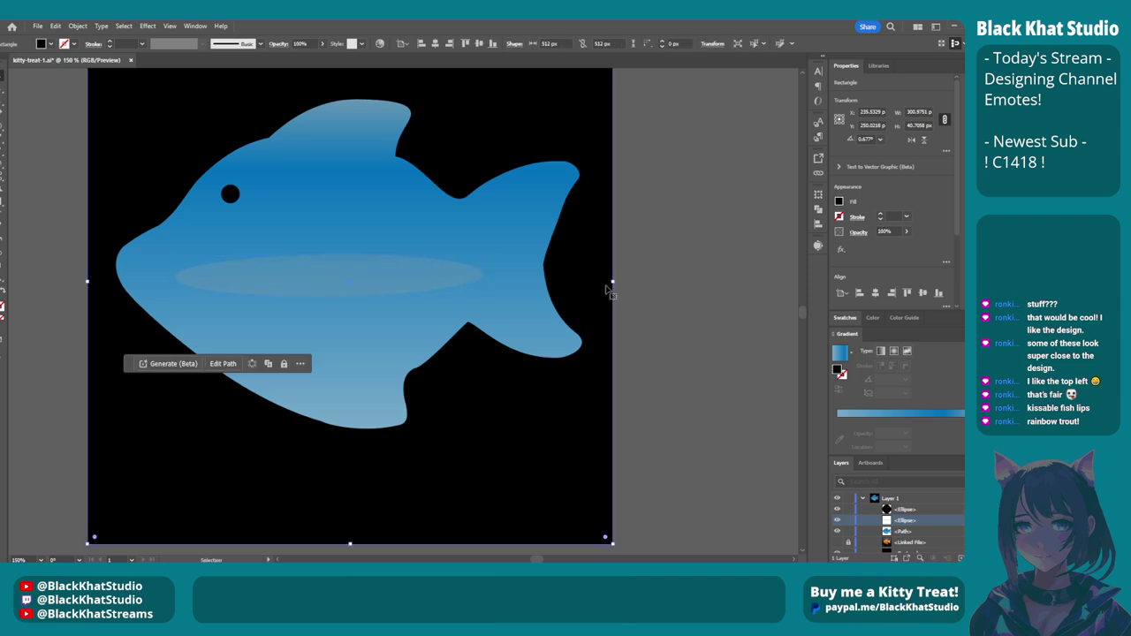
pyautogui.click(669, 295)
pyautogui.scroll(-5, 668, 295)
pyautogui.hscroll(5, 717, 321)
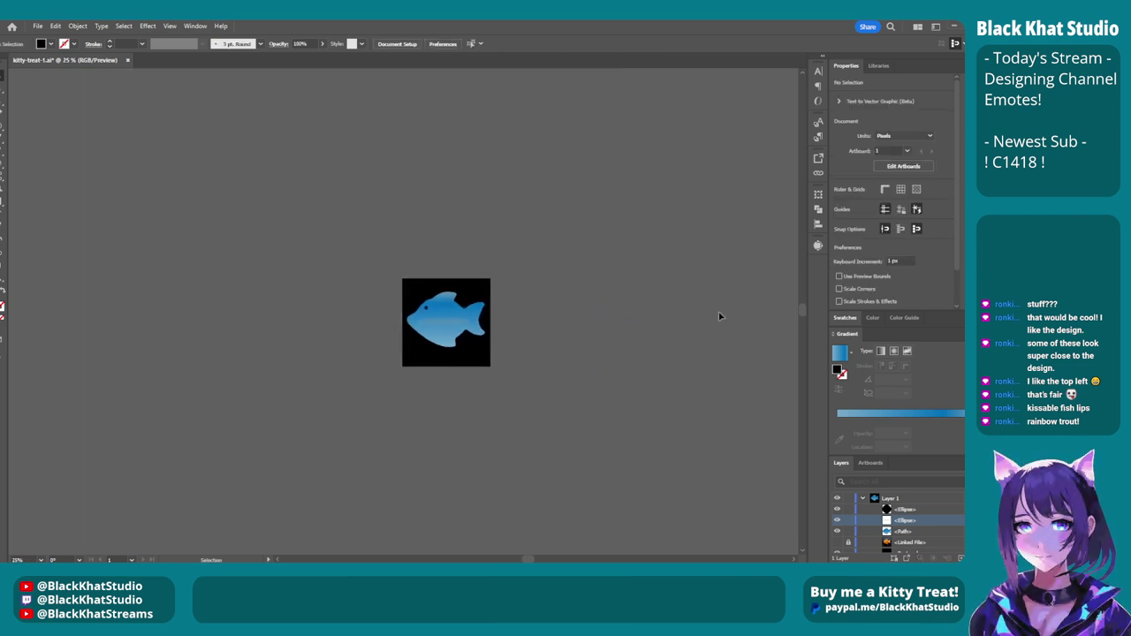
pyautogui.scroll(4, 494, 355)
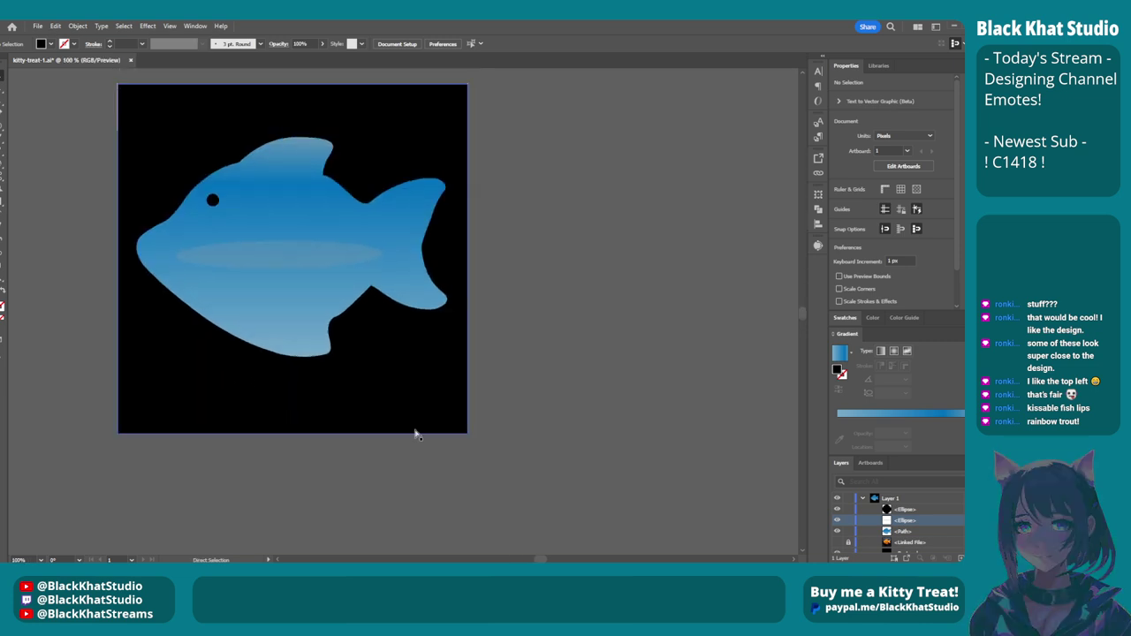
# Move the grey stripe to about X 246.5 px, Y 237 px and tilt it to about 2.42°.
pyautogui.press('v')
pyautogui.hscroll(-2, 380, 340)
pyautogui.moveTo(332, 249); pyautogui.dragTo(351, 251)
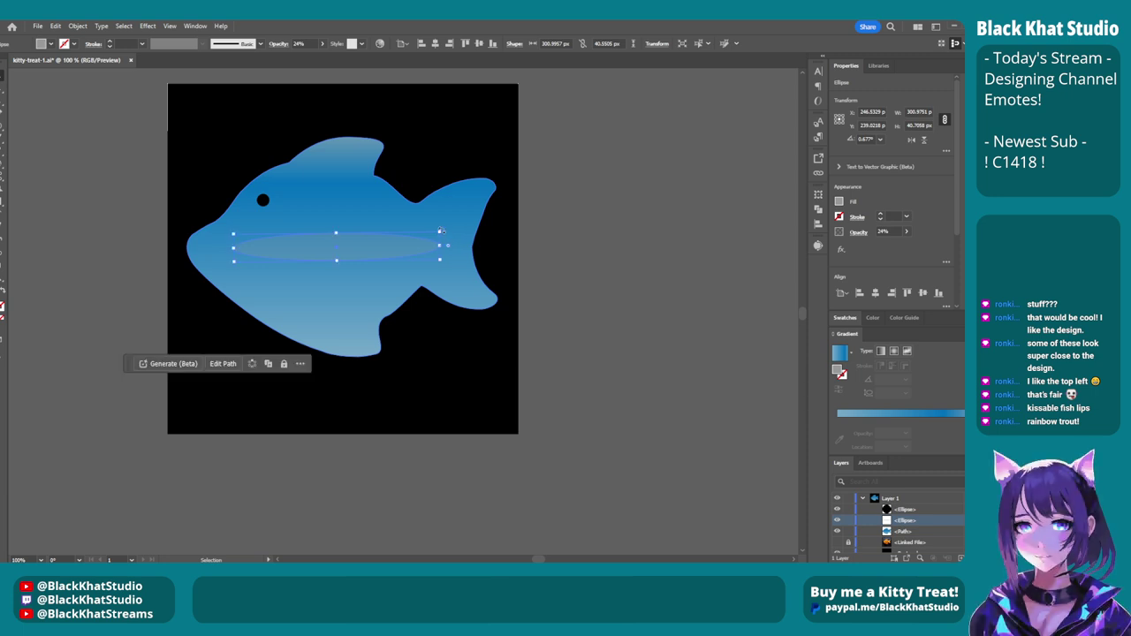
pyautogui.moveTo(441, 231); pyautogui.dragTo(441, 228)
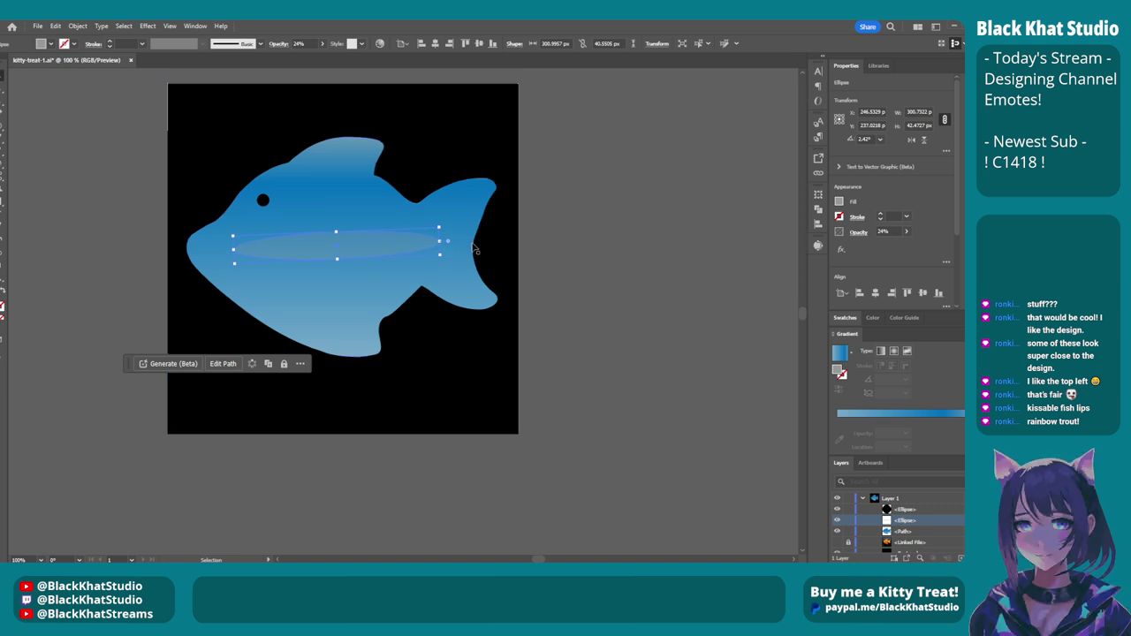
pyautogui.scroll(1, 433, 260)
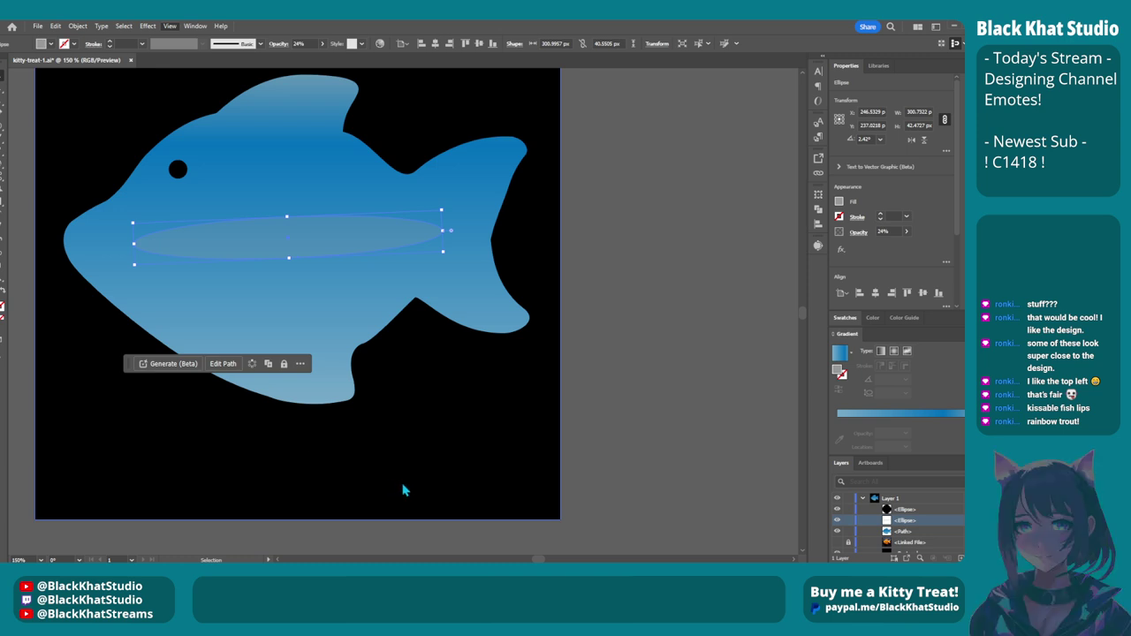
pyautogui.press('/')
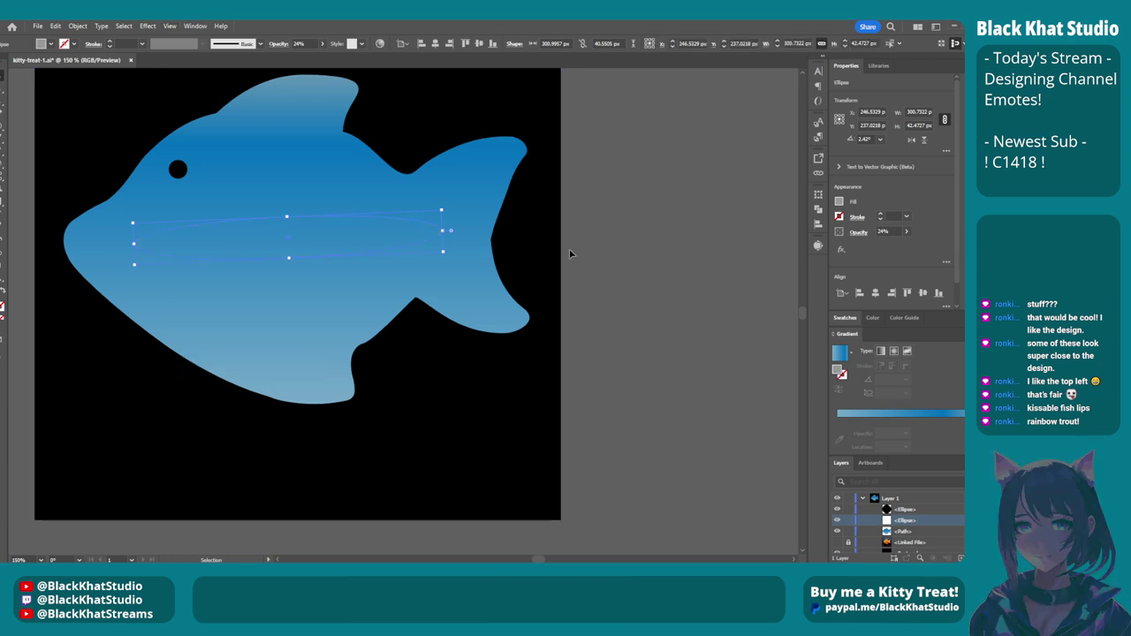
pyautogui.hotkey('ctrl', 'z')
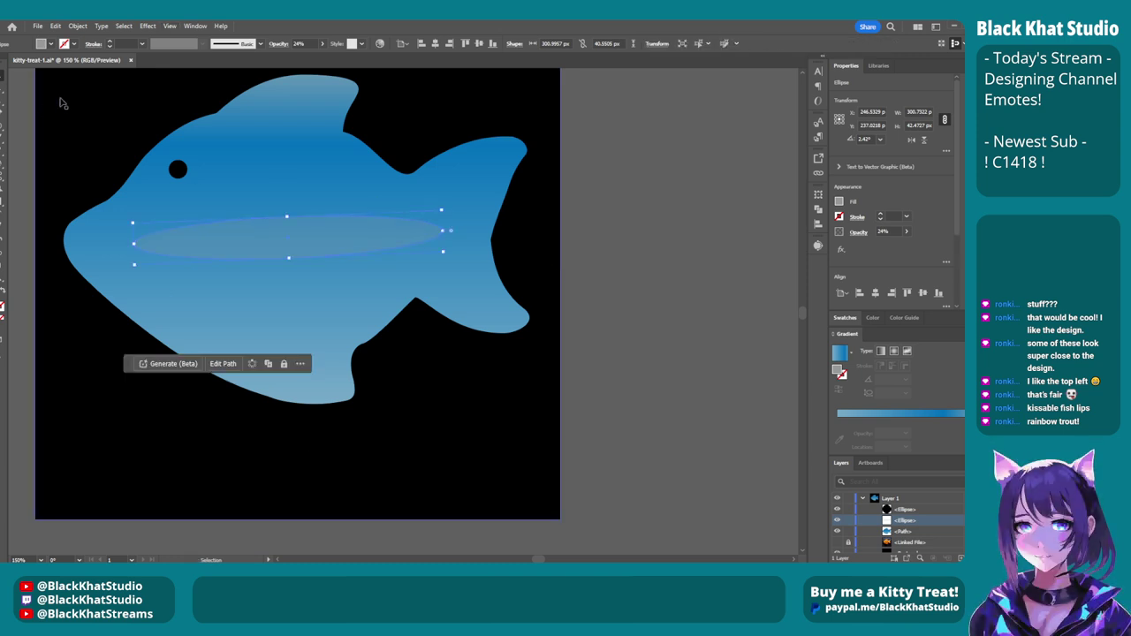
pyautogui.click(26, 104)
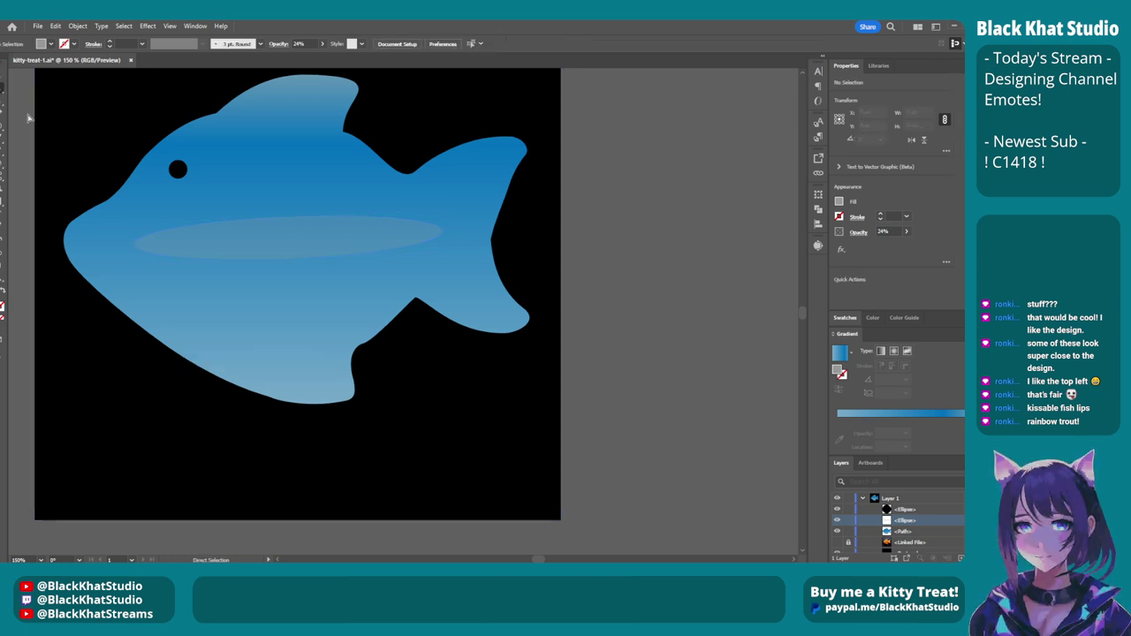
# Draw a straight line spanning about 601 × 81 px across the fish and centre it at about X 256.5 px, Y 252.5 px.
pyautogui.scroll(1, 222, 318)
pyautogui.hscroll(-2, 189, 323)
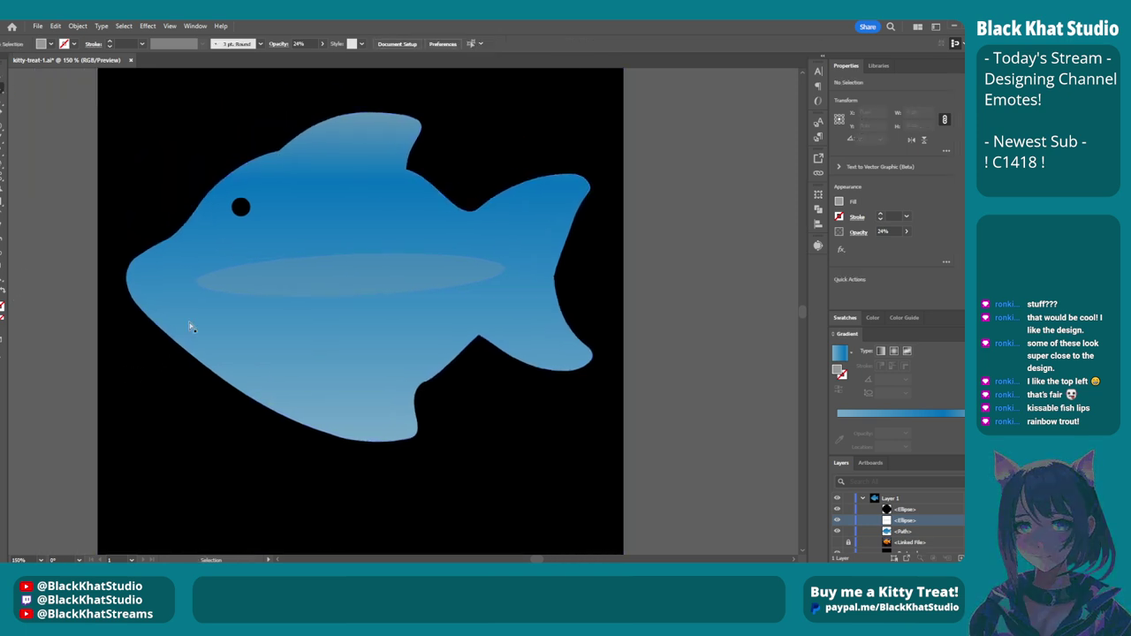
pyautogui.click(2, 133)
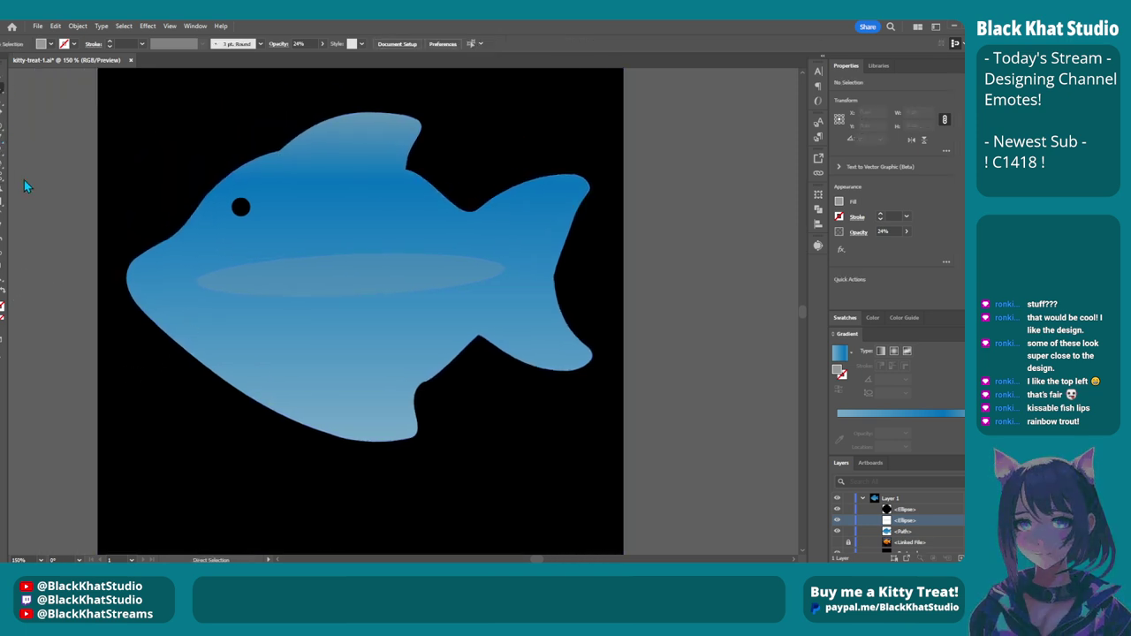
pyautogui.moveTo(63, 198); pyautogui.dragTo(679, 280)
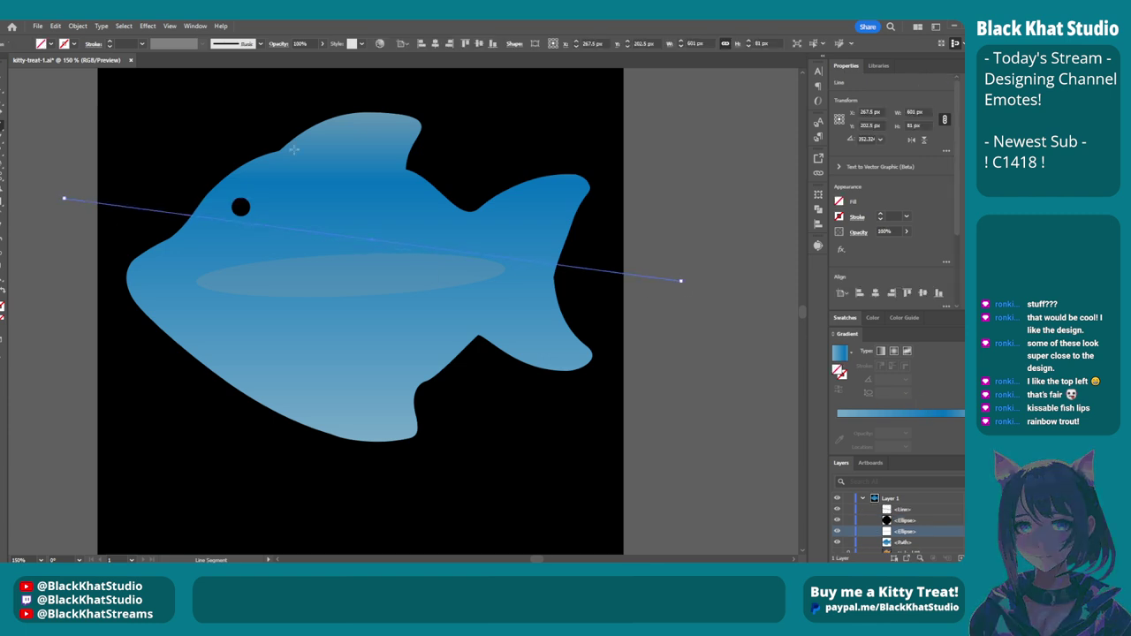
pyautogui.click(1, 93)
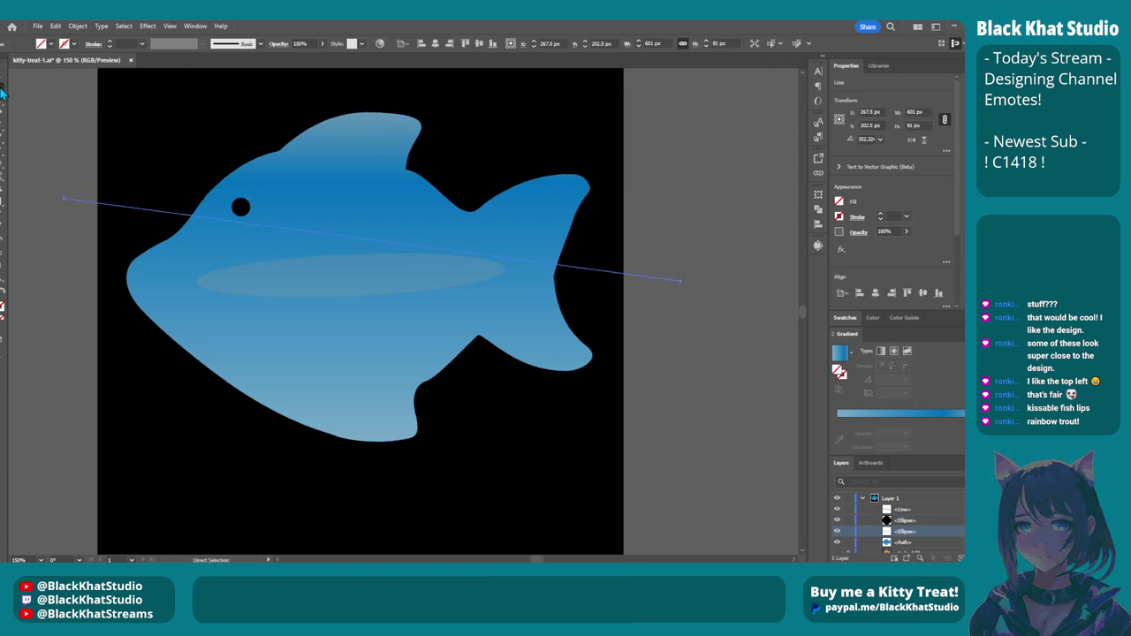
pyautogui.moveTo(388, 241); pyautogui.dragTo(379, 298)
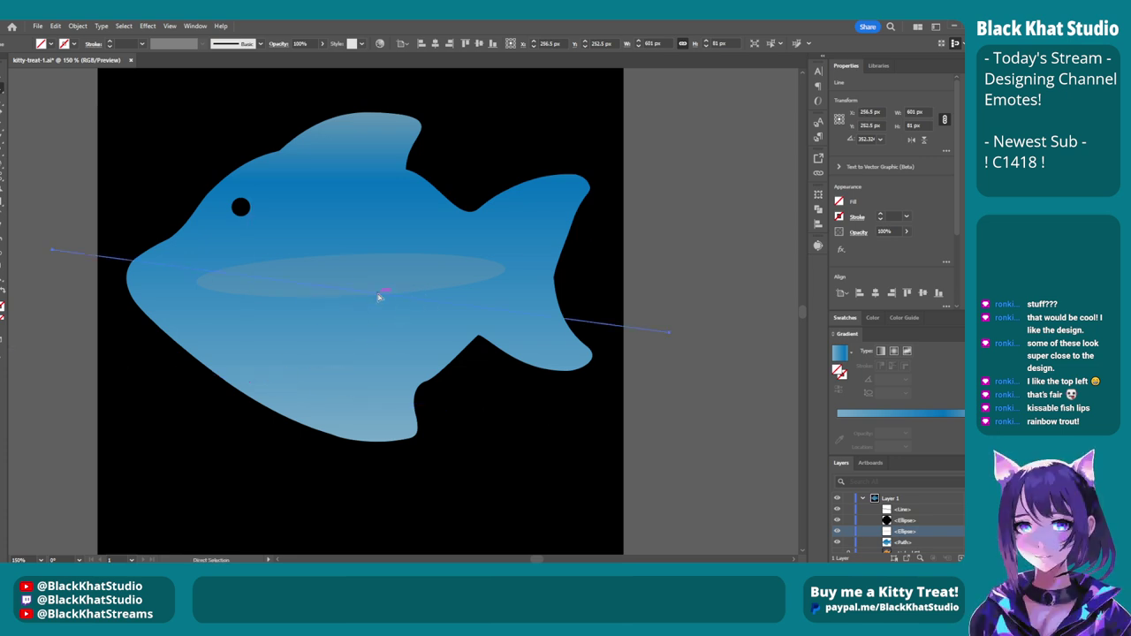
# Give the diagonal line a white 3 pt stroke.
pyautogui.click(880, 215)
pyautogui.click(882, 214)
pyautogui.click(882, 214)
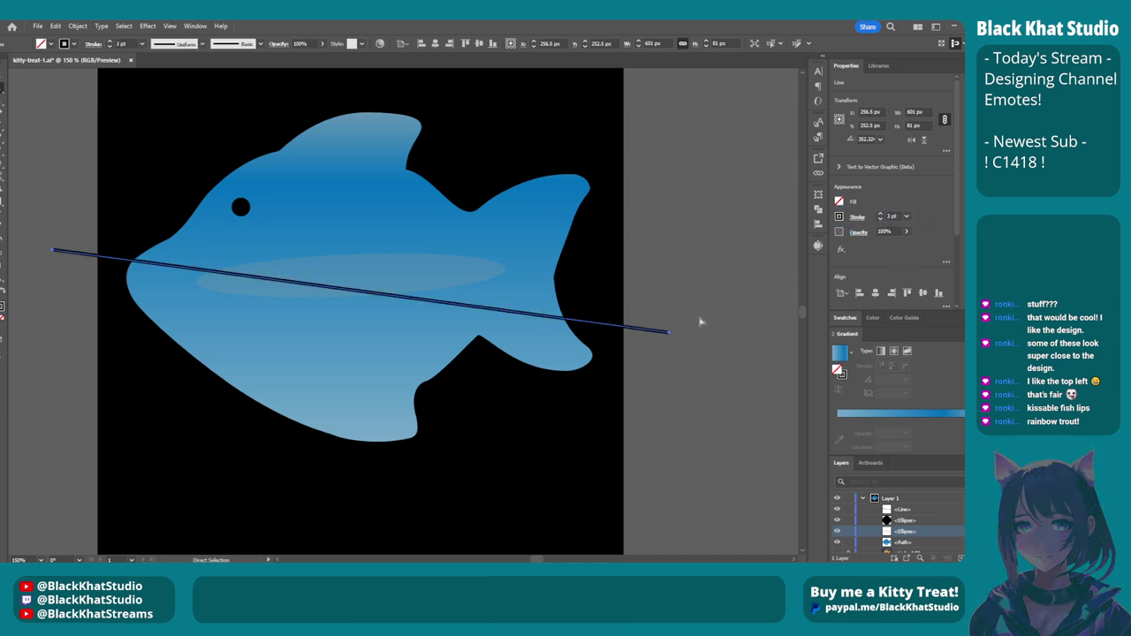
pyautogui.click(647, 323)
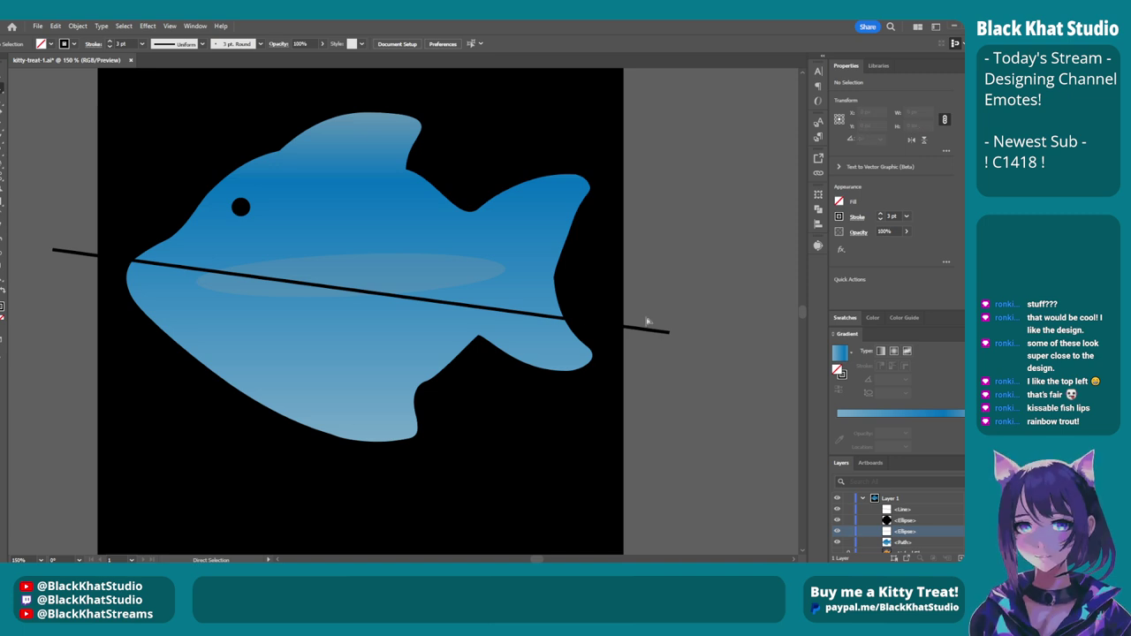
pyautogui.click(88, 257)
pyautogui.press('a')
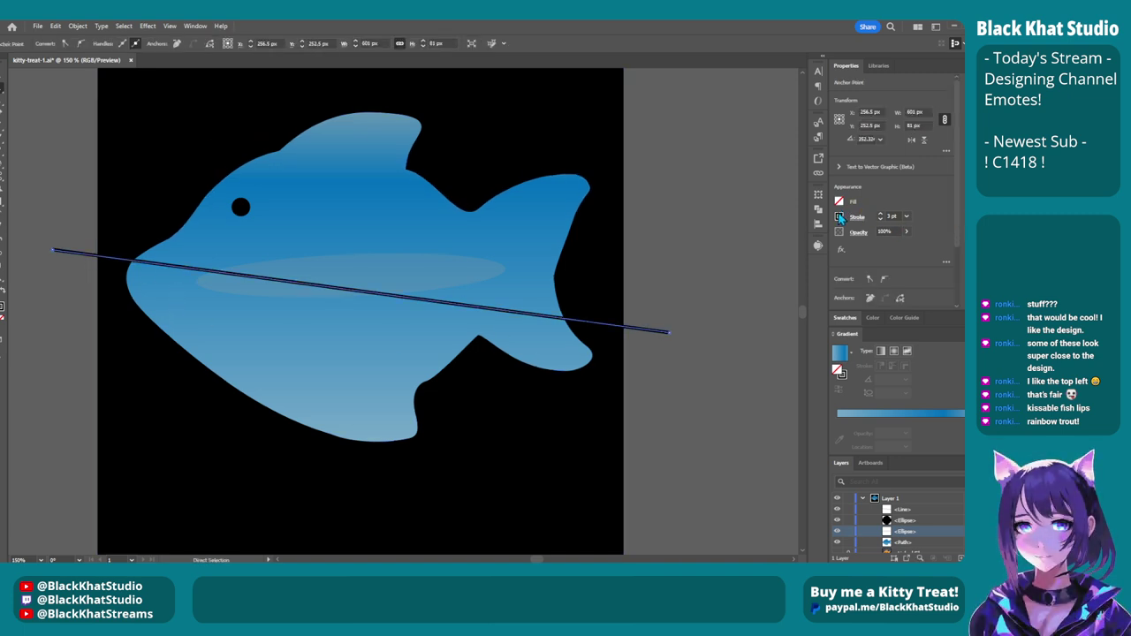
pyautogui.click(734, 175)
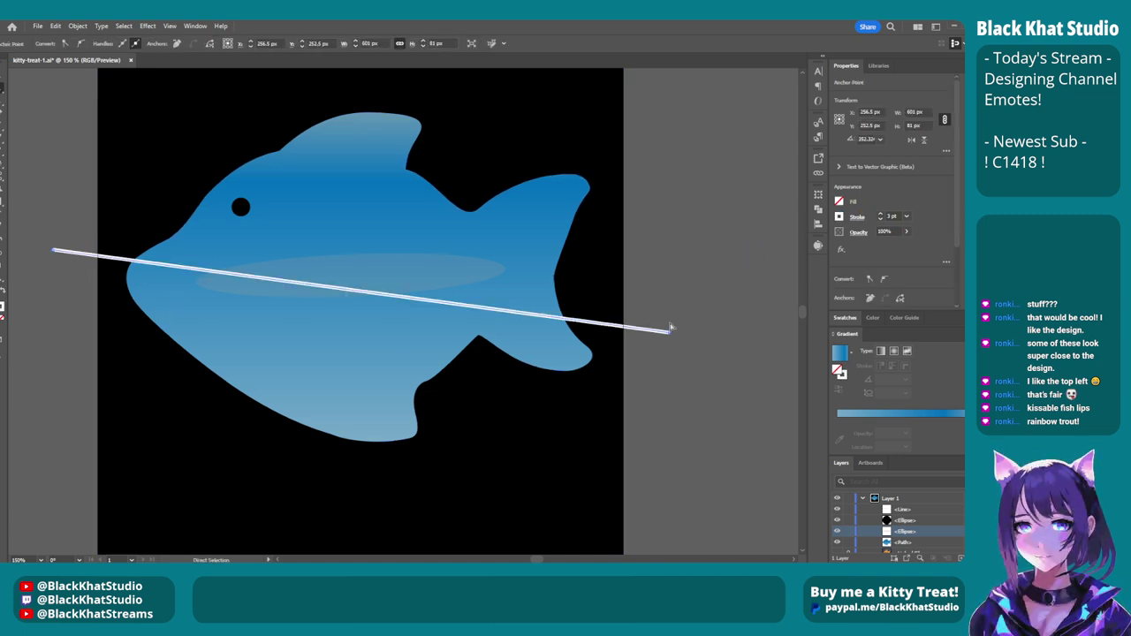
# Move the white line's endpoints onto the tip of the fish's mouth and the inner notch of its tail.
pyautogui.click(54, 251)
pyautogui.moveTo(54, 251); pyautogui.dragTo(126, 271)
pyautogui.moveTo(669, 332); pyautogui.dragTo(554, 277)
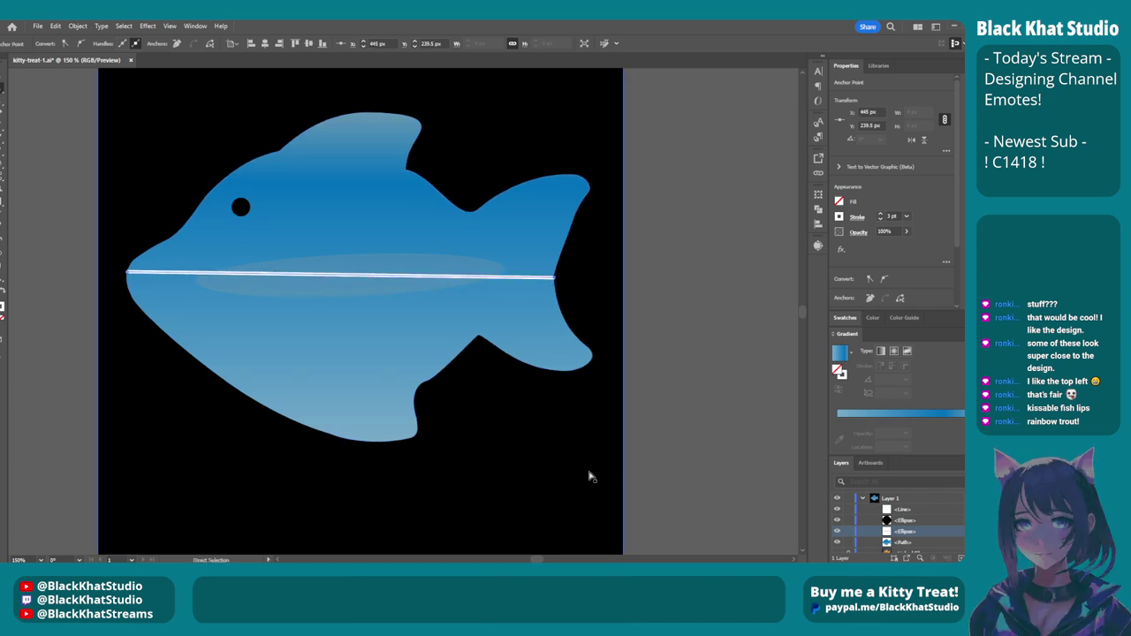
pyautogui.click(569, 394)
pyautogui.hscroll(-3, 416, 454)
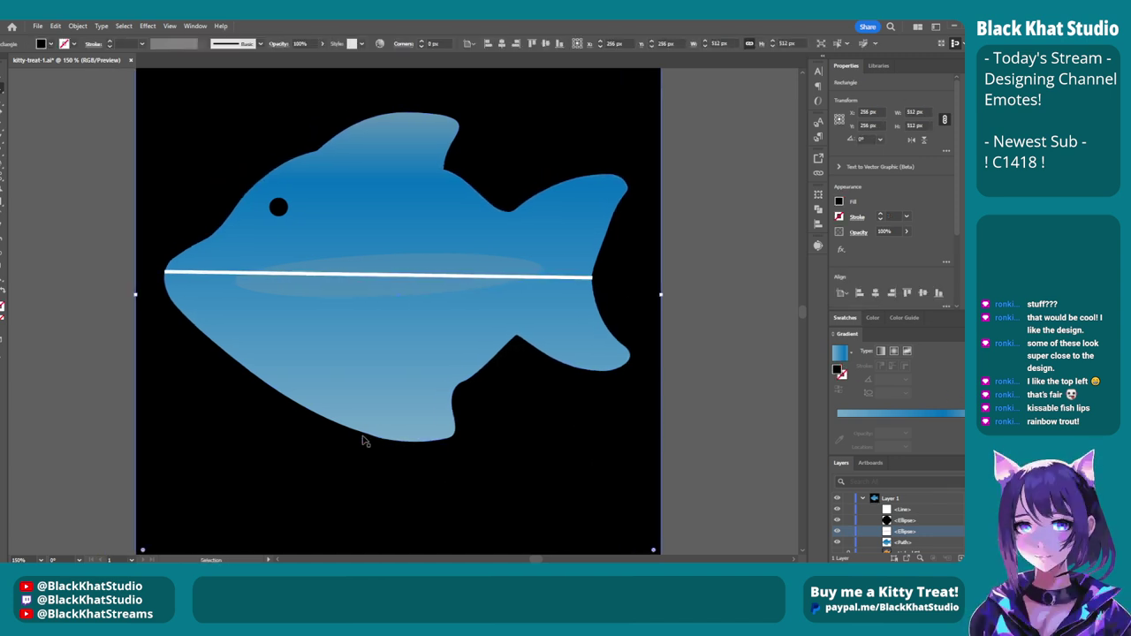
# Rotate the grey stripe ellipse to about 359.17° to follow the white line.
pyautogui.scroll(1, 496, 422)
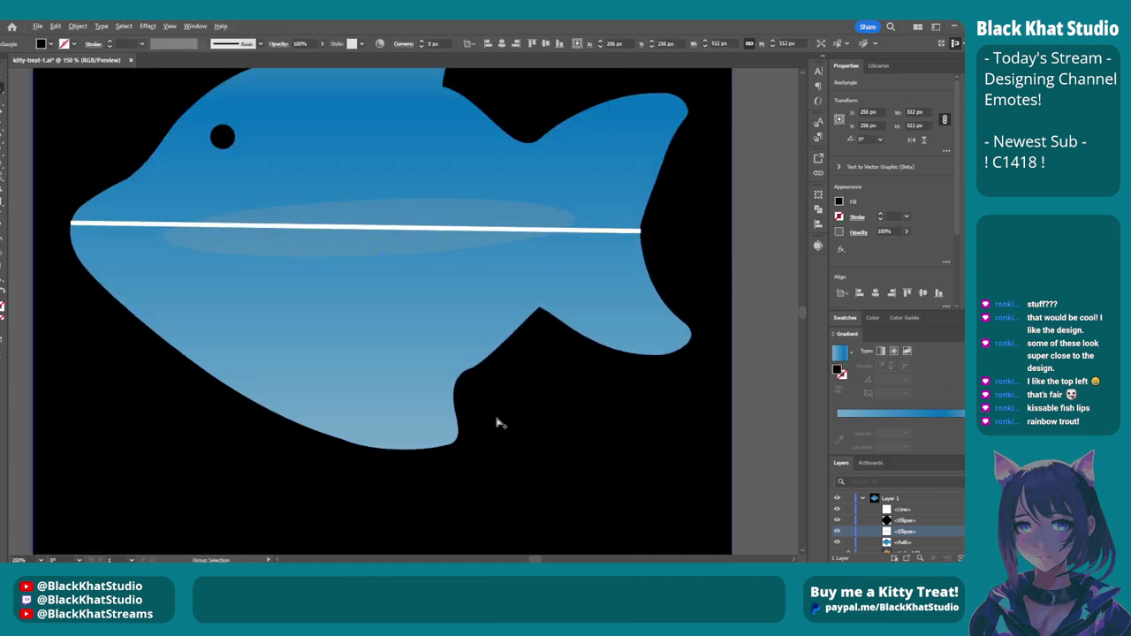
pyautogui.click(954, 531)
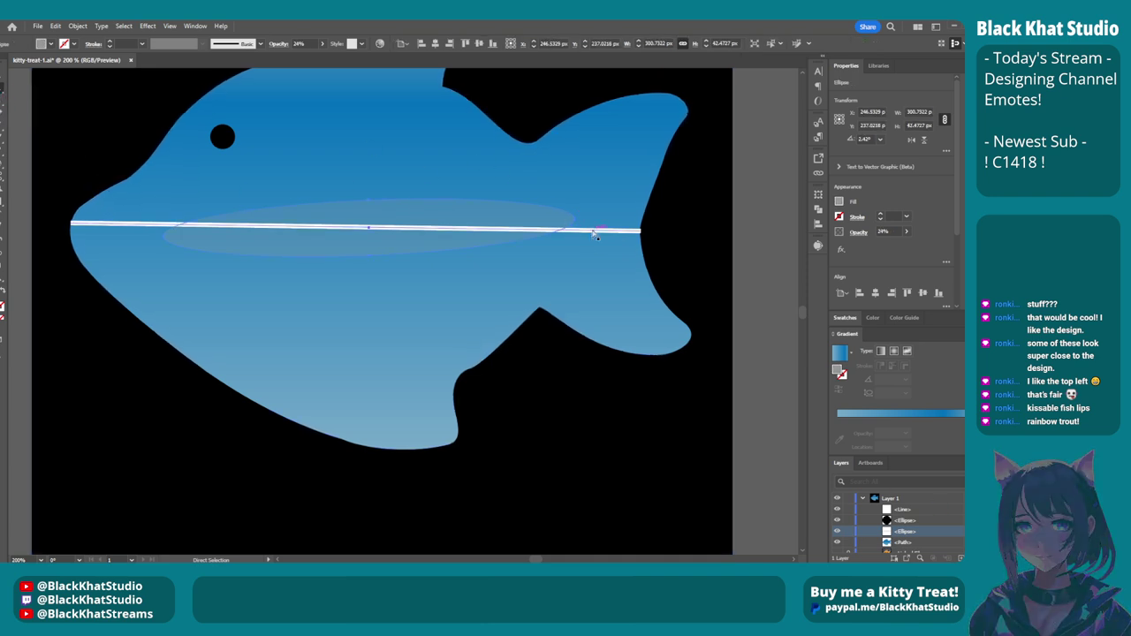
pyautogui.press('v')
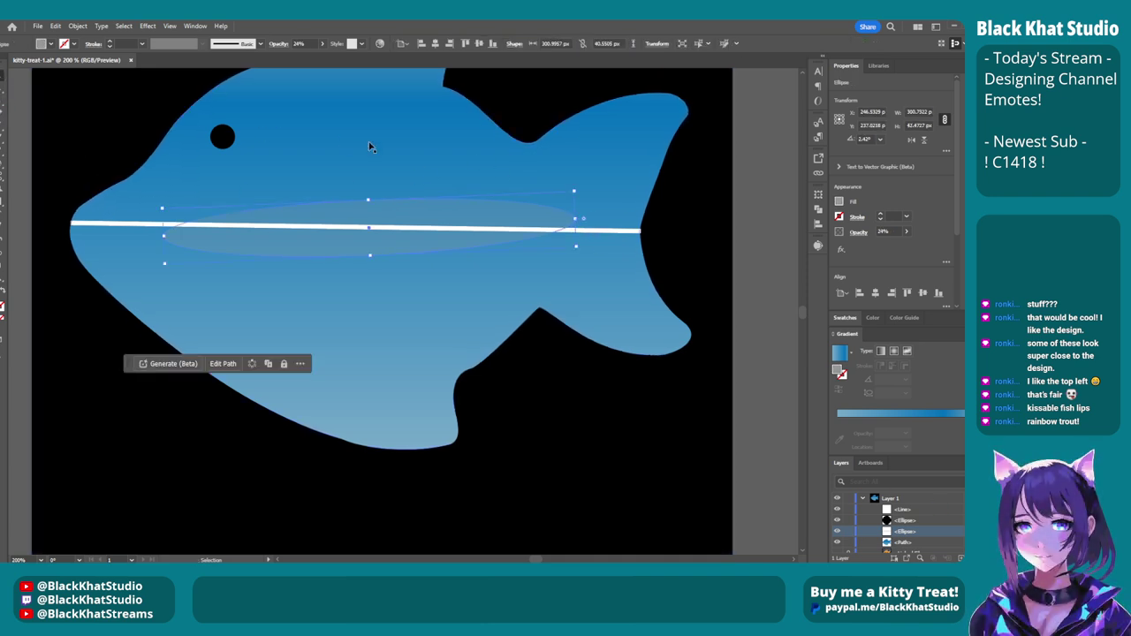
pyautogui.moveTo(575, 192); pyautogui.dragTo(583, 207)
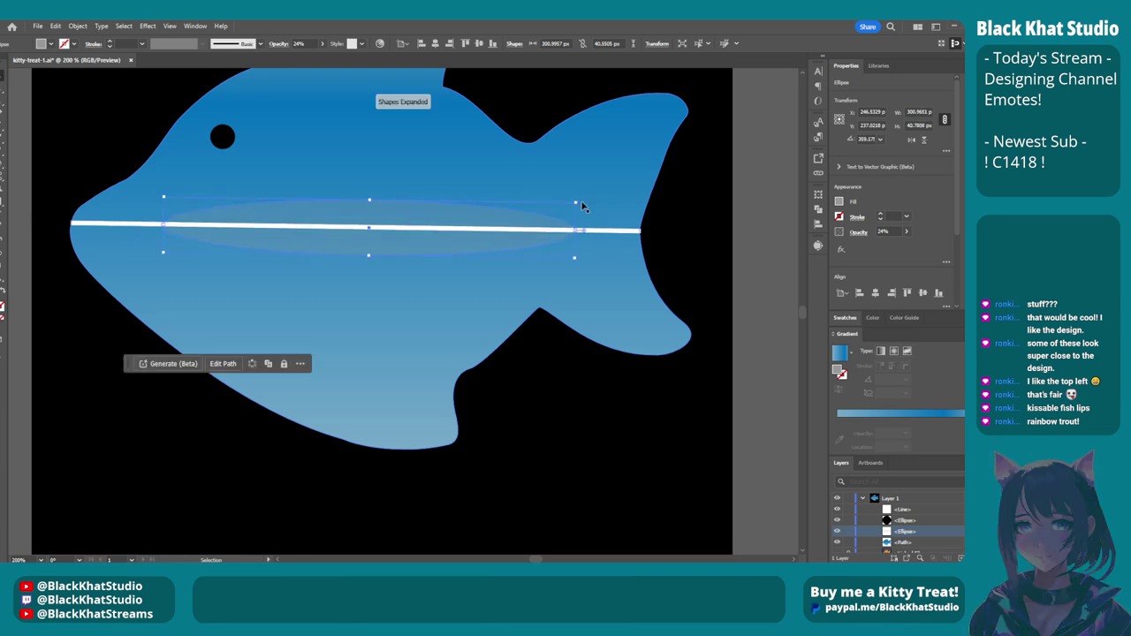
# Nudge the grey stripe horizontally along the white line to an X position of about 249.5 px.
pyautogui.press('Left')
pyautogui.press('Left')
pyautogui.press('Left')
pyautogui.press('Left')
pyautogui.press('Left')
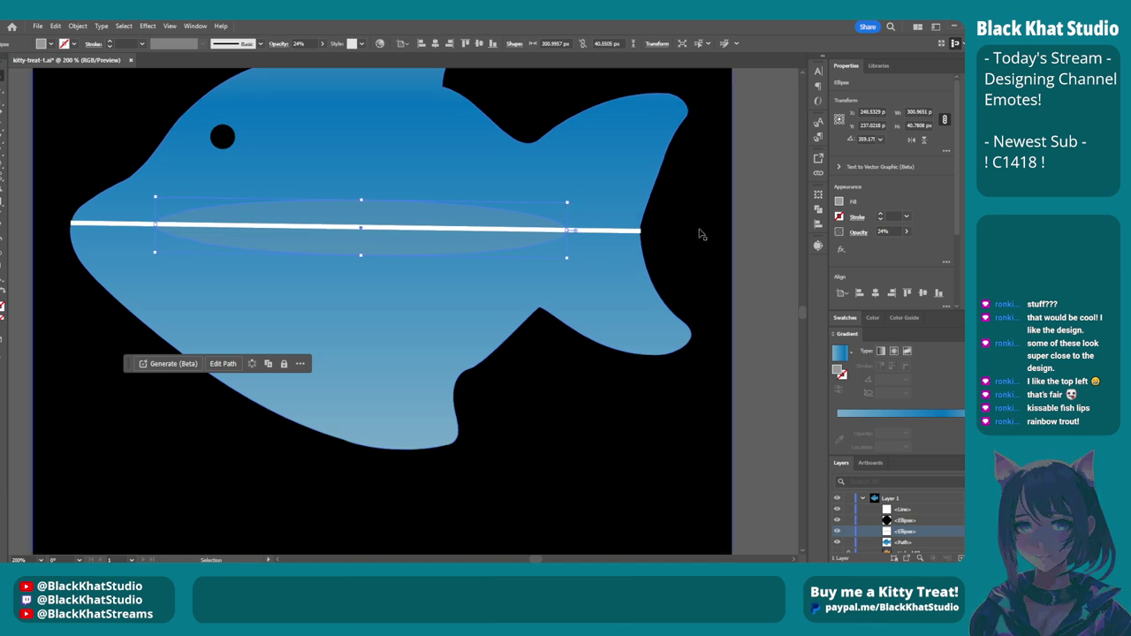
pyautogui.press('Right')
pyautogui.press('Right')
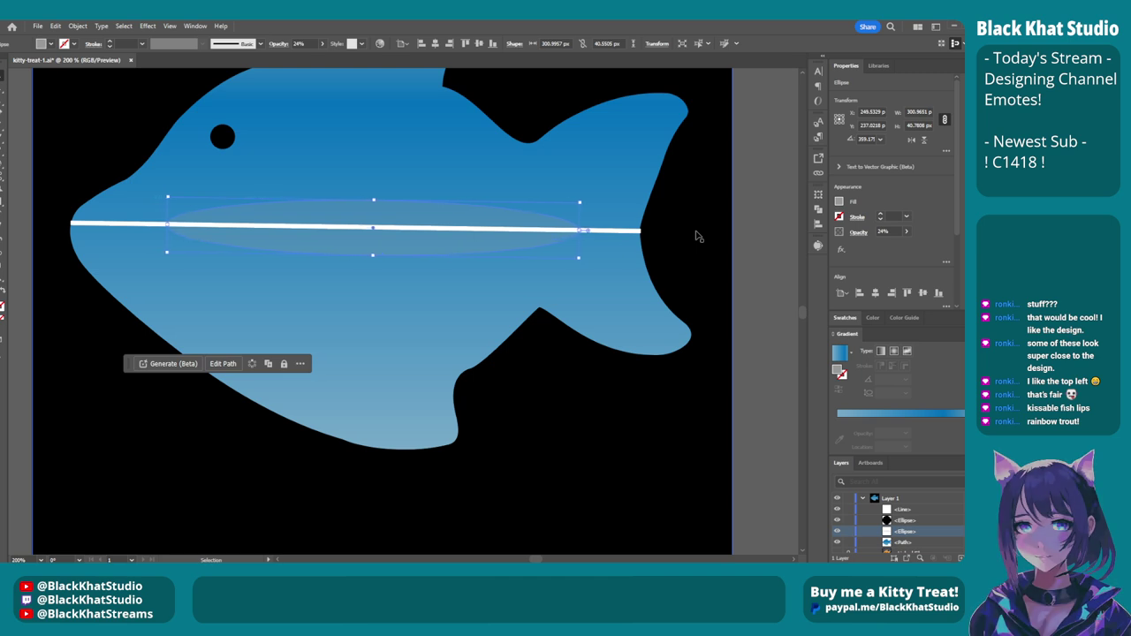
pyautogui.click(723, 258)
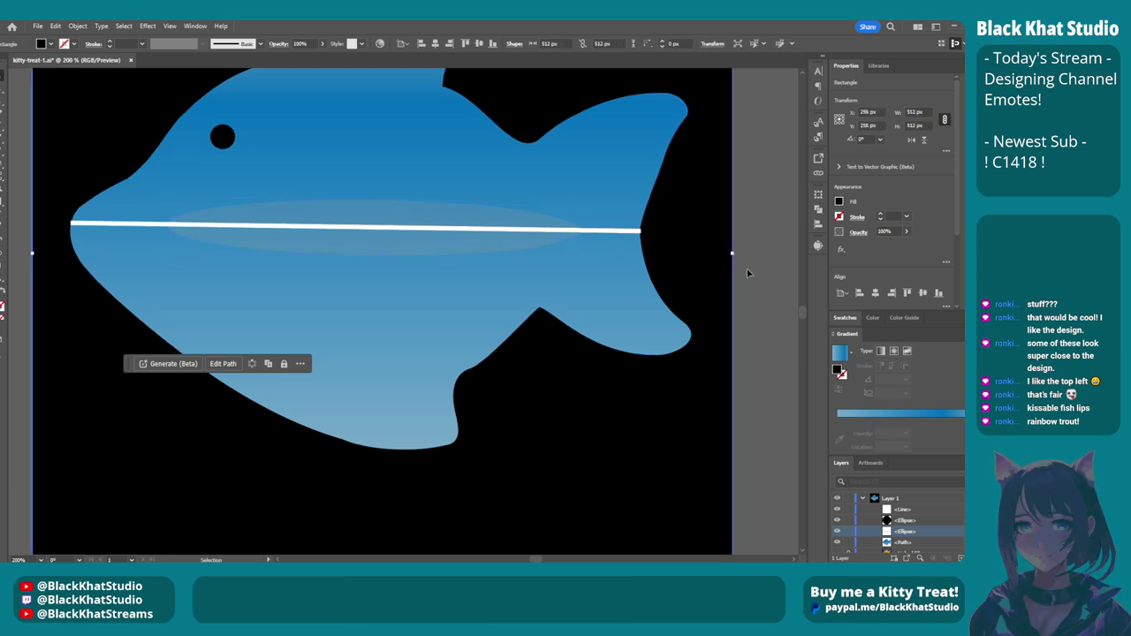
# Hide the white guide line and check how the fish emote reads at a small size.
pyautogui.hotkey('ctrl', '-')
pyautogui.hotkey('ctrl', '-')
pyautogui.hotkey('ctrl', '-')
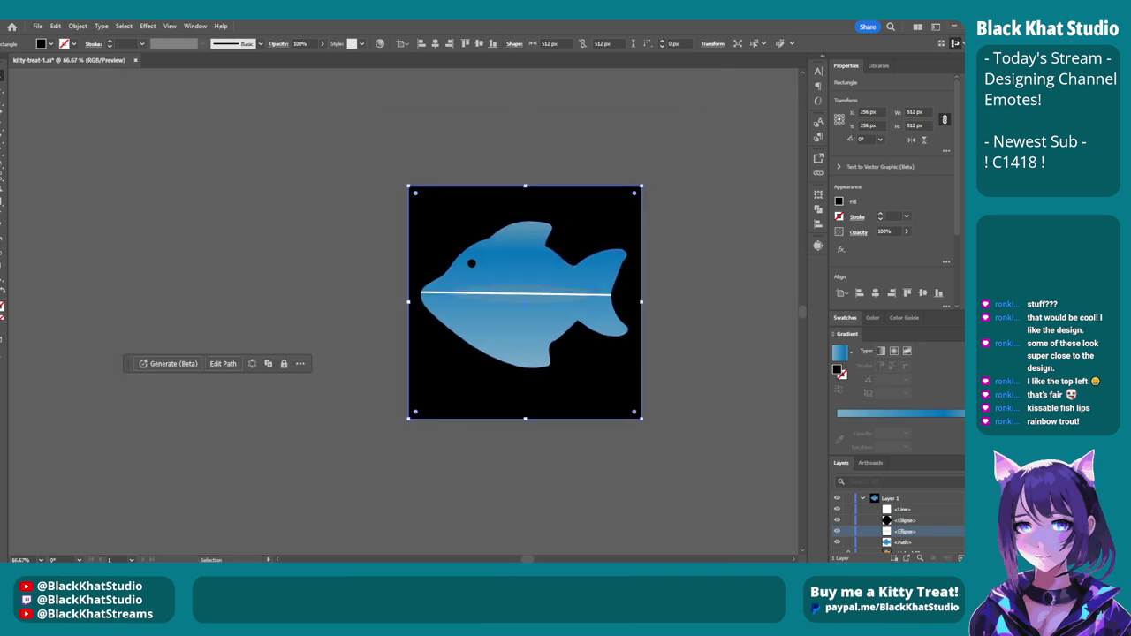
pyautogui.click(515, 292)
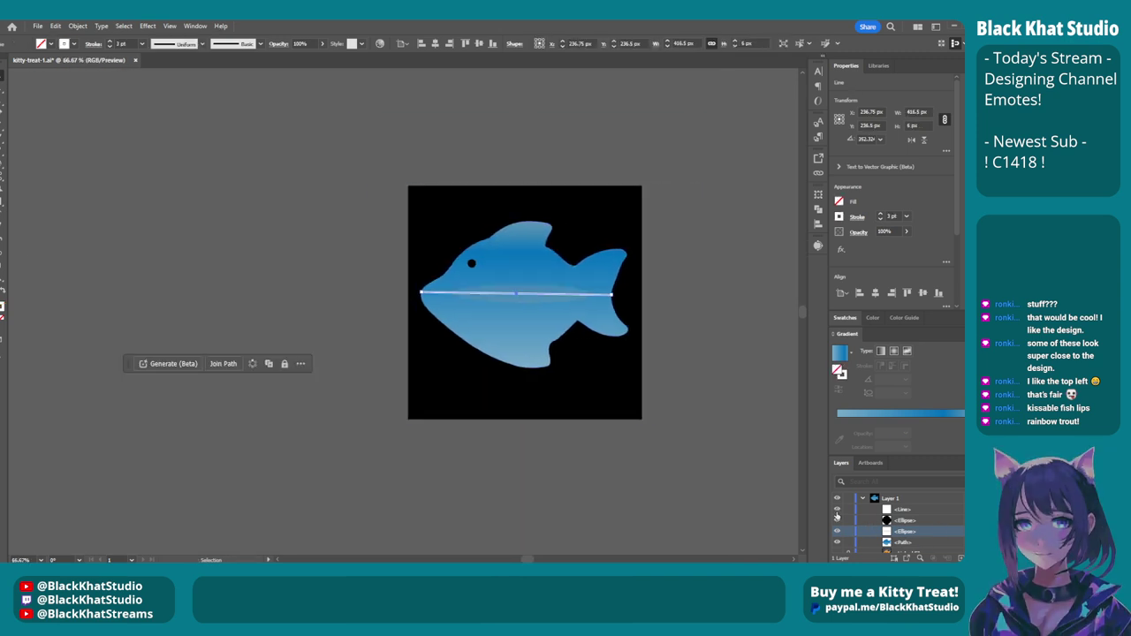
pyautogui.click(618, 409)
pyautogui.press('a')
pyautogui.hscroll(2, 698, 399)
pyautogui.hscroll(2, 694, 399)
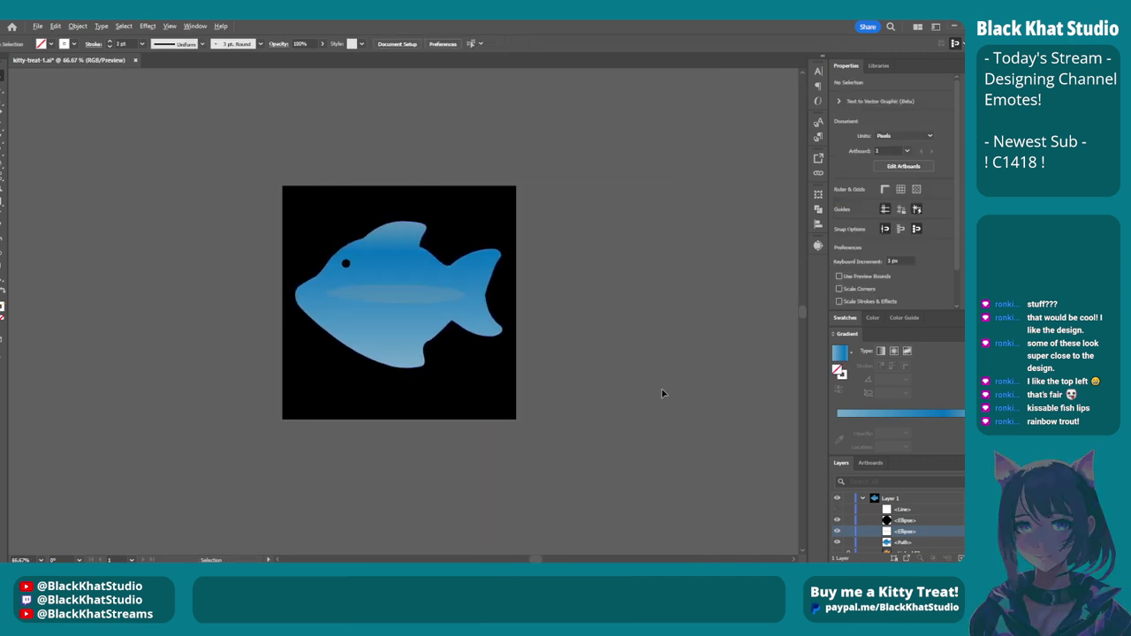
pyautogui.scroll(-4, 662, 390)
pyautogui.hscroll(4, 664, 391)
pyautogui.scroll(-1, 663, 390)
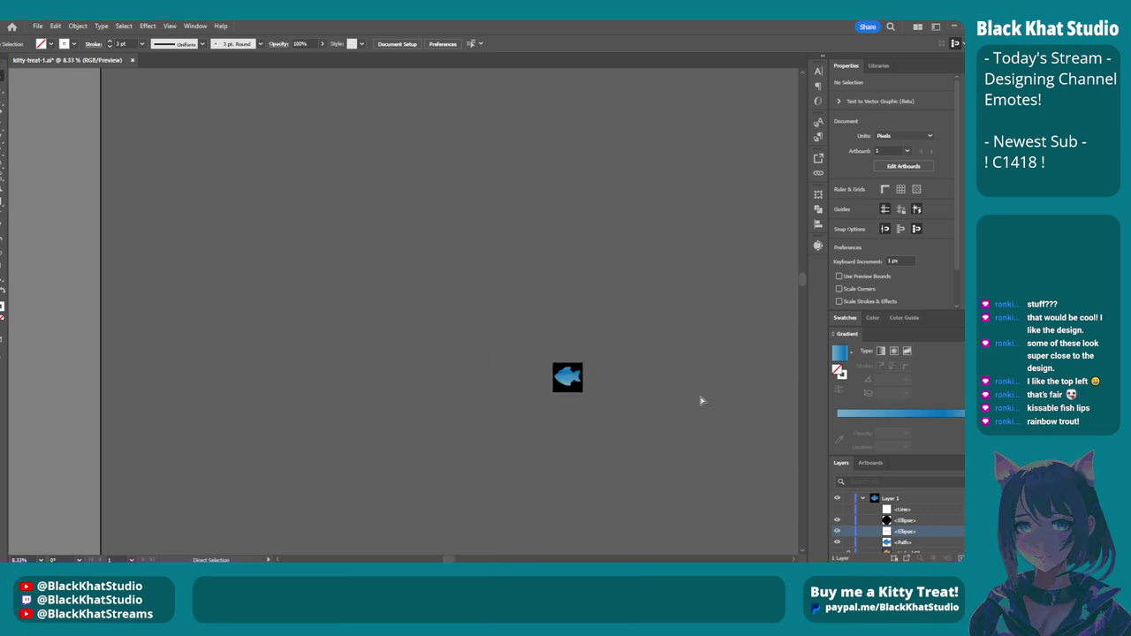
# Examine how the fish emote's eye and grey stripe read at 5%, 10% and 20% zoom.
pyautogui.hscroll(2, 699, 398)
pyautogui.scroll(-1, 762, 494)
pyautogui.scroll(1, 753, 485)
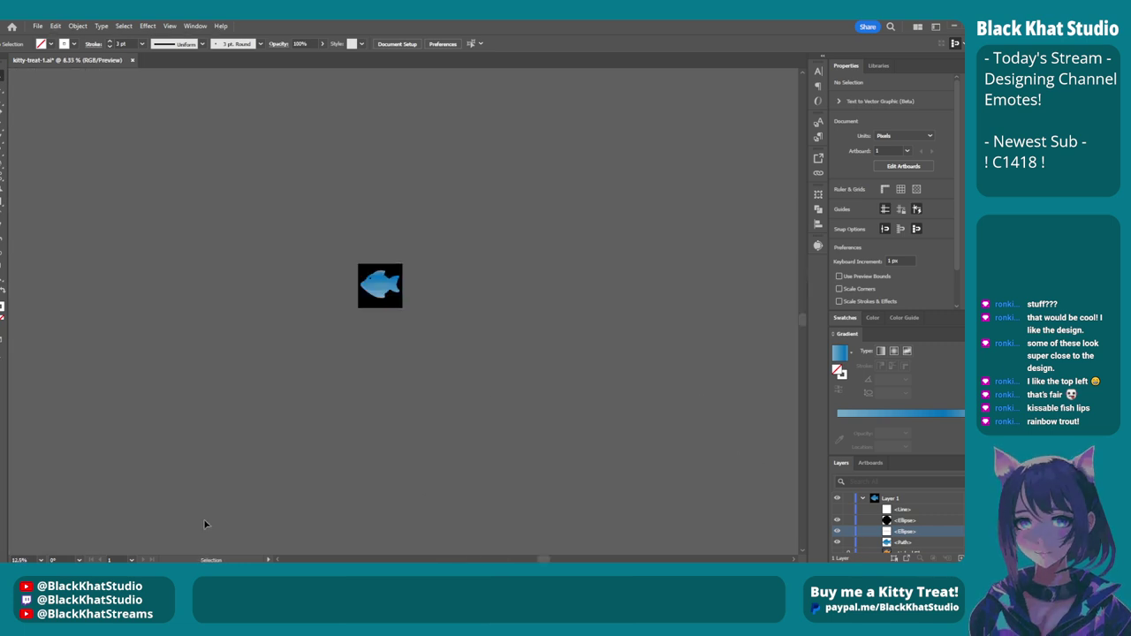
pyautogui.click(31, 559)
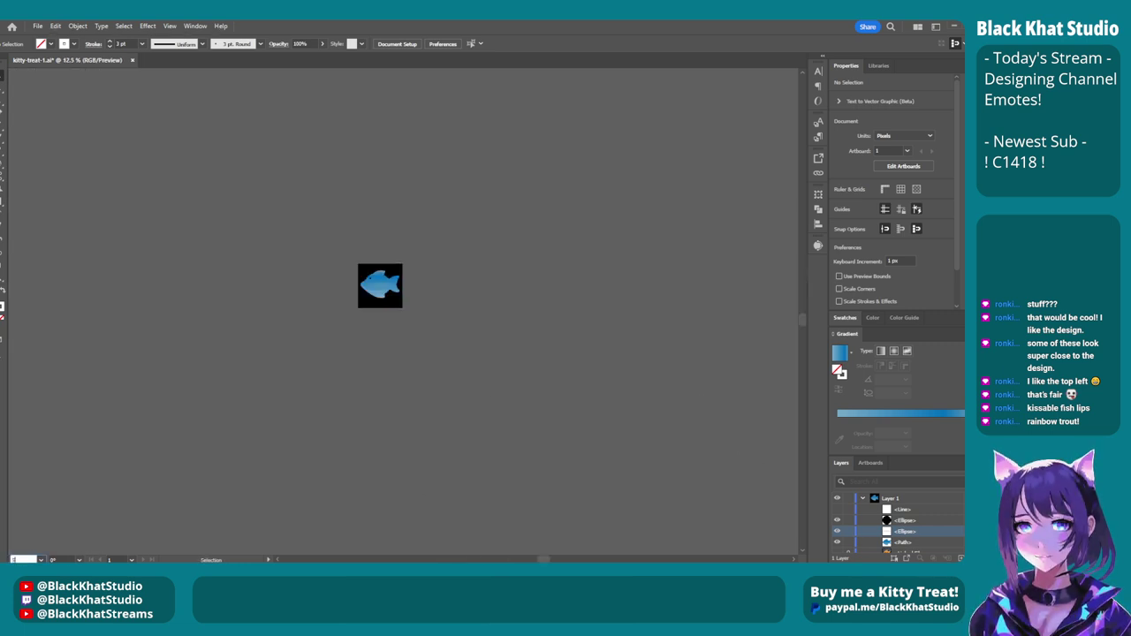
pyautogui.write('5')
pyautogui.press('Return')
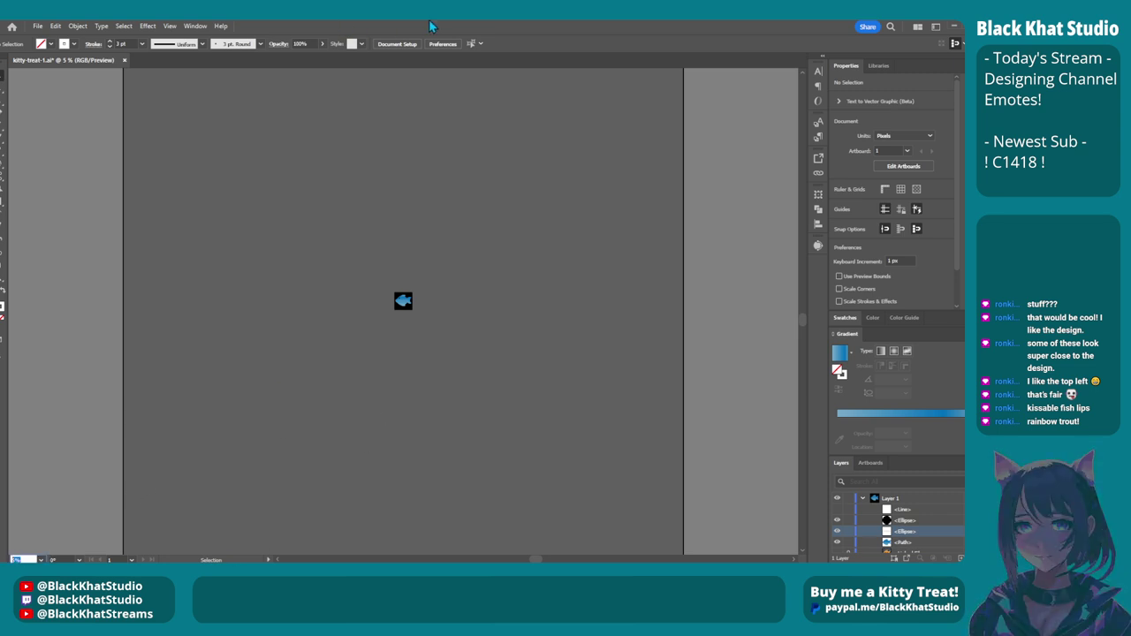
pyautogui.write('10')
pyautogui.press('Return')
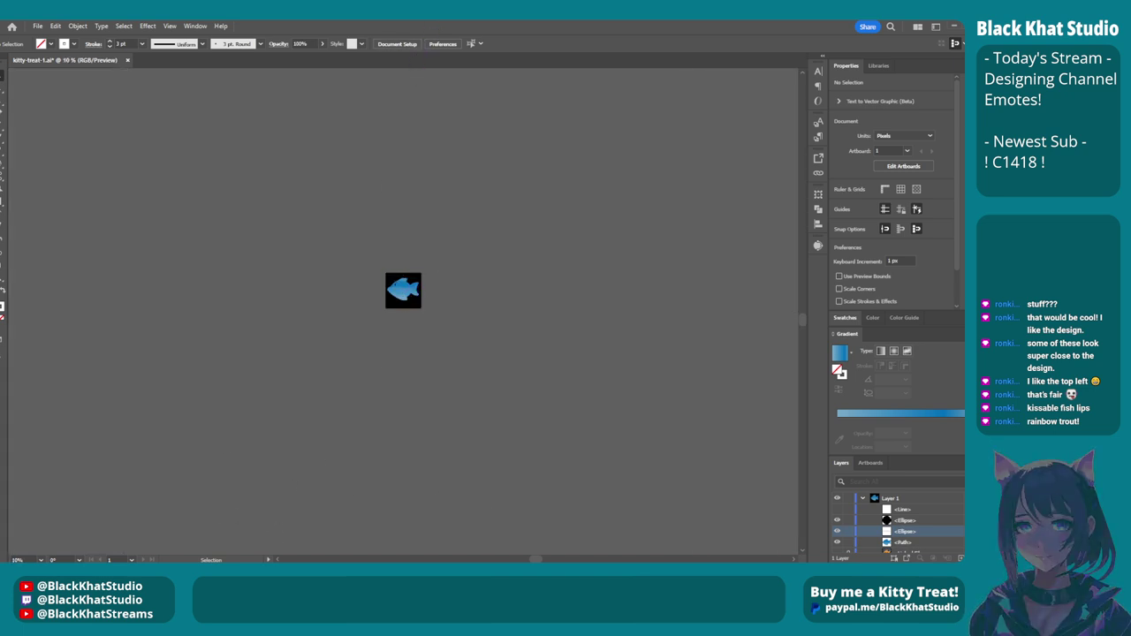
pyautogui.click(17, 559)
pyautogui.write('3')
pyautogui.press('Return')
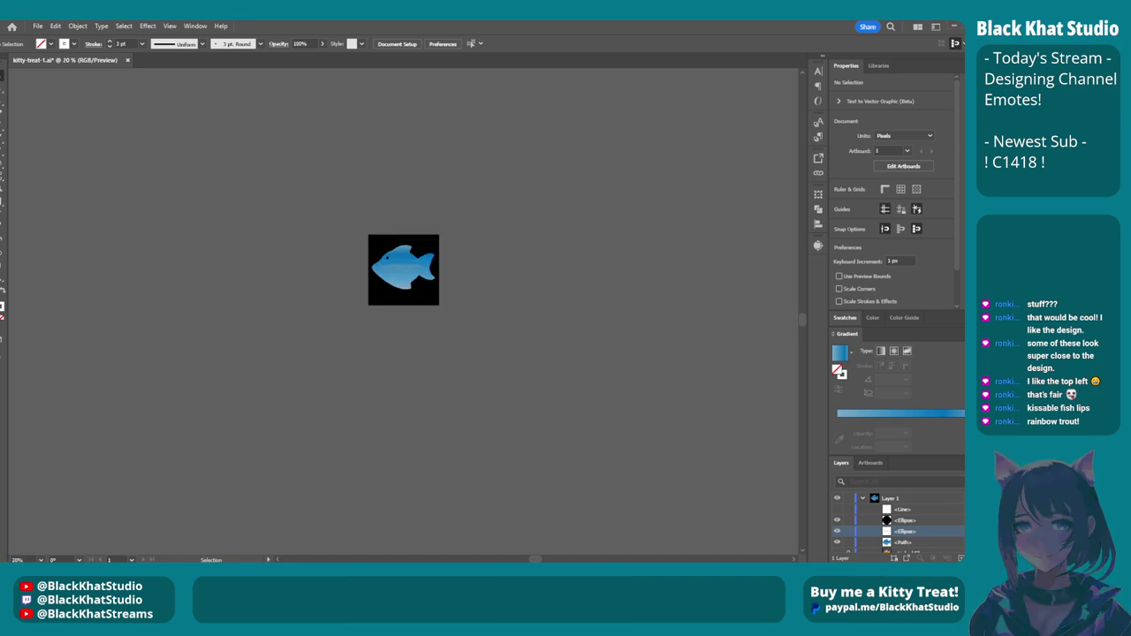
pyautogui.scroll(3, 691, 404)
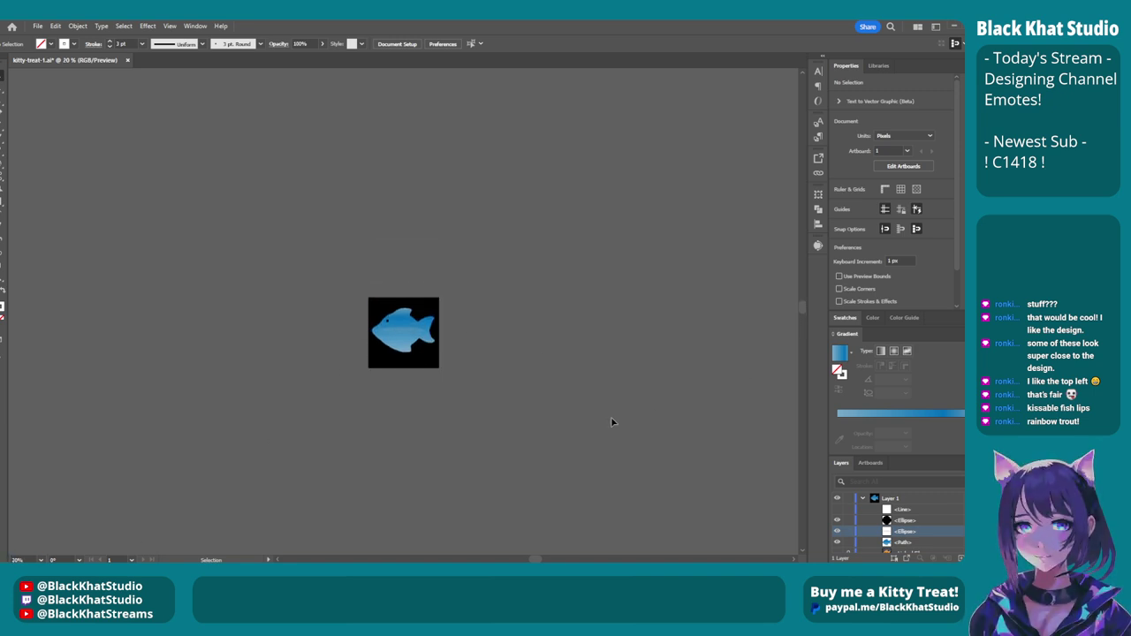
pyautogui.press('a')
pyautogui.hscroll(-1, 432, 375)
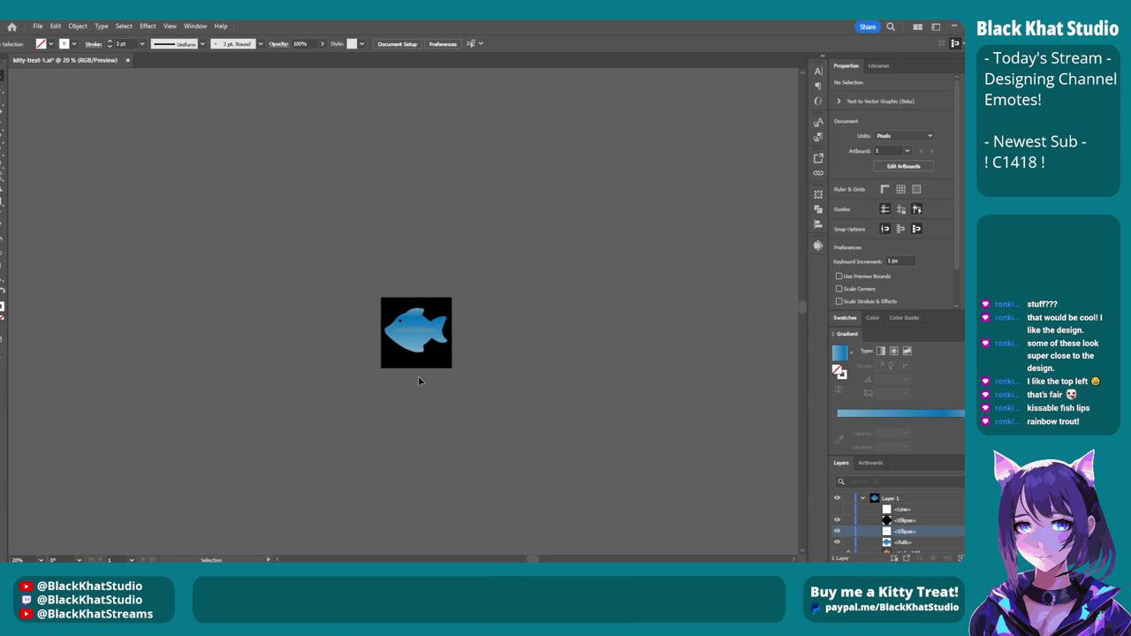
# Enlarge the fish's black eye to 21 px wide and 21 px high.
pyautogui.scroll(5, 415, 376)
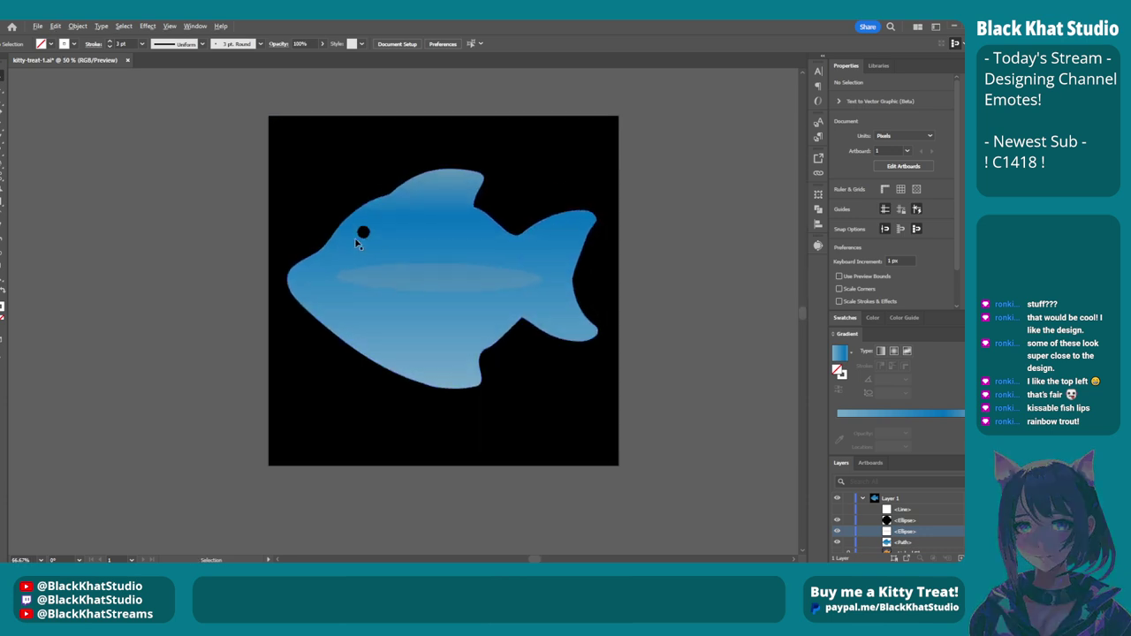
pyautogui.click(364, 234)
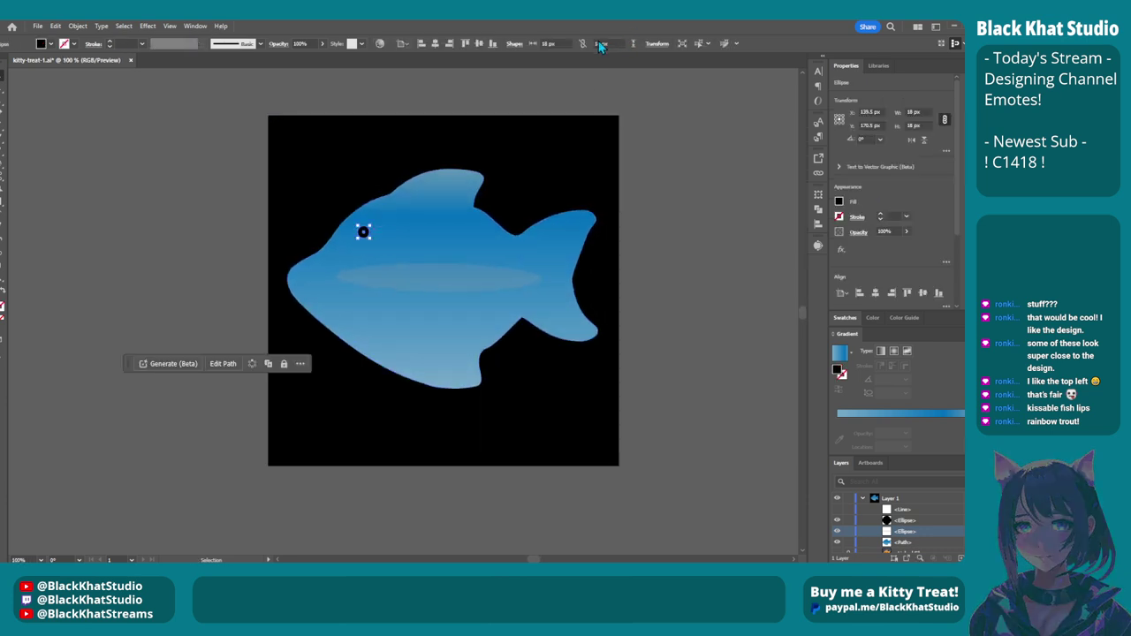
pyautogui.click(556, 43)
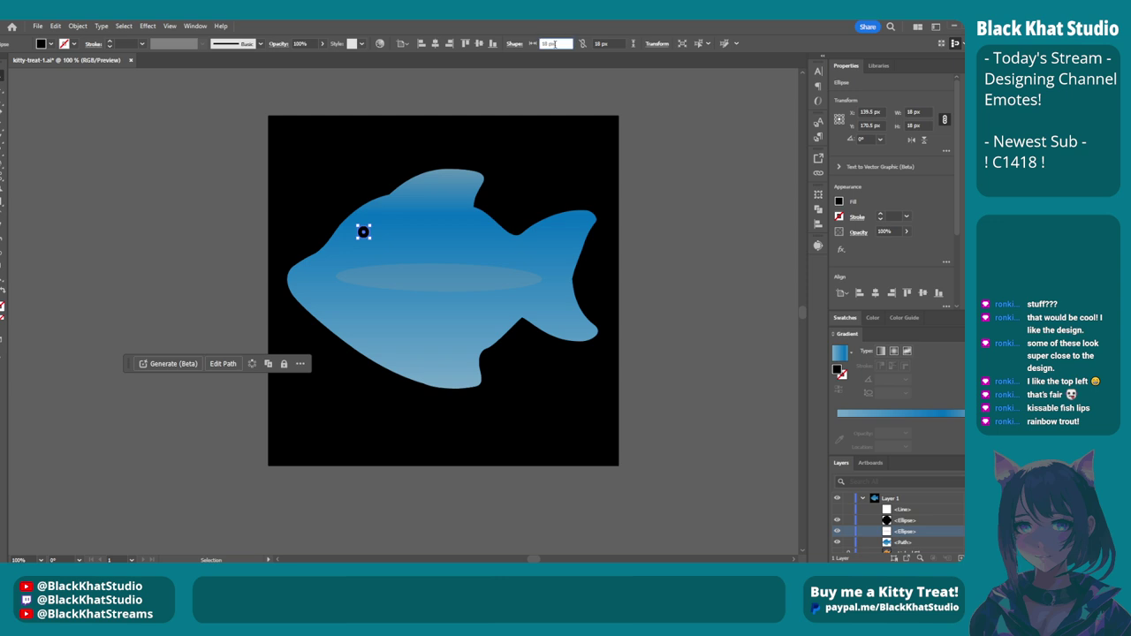
pyautogui.click(703, 225)
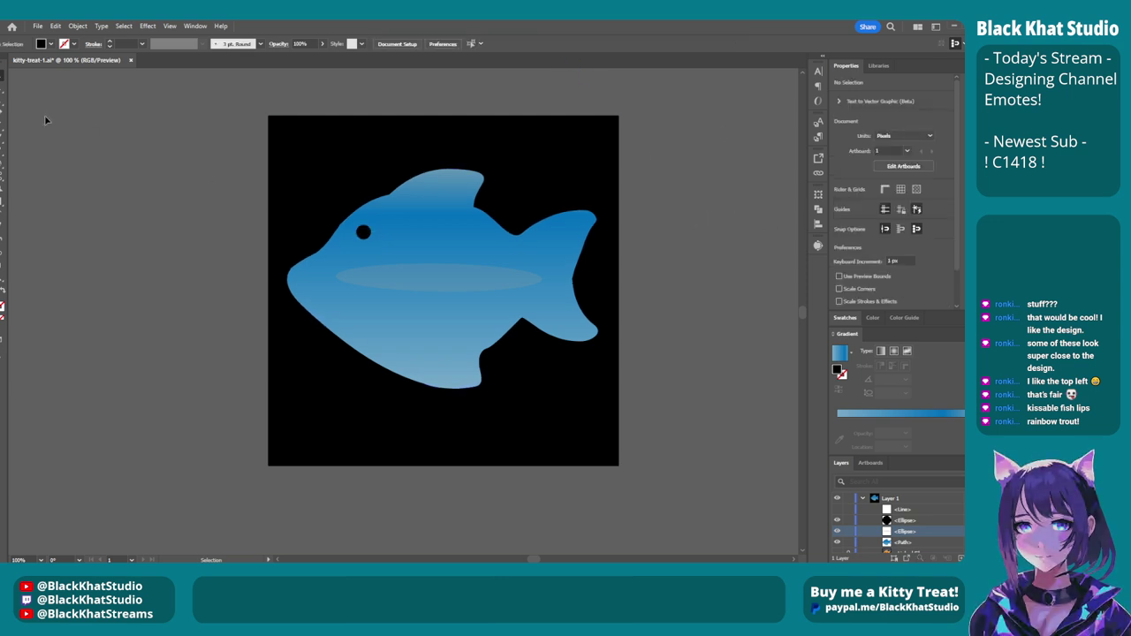
pyautogui.click(365, 232)
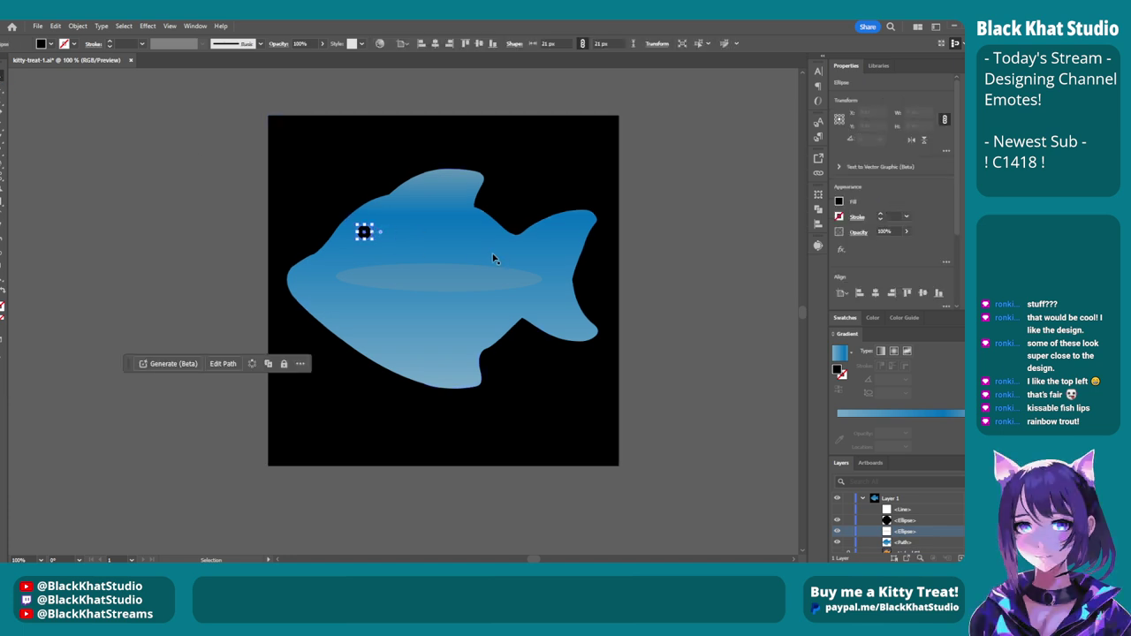
# Nudge the fish's black eye to the right, to X 149.5 px and Y 172.5 px.
pyautogui.press('Right')
pyautogui.press('Right')
pyautogui.press('Right')
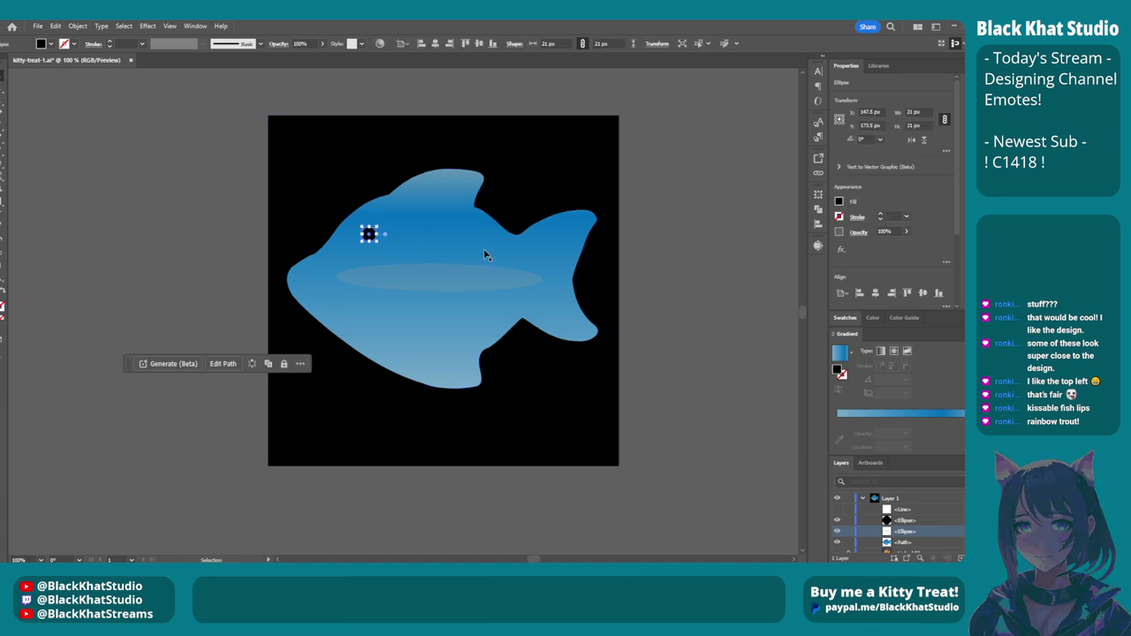
pyautogui.press('Right')
pyautogui.press('Right')
pyautogui.press('Right')
pyautogui.click(696, 284)
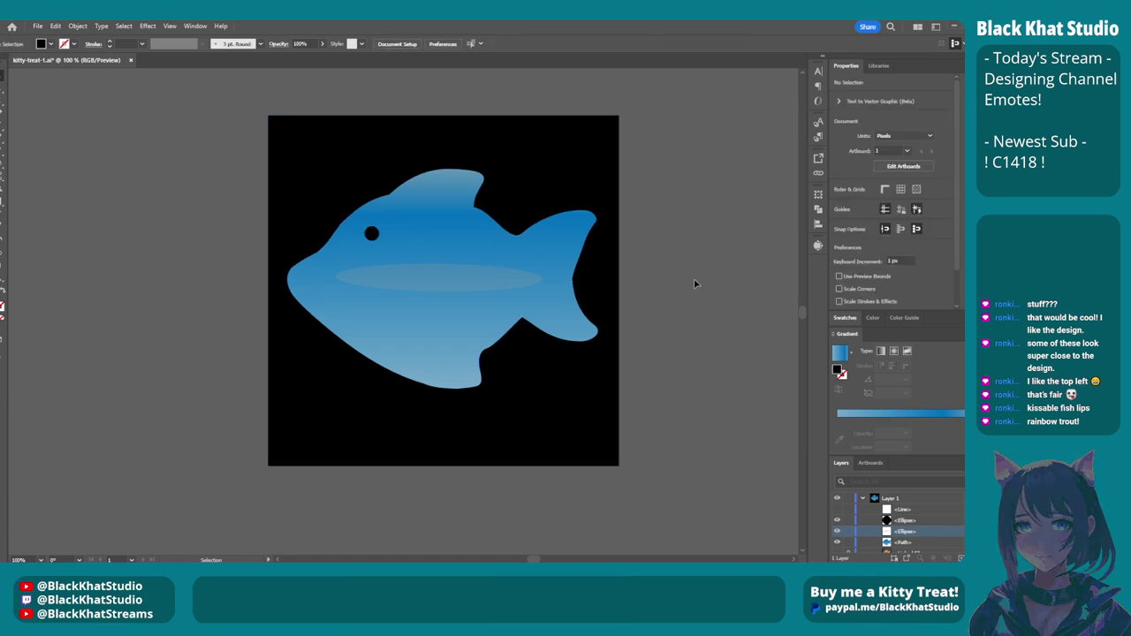
pyautogui.click(369, 234)
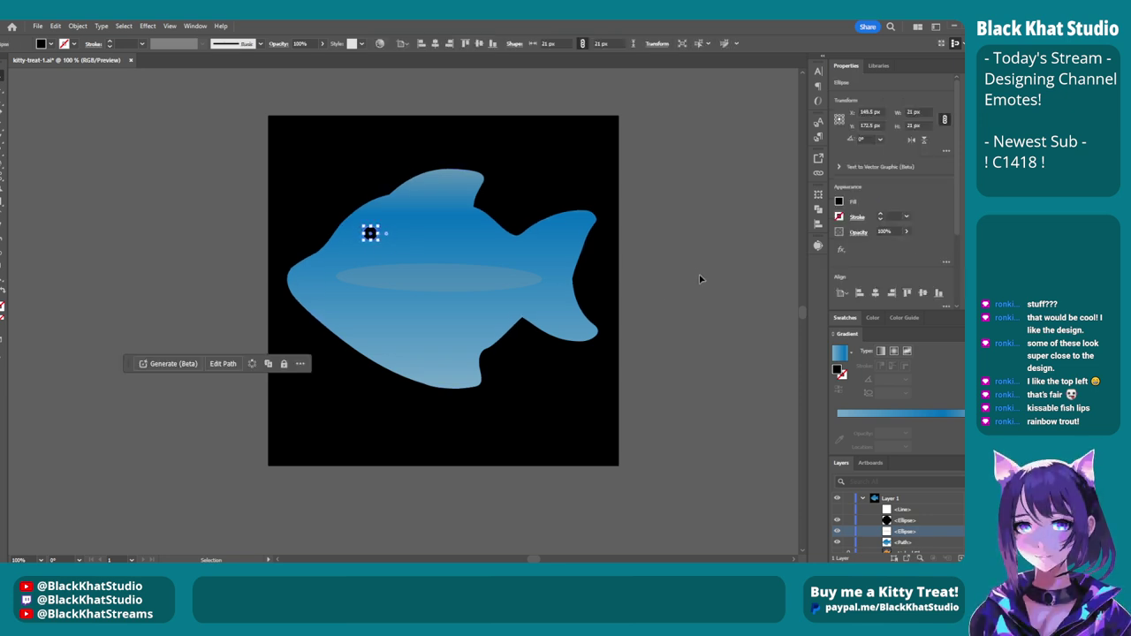
pyautogui.click(698, 280)
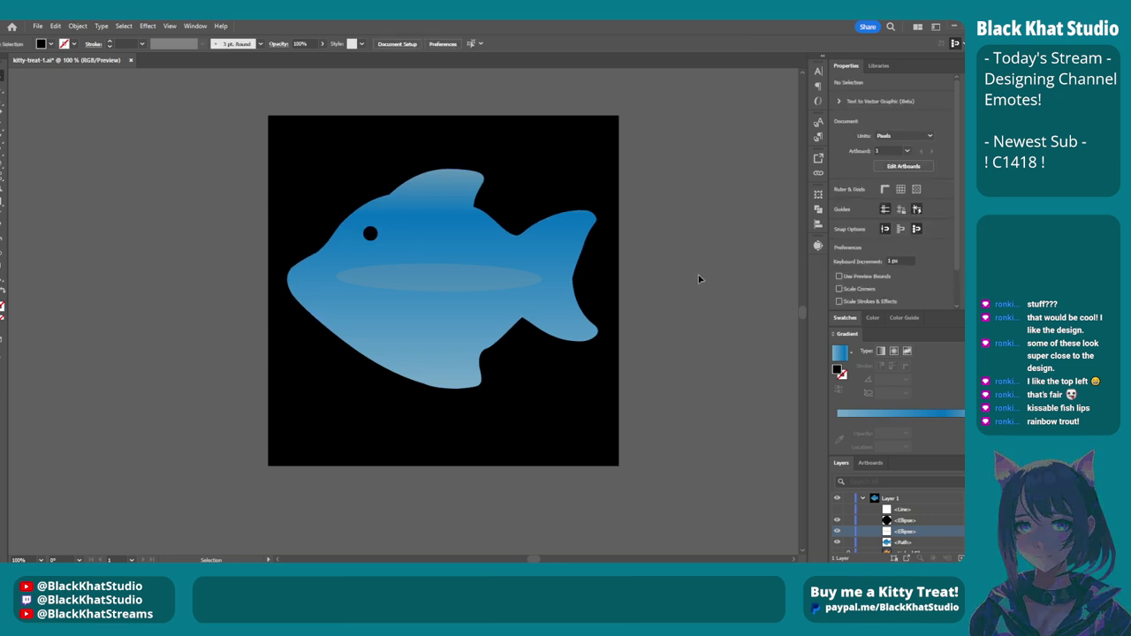
# Enlarge the fish's eye to 24 px wide and high.
pyautogui.click(371, 233)
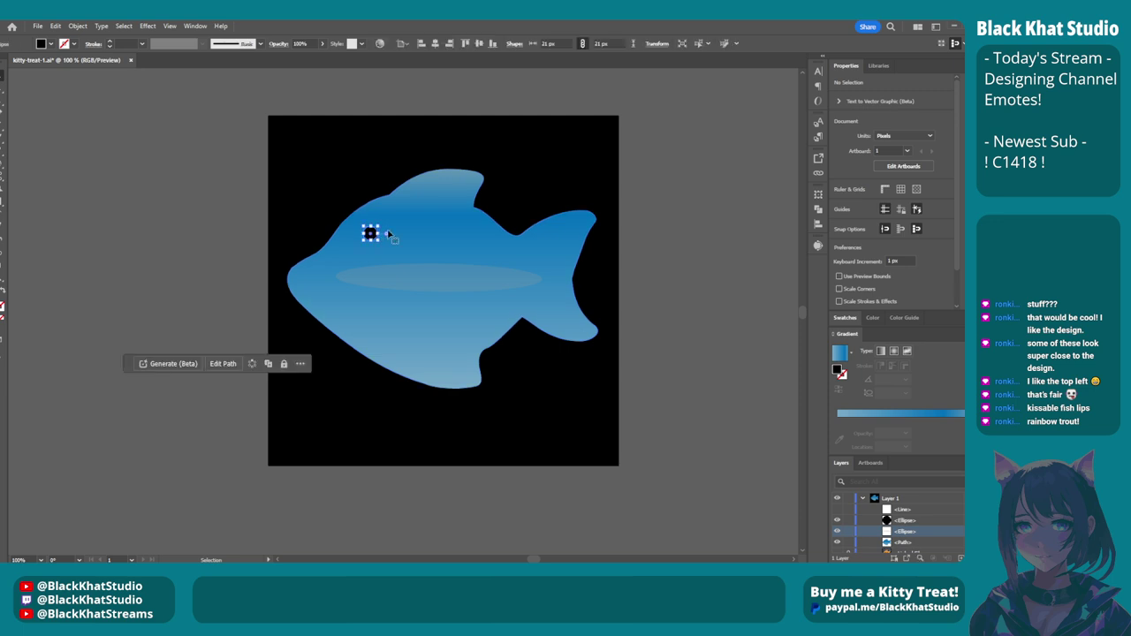
pyautogui.click(552, 43)
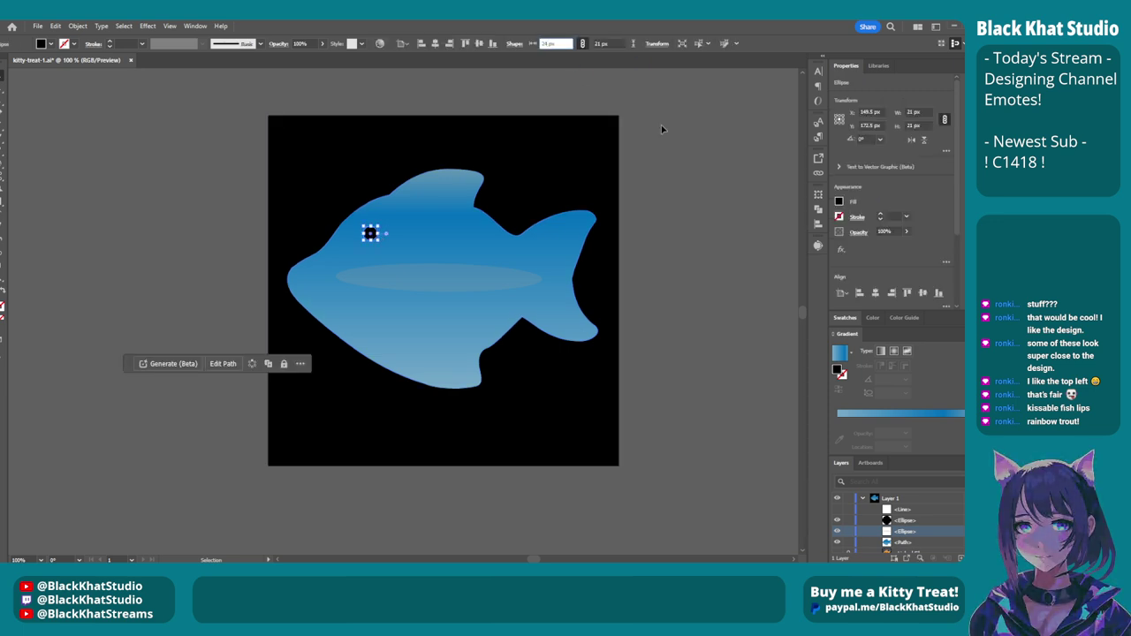
pyautogui.click(766, 303)
# Check how the fish reads at small emote sizes by viewing the artboard at 5% and 10% zoom.
pyautogui.scroll(-4, 583, 461)
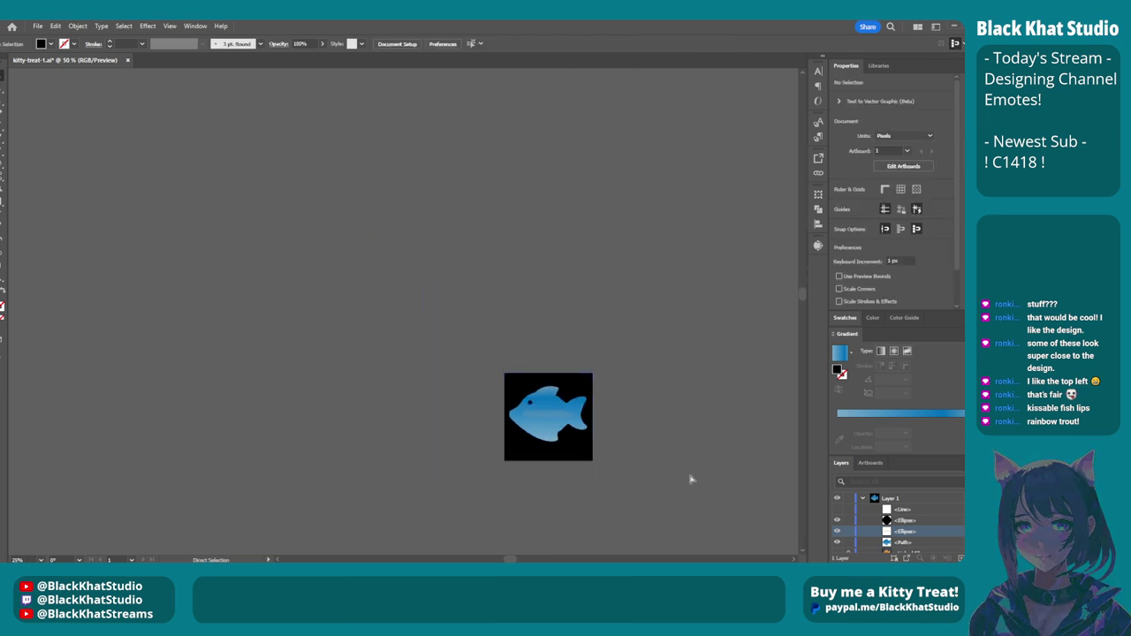
pyautogui.hscroll(3, 689, 475)
pyautogui.scroll(-3, 684, 474)
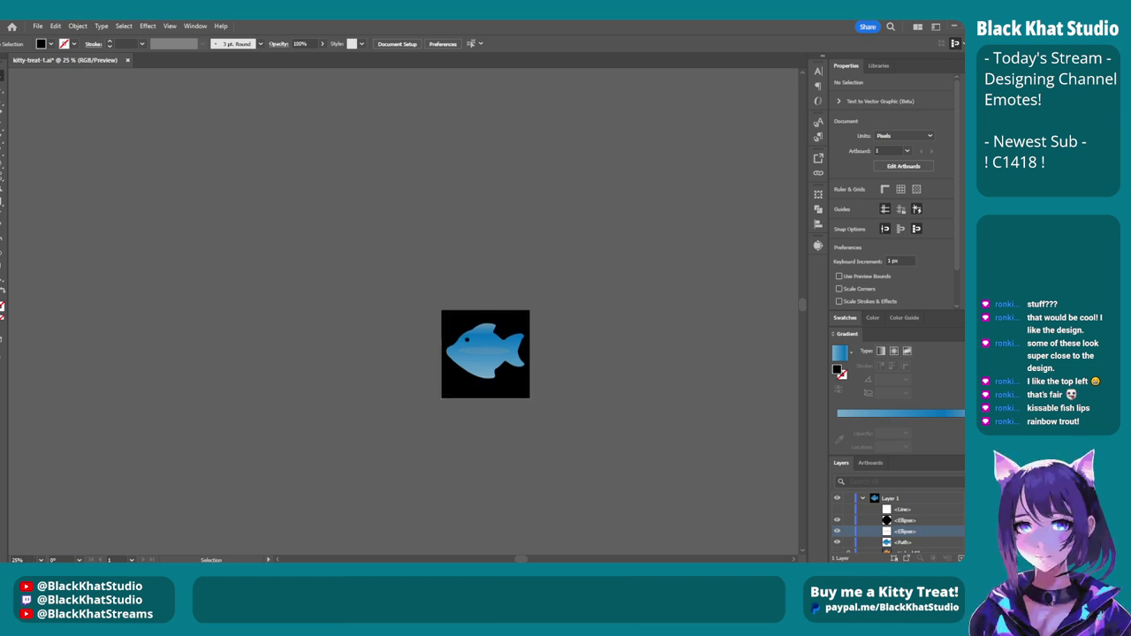
pyautogui.hotkey('ctrl', '-')
pyautogui.hotkey('ctrl', '-')
pyautogui.hotkey('ctrl', '-')
pyautogui.hotkey('ctrl', '-')
pyautogui.hotkey('ctrl', '-')
pyautogui.hotkey('ctrl', '-')
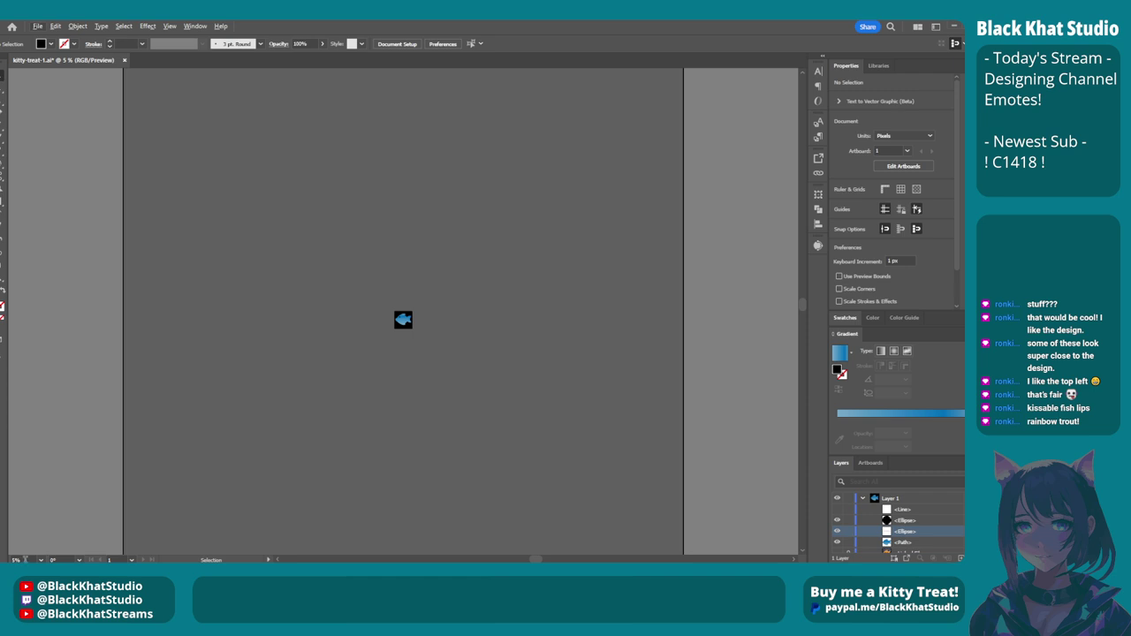
pyautogui.click(18, 559)
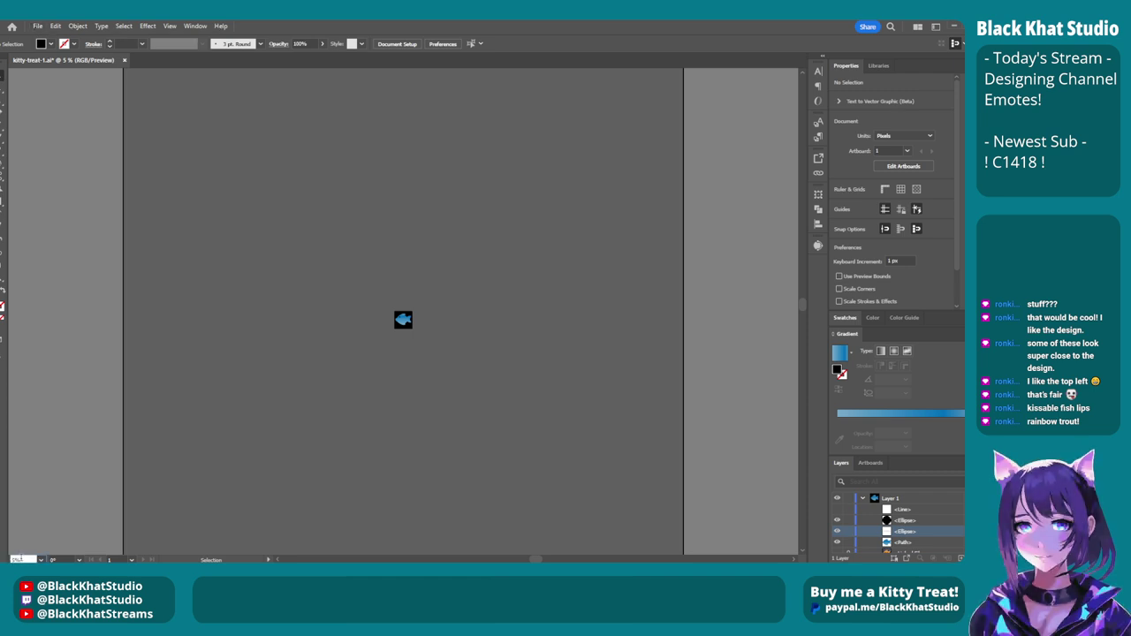
pyautogui.write('10')
pyautogui.press('Return')
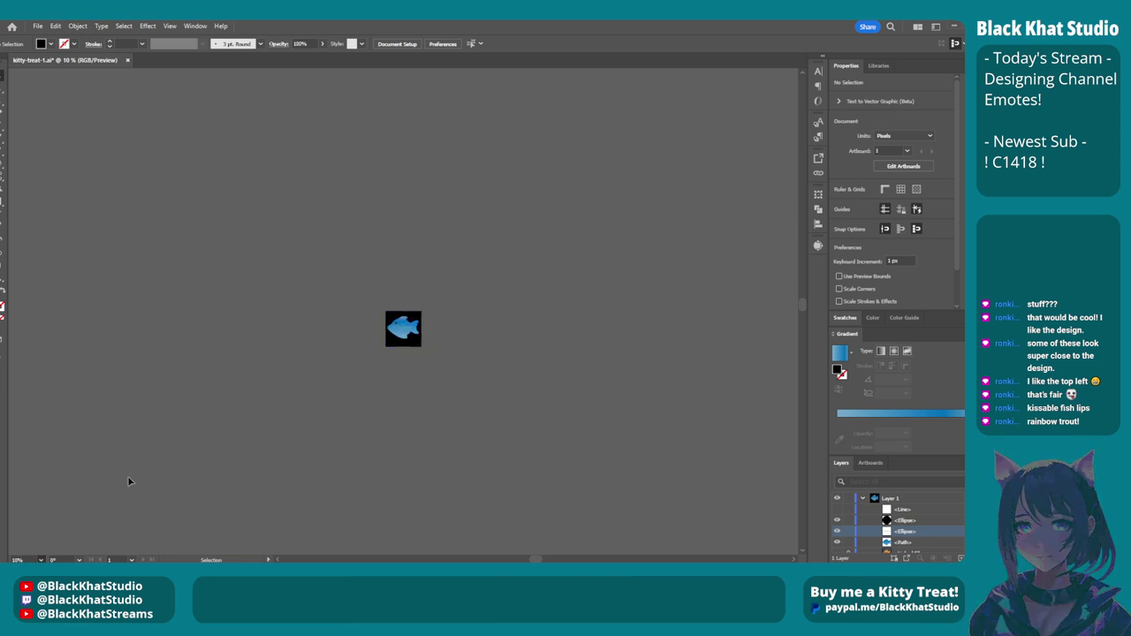
# Compare the fish's legibility at 25%, 20% and 5% zoom.
pyautogui.hotkey('ctrl', '=')
pyautogui.hotkey('ctrl', '=')
pyautogui.hotkey('ctrl', '=')
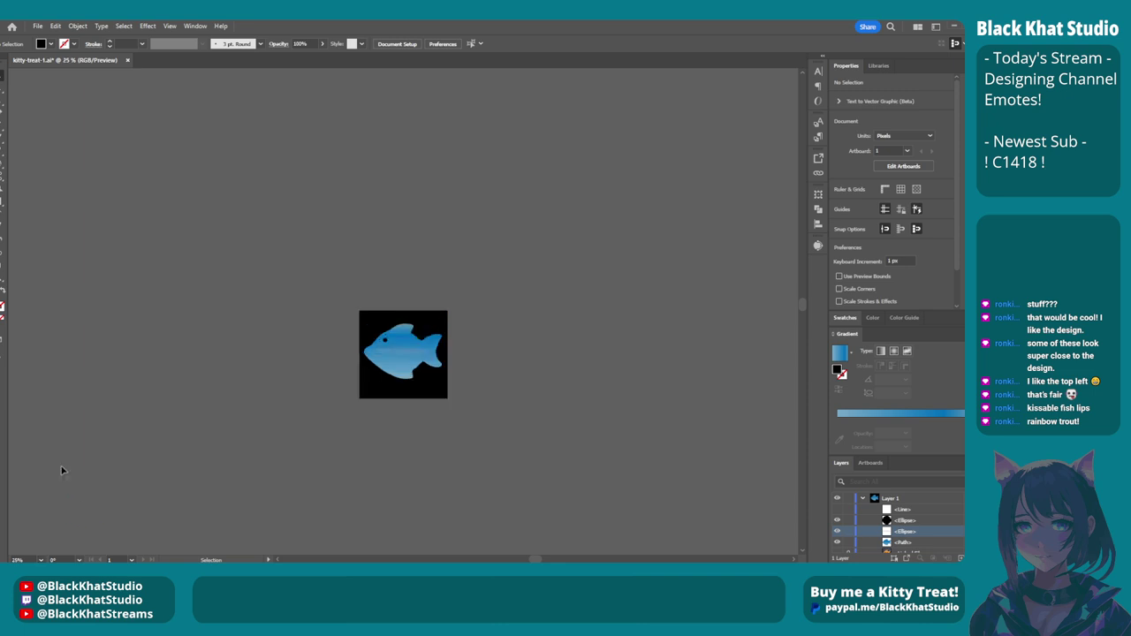
pyautogui.click(17, 559)
pyautogui.write('20')
pyautogui.press('Return')
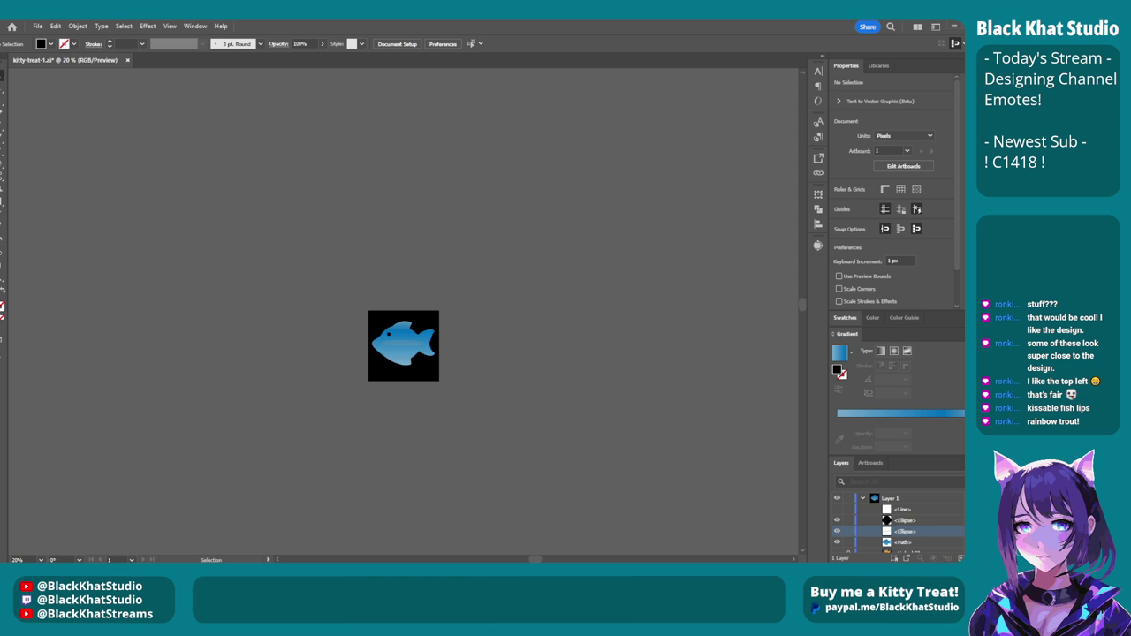
pyautogui.click(23, 558)
pyautogui.write('5')
pyautogui.press('Return')
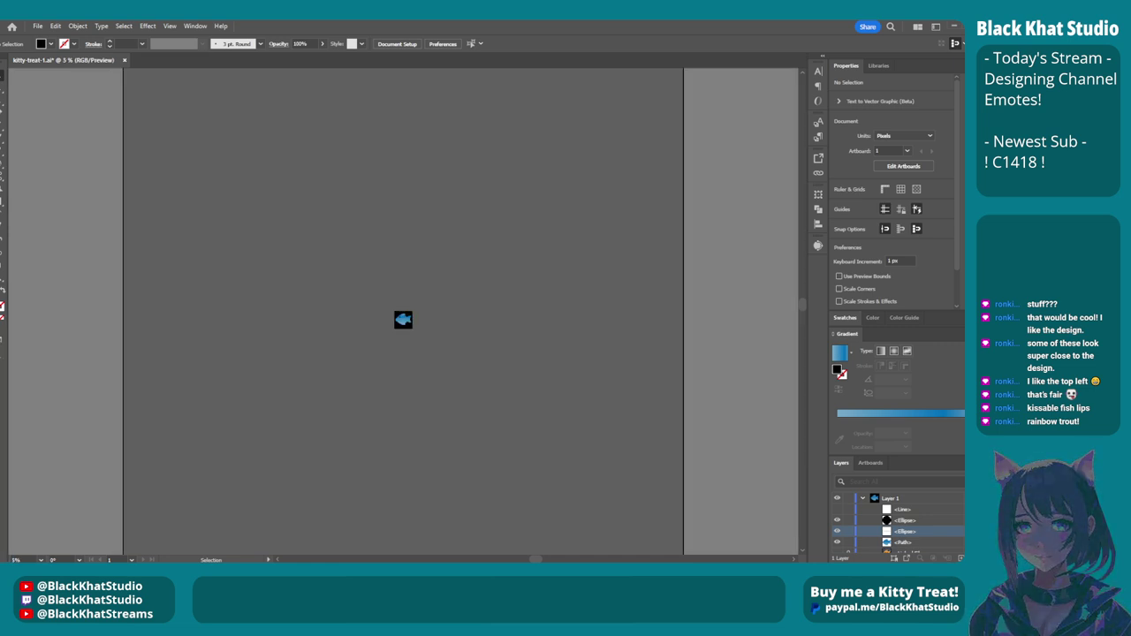
# Select the fish's eye and increase its size to 25 px, judging it with the artboard viewed at 5%.
pyautogui.scroll(3, 386, 346)
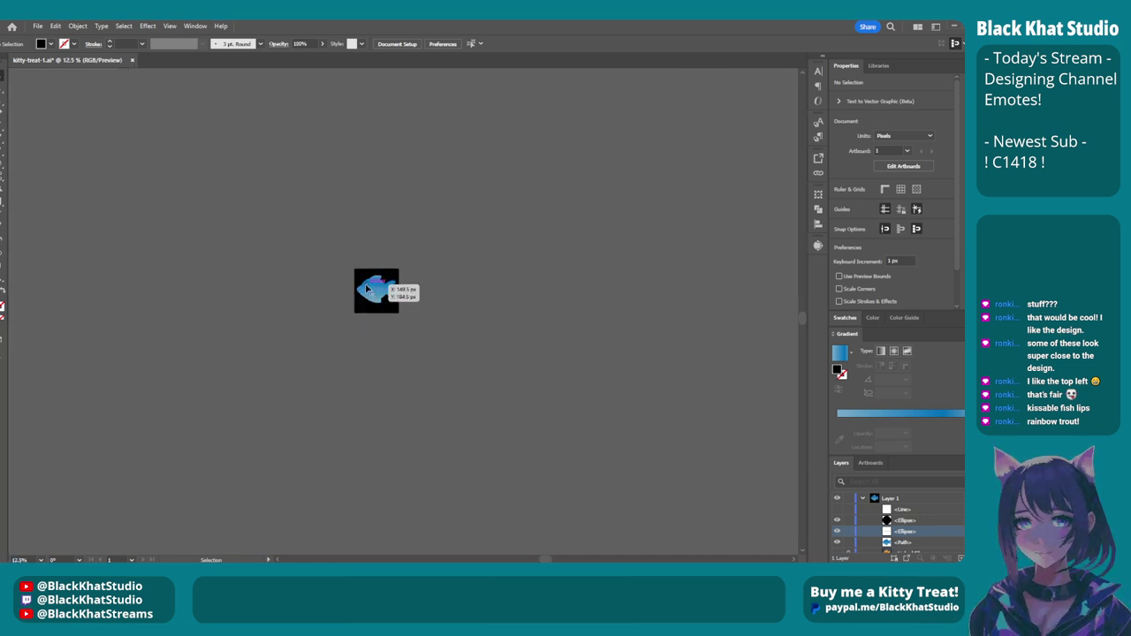
pyautogui.scroll(5, 367, 289)
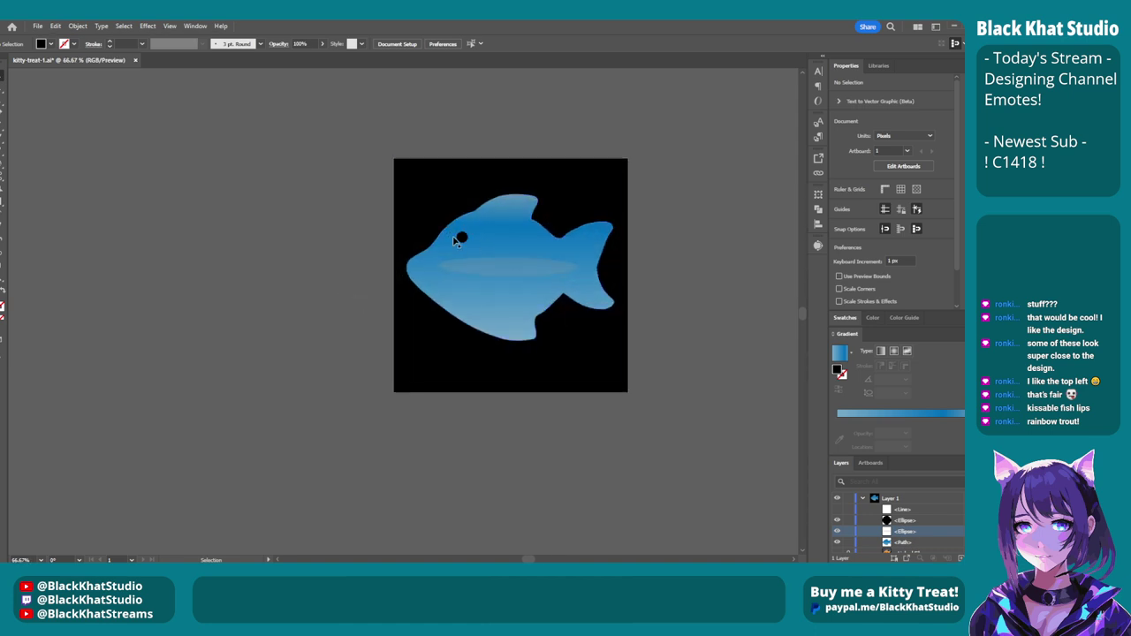
pyautogui.click(455, 241)
pyautogui.scroll(-5, 655, 362)
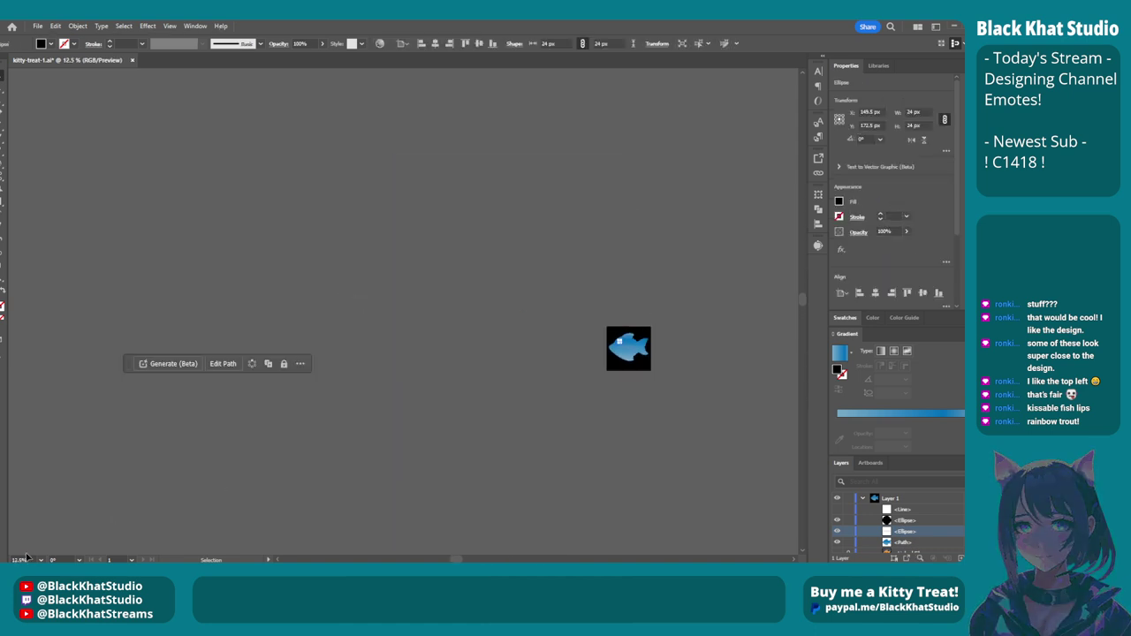
pyautogui.scroll(-3, 253, 291)
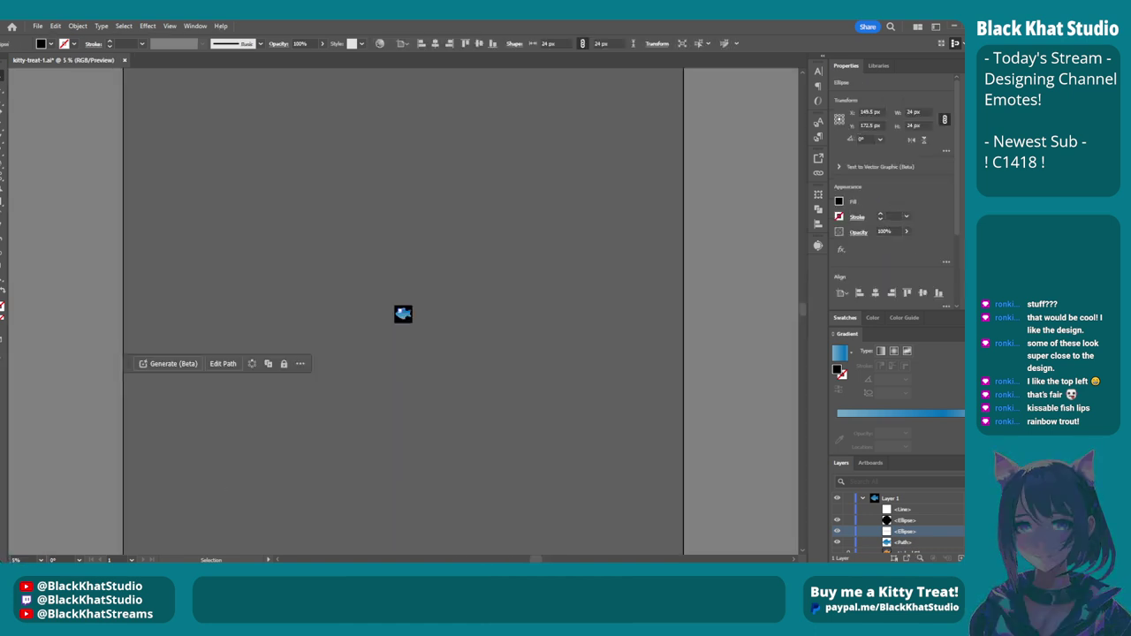
pyautogui.click(548, 43)
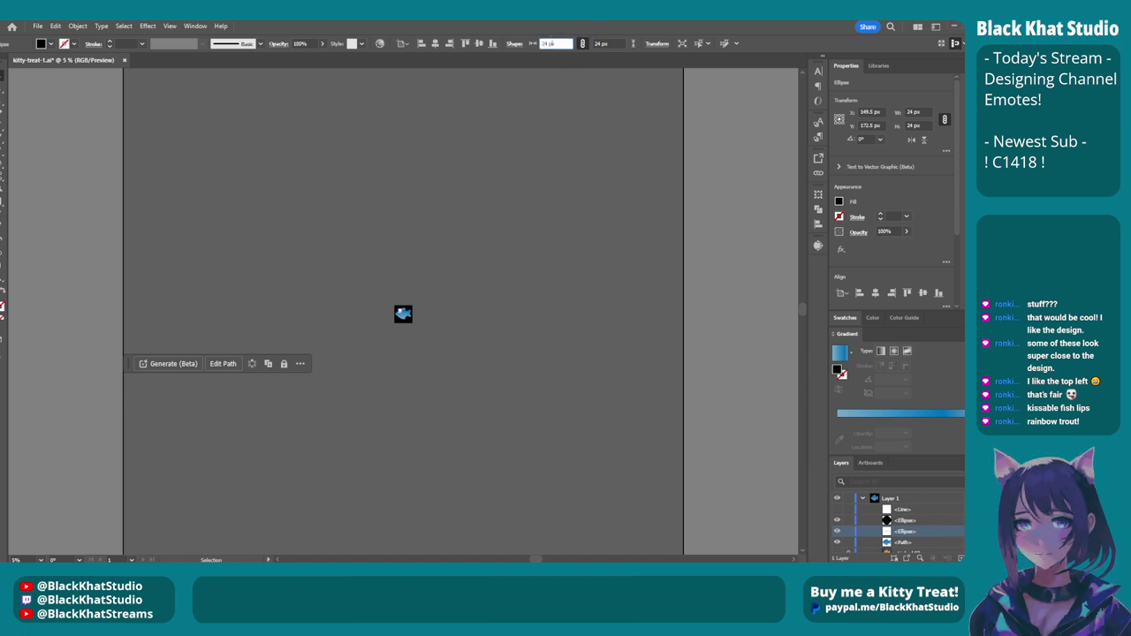
pyautogui.press('Return')
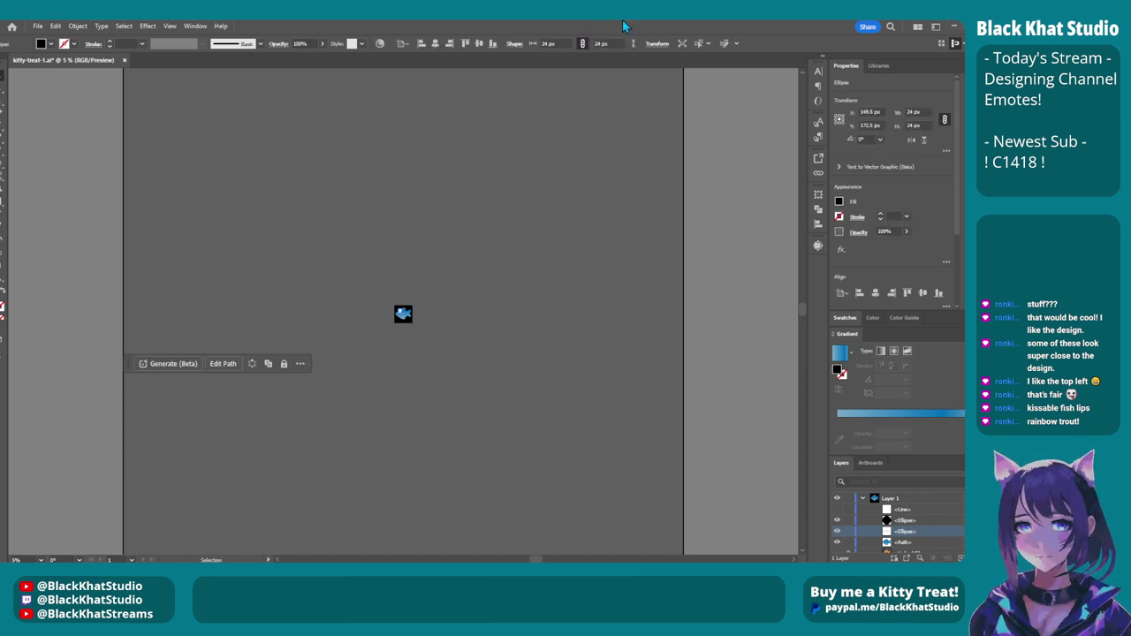
pyautogui.click(555, 43)
pyautogui.press('Up')
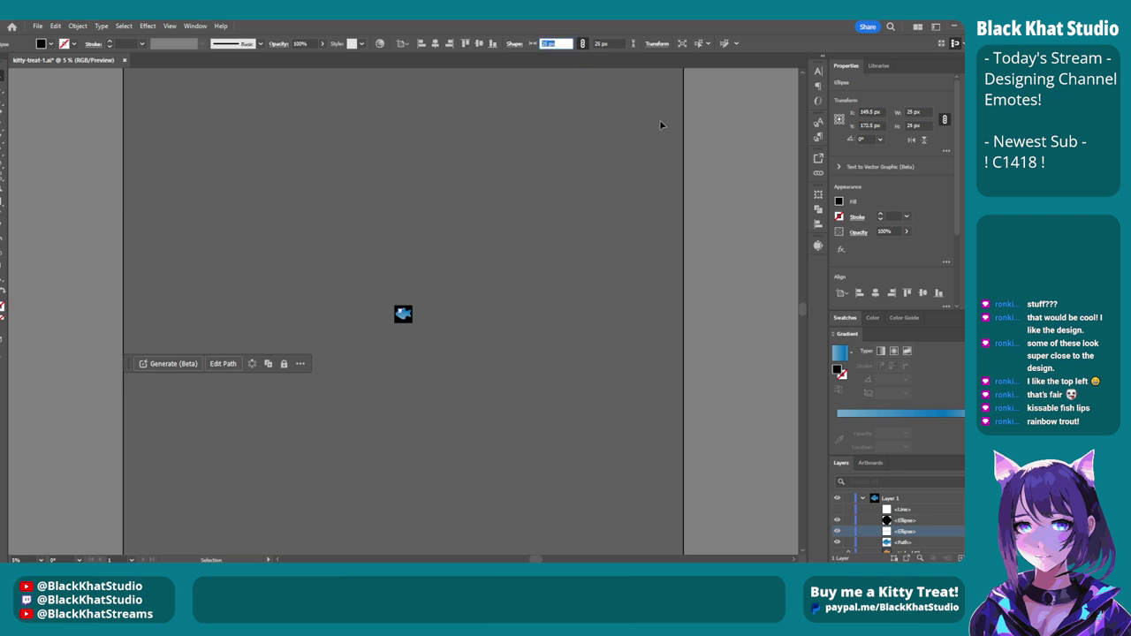
pyautogui.click(749, 285)
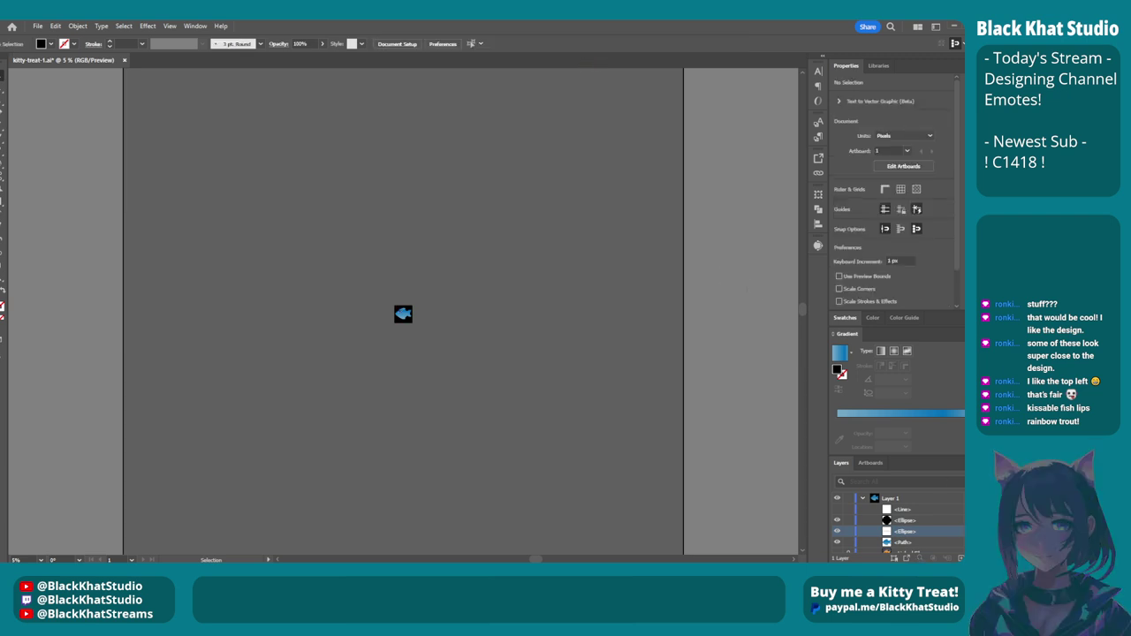
# Reselect the fish's eye and enlarge it proportionally to 28 px, checking it unselected at small scale.
pyautogui.hotkey('ctrl', 'z')
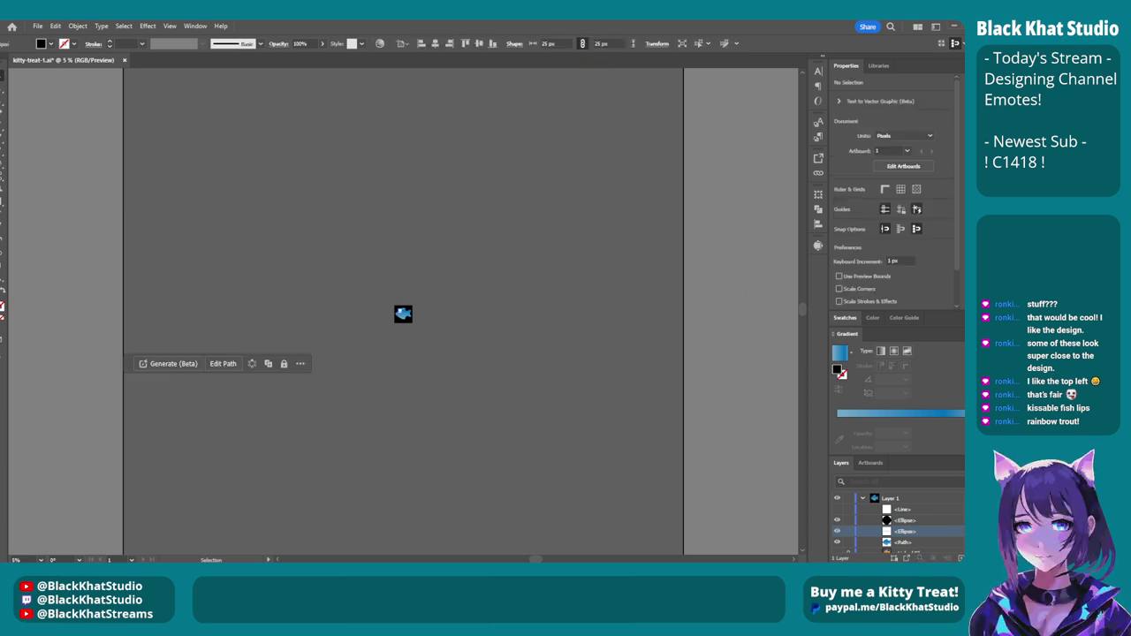
pyautogui.click(776, 262)
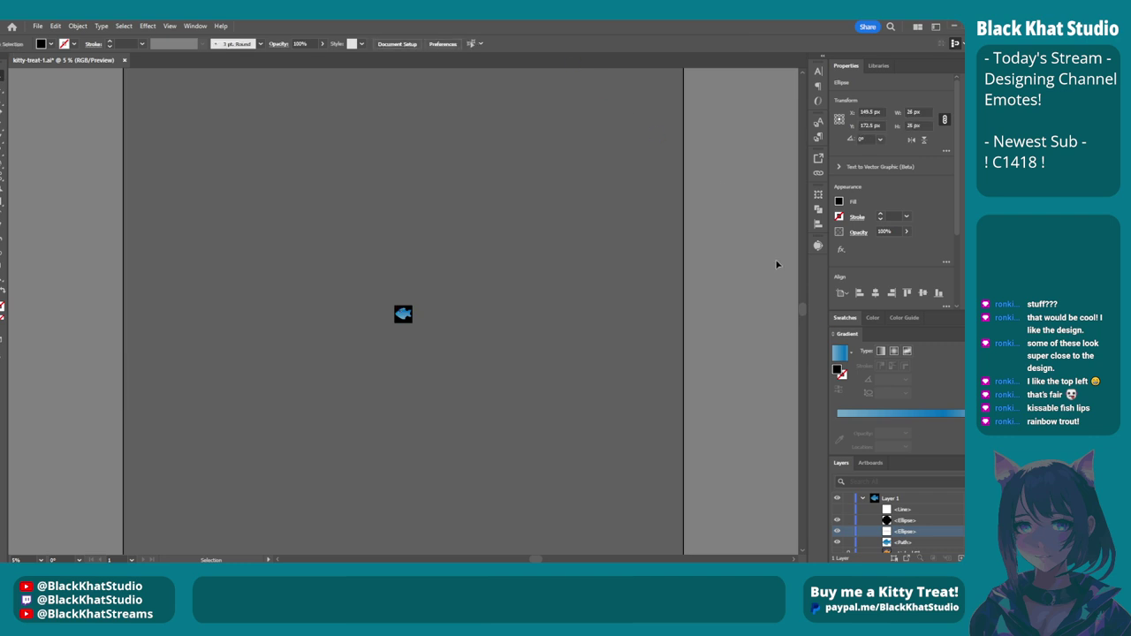
pyautogui.hotkey('ctrl', 'z')
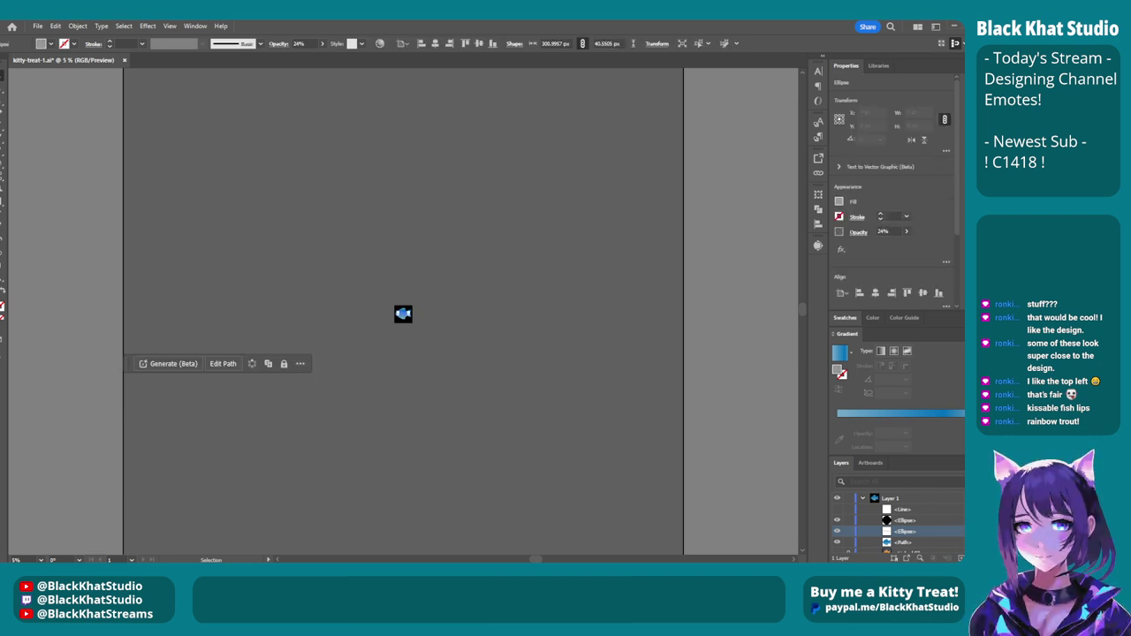
pyautogui.click(718, 248)
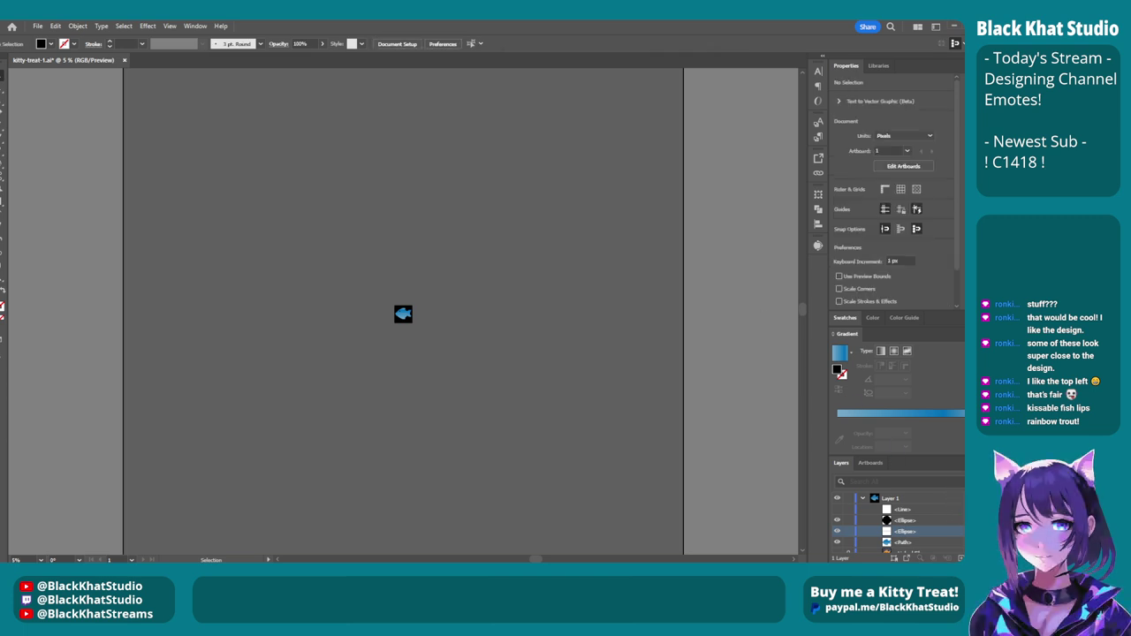
pyautogui.hotkey('ctrl', 'z')
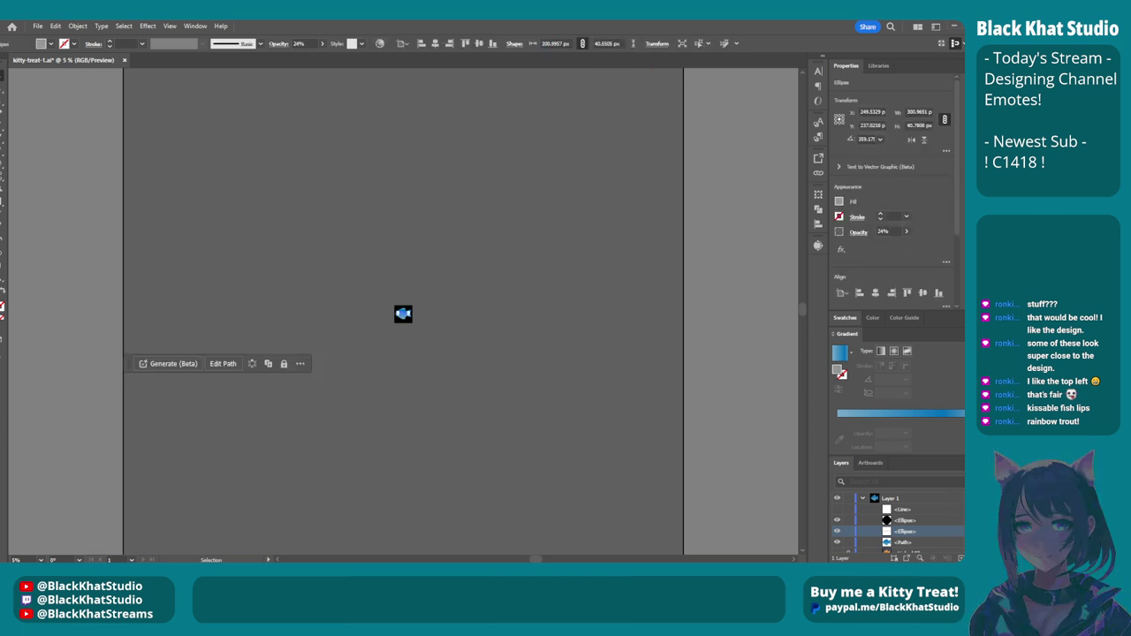
pyautogui.hotkey('ctrl', 'z')
pyautogui.click(555, 43)
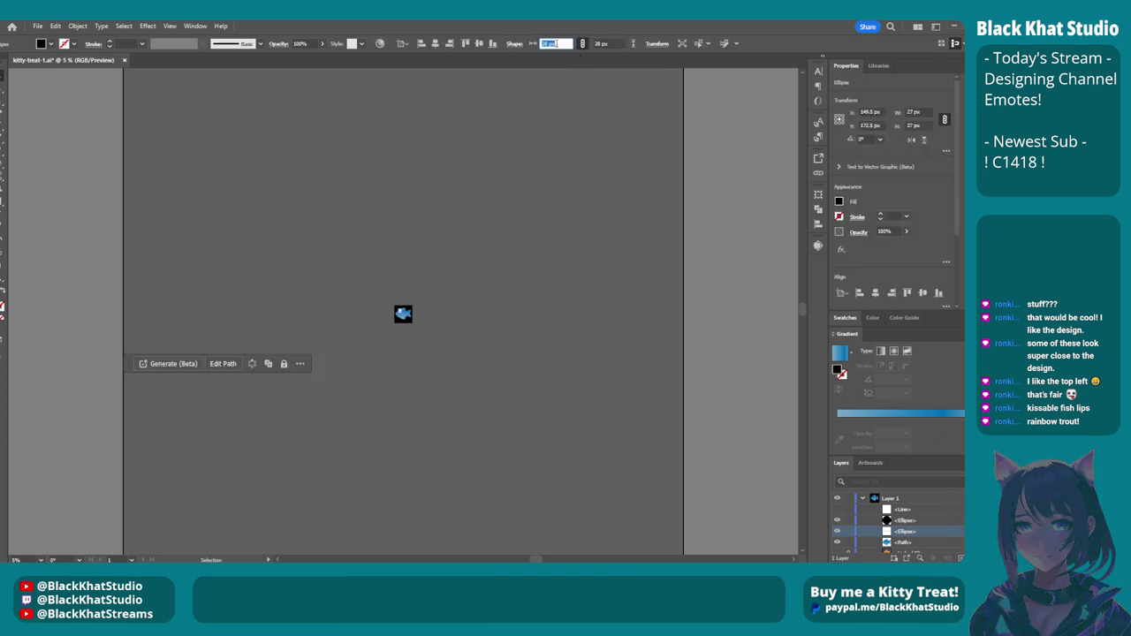
pyautogui.click(668, 181)
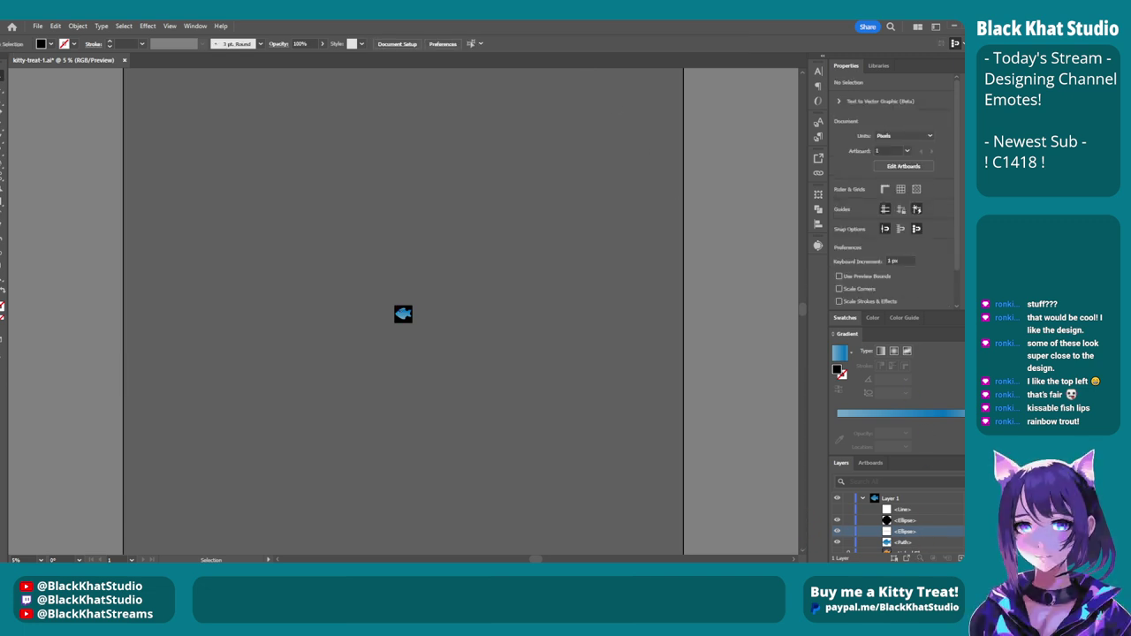
# Enlarge the fish's eye proportionally to 30 px and compare it with the selection cleared.
pyautogui.hotkey('ctrl', 'z')
pyautogui.click(558, 43)
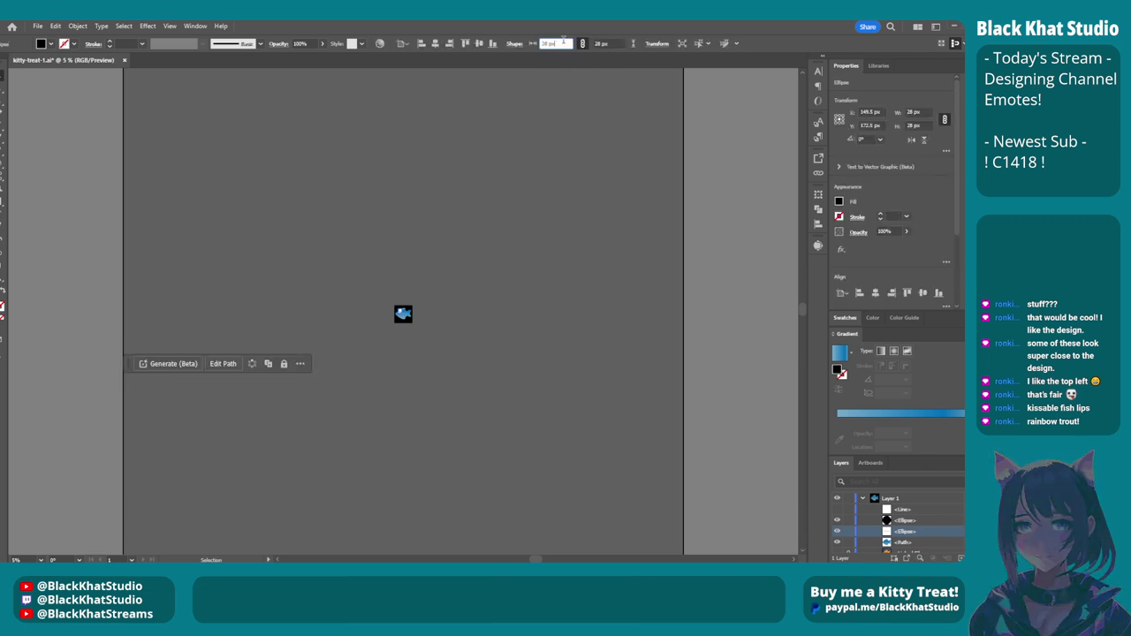
pyautogui.click(573, 206)
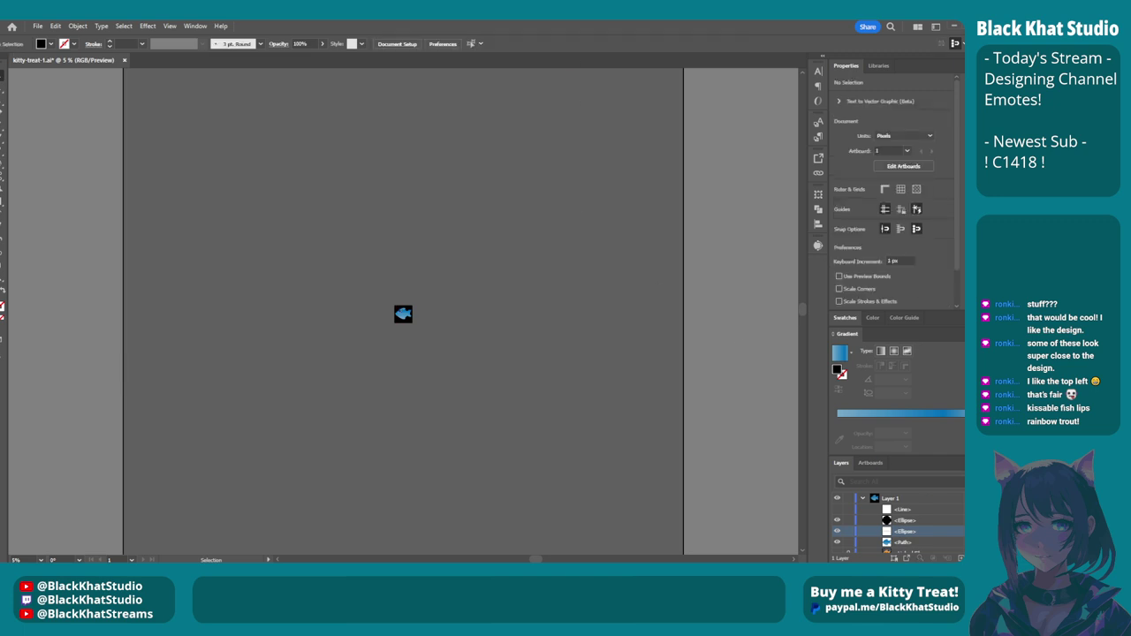
pyautogui.hotkey('ctrl', 'z')
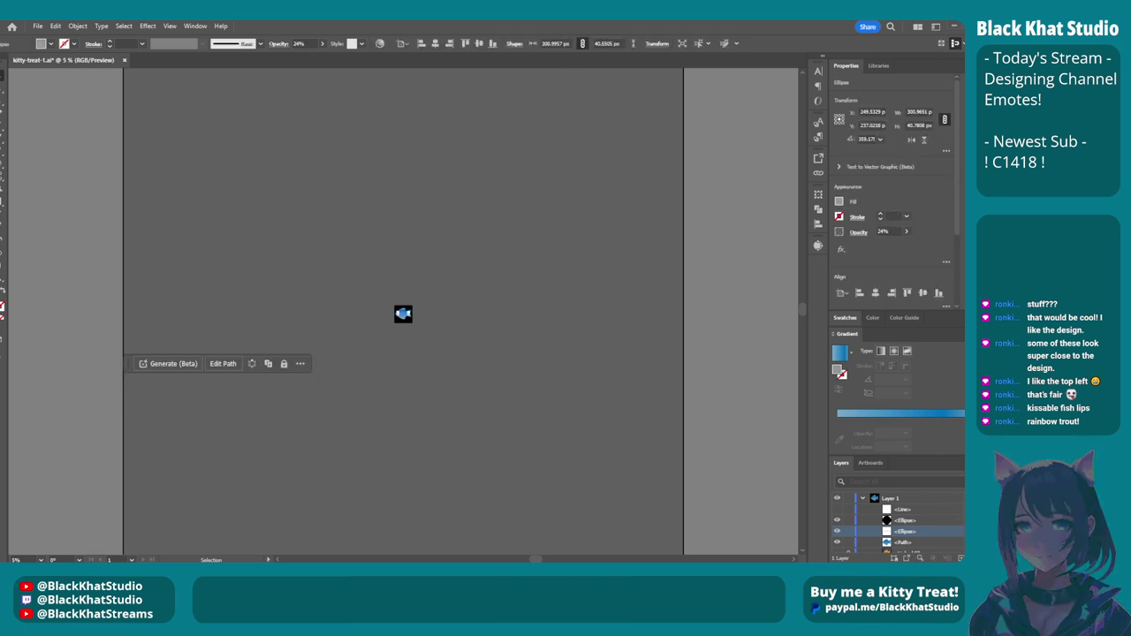
pyautogui.hotkey('ctrl', 'z')
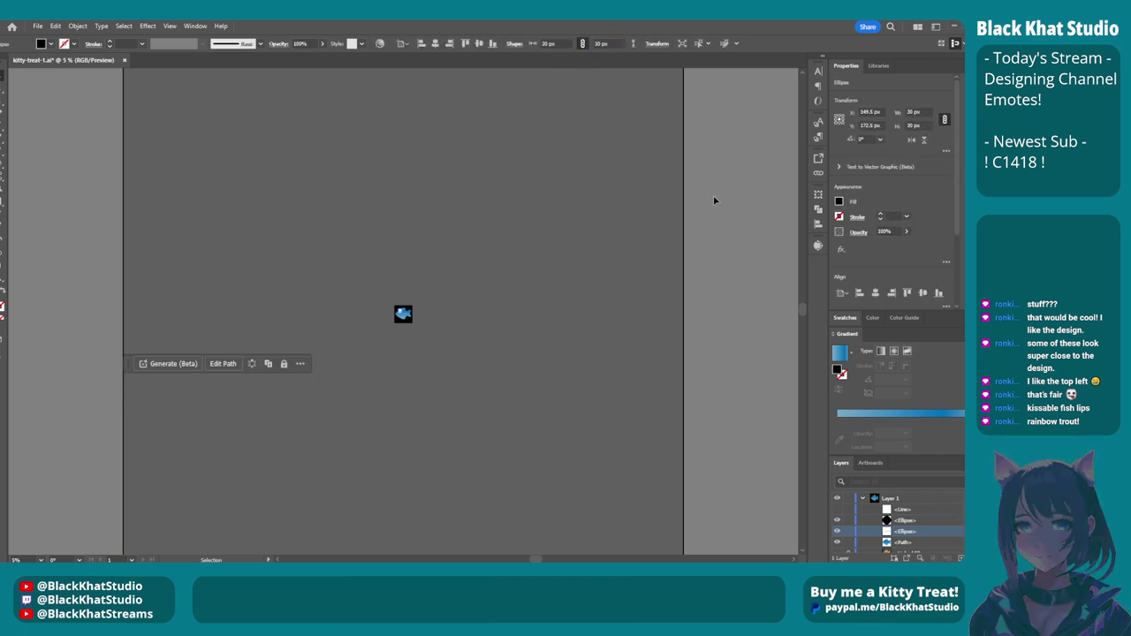
pyautogui.click(713, 201)
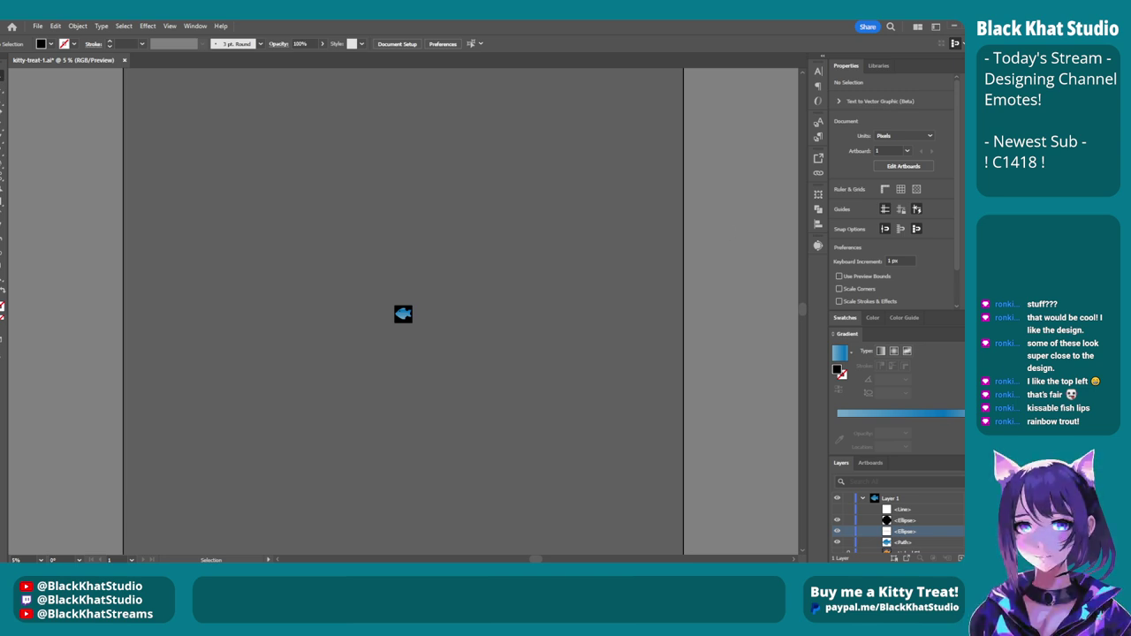
pyautogui.hotkey('ctrl', 'z')
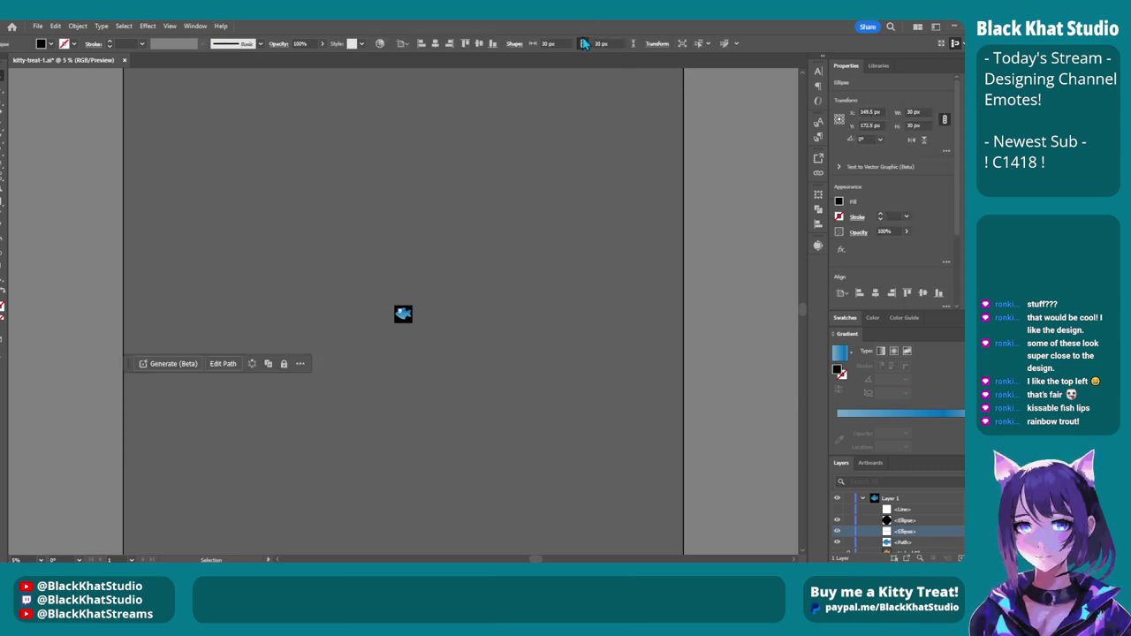
# Enlarge the fish's eye proportionally to 32 px and judge it unselected at 6.25% zoom.
pyautogui.click(767, 228)
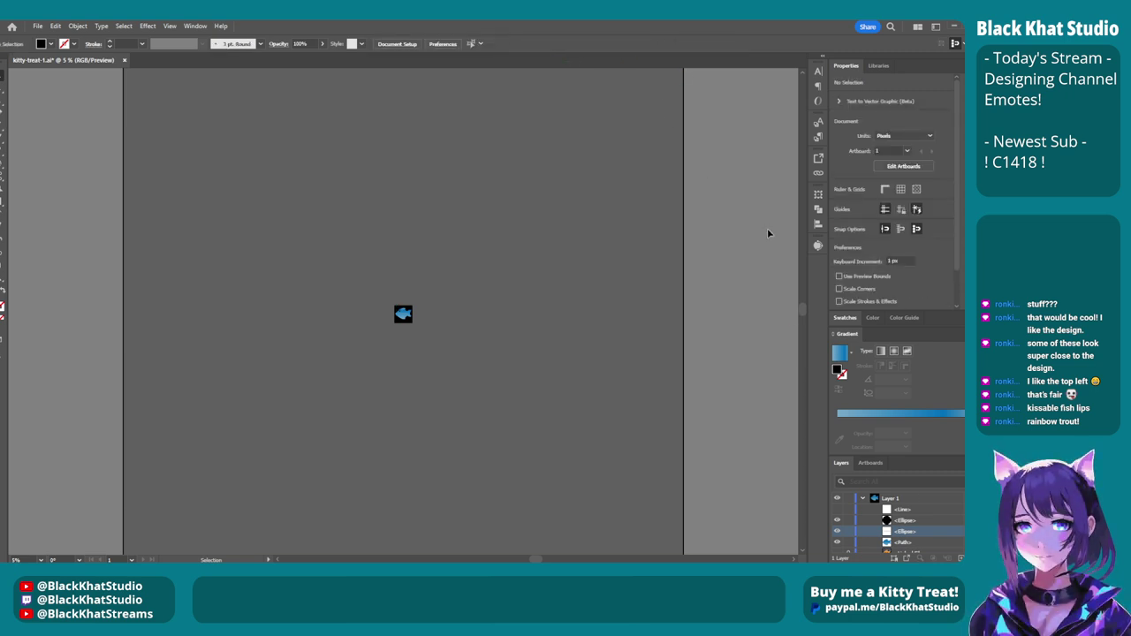
pyautogui.scroll(1, 402, 324)
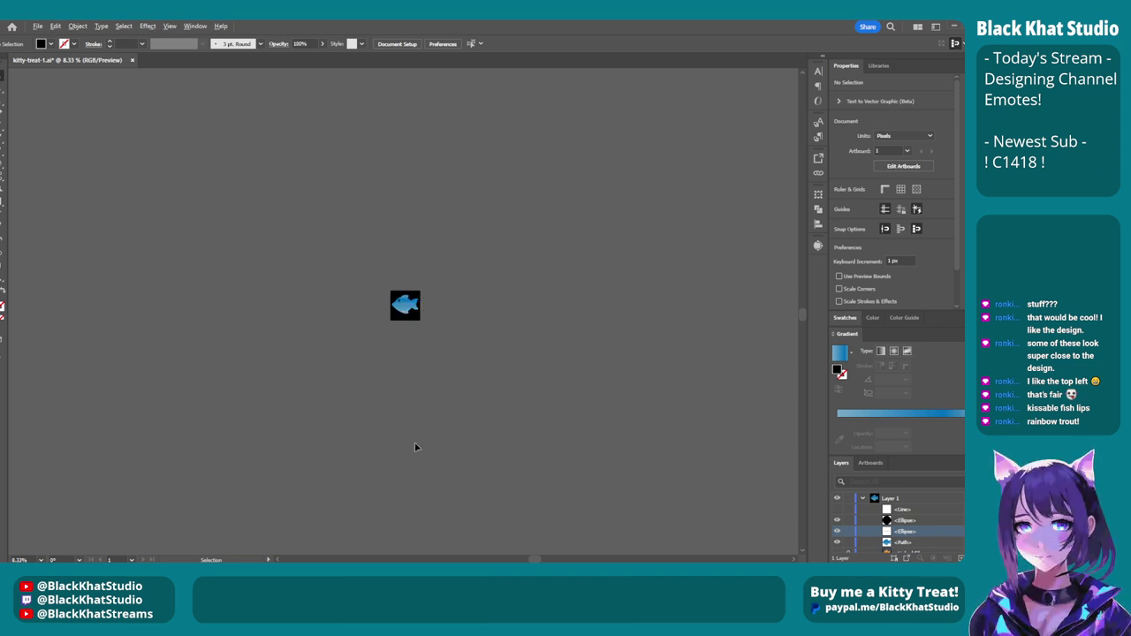
pyautogui.scroll(-1, 416, 447)
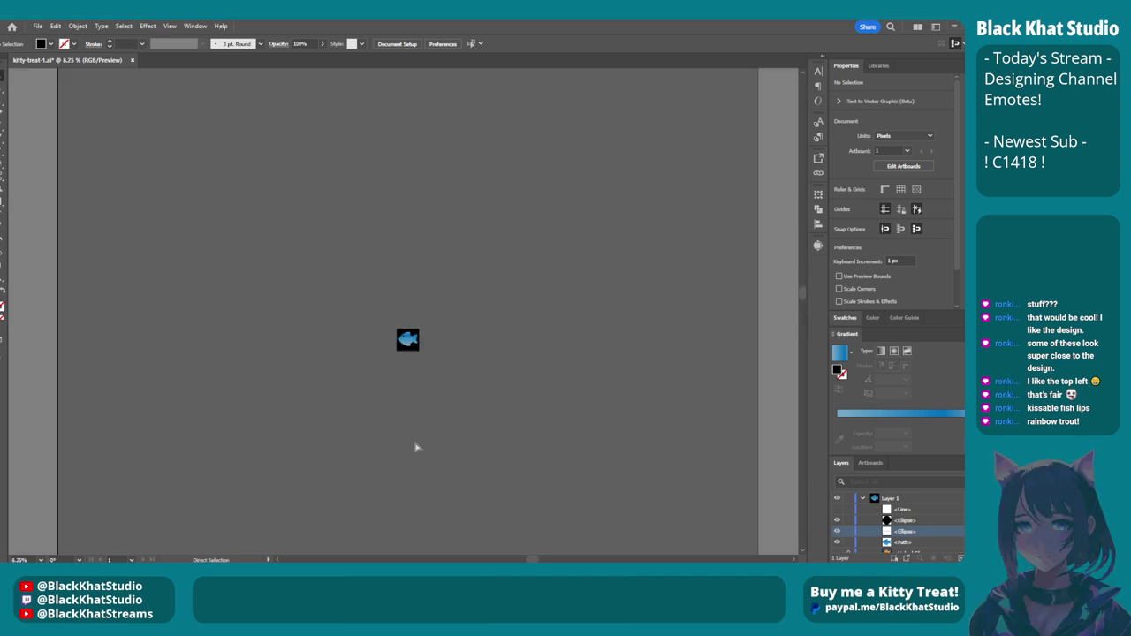
pyautogui.hscroll(-1, 415, 447)
pyautogui.scroll(1, 505, 323)
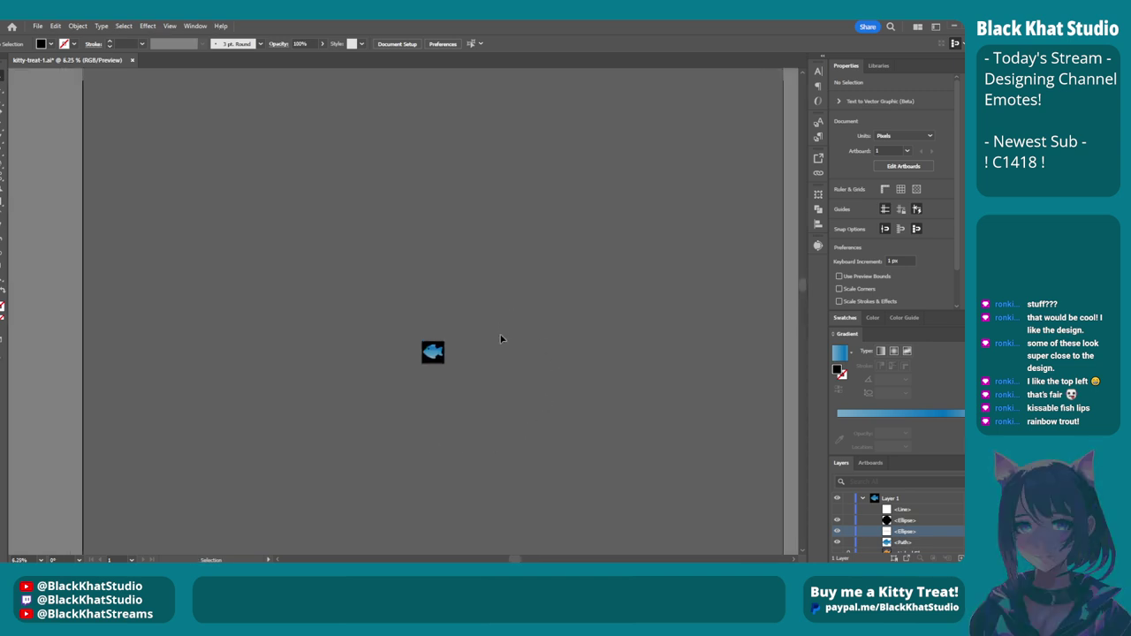
pyautogui.scroll(-1, 500, 340)
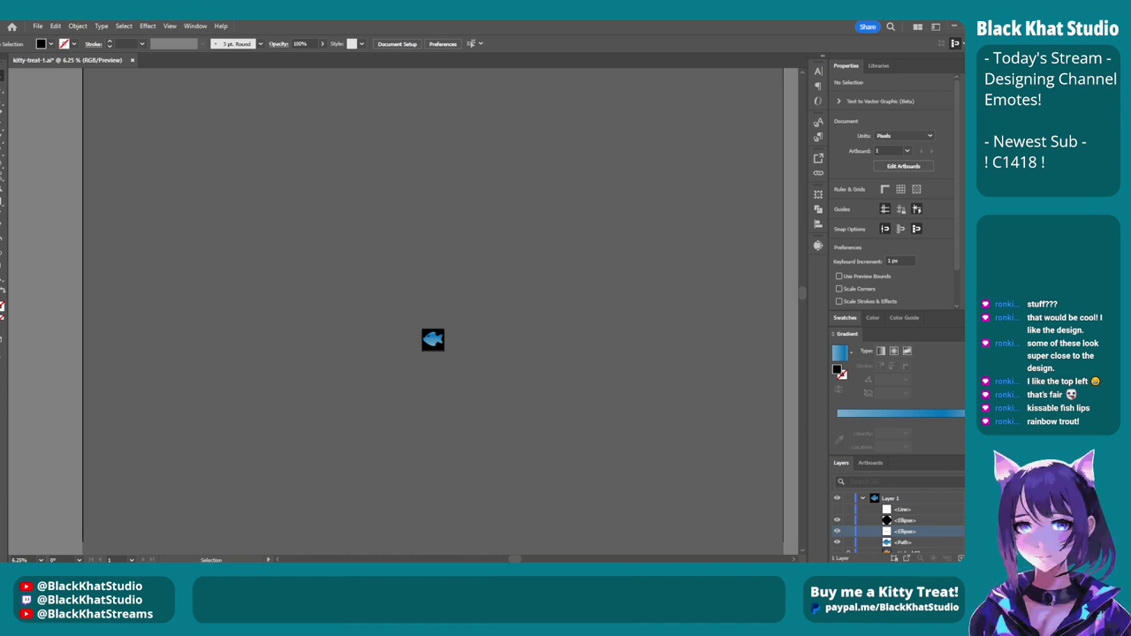
pyautogui.click(947, 530)
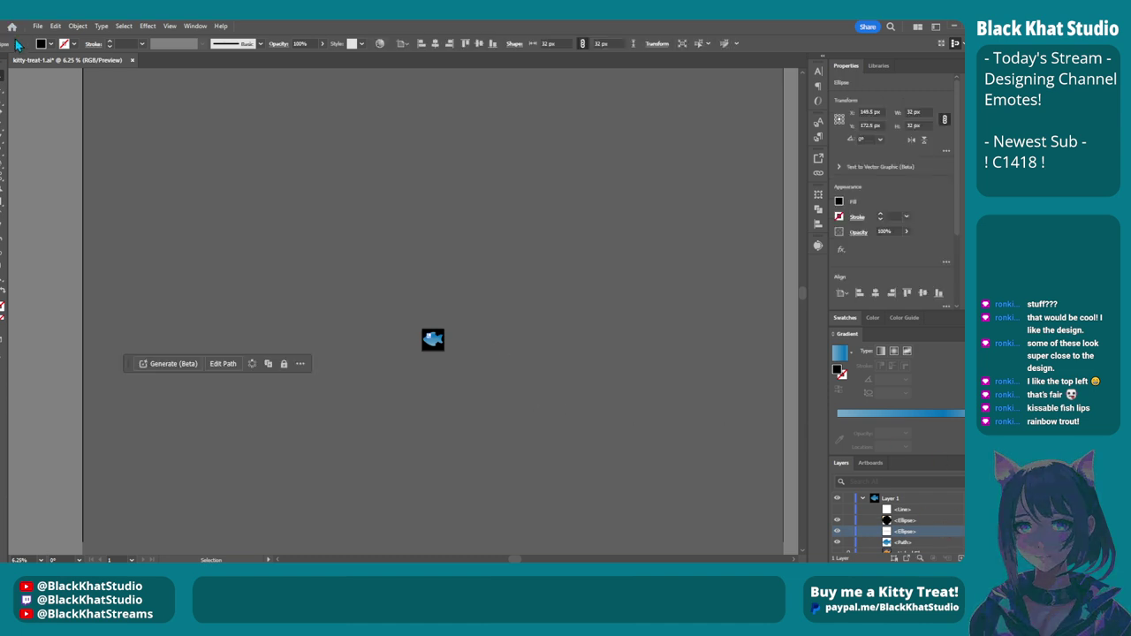
pyautogui.click(92, 181)
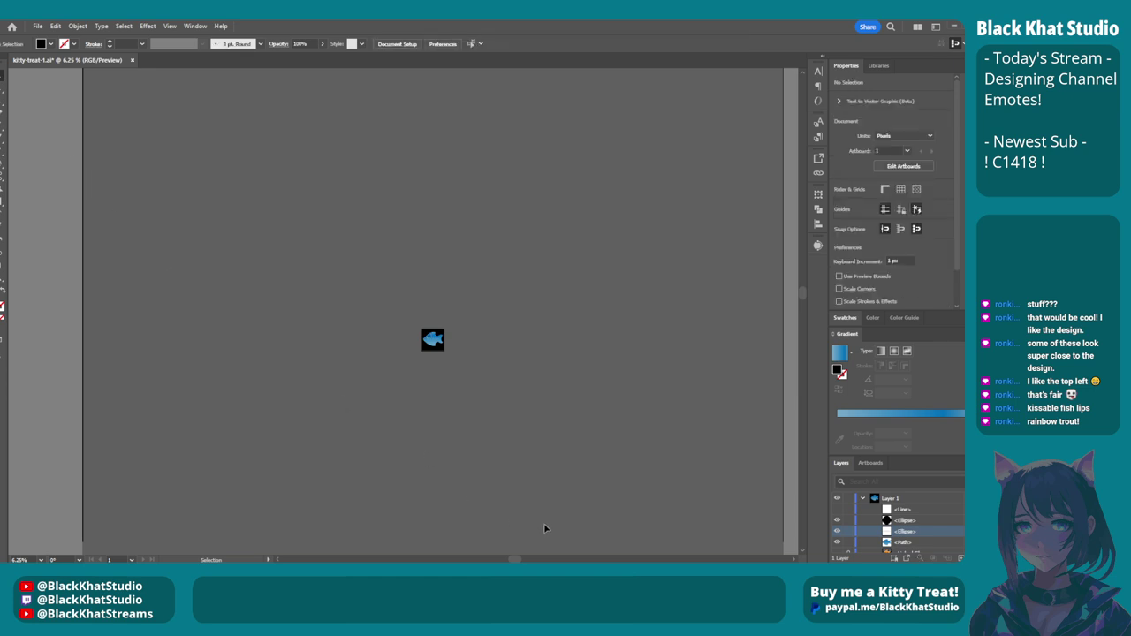
# Move the fish's eye to X 171.5 px, Y 178.5 px, check it unselected, and save the file.
pyautogui.hotkey('ctrl', 'z')
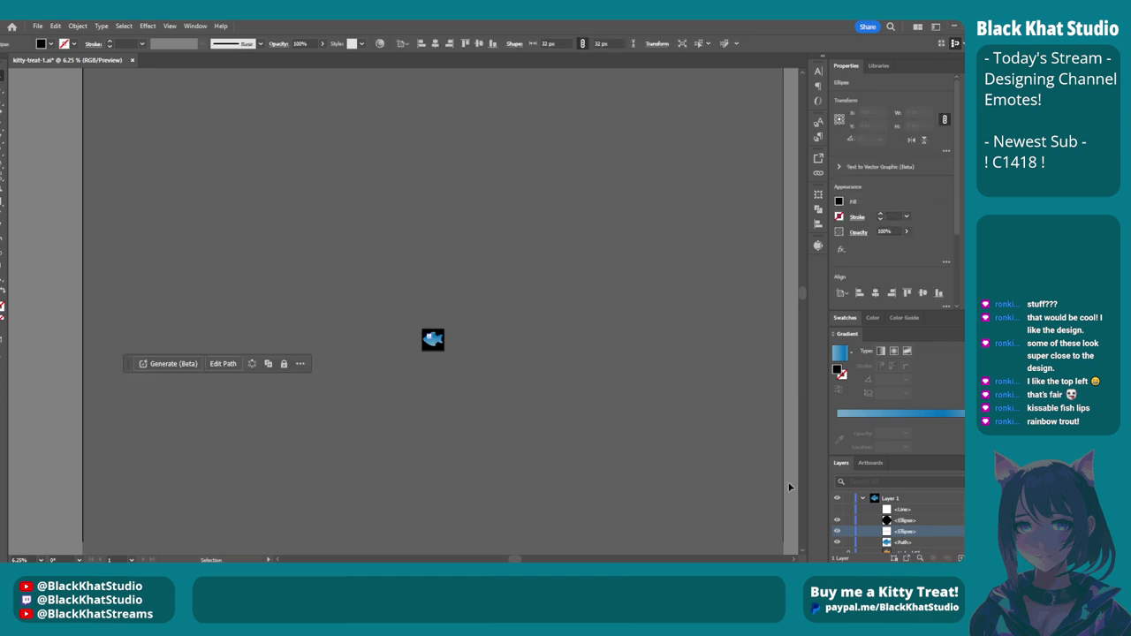
pyautogui.click(691, 430)
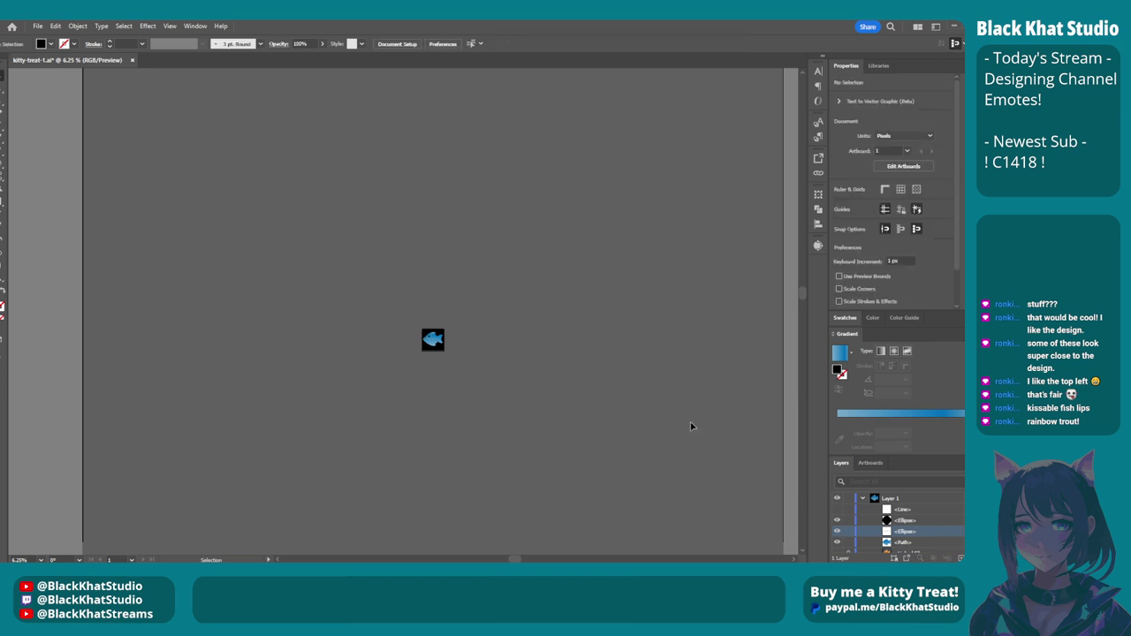
pyautogui.hotkey('ctrl', 'z')
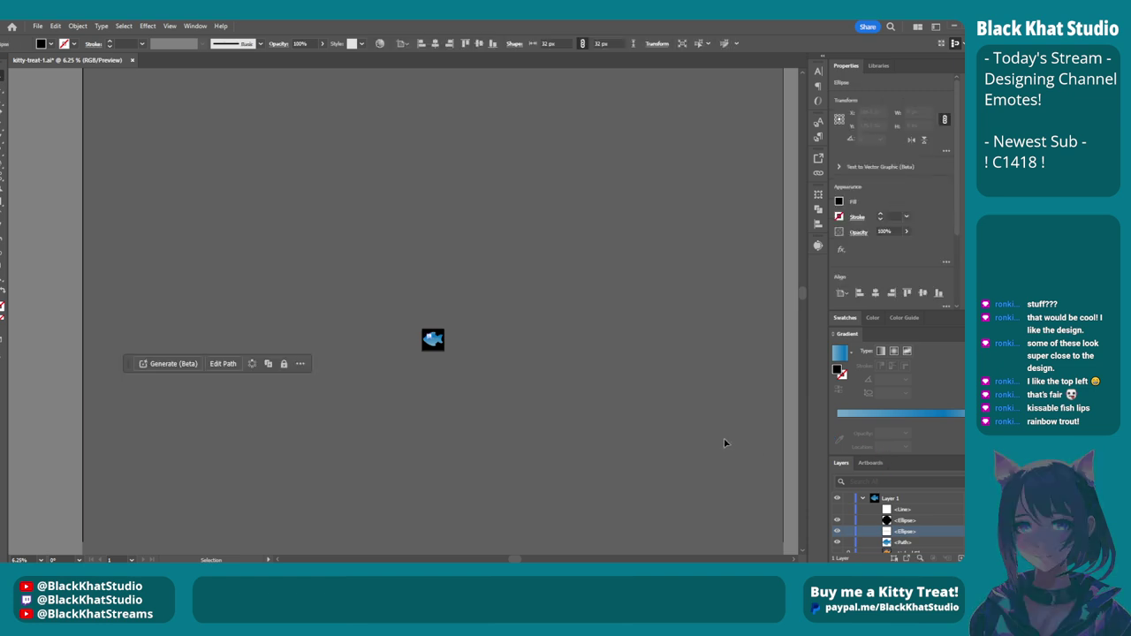
pyautogui.click(724, 442)
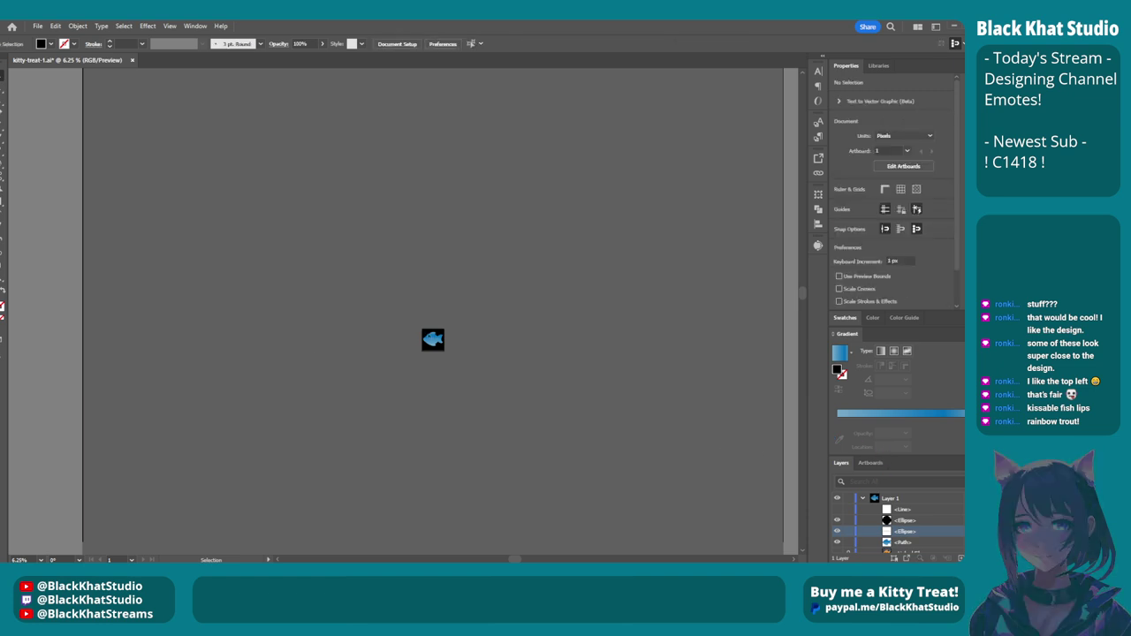
pyautogui.hotkey('ctrl', 'z')
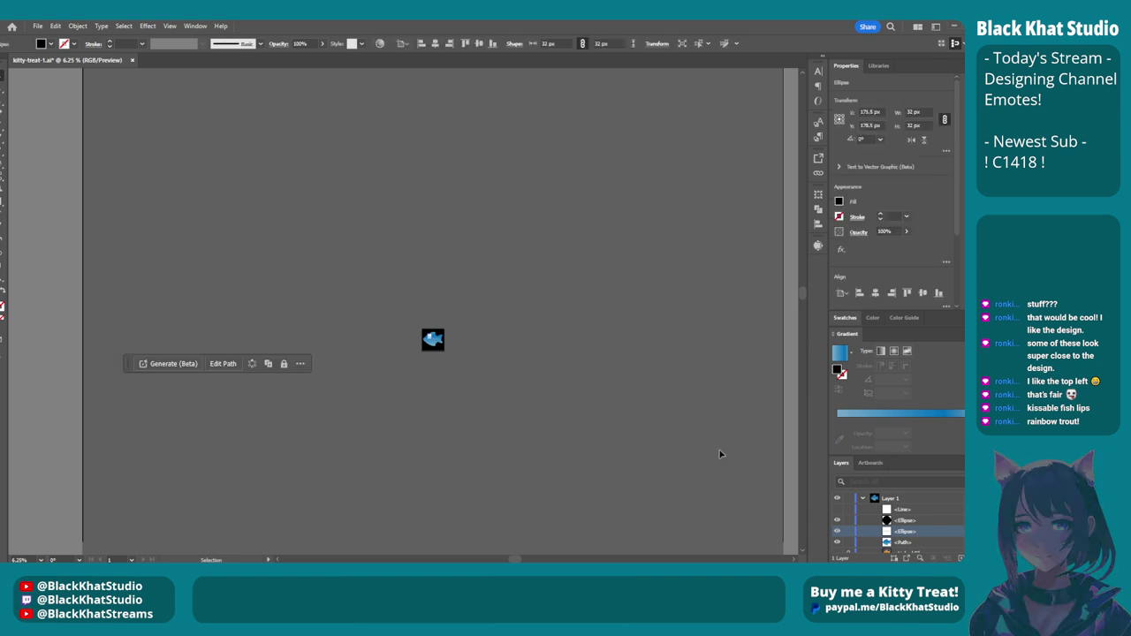
pyautogui.click(719, 454)
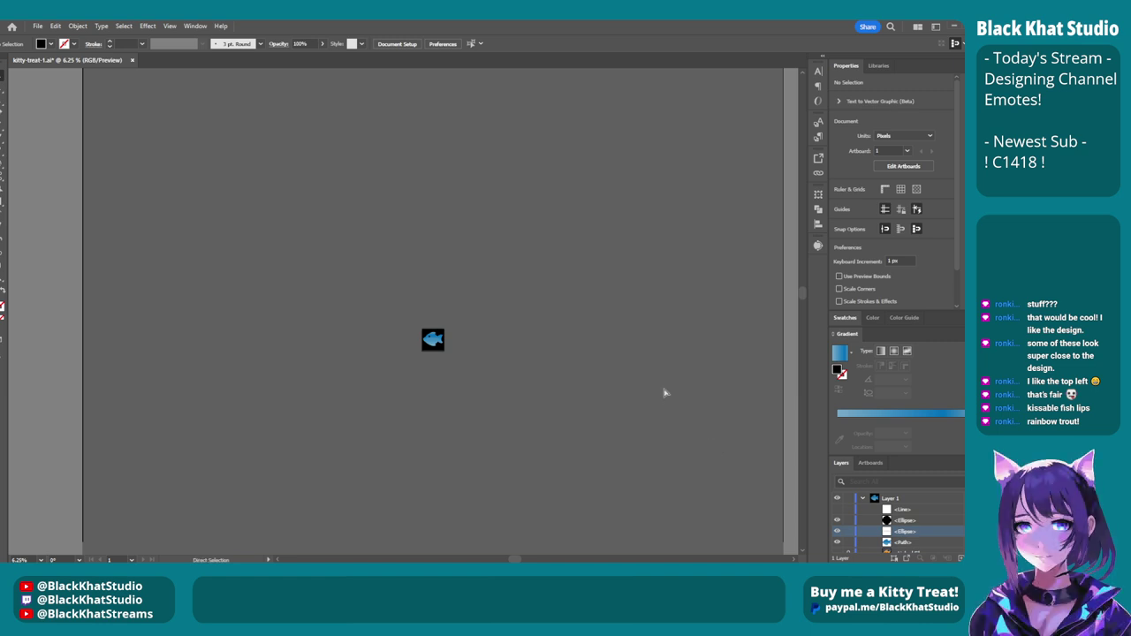
pyautogui.hotkey('ctrl', 's')
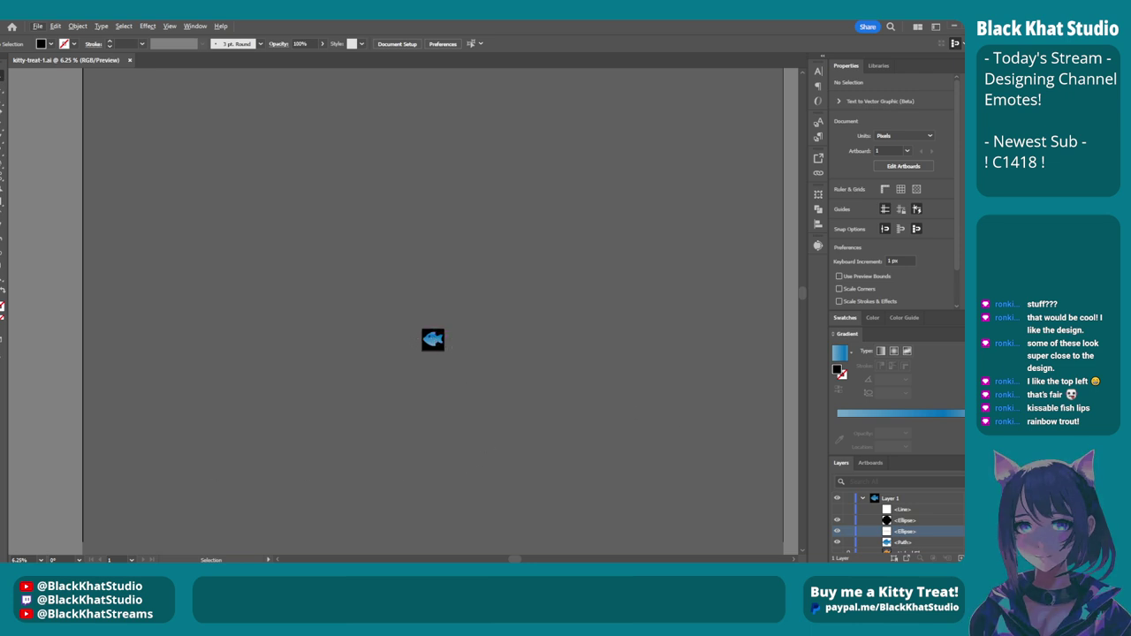
# Check how the fish and its repositioned eye read at 5% and 16.67% zoom.
pyautogui.click(22, 559)
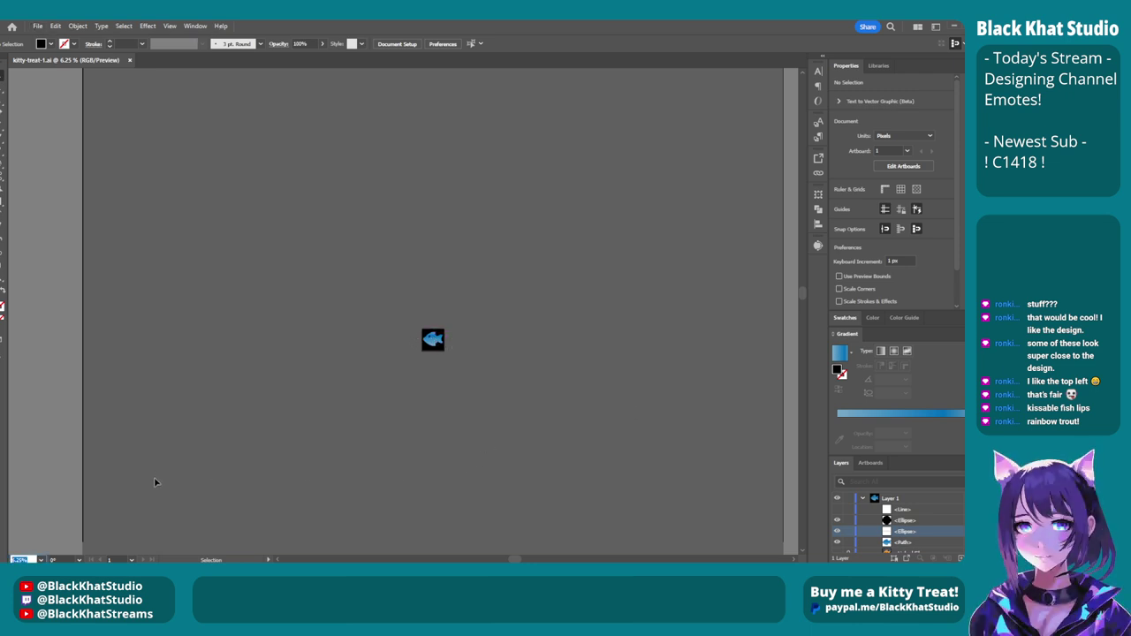
pyautogui.write('5')
pyautogui.press('Return')
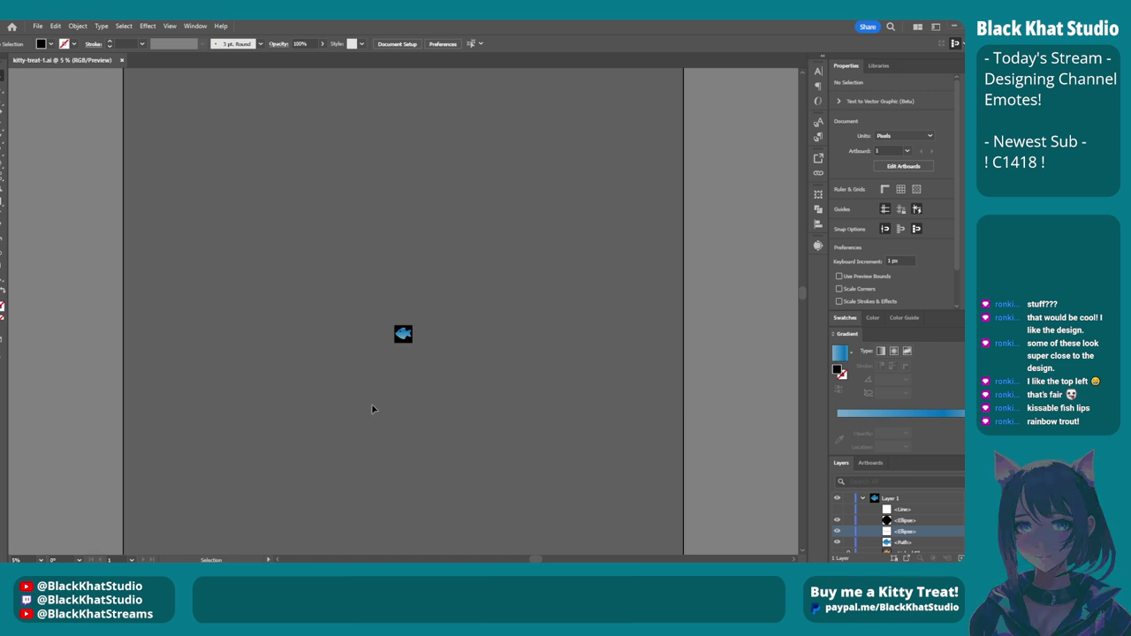
pyautogui.scroll(3, 439, 297)
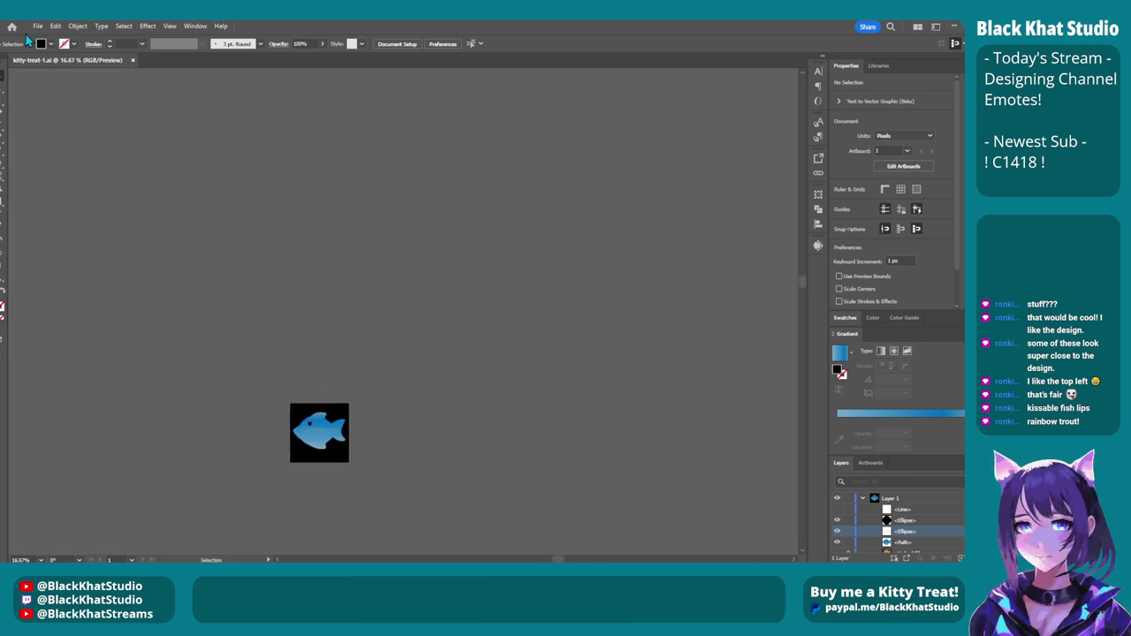
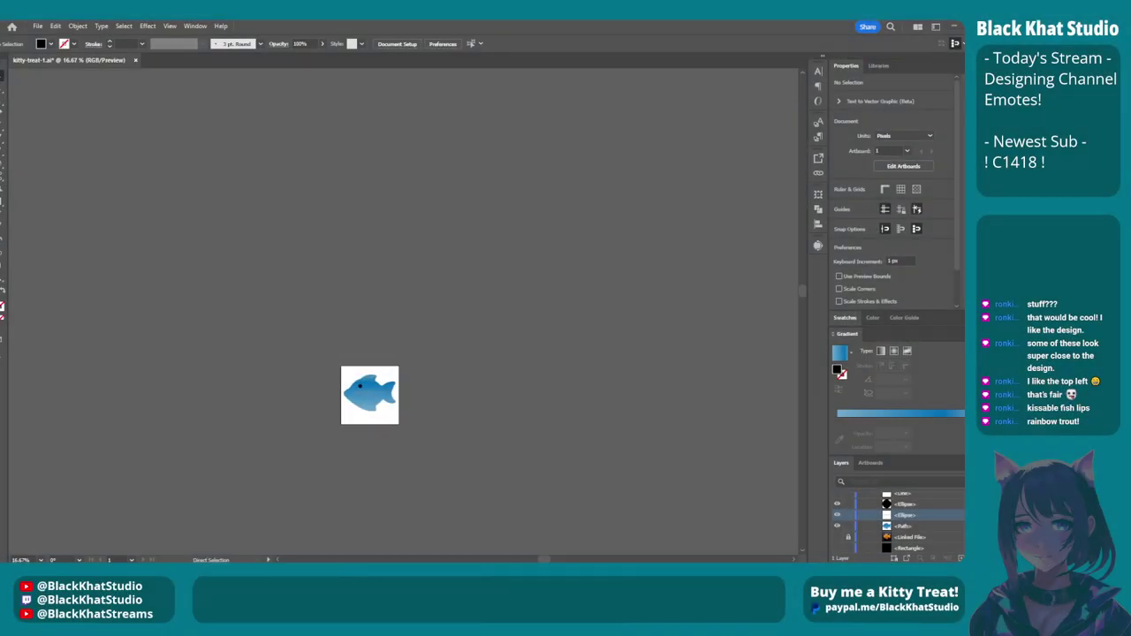
# Change the fill of the fish's eye to light blue and clear the selection.
pyautogui.hotkey('ctrl', '+')
pyautogui.hotkey('ctrl', '+')
pyautogui.hotkey('ctrl', '+')
pyautogui.hotkey('ctrl', '+')
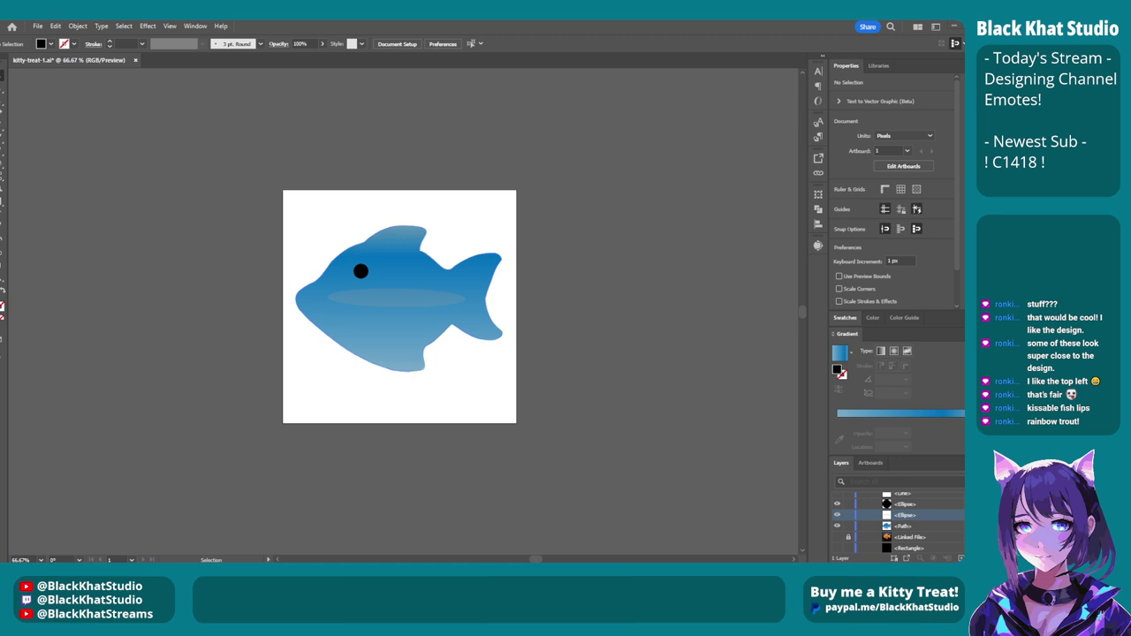
pyautogui.click(360, 272)
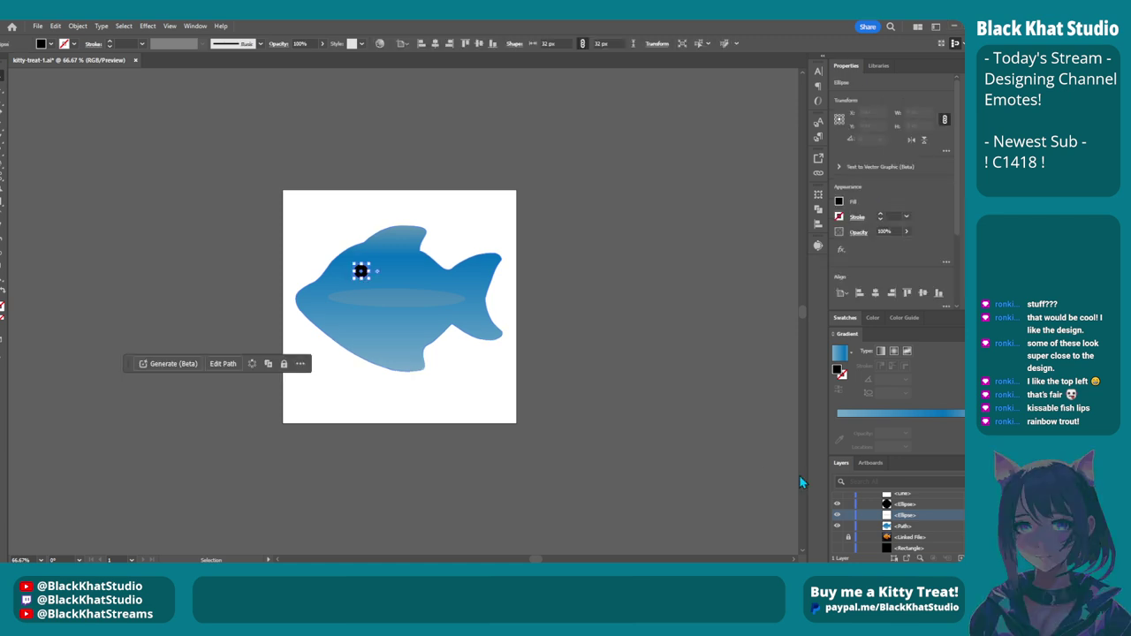
pyautogui.scroll(1, 448, 371)
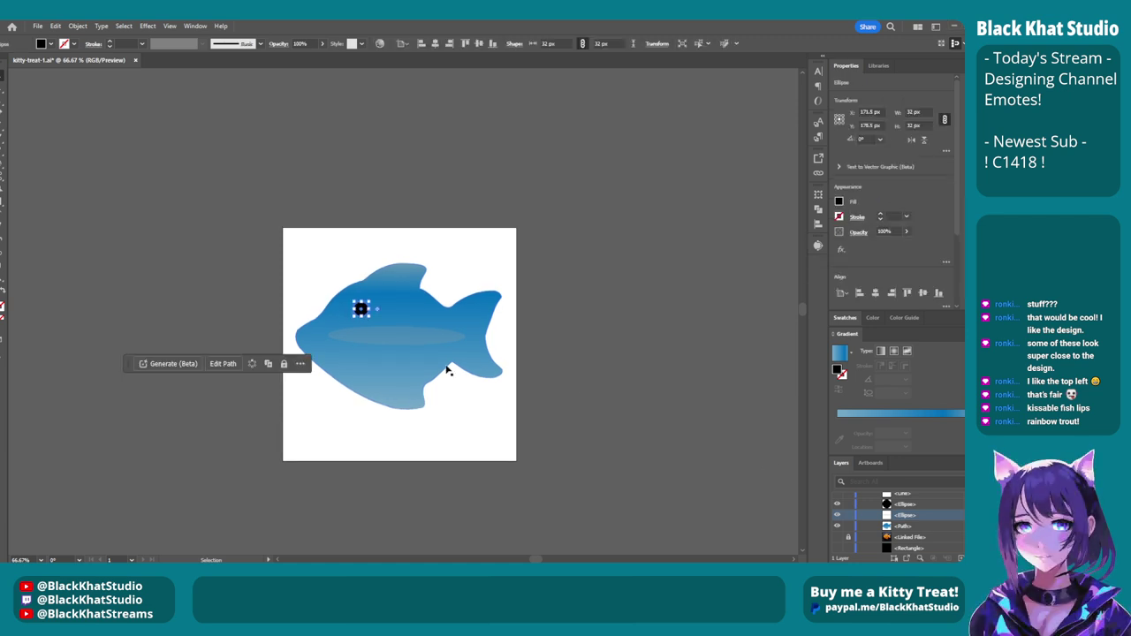
pyautogui.click(595, 384)
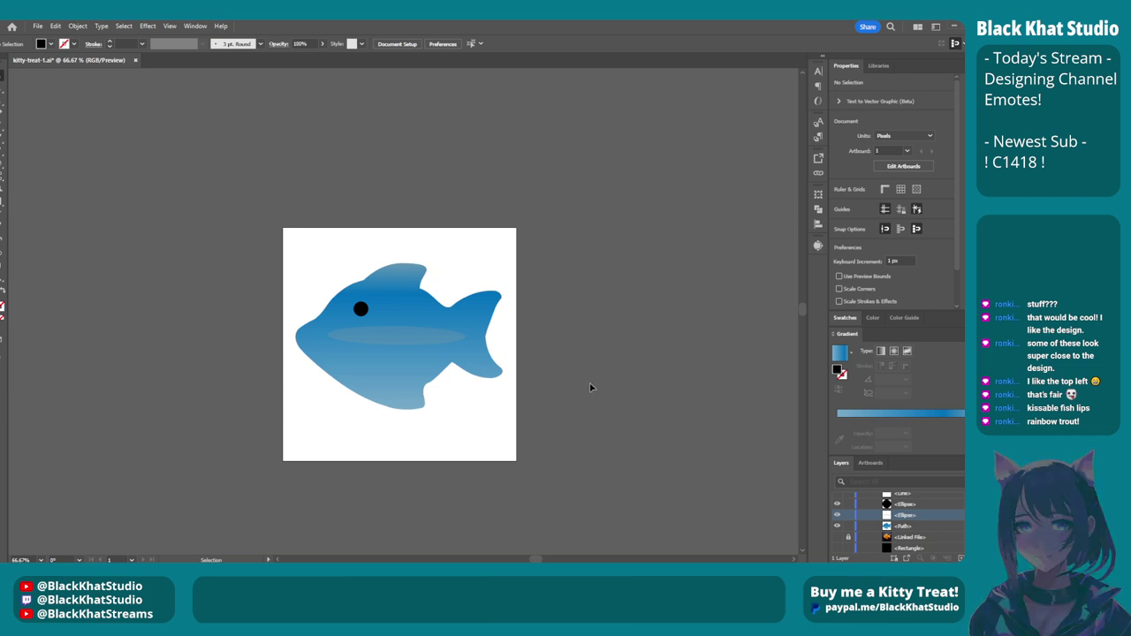
pyautogui.click(360, 309)
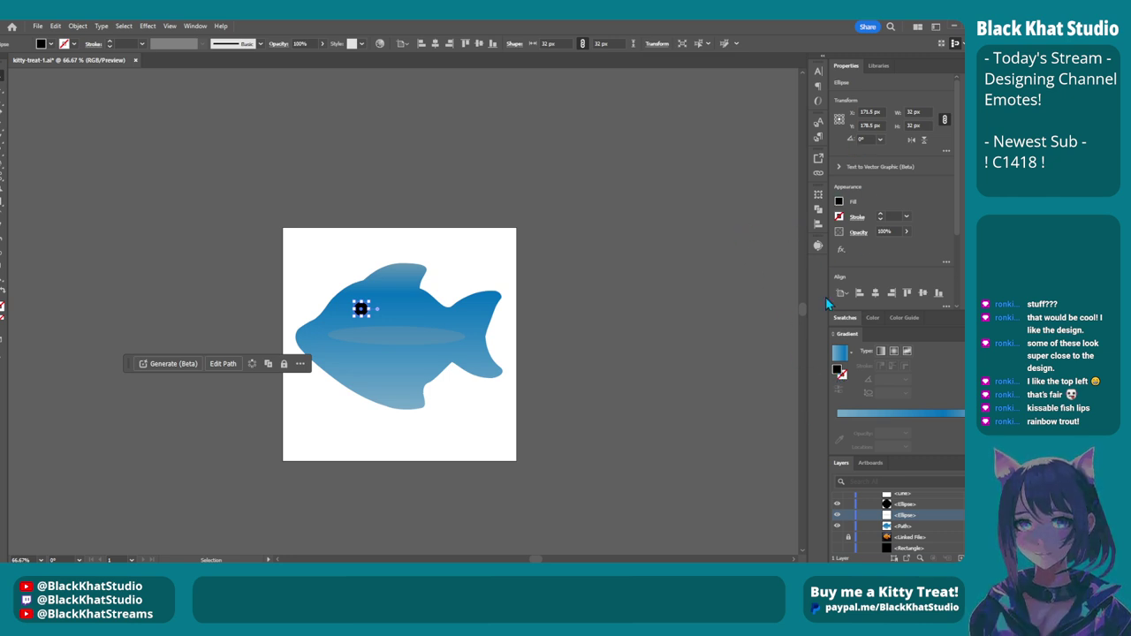
pyautogui.click(839, 352)
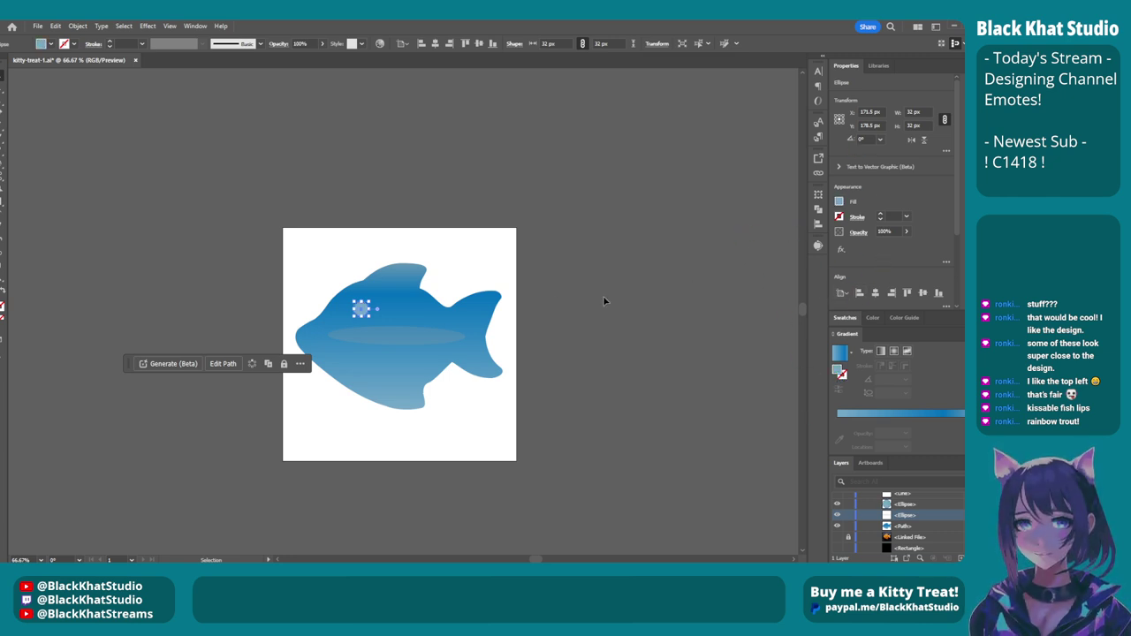
pyautogui.click(545, 307)
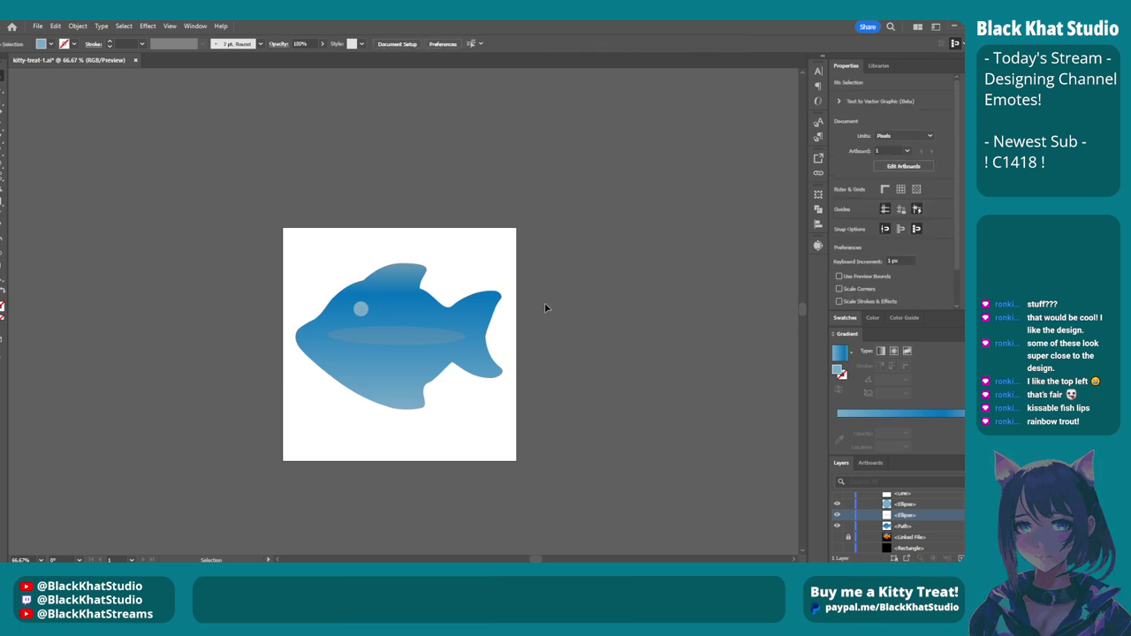
# Compare the legibility of the light-blue eye at 5%, 9% and 10% zoom.
pyautogui.scroll(-5, 669, 409)
pyautogui.hscroll(3, 649, 412)
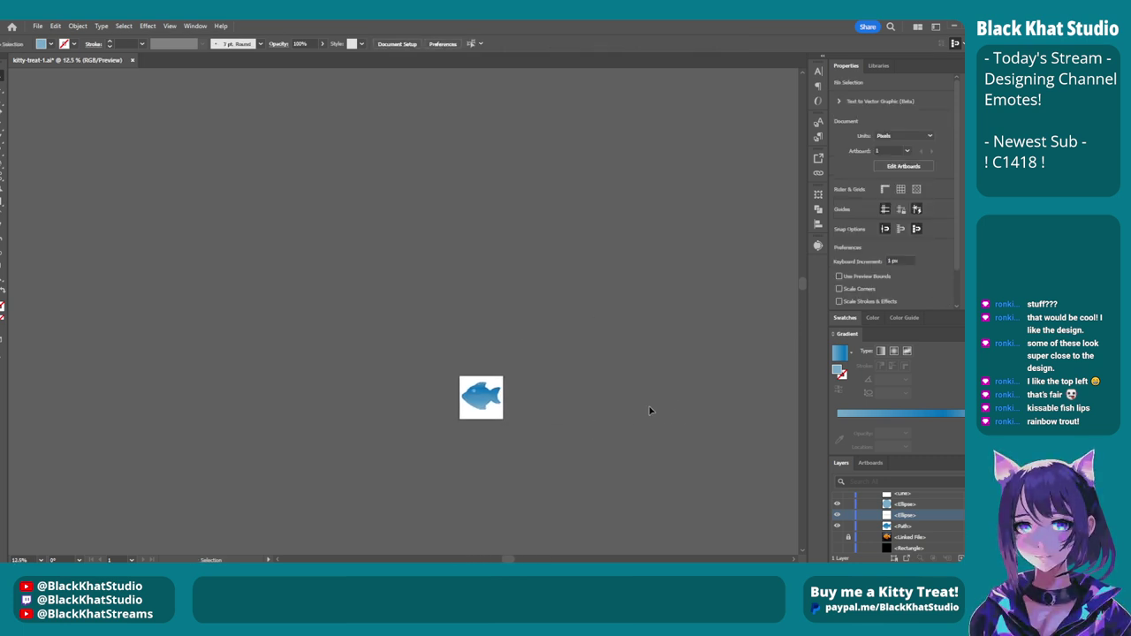
pyautogui.scroll(-3, 672, 421)
pyautogui.hscroll(1, 629, 447)
pyautogui.scroll(2, 618, 474)
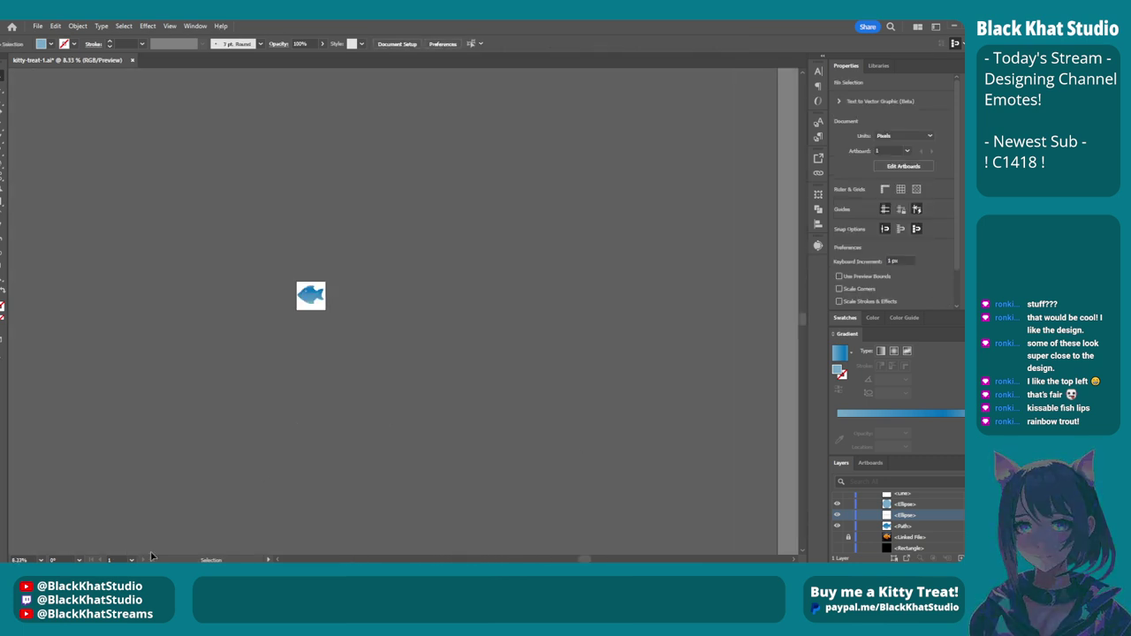
pyautogui.click(25, 559)
pyautogui.write('5')
pyautogui.press('Return')
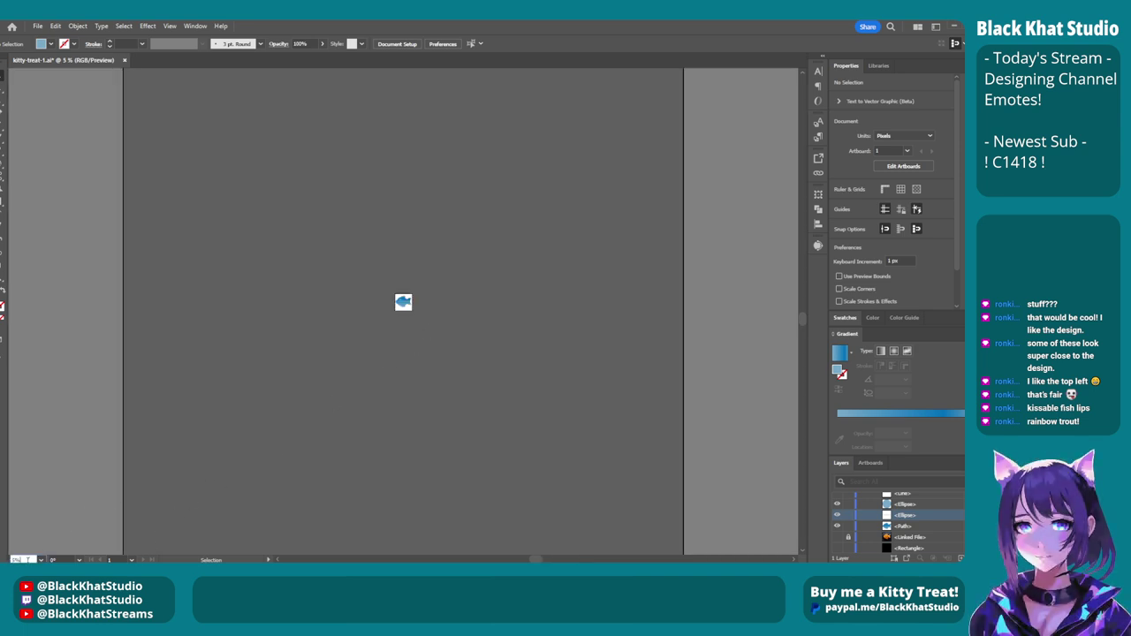
pyautogui.write('9')
pyautogui.press('Return')
pyautogui.write('10')
pyautogui.press('Return')
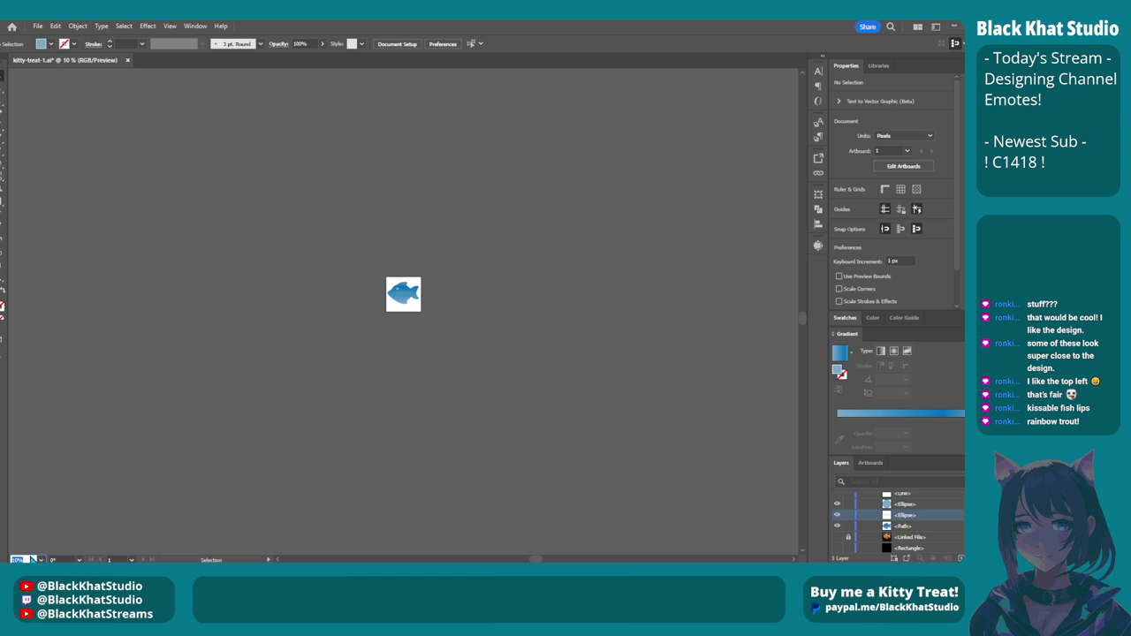
# Examine the light-blue eye at 17%, 20%, 24% and 26% zoom, and enlarged with the selection cleared.
pyautogui.write('17')
pyautogui.press('Return')
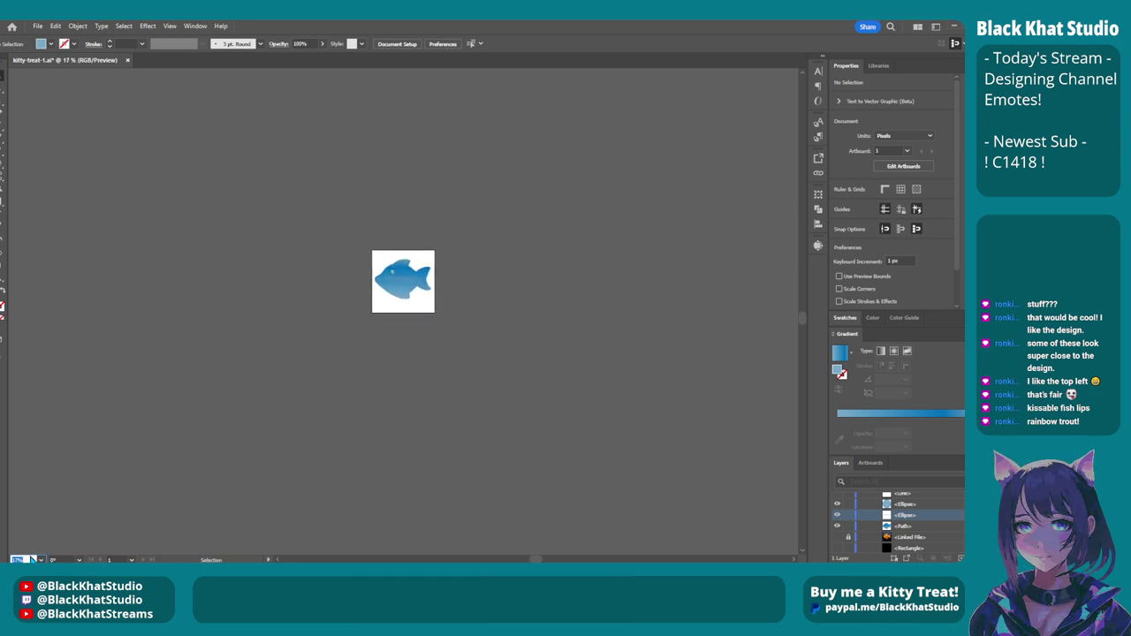
pyautogui.write('20')
pyautogui.press('Return')
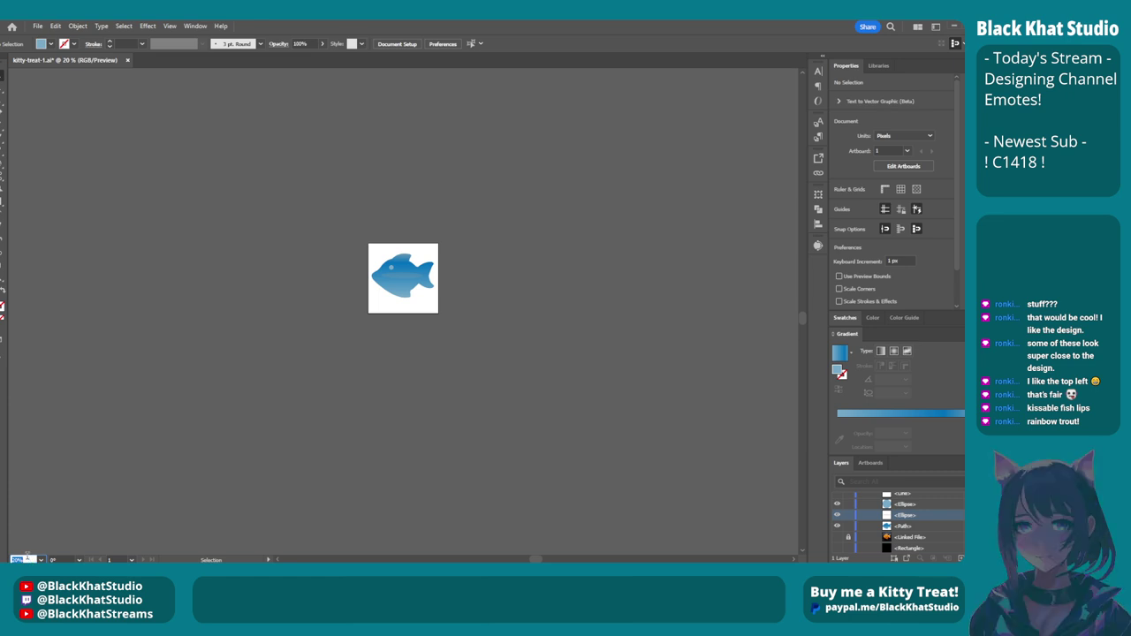
pyautogui.click(954, 516)
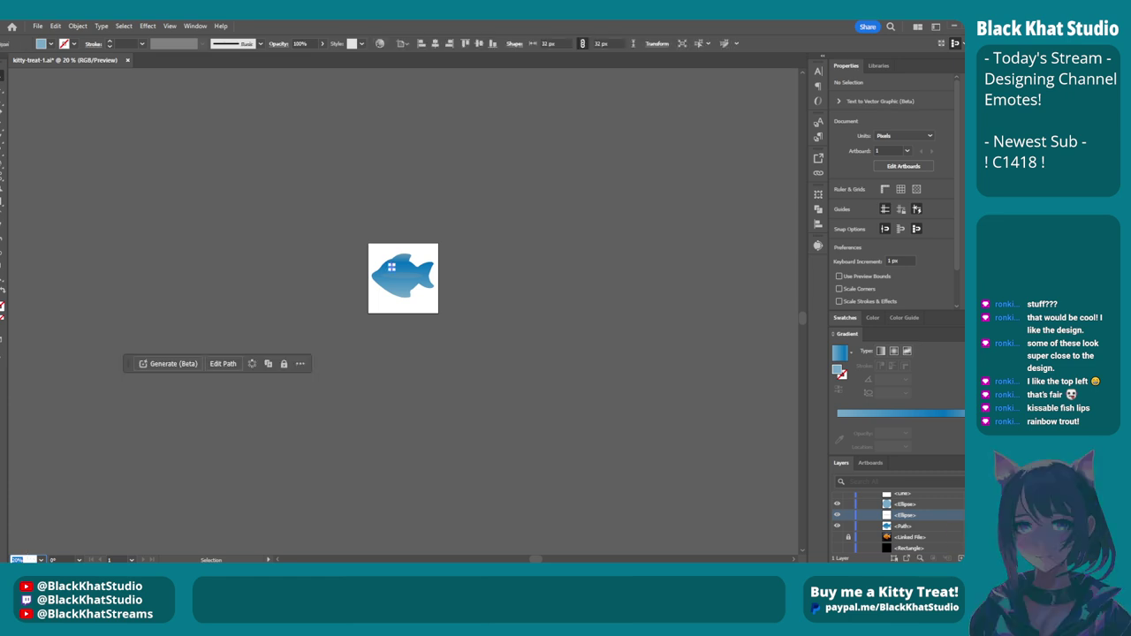
pyautogui.write('24')
pyautogui.press('Return')
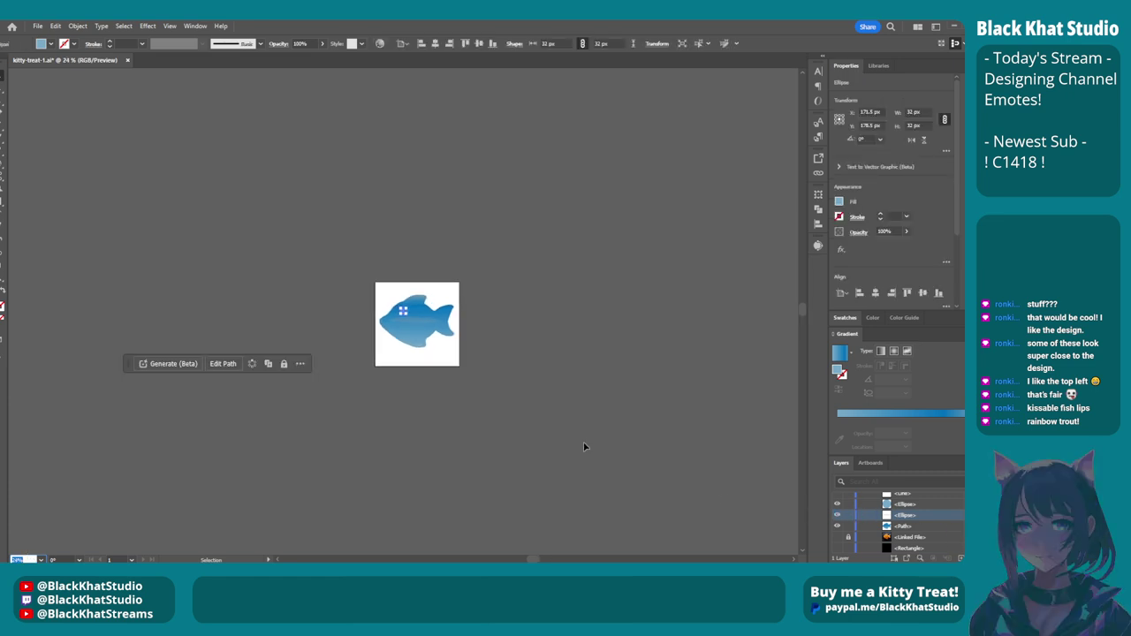
pyautogui.write('26')
pyautogui.press('Return')
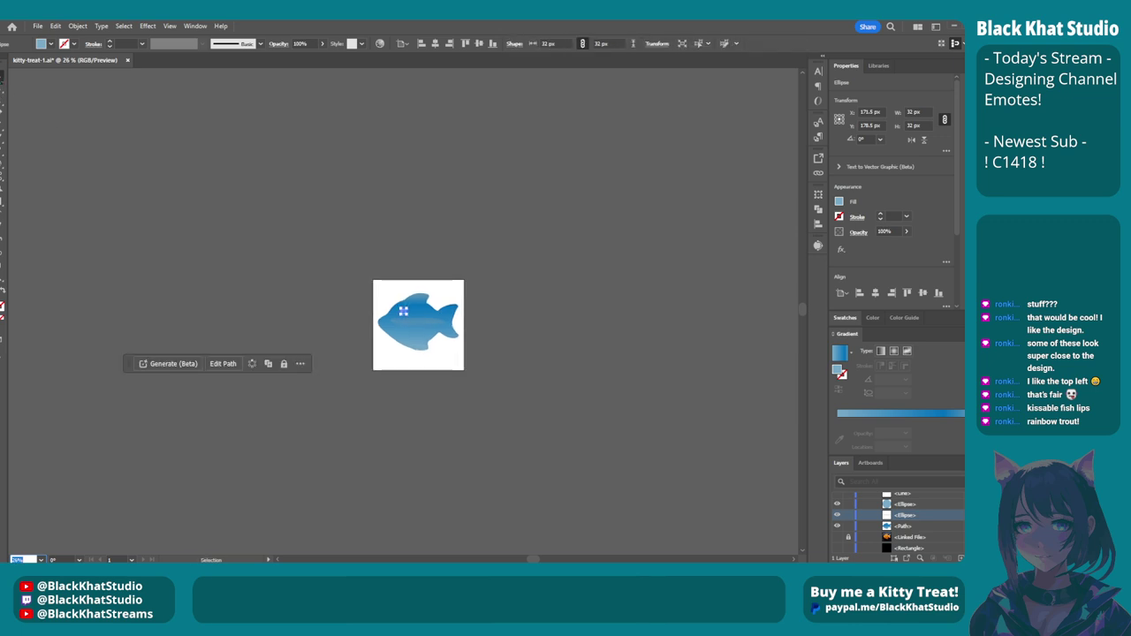
pyautogui.click(564, 407)
pyautogui.scroll(6, 450, 399)
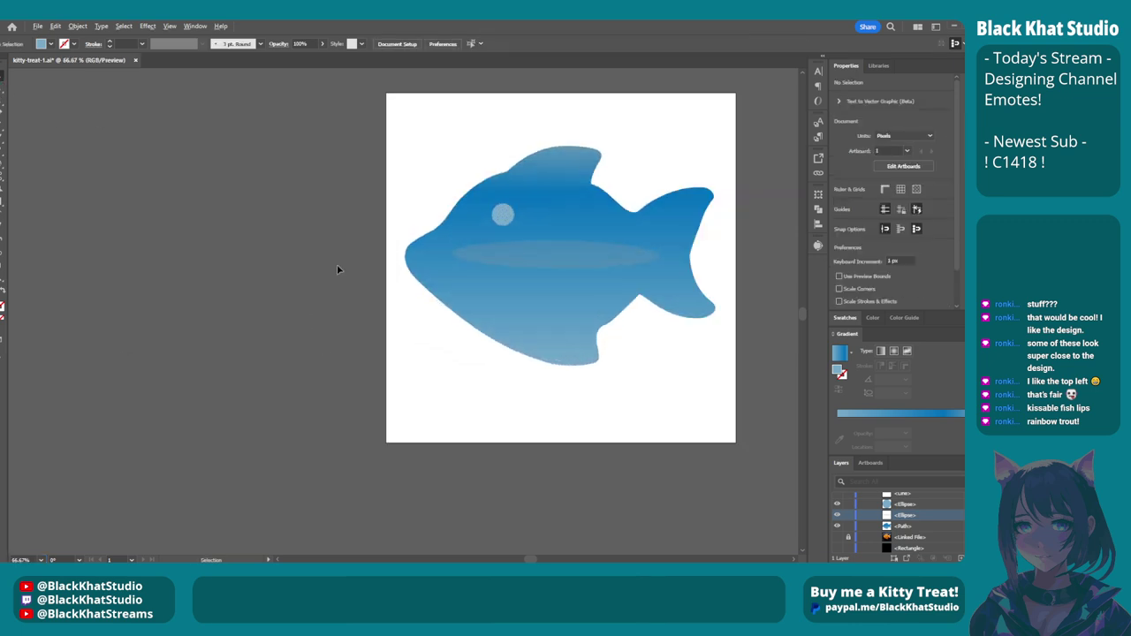
# Examine the blue fish and its light-blue eye at 100%, 66.67% and 50% zoom.
pyautogui.hscroll(3, 648, 216)
pyautogui.scroll(1, 650, 219)
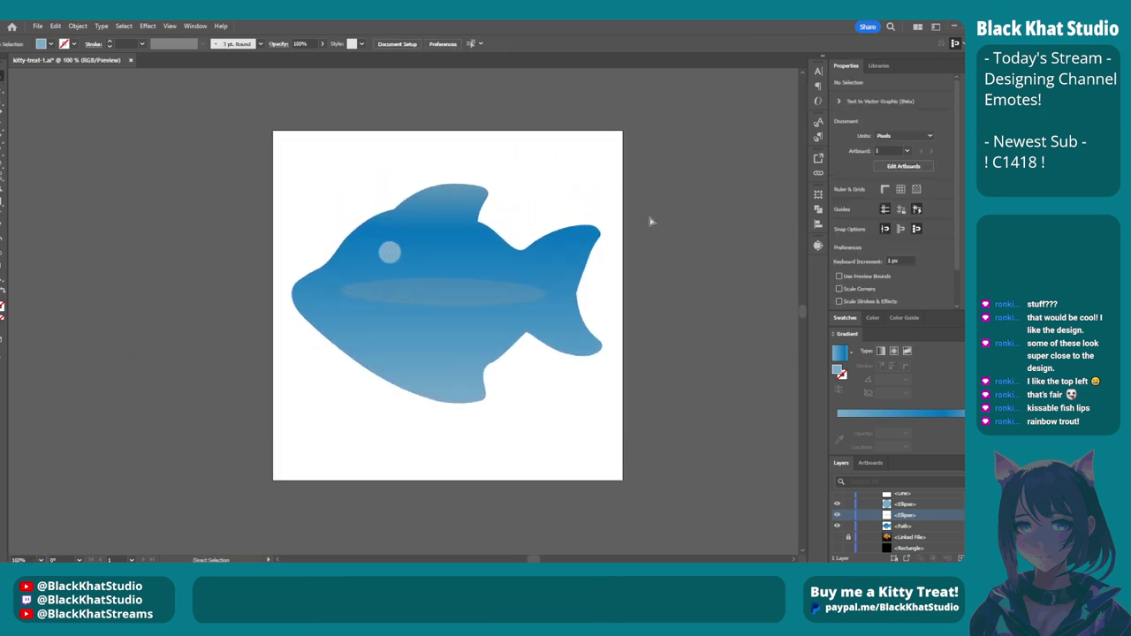
pyautogui.scroll(-1, 671, 236)
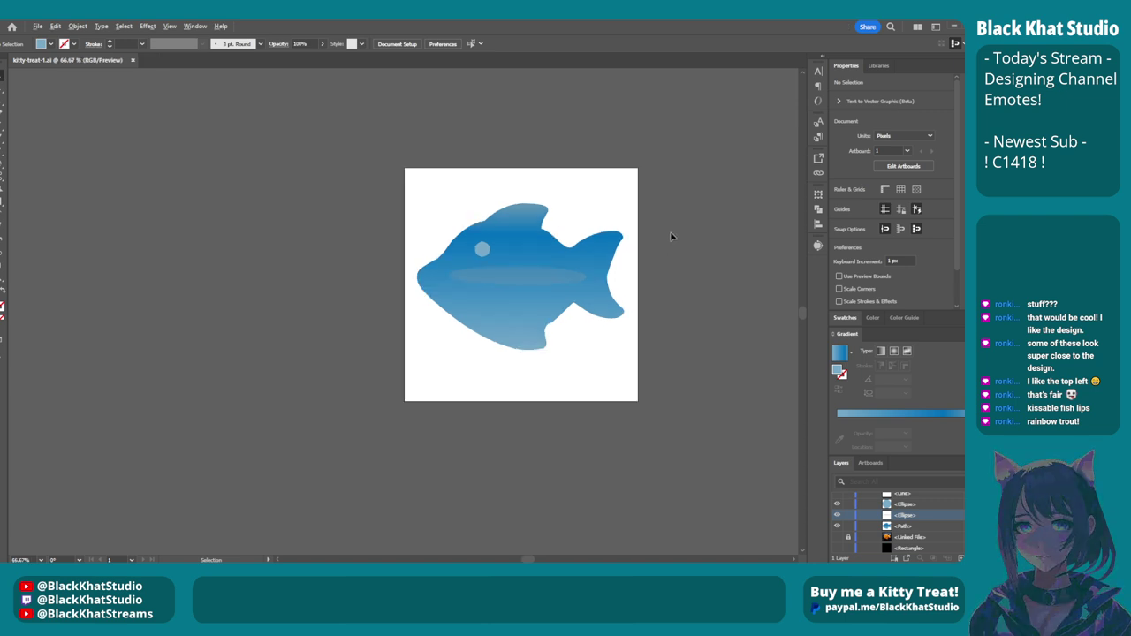
pyautogui.scroll(-1, 676, 248)
pyautogui.scroll(1, 745, 273)
pyautogui.hscroll(1, 746, 251)
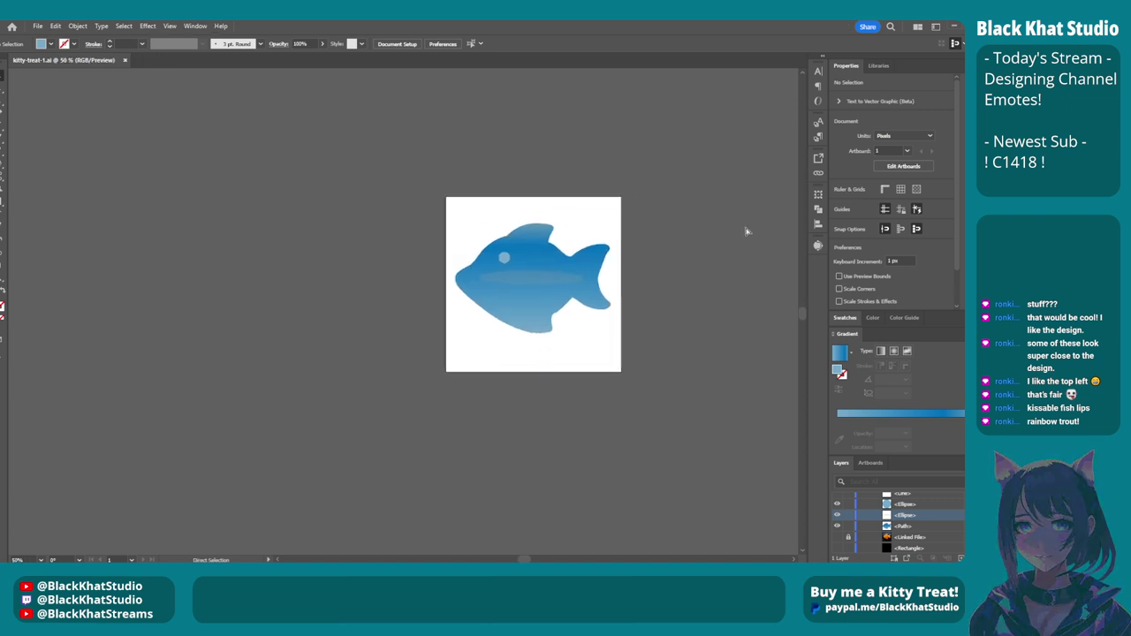
pyautogui.hscroll(1, 713, 257)
pyautogui.scroll(1, 725, 265)
pyautogui.scroll(1, 719, 269)
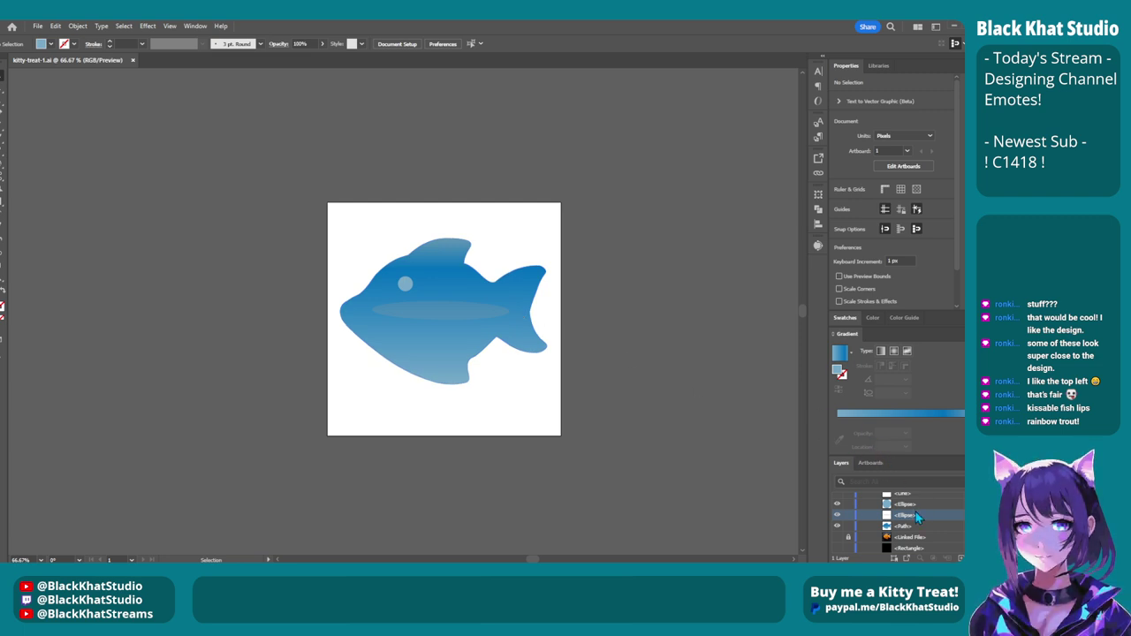
# Set the angle of the fish body's linear gradient to 95°, clear the selection and save the document.
pyautogui.click(962, 526)
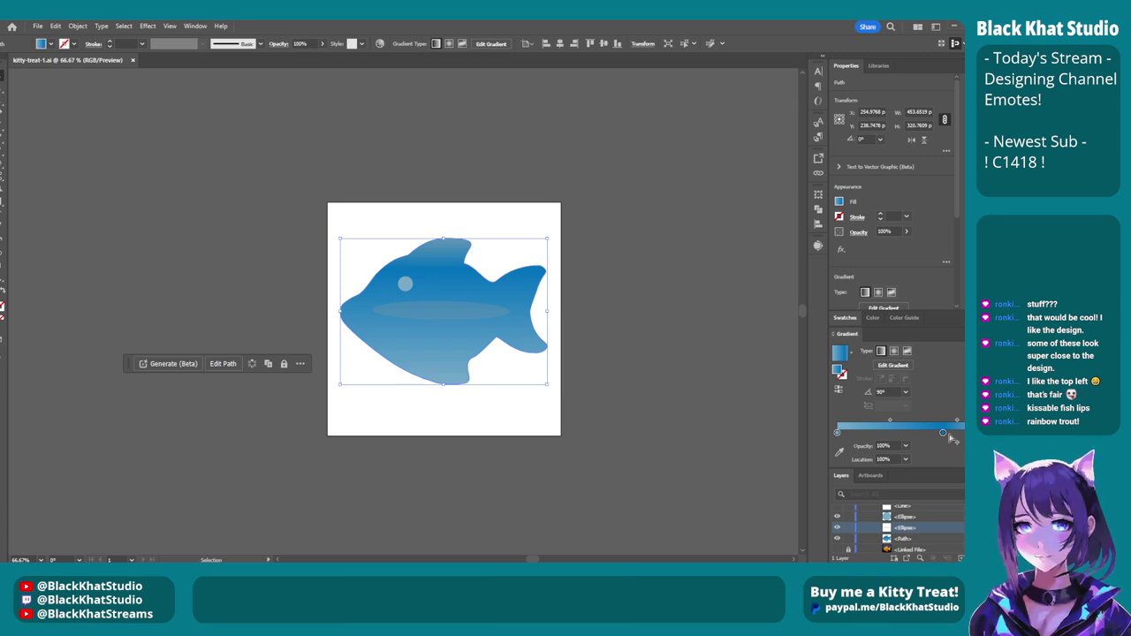
pyautogui.click(893, 388)
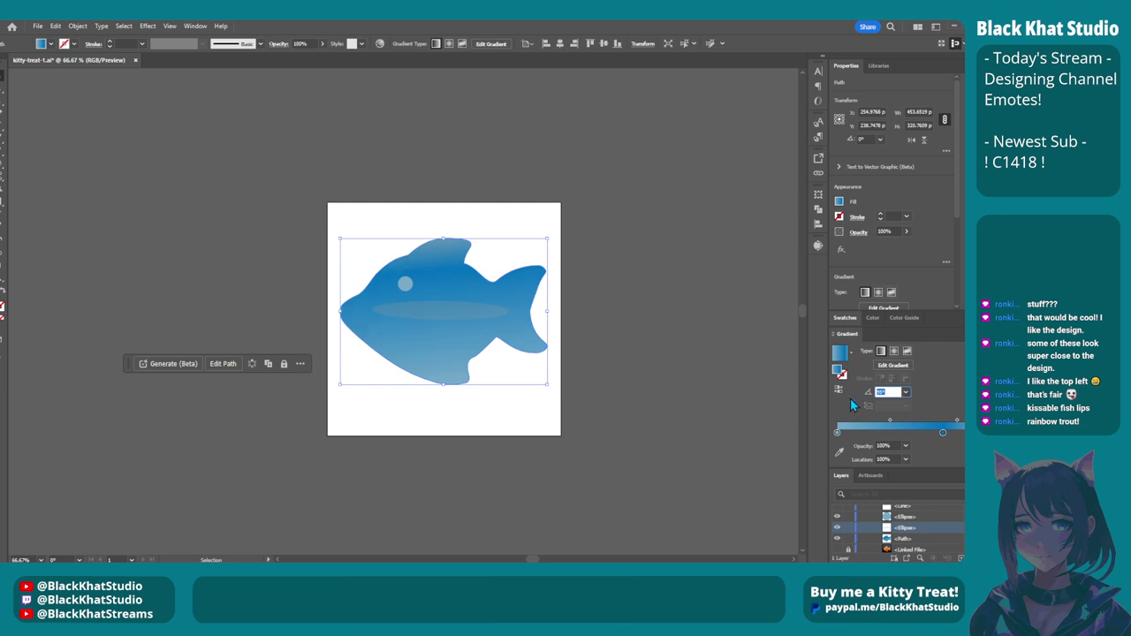
pyautogui.click(697, 399)
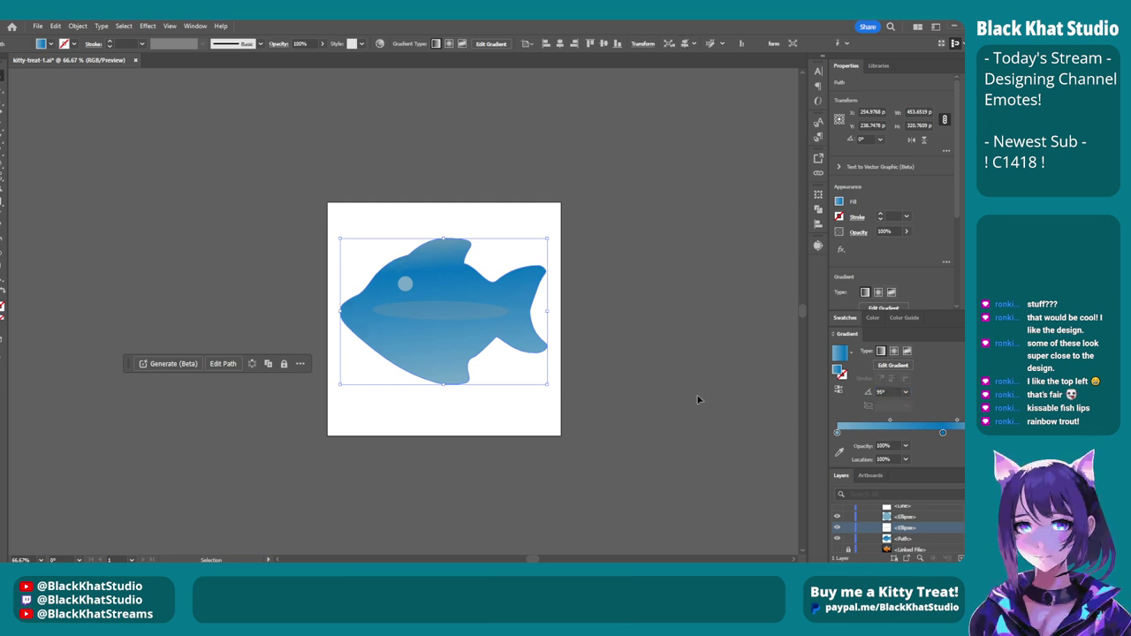
pyautogui.click(697, 397)
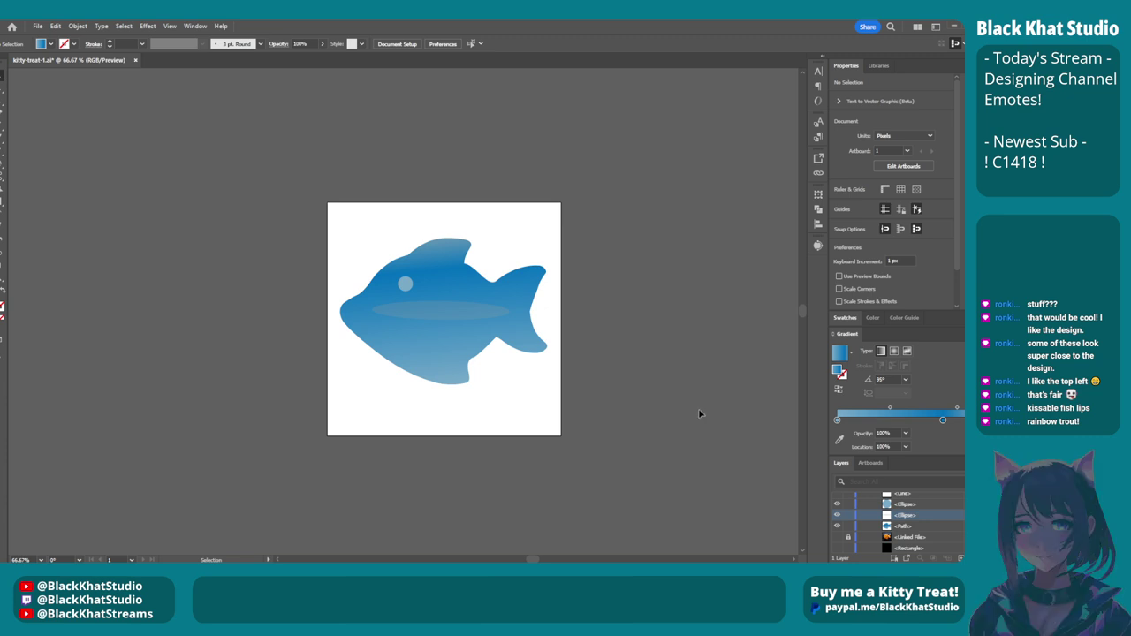
pyautogui.press('a')
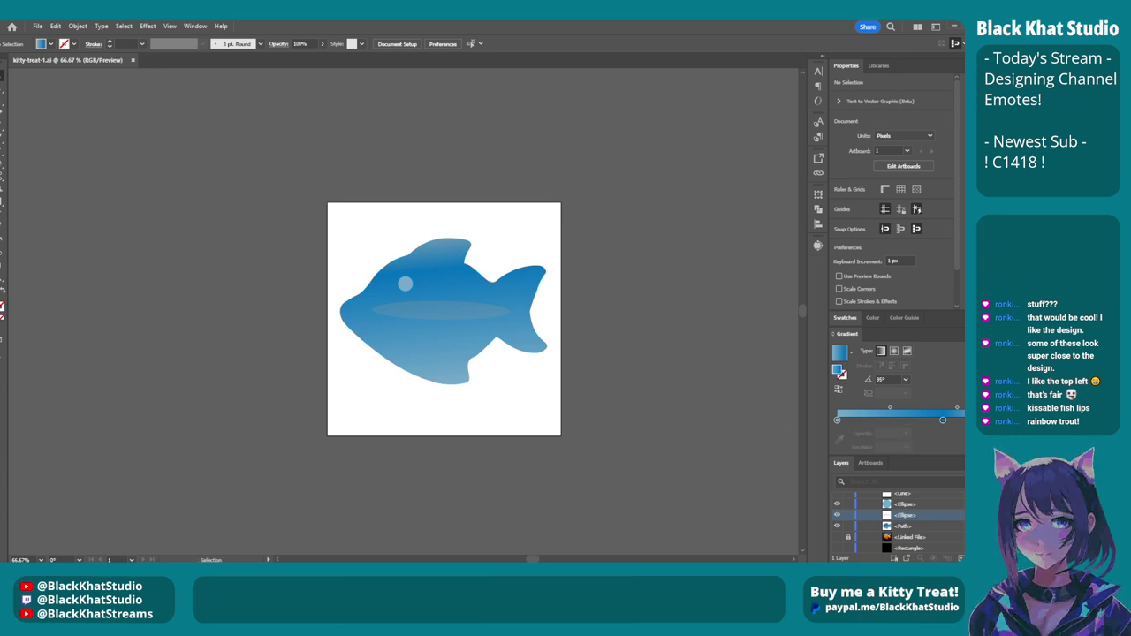
# Nudge the fish's eye about 5 px toward the snout and clear the selection.
pyautogui.press('v')
pyautogui.click(404, 282)
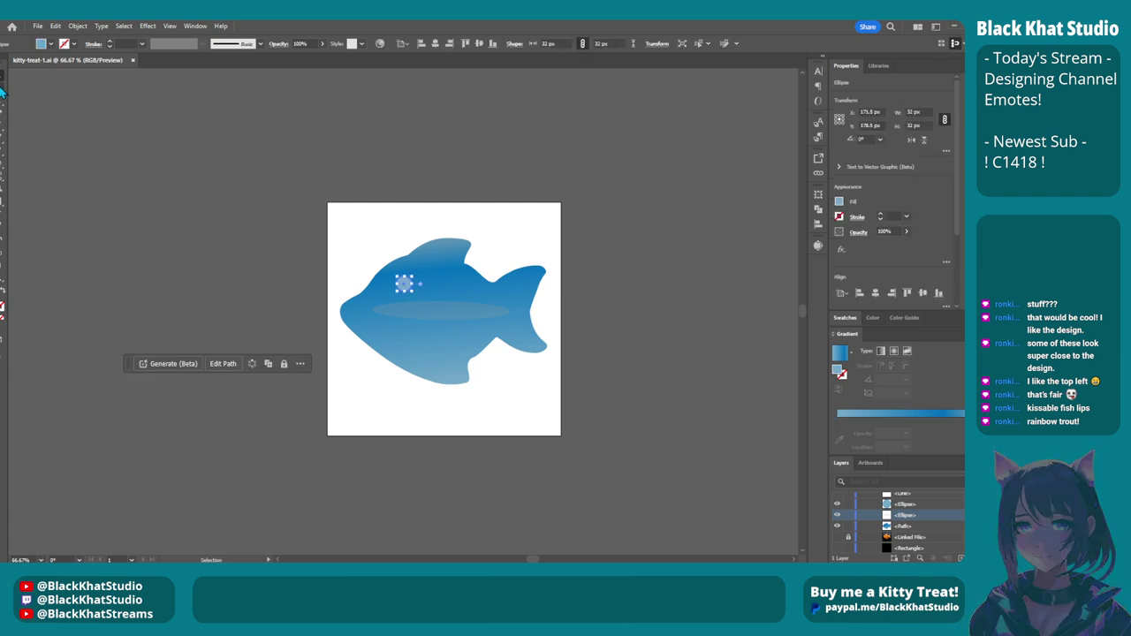
pyautogui.press('Left')
pyautogui.press('Left')
pyautogui.press('Left')
pyautogui.press('Left')
pyautogui.press('Left')
pyautogui.click(164, 286)
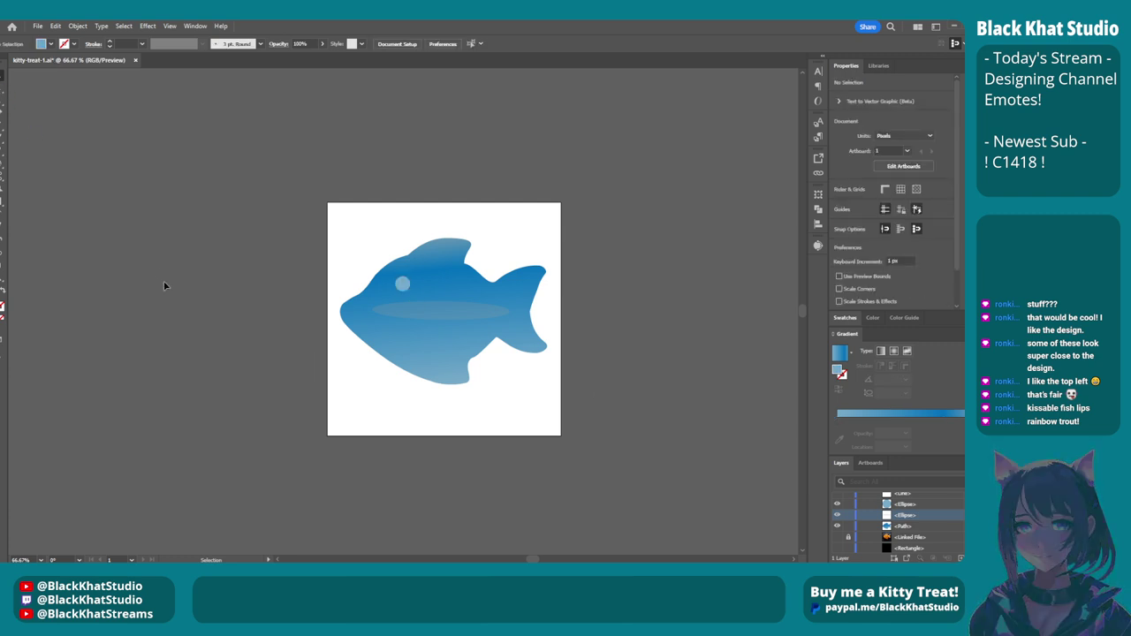
pyautogui.click(405, 286)
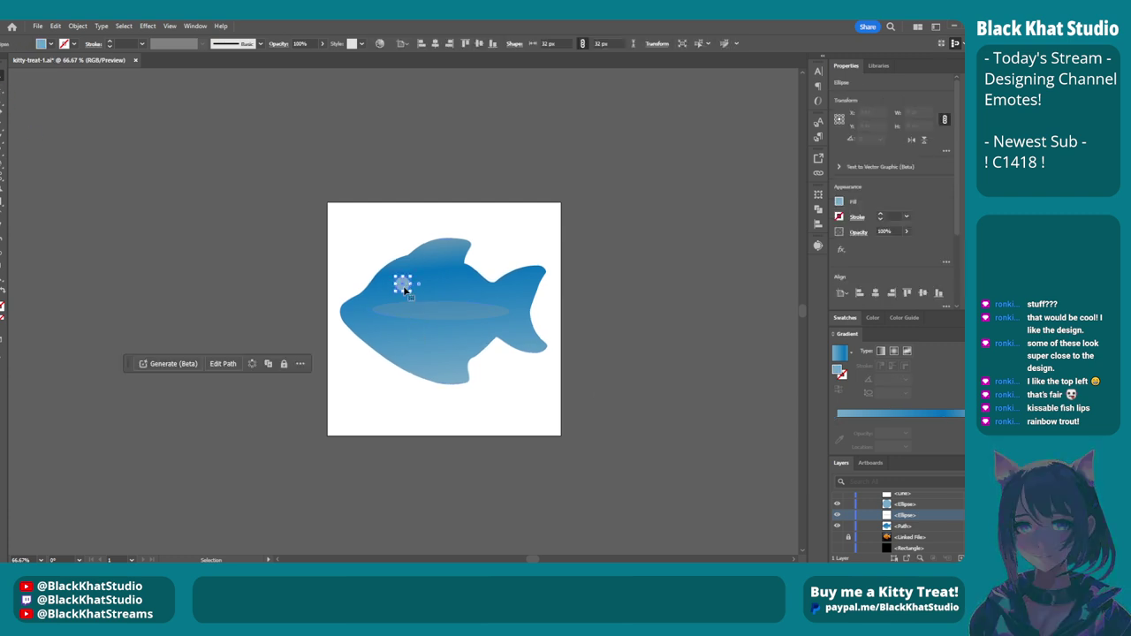
pyautogui.click(296, 301)
# Check how the fish and its shifted eye read at 4.17%, 5% and 33.33% zoom, and with the artboard fitted to the window.
pyautogui.scroll(-8, 616, 471)
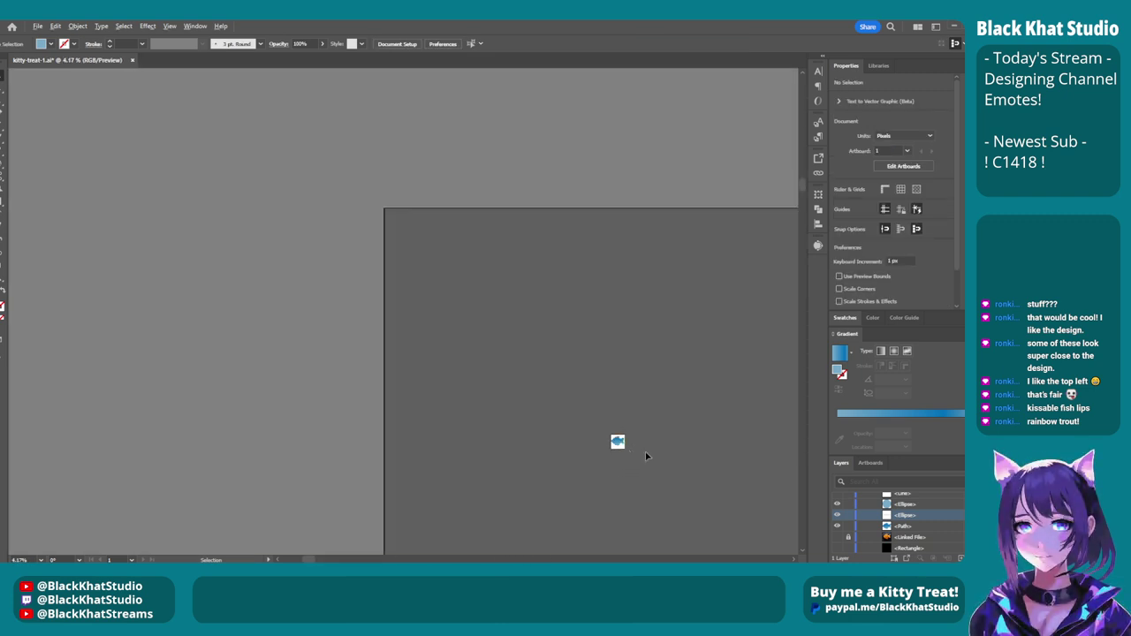
pyautogui.hscroll(3, 669, 464)
pyautogui.scroll(-2, 669, 466)
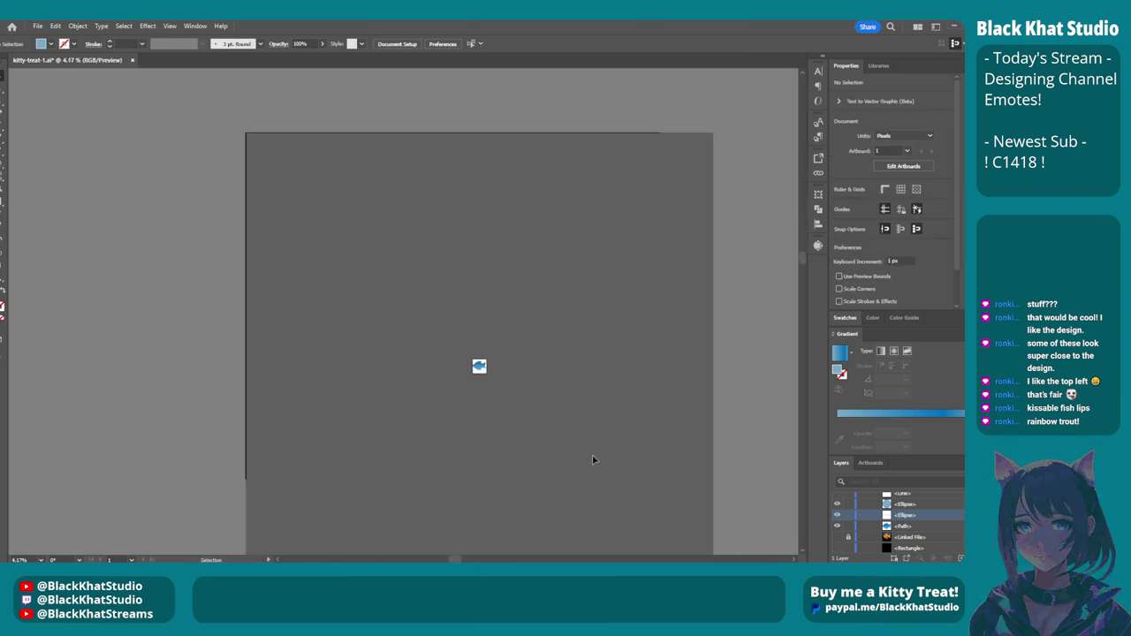
pyautogui.click(25, 559)
pyautogui.write('1')
pyautogui.press('Return')
pyautogui.press('a')
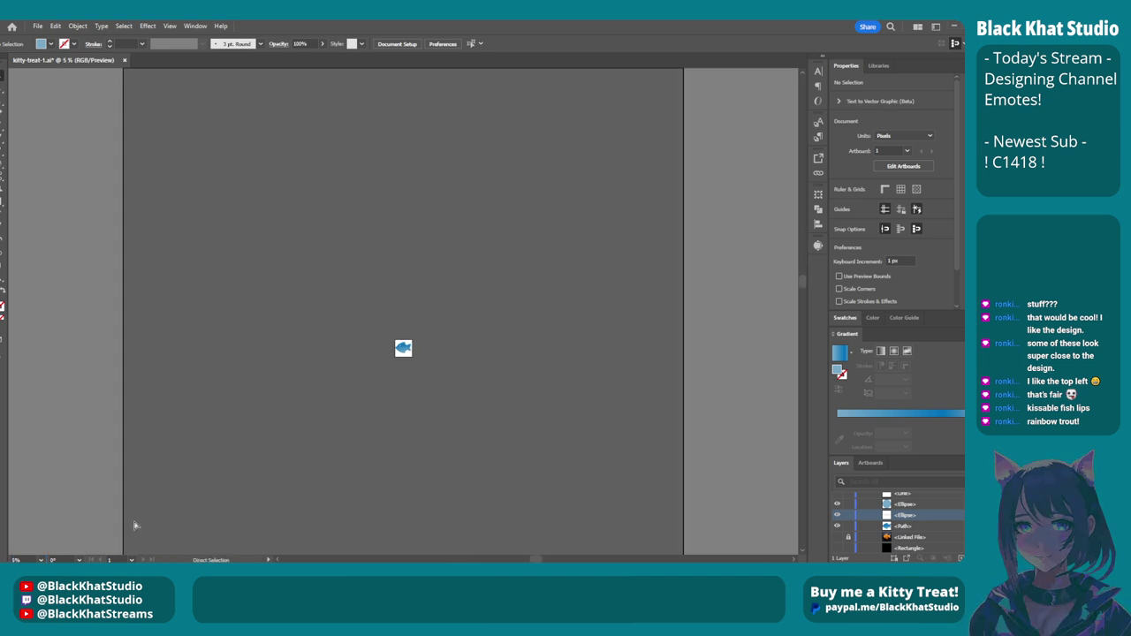
pyautogui.hotkey('ctrl', '=')
pyautogui.hotkey('ctrl', '=')
pyautogui.hotkey('ctrl', '=')
pyautogui.hotkey('ctrl', '=')
pyautogui.hotkey('ctrl', '=')
pyautogui.hotkey('ctrl', '=')
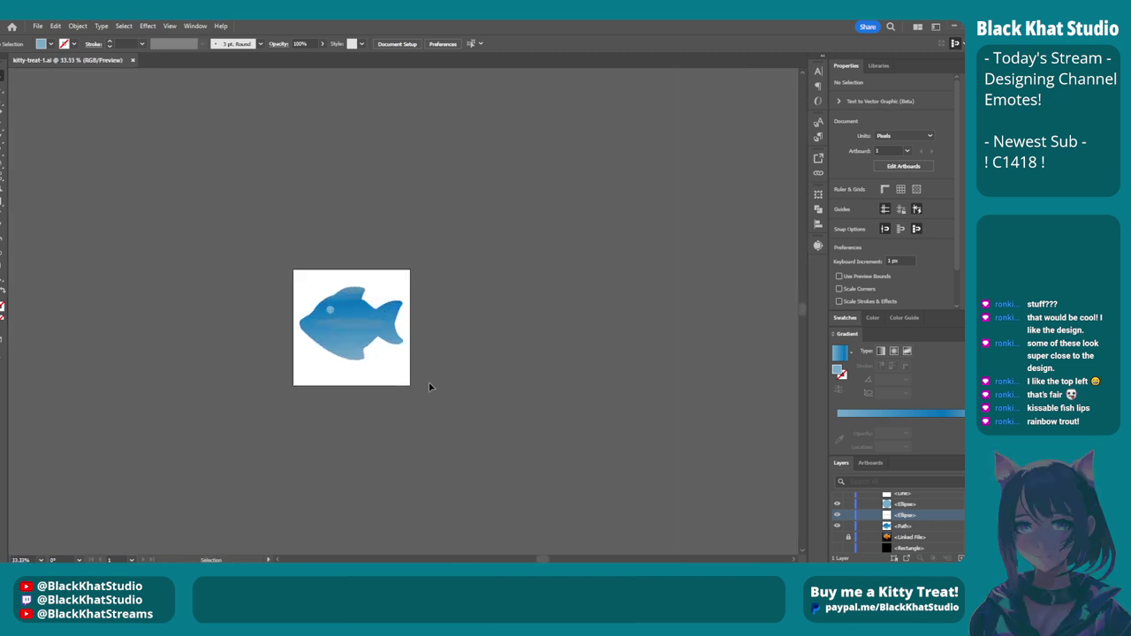
pyautogui.hotkey('ctrl', '0')
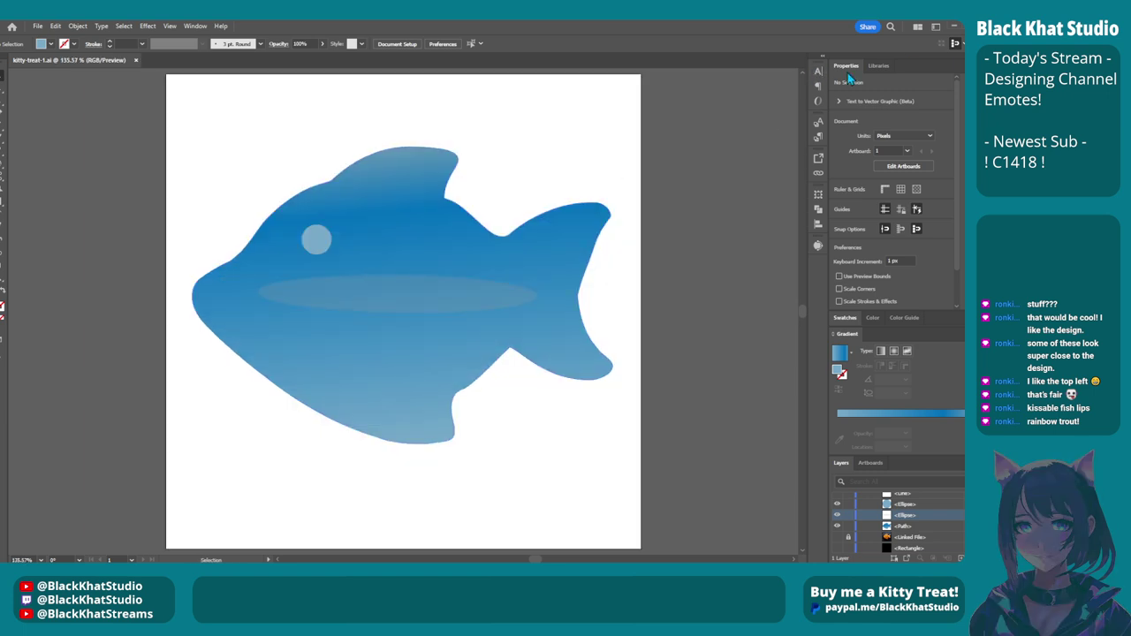
# Show the hidden white line across the fish's middle, delete it and save the document.
pyautogui.scroll(-1, 733, 293)
pyautogui.scroll(1, 733, 292)
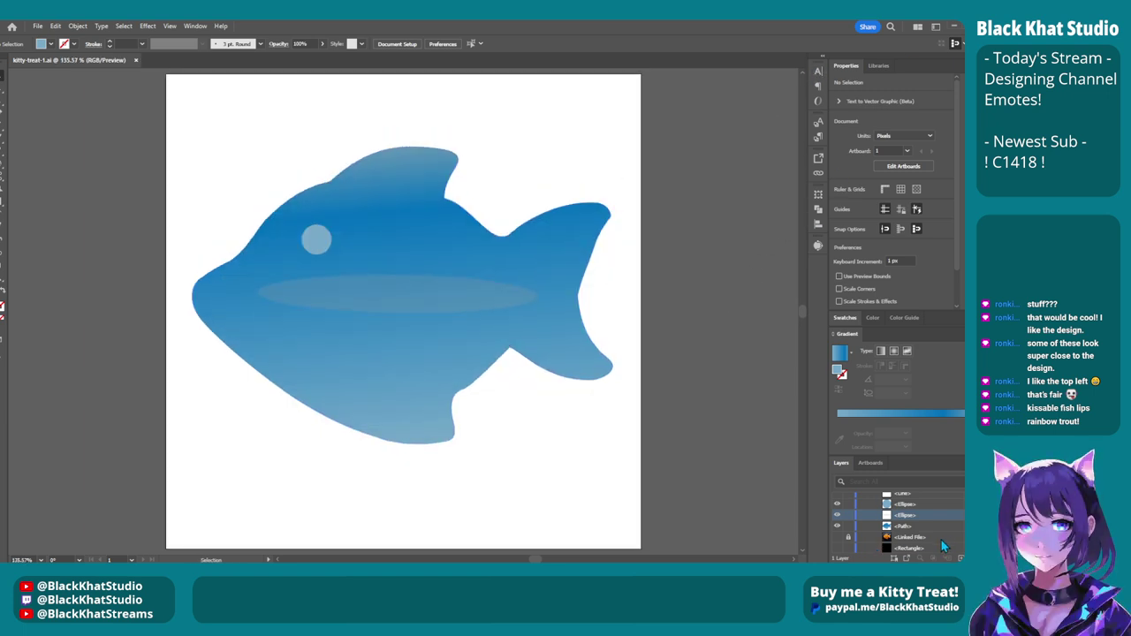
pyautogui.scroll(1, 893, 534)
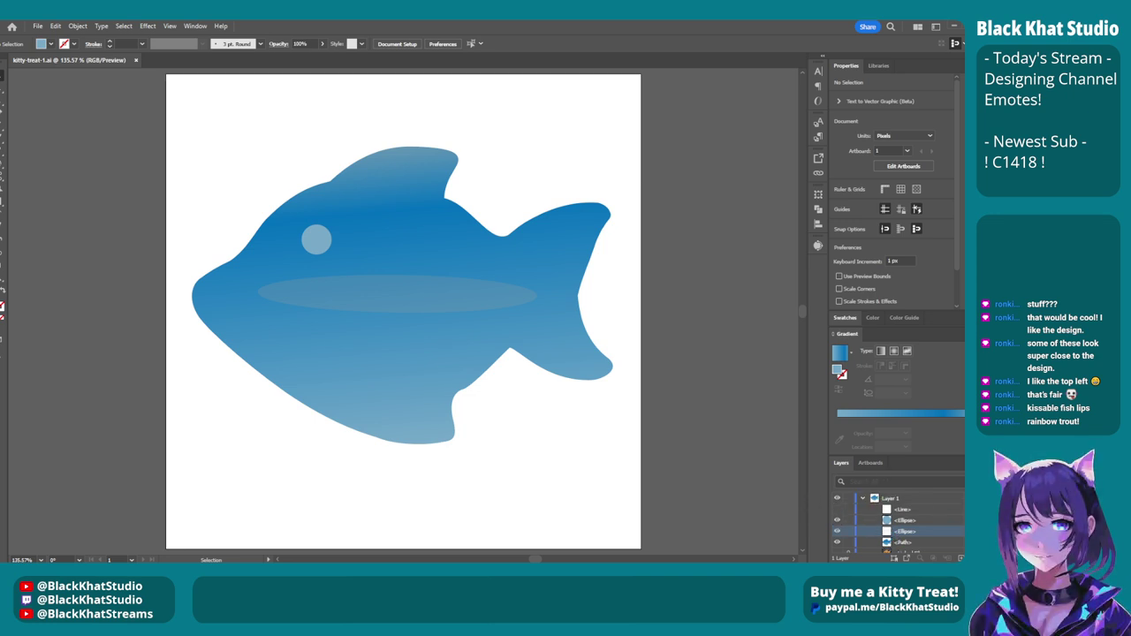
pyautogui.click(836, 510)
pyautogui.click(958, 510)
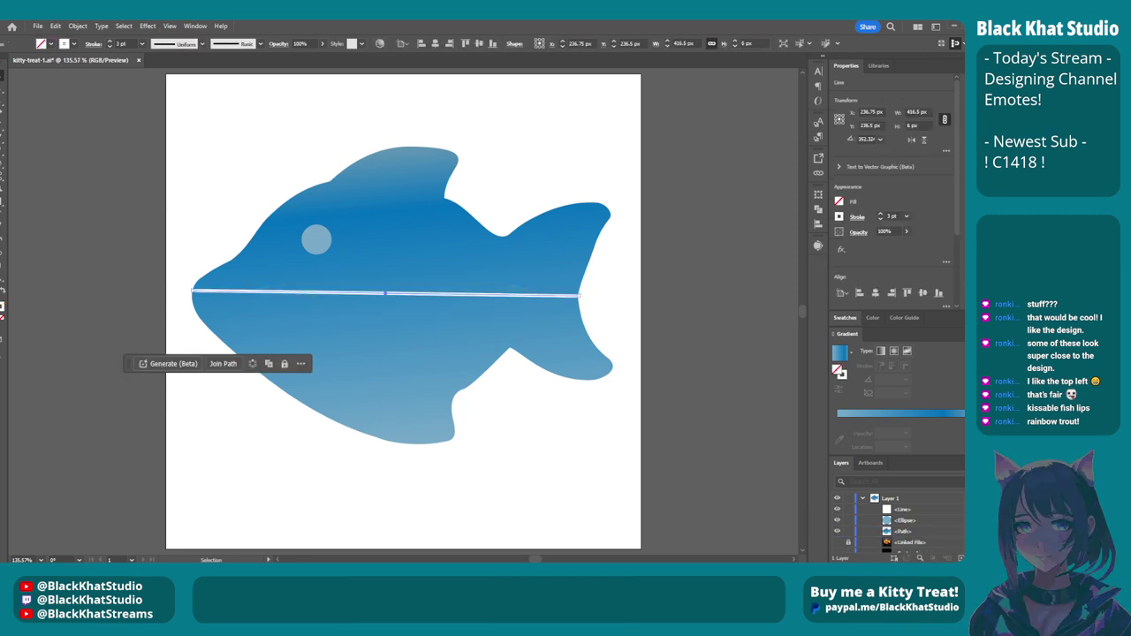
pyautogui.scroll(-1, 951, 538)
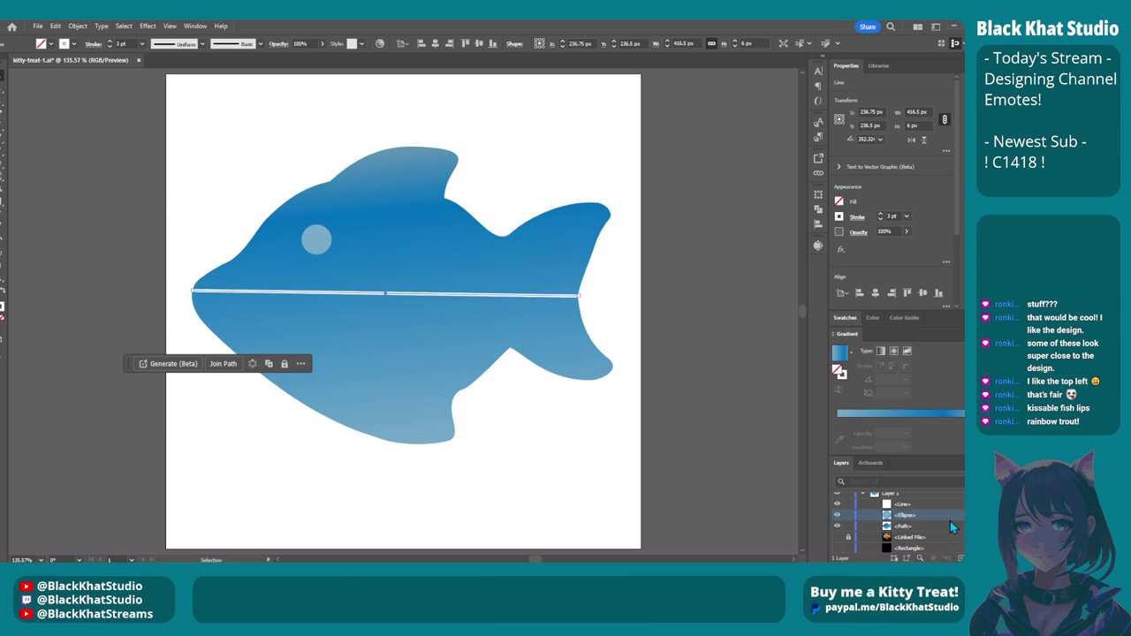
pyautogui.click(930, 504)
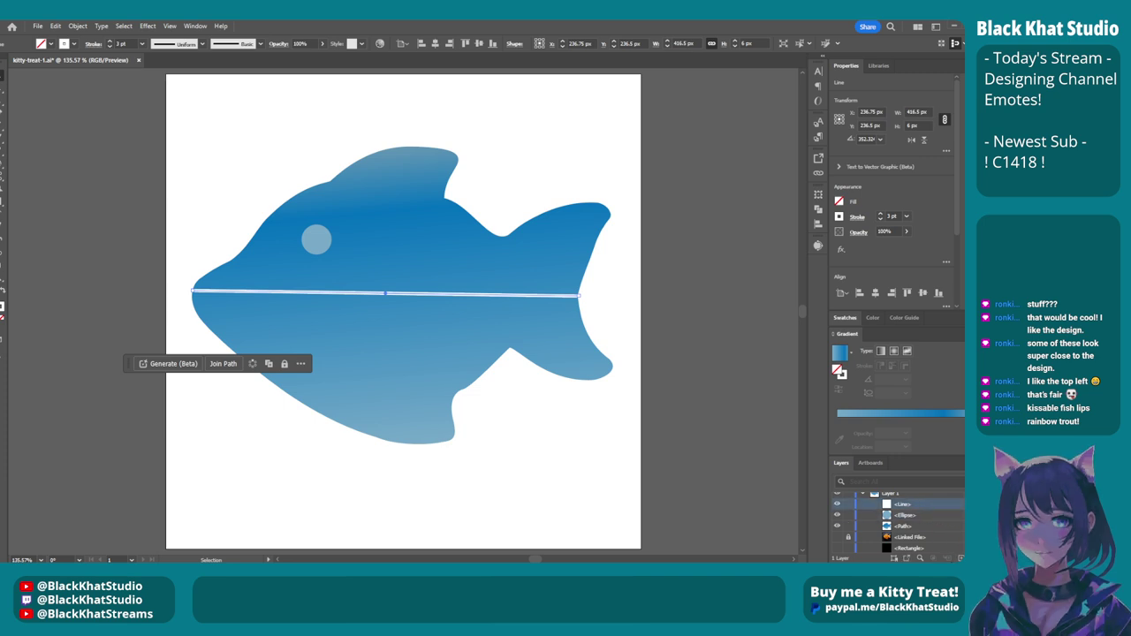
pyautogui.hotkey('ctrl', 'v')
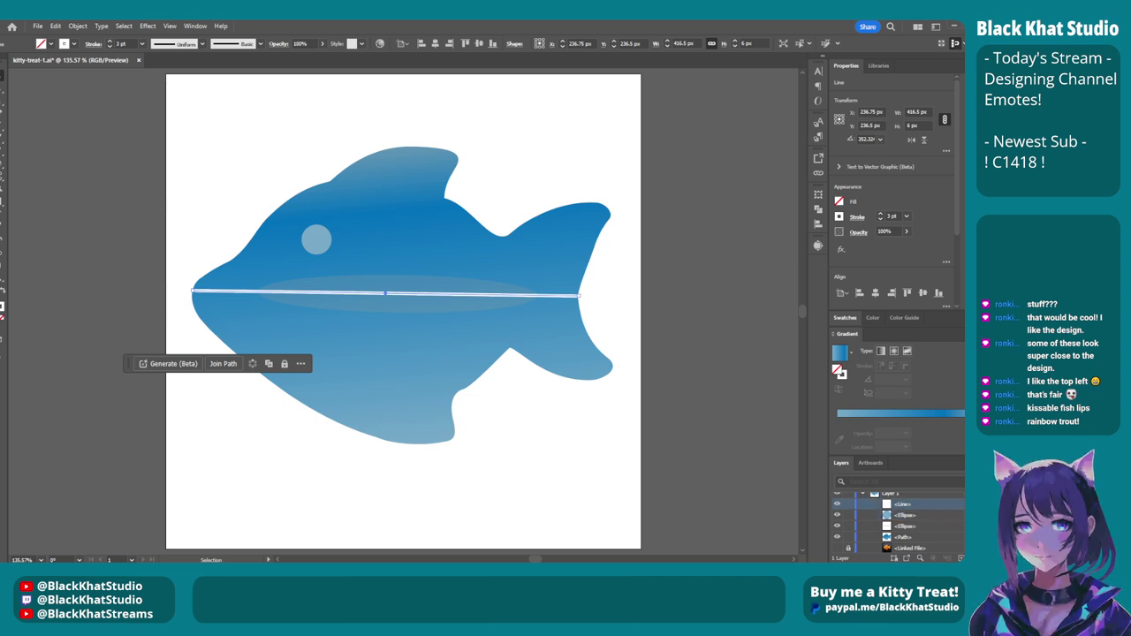
pyautogui.press('Delete')
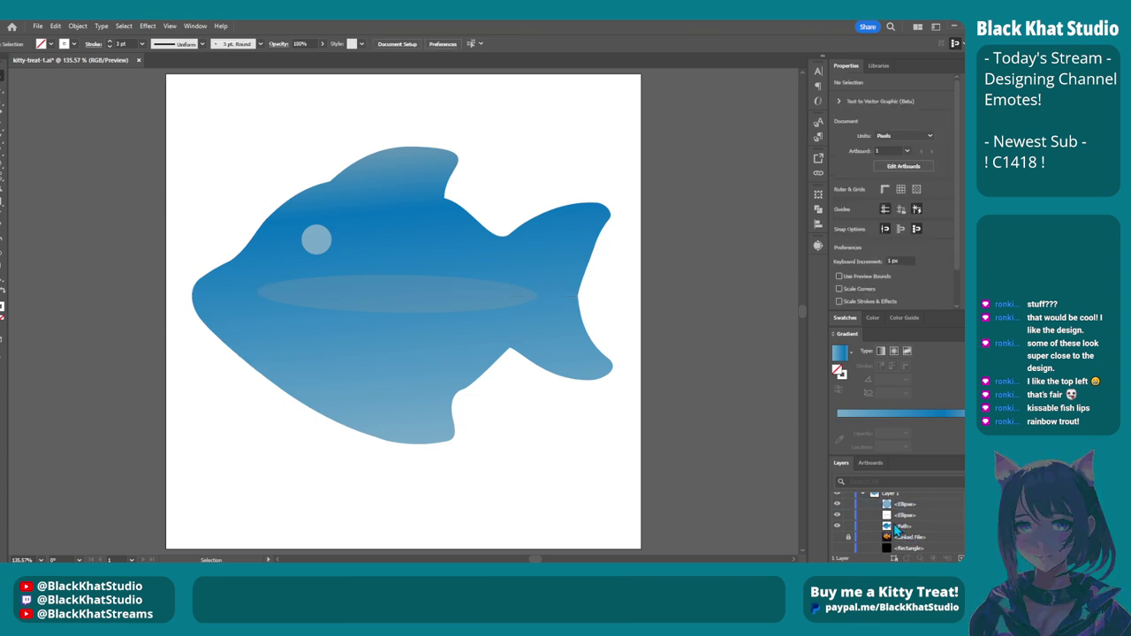
pyautogui.hotkey('ctrl', 's')
# Start editing the artboard and trim its upper and lower edges to the fish's outline, giving a height of 321 px.
pyautogui.scroll(-3, 606, 384)
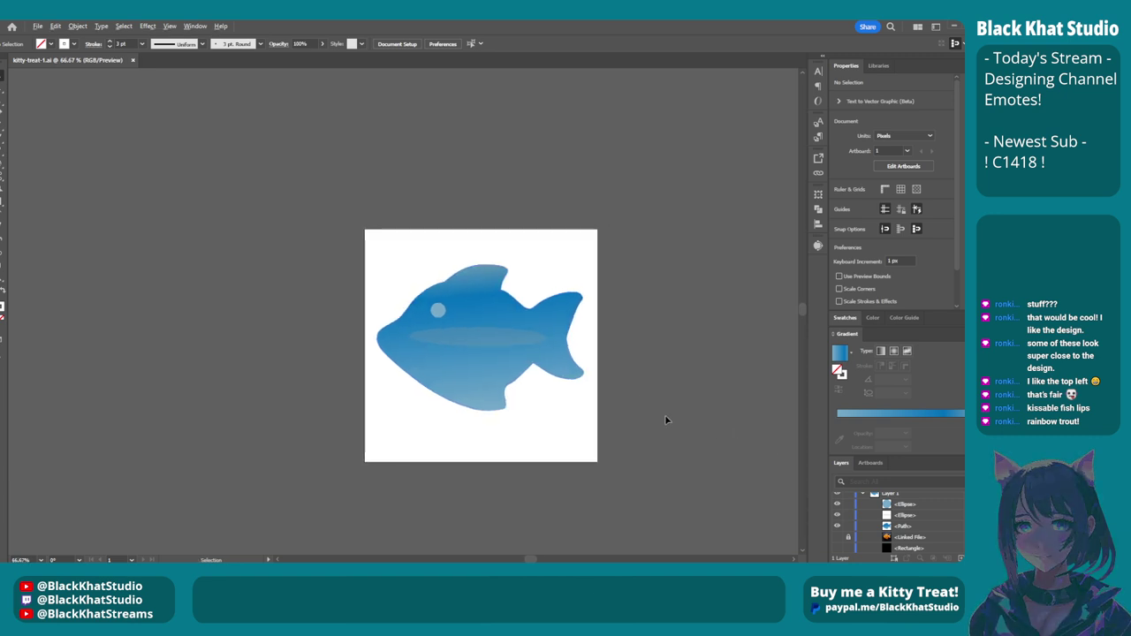
pyautogui.scroll(-2, 671, 422)
pyautogui.scroll(1, 354, 303)
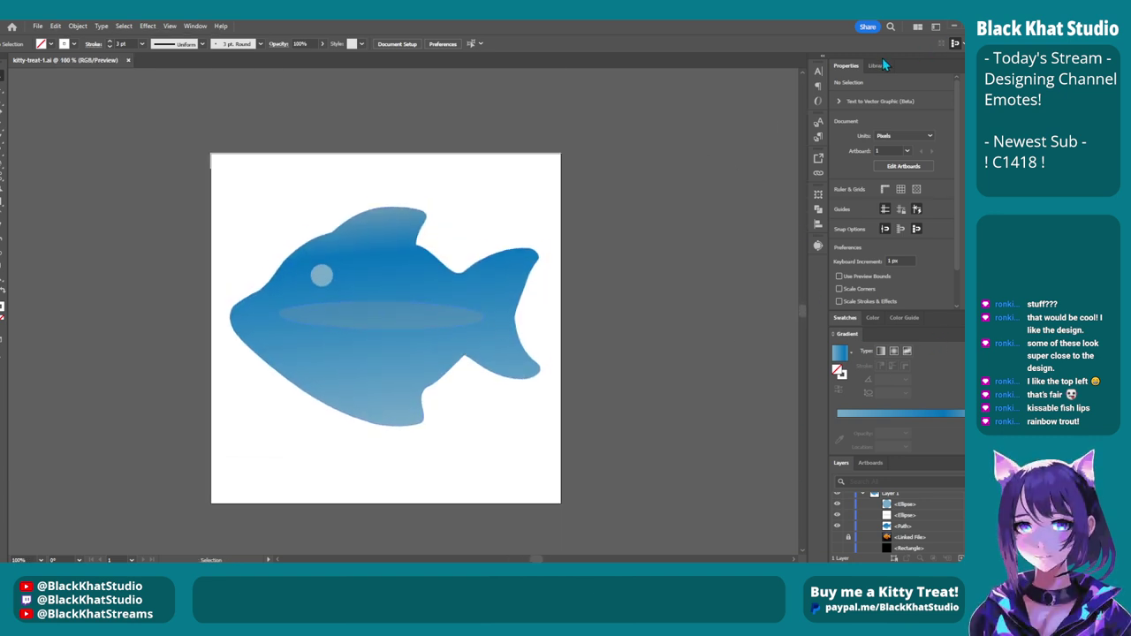
pyautogui.doubleClick(854, 68)
pyautogui.click(854, 67)
pyautogui.click(884, 166)
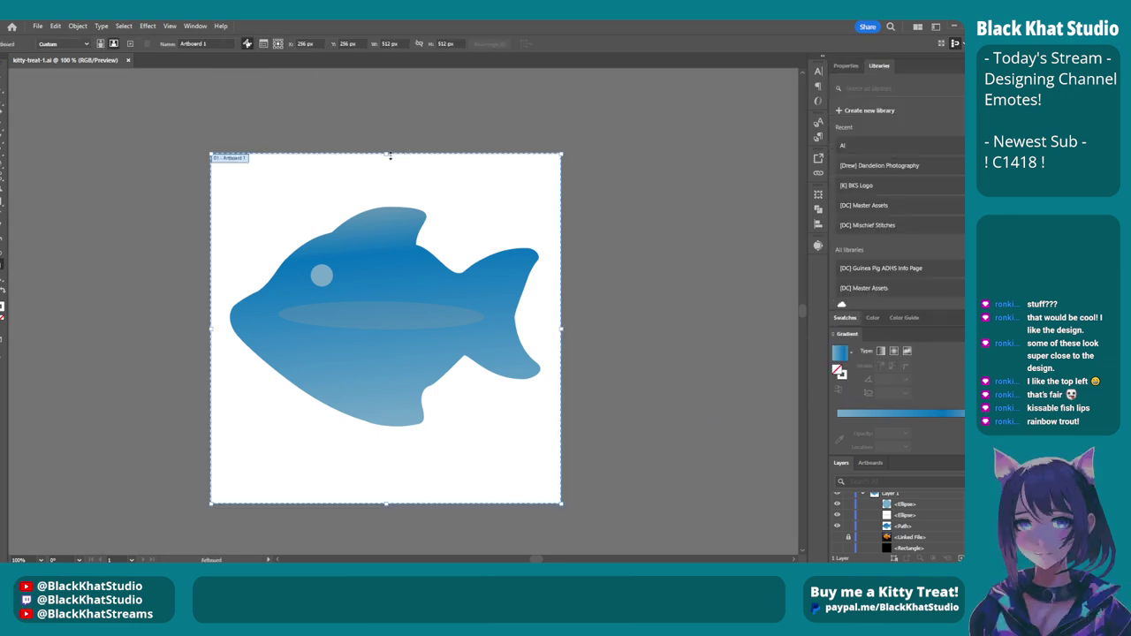
pyautogui.moveTo(385, 154); pyautogui.dragTo(382, 194)
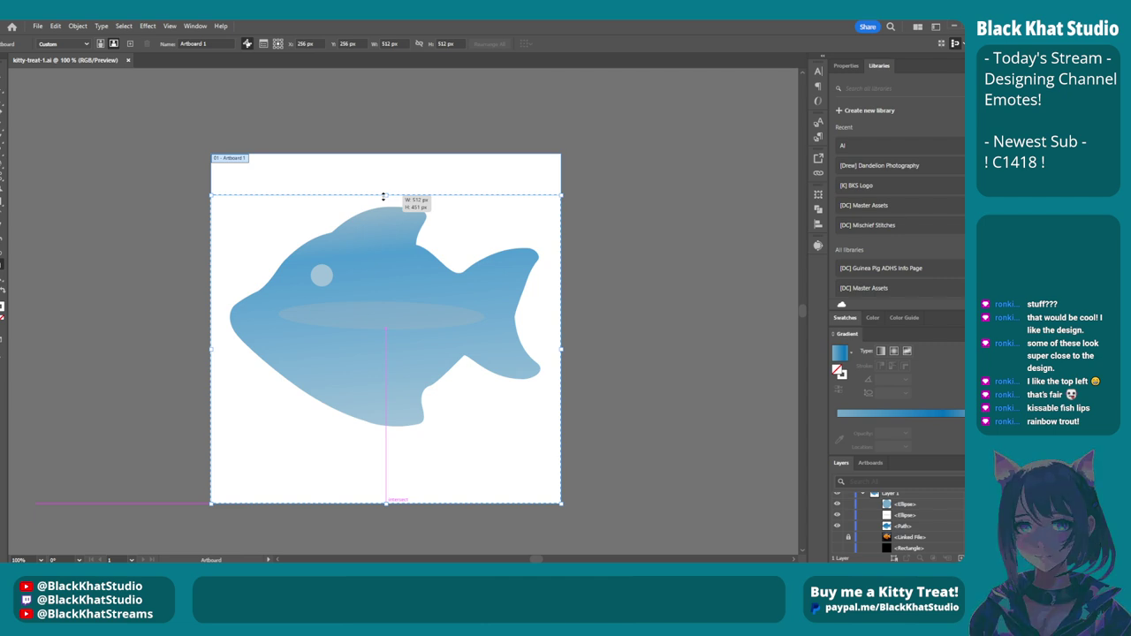
pyautogui.moveTo(383, 195); pyautogui.dragTo(380, 207)
pyautogui.moveTo(382, 207); pyautogui.dragTo(382, 206)
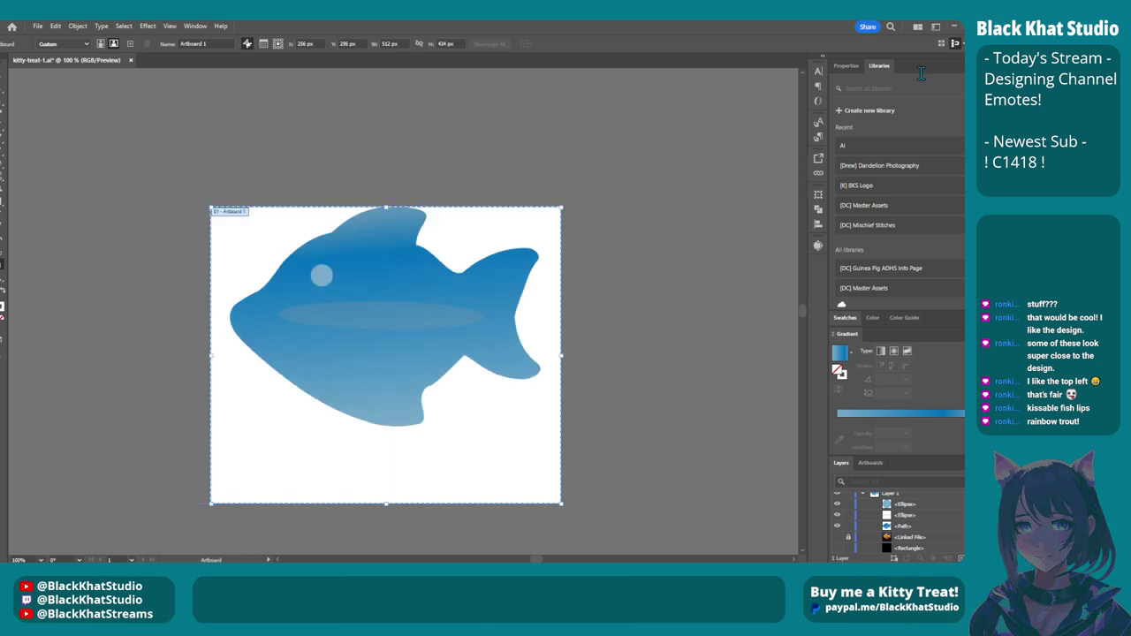
pyautogui.click(845, 66)
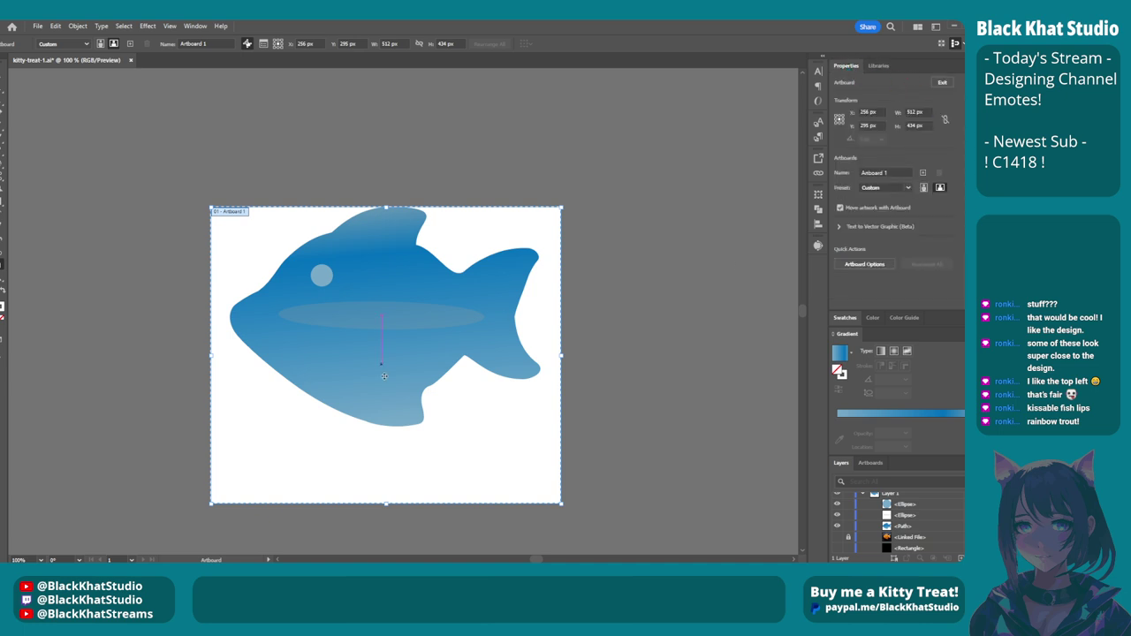
pyautogui.moveTo(388, 506); pyautogui.dragTo(409, 426)
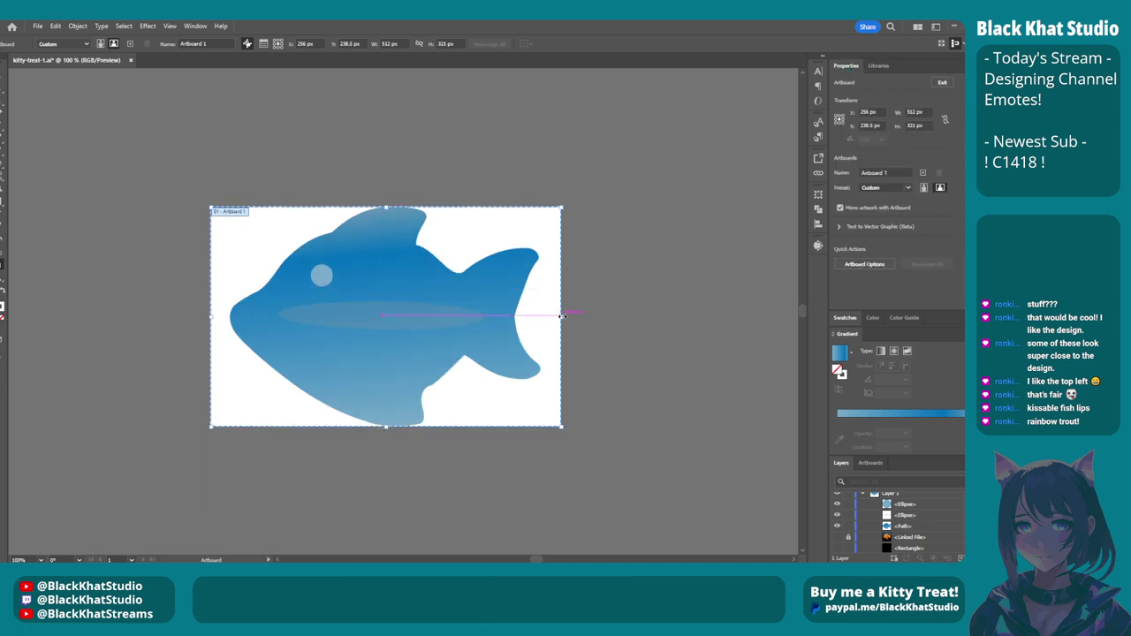
# Trim the artboard's sides to the fish's tail and snout, giving a width of 454 px, and deselect the artboard.
pyautogui.moveTo(561, 316); pyautogui.dragTo(540, 316)
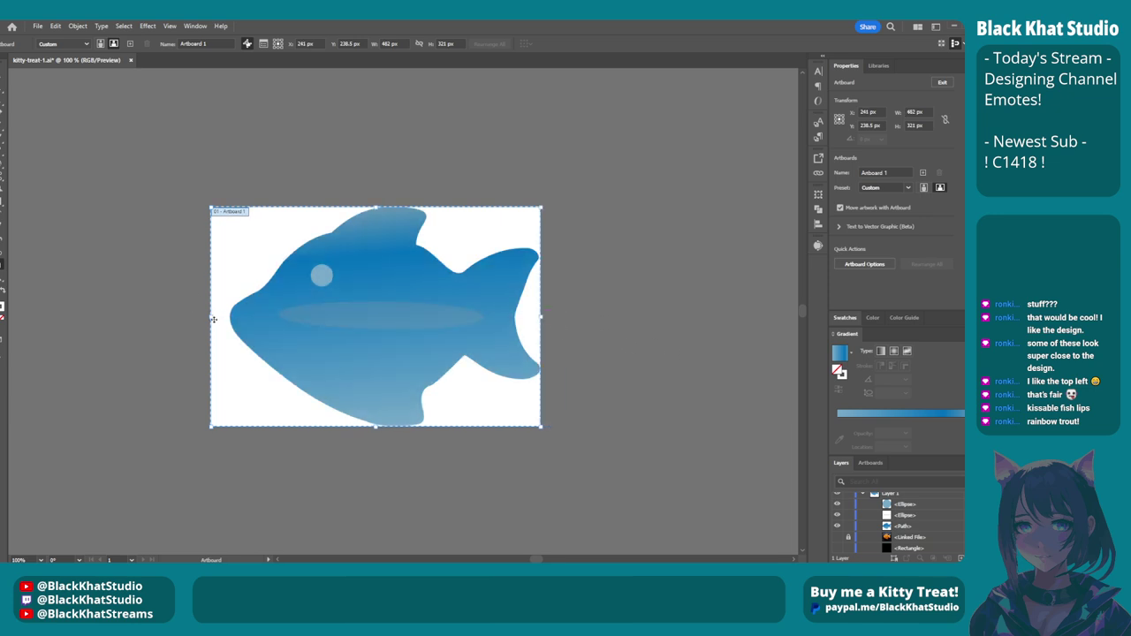
pyautogui.moveTo(213, 319); pyautogui.dragTo(230, 319)
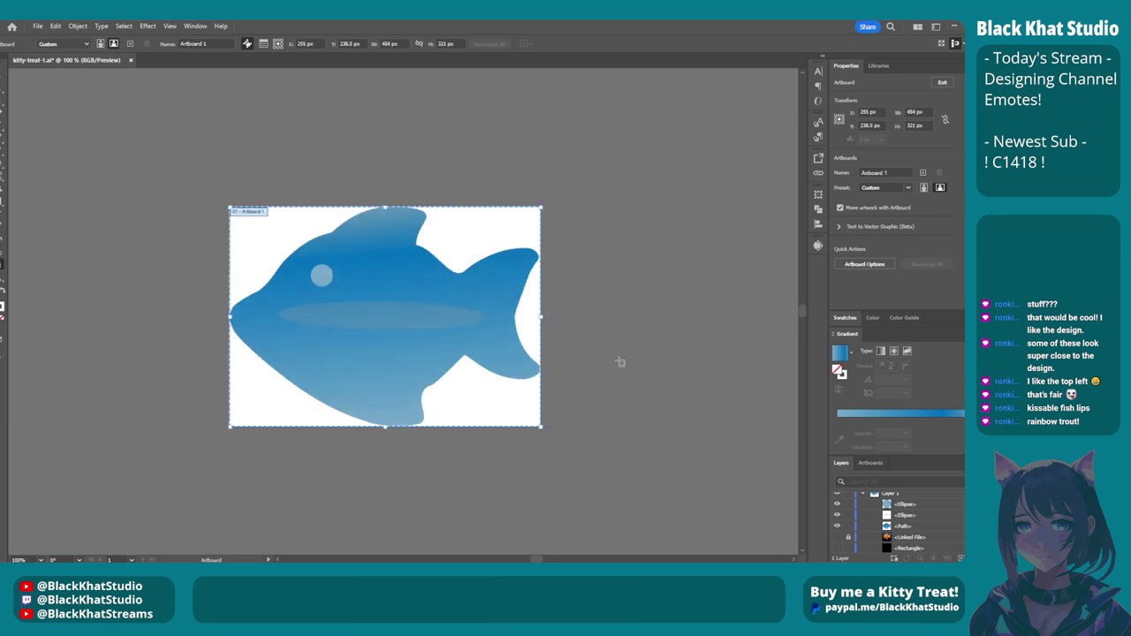
pyautogui.click(651, 364)
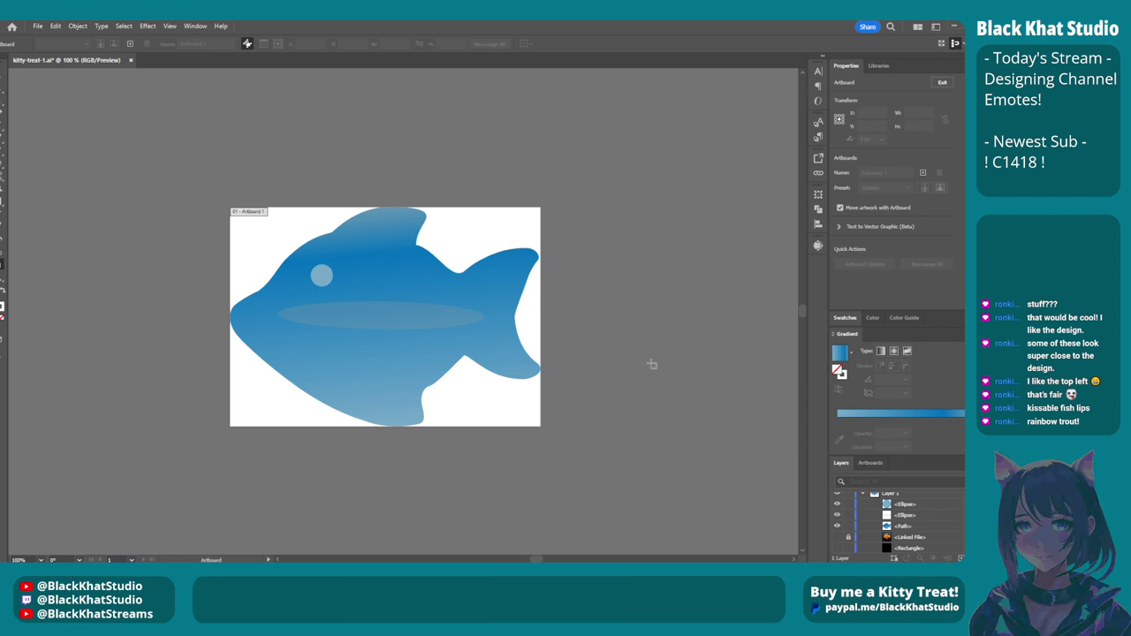
pyautogui.scroll(1, 396, 432)
pyautogui.scroll(2, 477, 407)
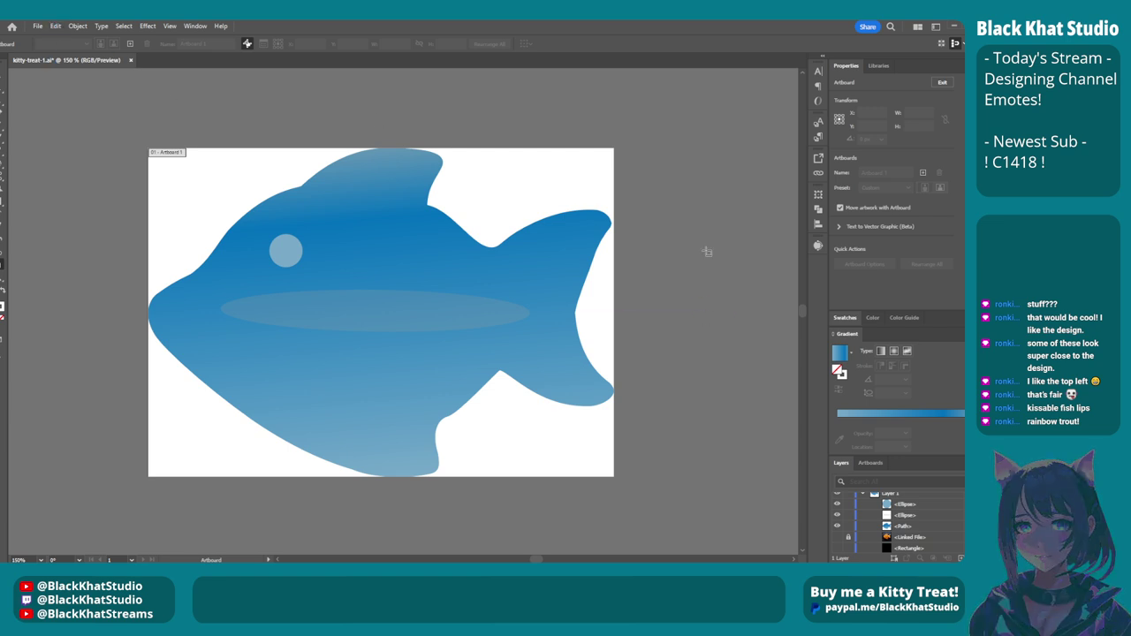
# Make the artboard square by setting its height to 454 px, keeping the fish in the middle.
pyautogui.click(583, 184)
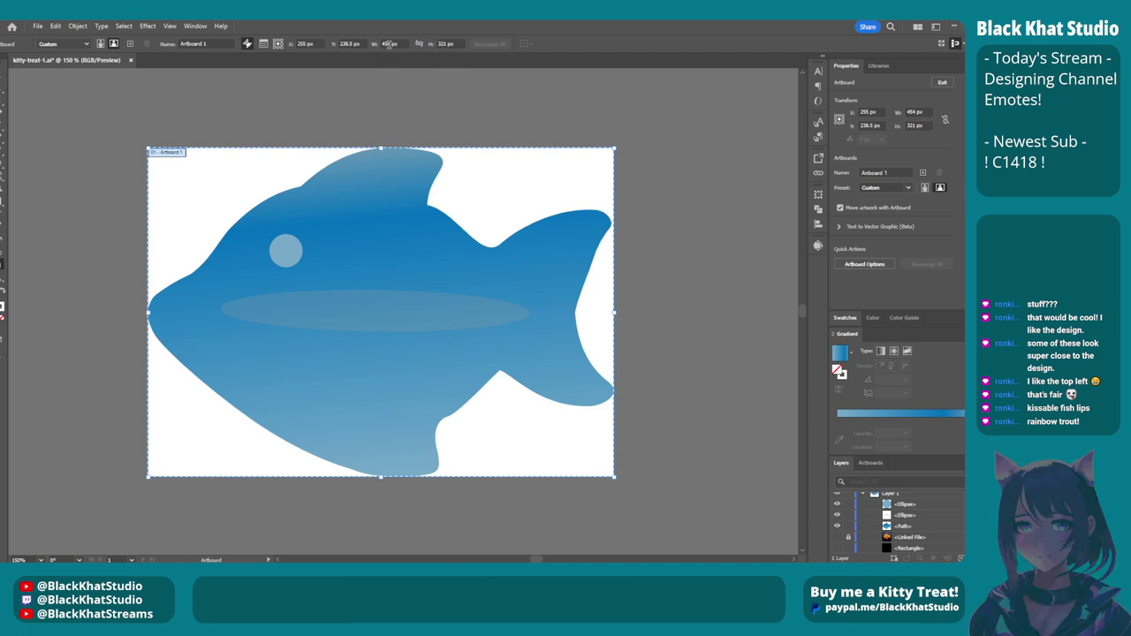
pyautogui.click(441, 43)
pyautogui.write('454')
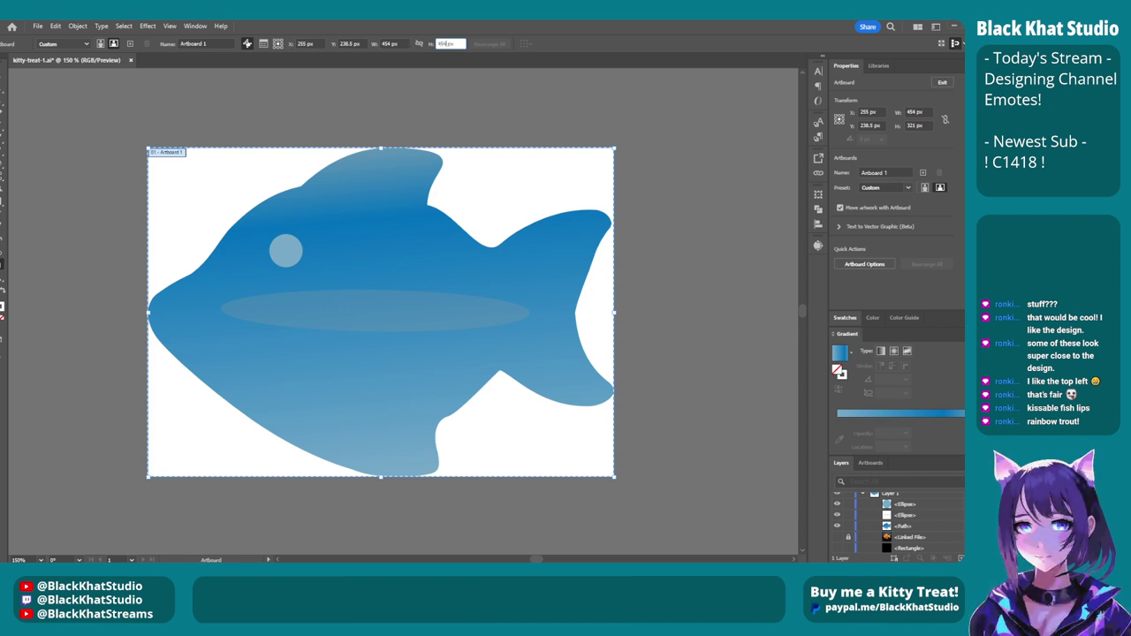
pyautogui.press('Return')
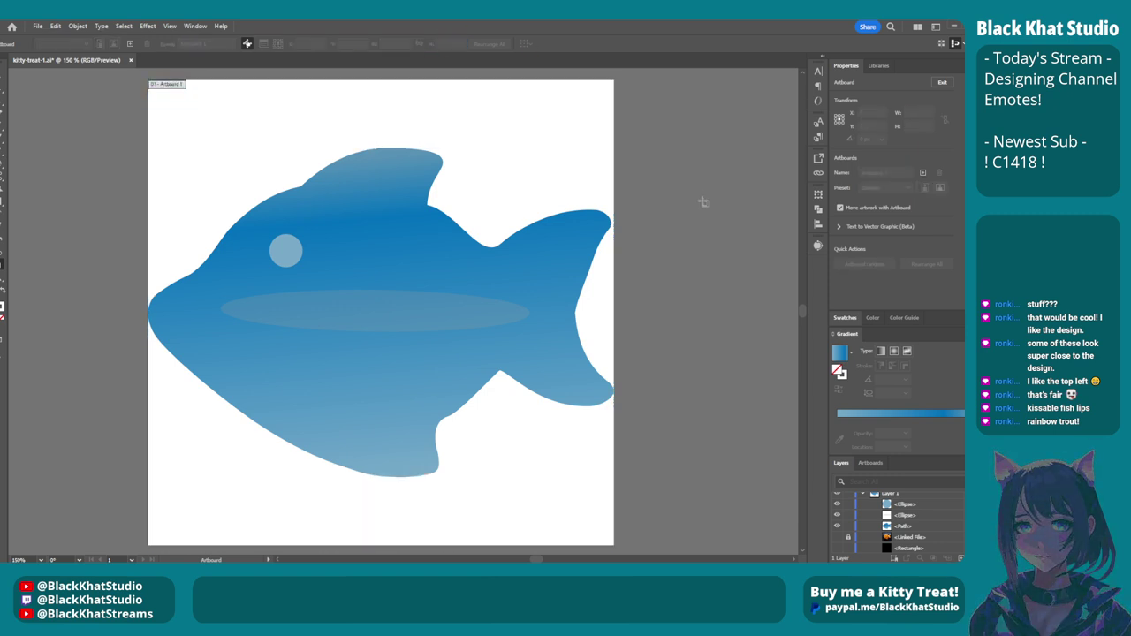
pyautogui.scroll(-1, 639, 275)
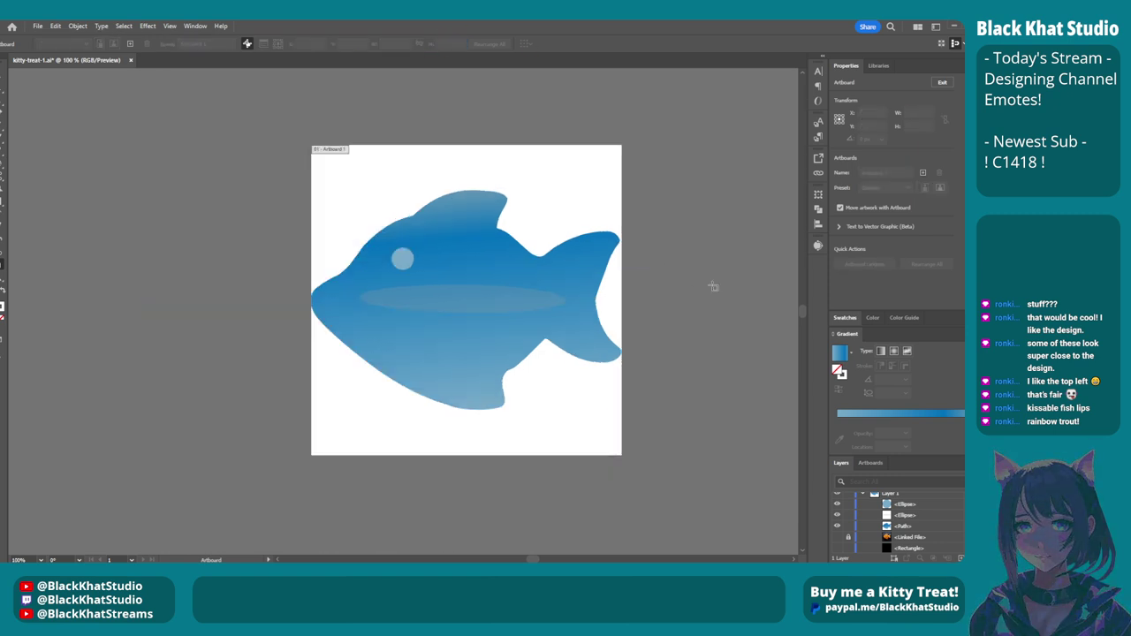
# Pull the two anchor points of the fish's lower tail tip slightly inward, in line with the upper tail tip.
pyautogui.hscroll(2, 719, 295)
pyautogui.scroll(1, 544, 362)
pyautogui.scroll(1, 540, 352)
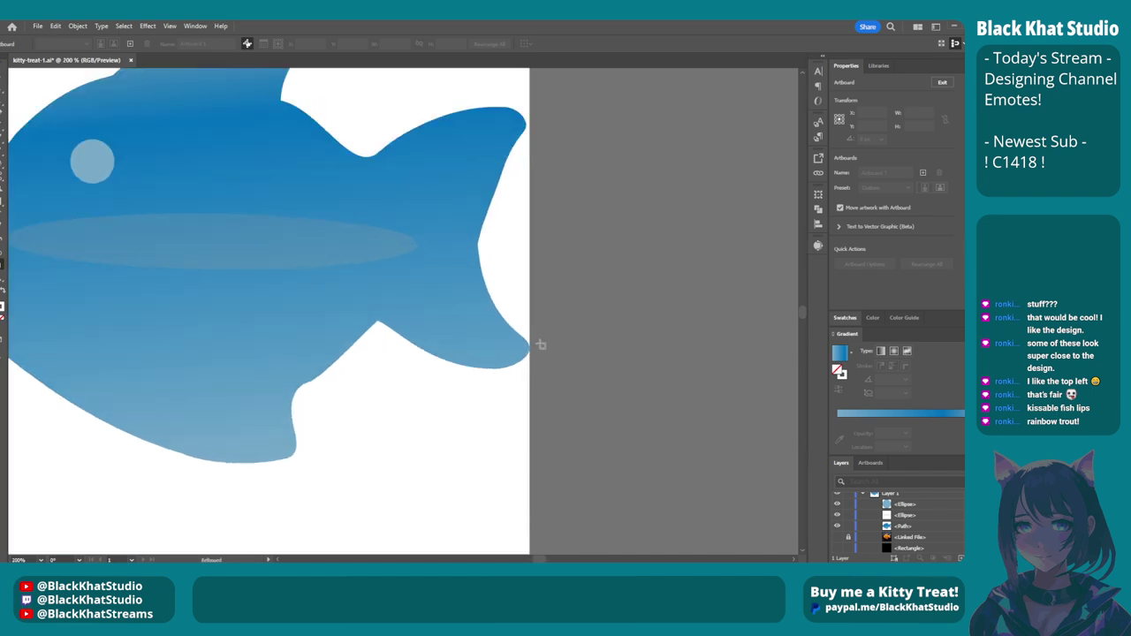
pyautogui.press('a')
pyautogui.click(525, 340)
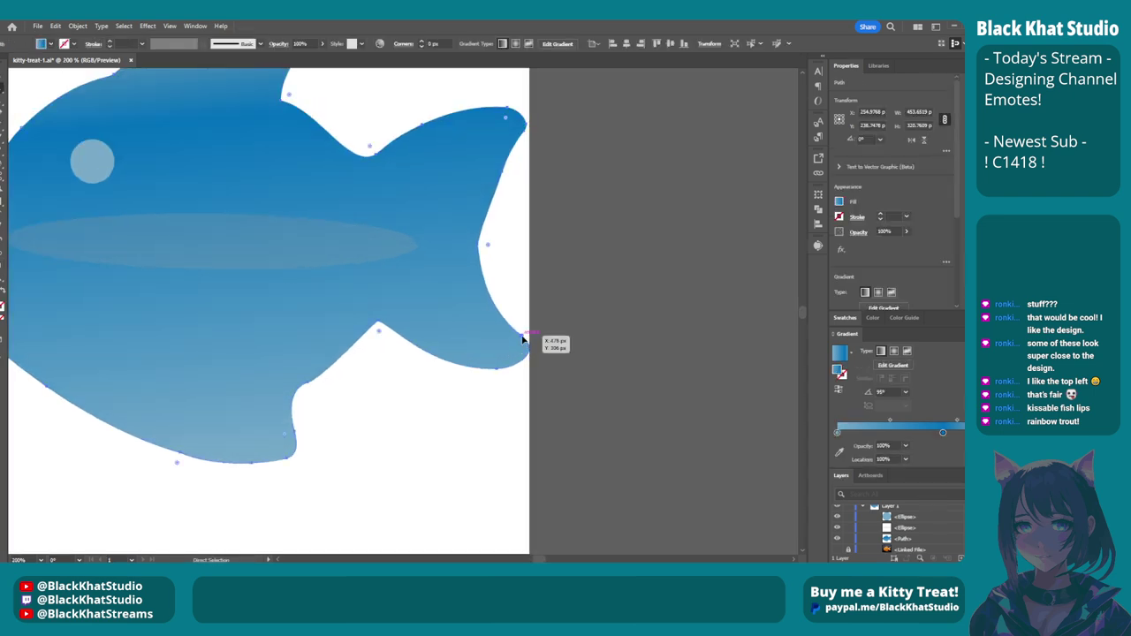
pyautogui.click(523, 337)
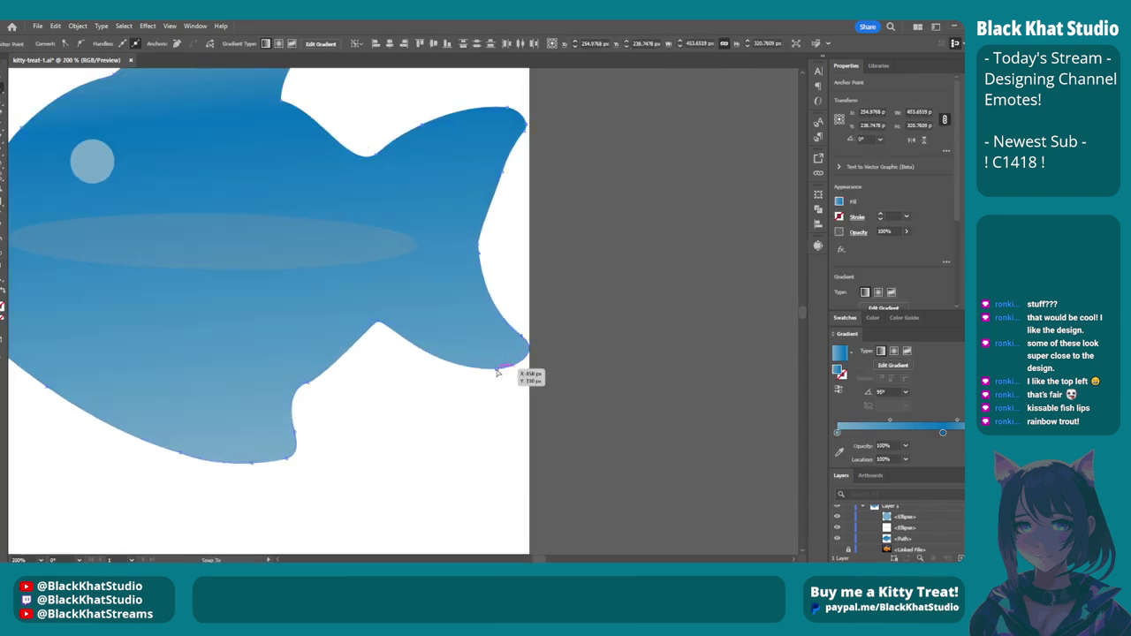
pyautogui.moveTo(496, 372); pyautogui.dragTo(495, 372)
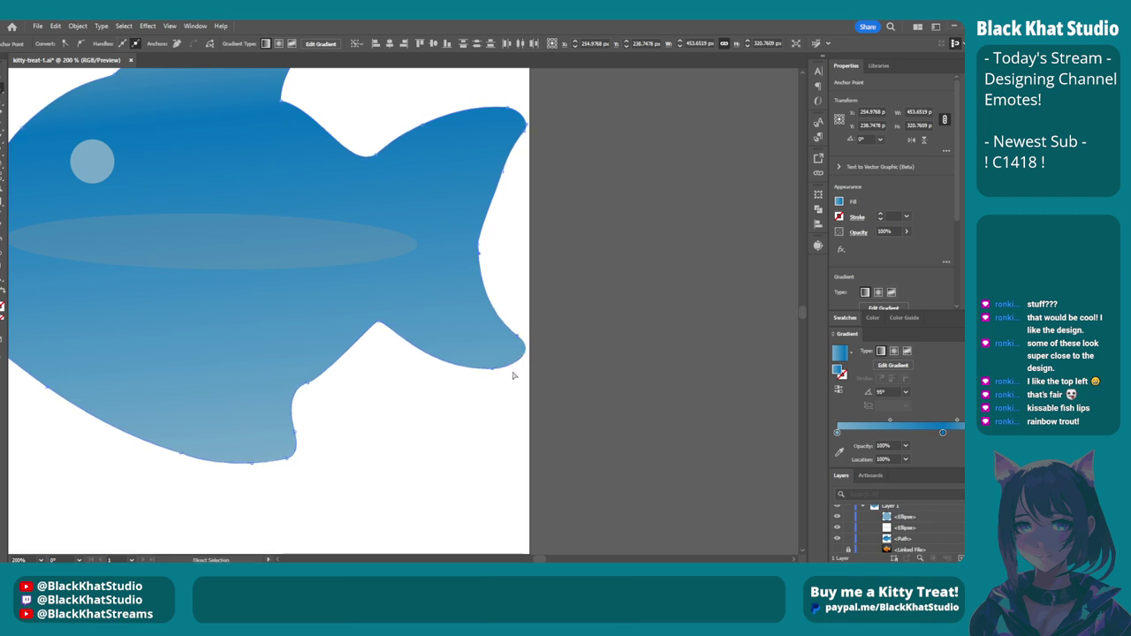
pyautogui.click(531, 373)
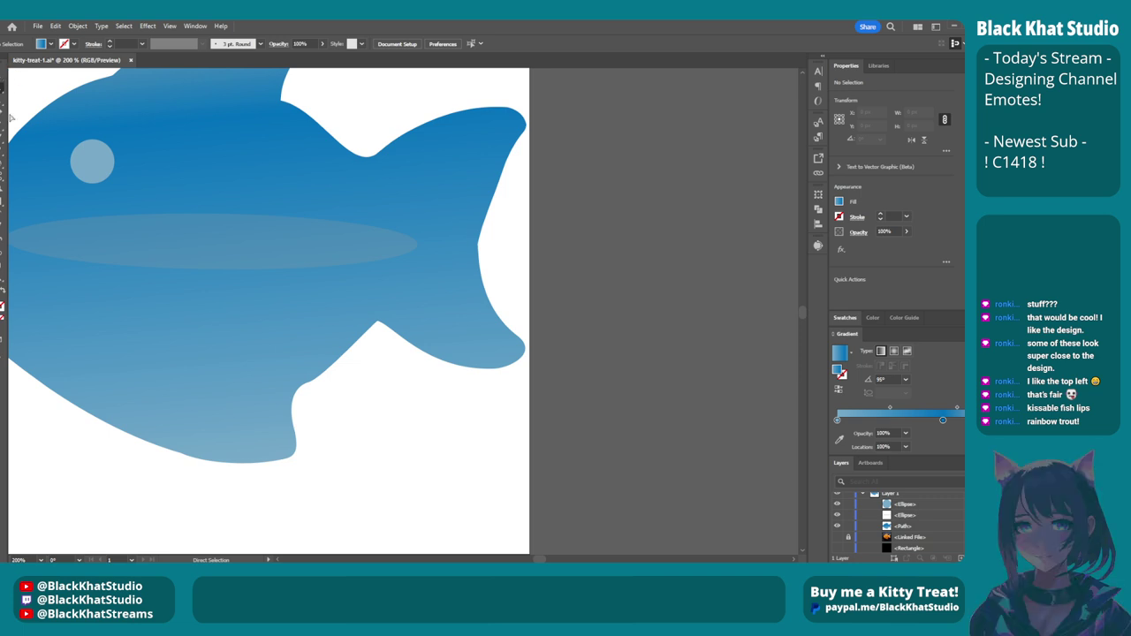
# Trim the artboard's tail-side edge to the reshaped tail tips, giving a width of 452 px.
pyautogui.hotkey('shift', 'o')
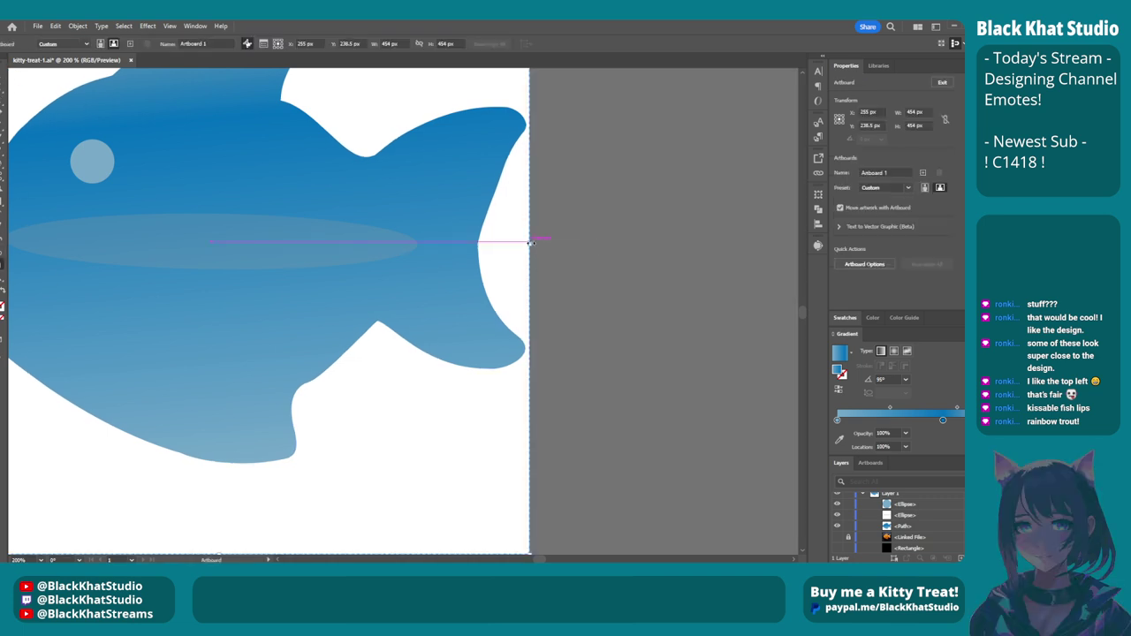
pyautogui.moveTo(529, 244); pyautogui.dragTo(525, 244)
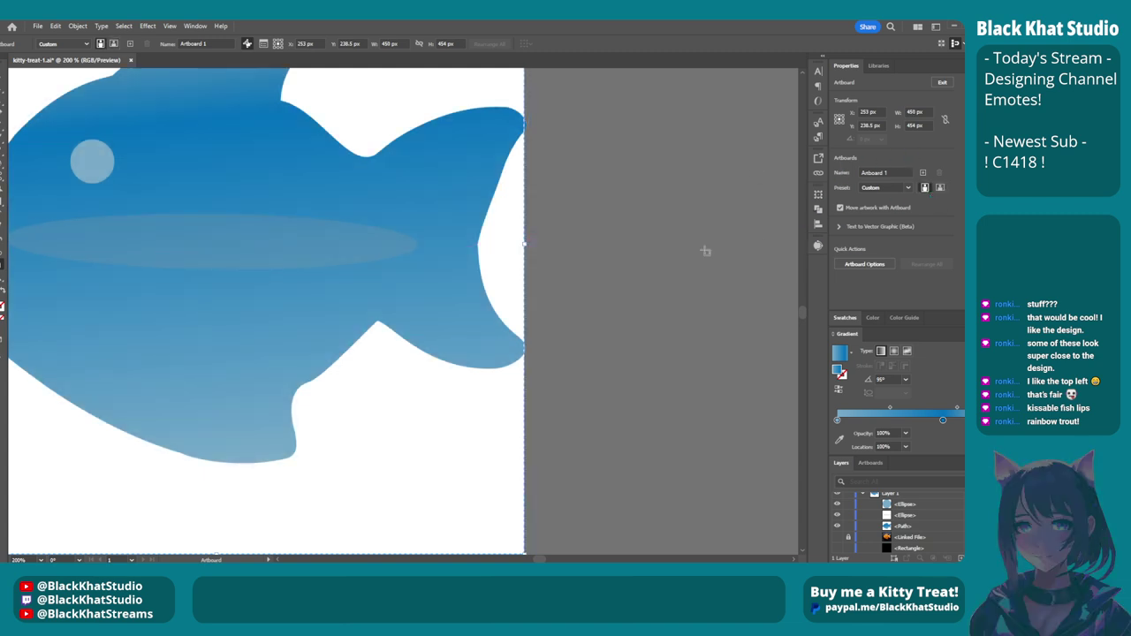
pyautogui.scroll(3, 530, 309)
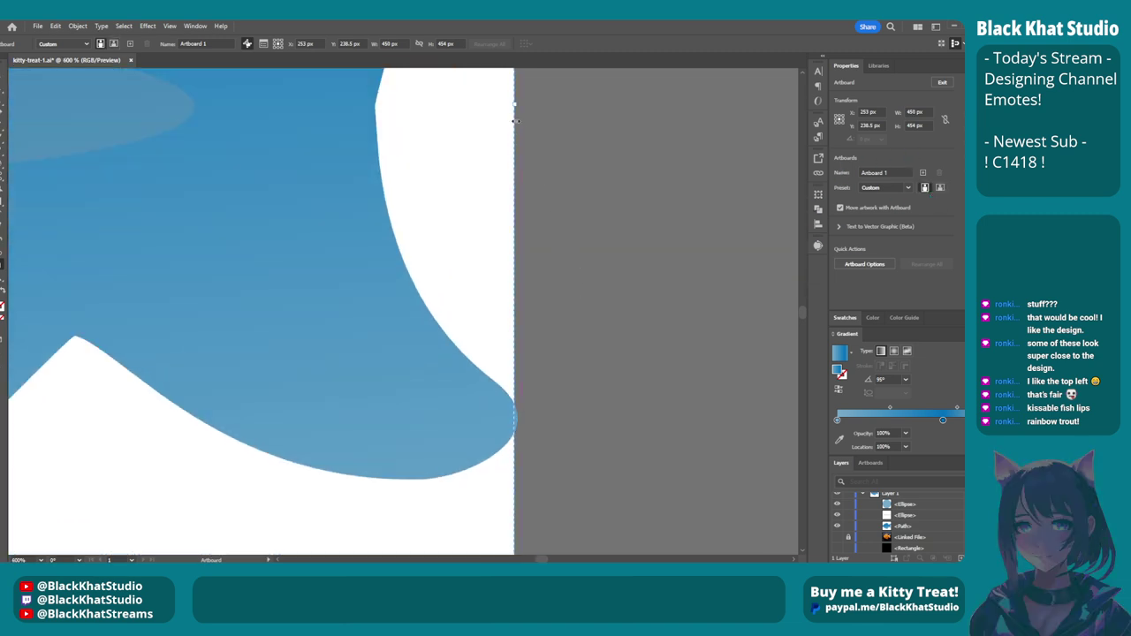
pyautogui.moveTo(518, 102); pyautogui.dragTo(537, 423)
pyautogui.scroll(5, 601, 433)
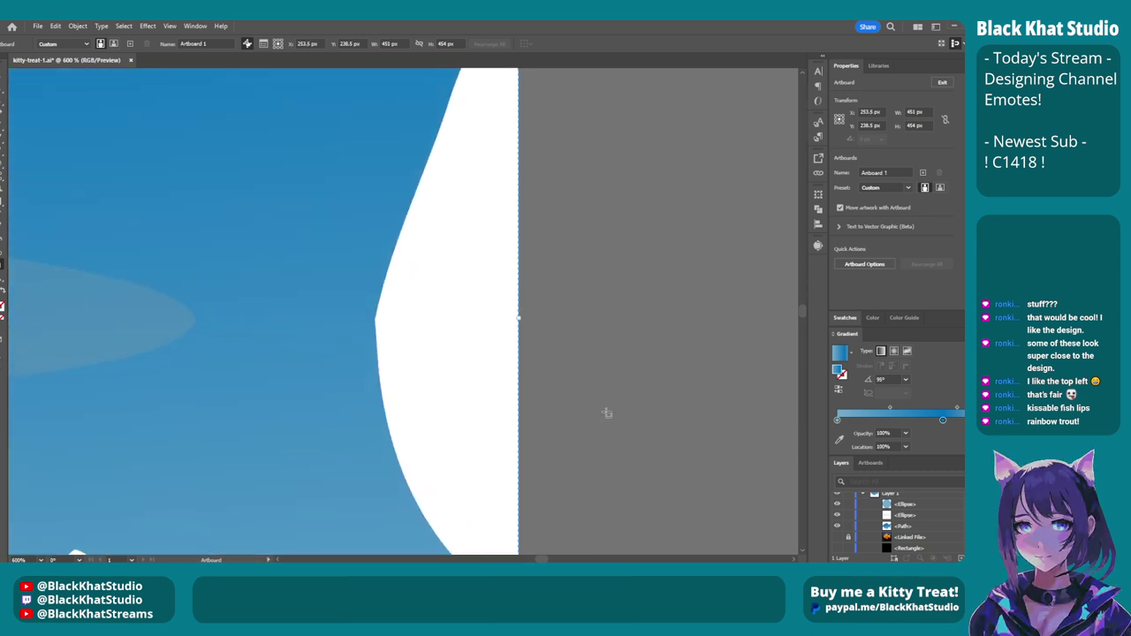
pyautogui.scroll(3, 607, 412)
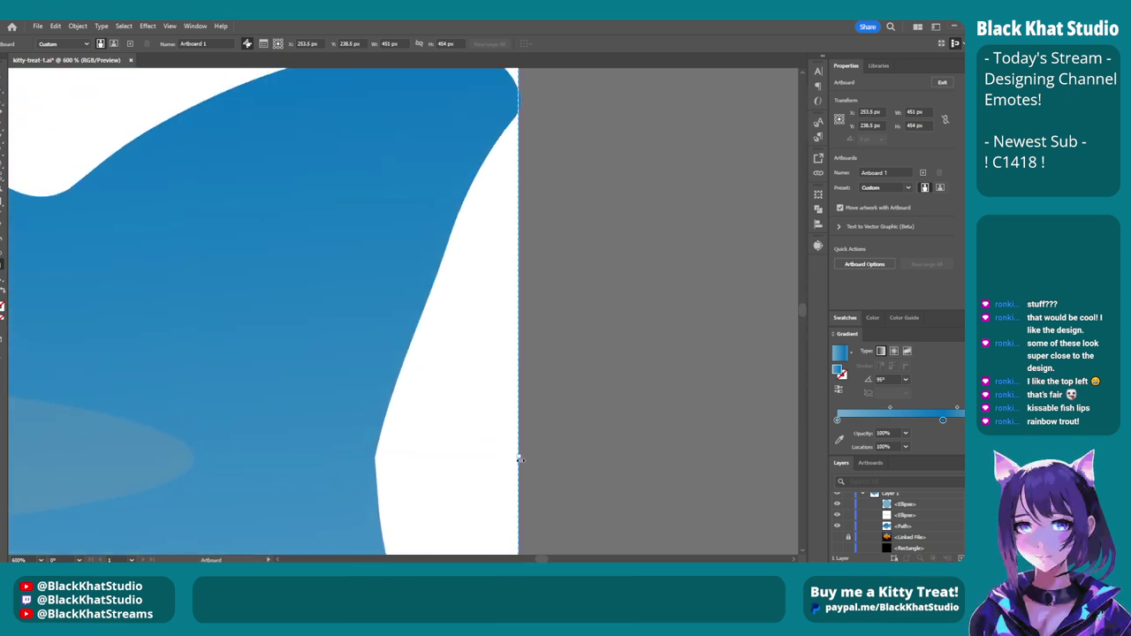
pyautogui.moveTo(520, 458); pyautogui.dragTo(522, 455)
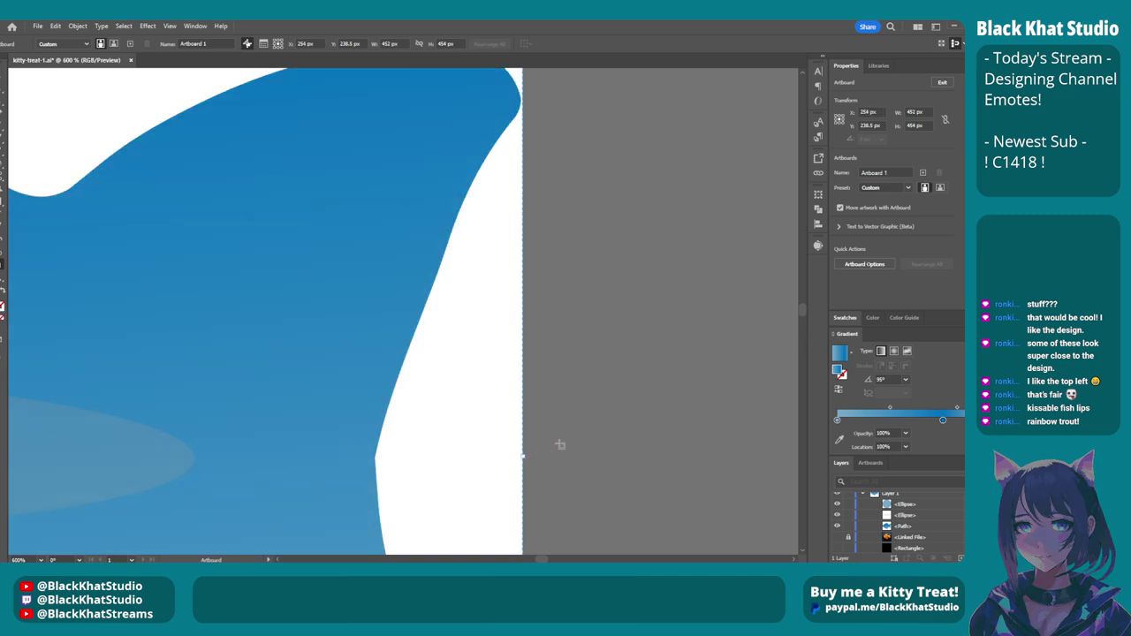
pyautogui.scroll(-4, 565, 442)
pyautogui.scroll(-3, 580, 435)
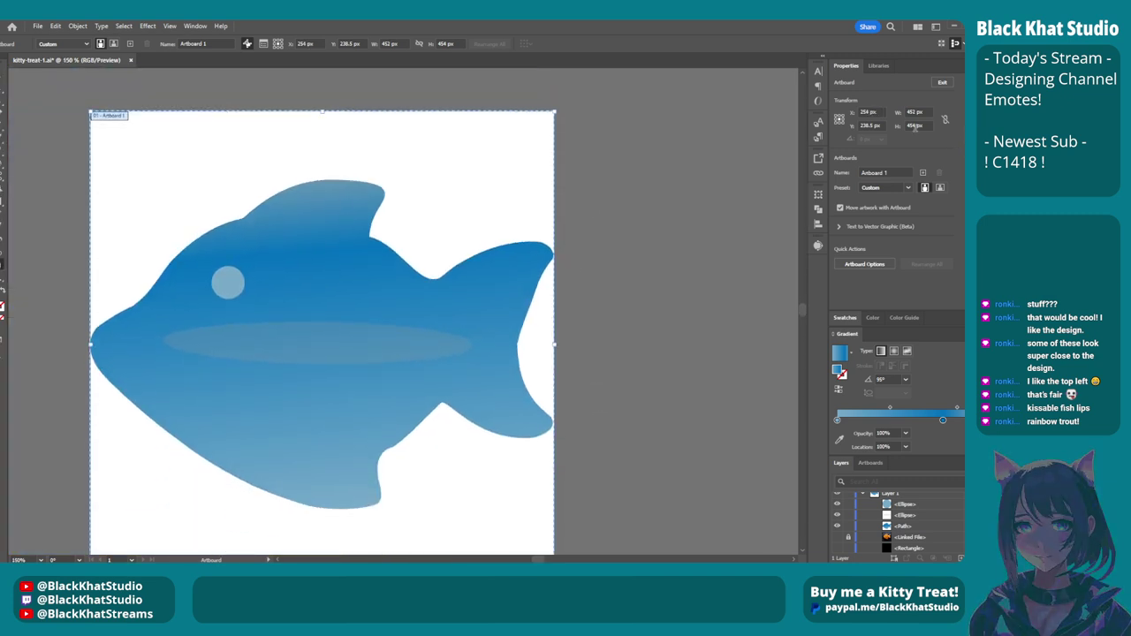
# Set the artboard's height to 452 px, leave artboard editing and save the document.
pyautogui.write('452')
pyautogui.press('Return')
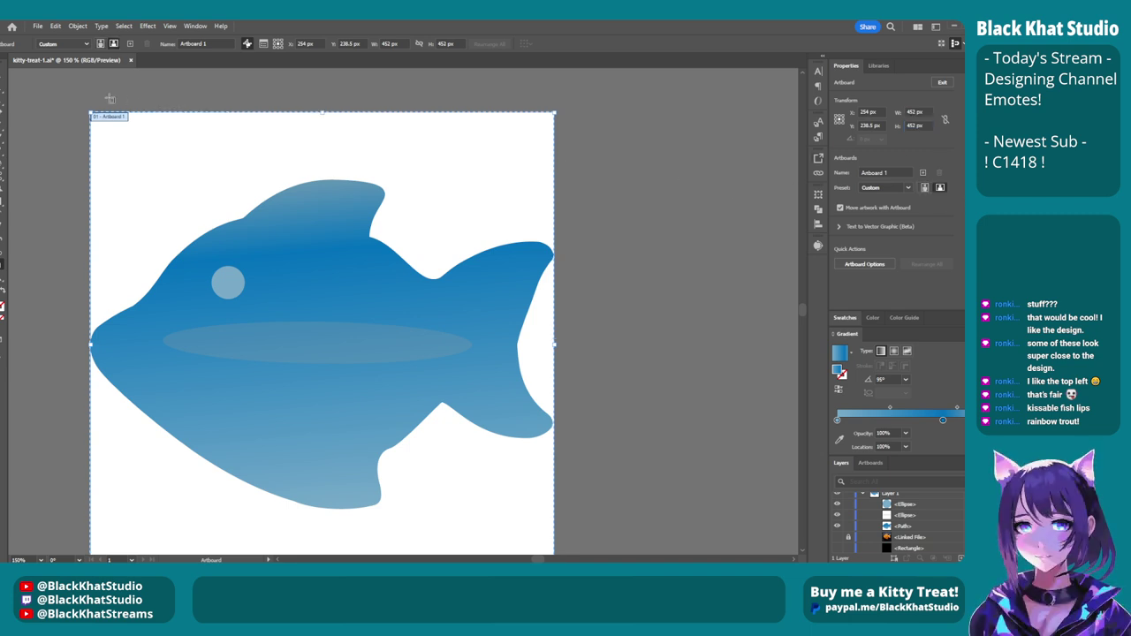
pyautogui.click(6, 76)
pyautogui.hotkey('ctrl', 's')
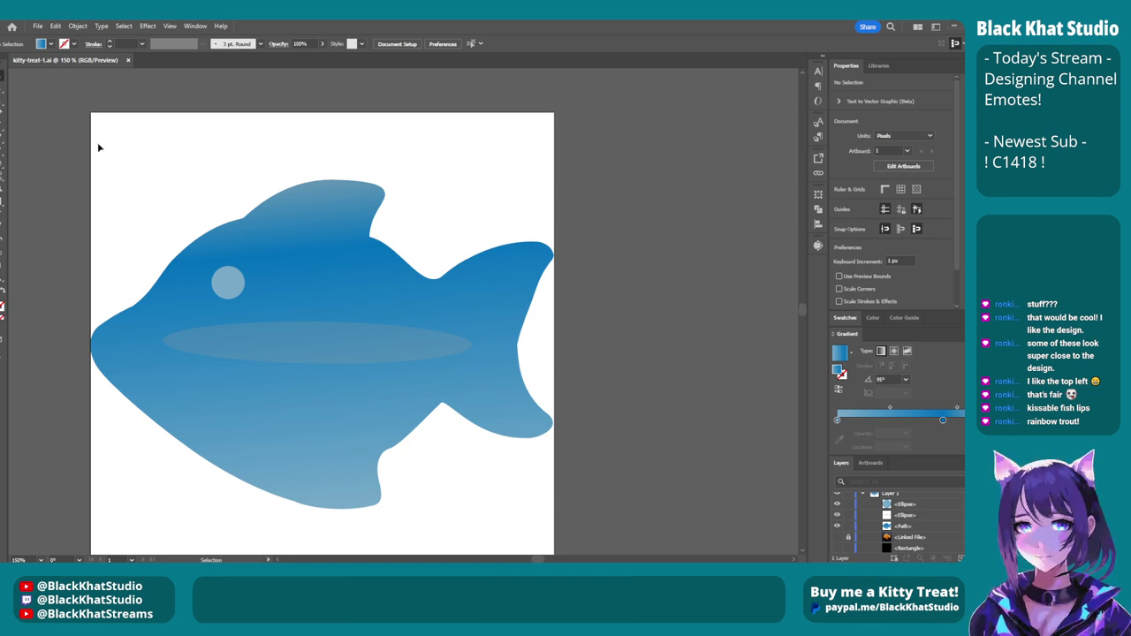
# Select all of the fish artwork, including the eye and side ellipse, set its width to 448 px and deselect it.
pyautogui.moveTo(303, 250); pyautogui.dragTo(544, 221)
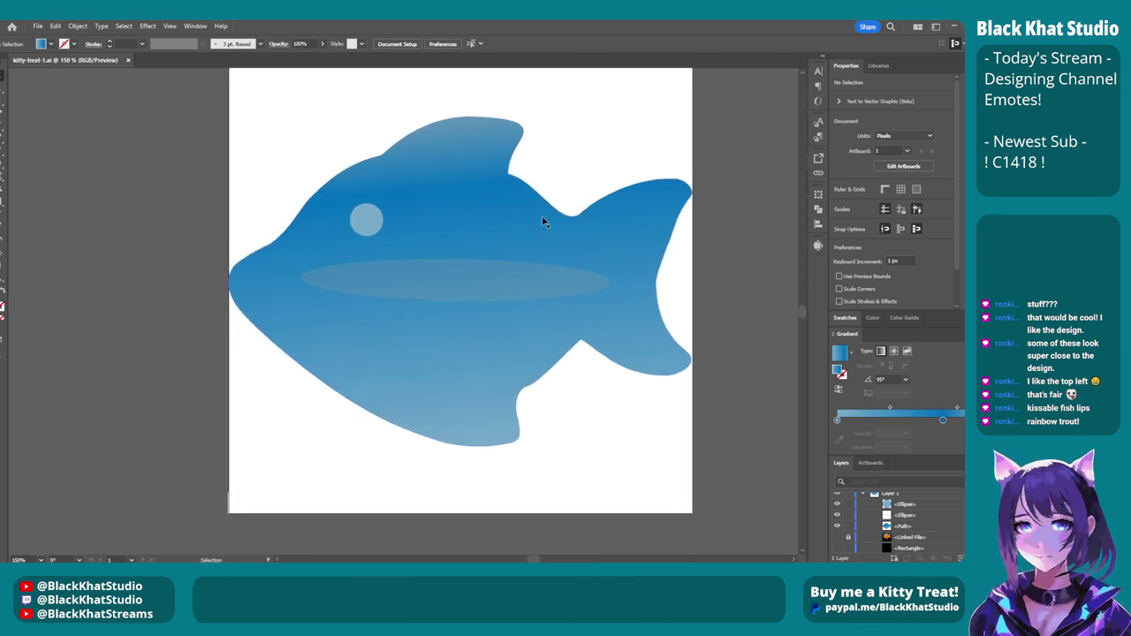
pyautogui.scroll(-1, 599, 214)
pyautogui.hscroll(2, 604, 208)
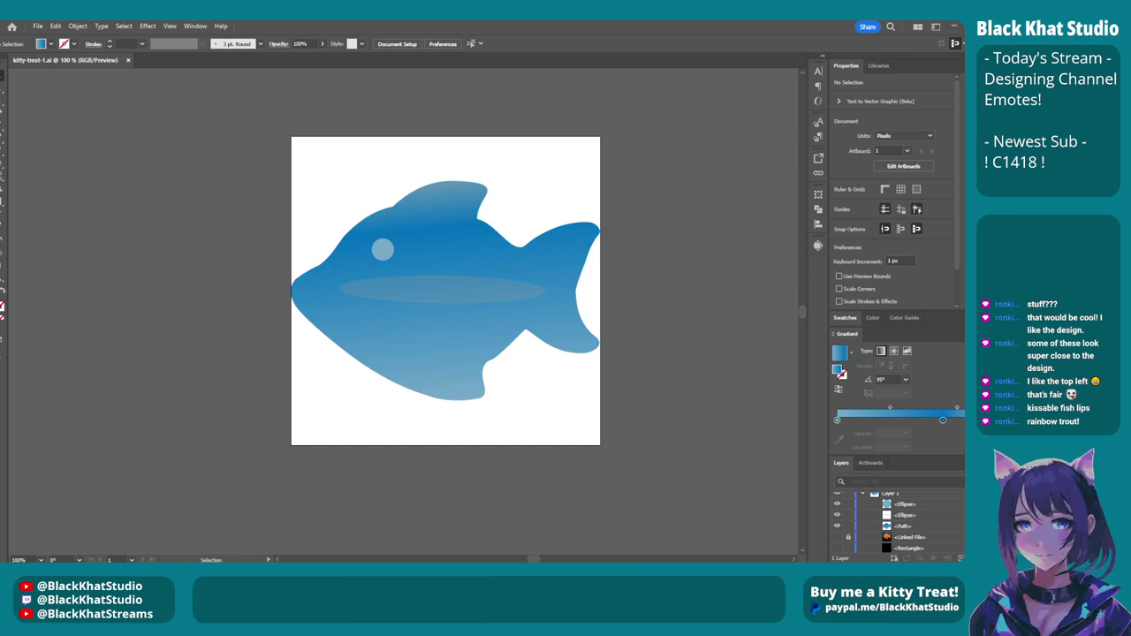
pyautogui.press('a')
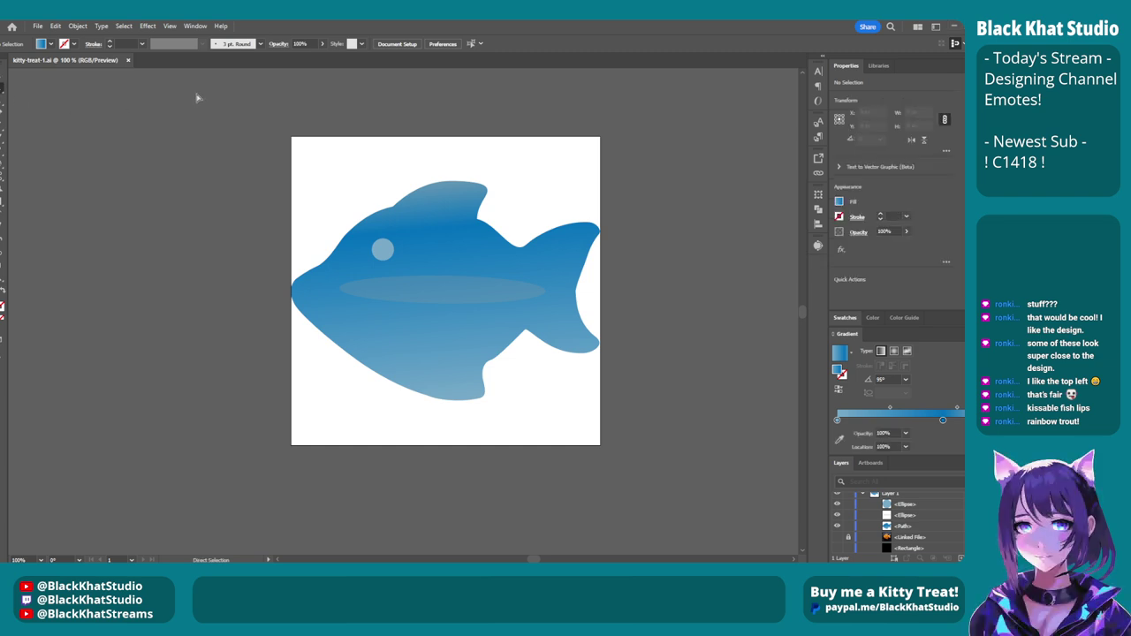
pyautogui.moveTo(196, 97); pyautogui.dragTo(767, 507)
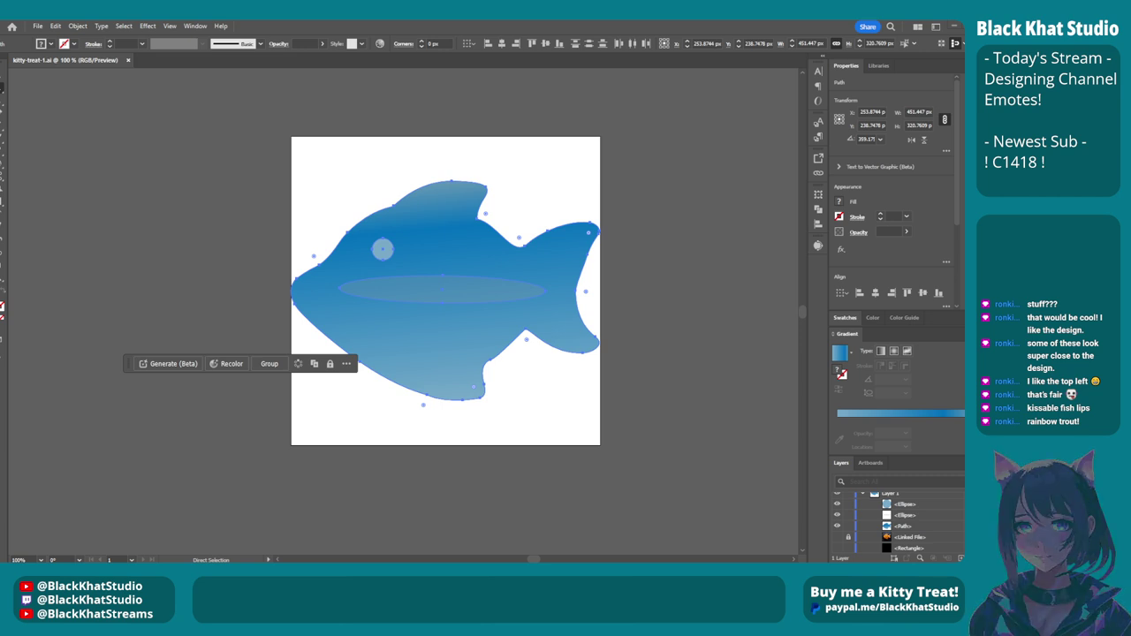
pyautogui.click(910, 112)
pyautogui.write('448')
pyautogui.press('Return')
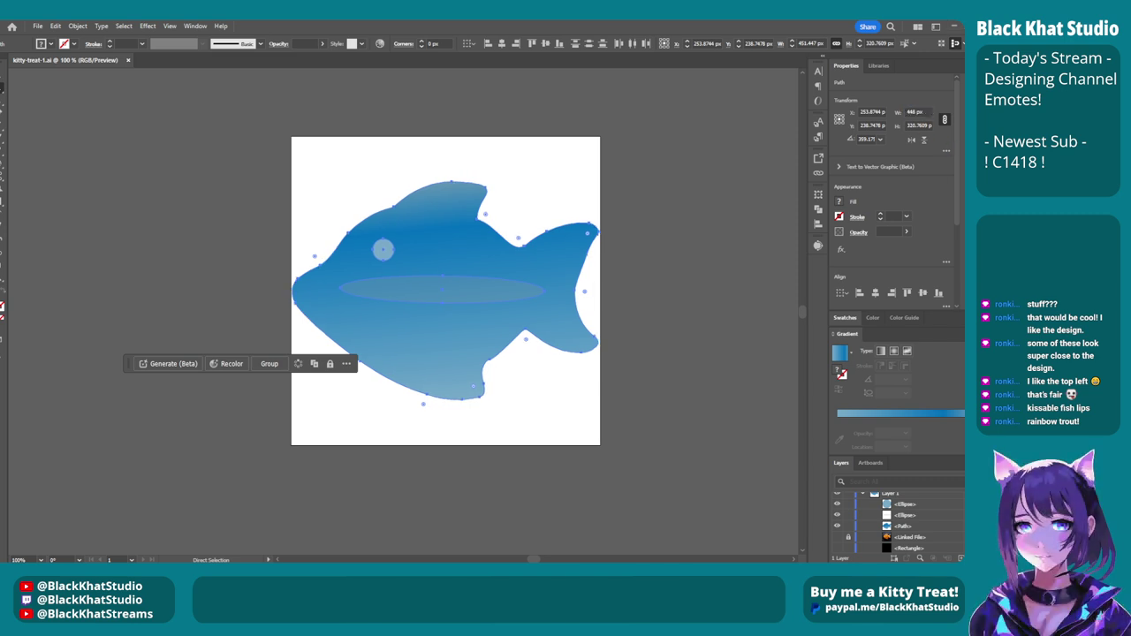
pyautogui.click(681, 287)
# Trim the artboard's tail-side and snout-side edges to the narrowed fish, giving a width of 448 px.
pyautogui.scroll(1, 607, 353)
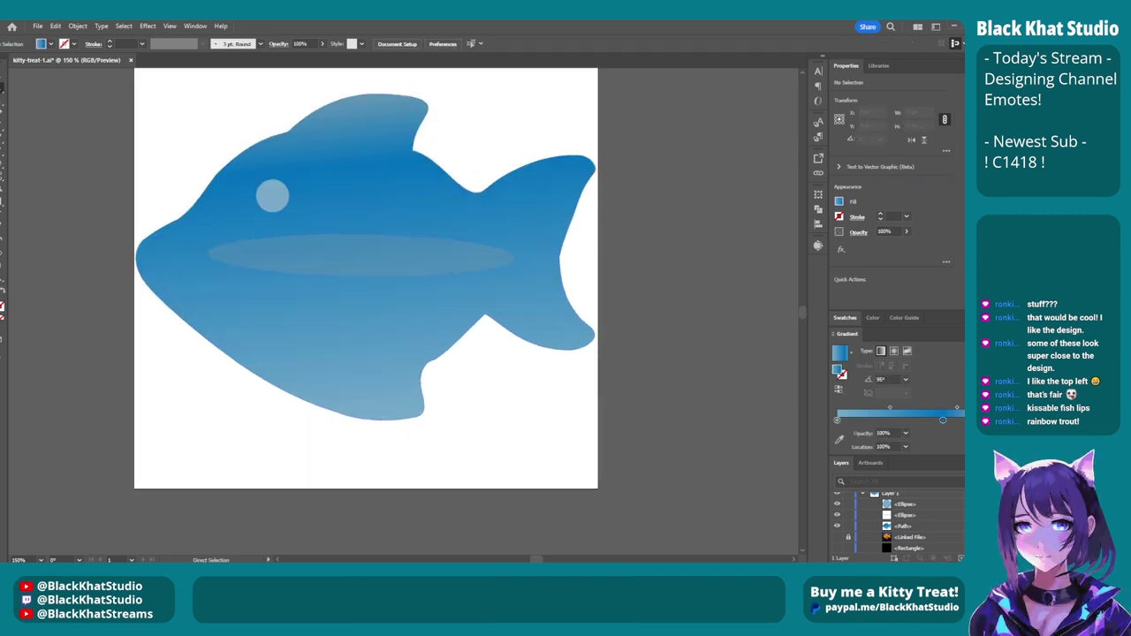
pyautogui.hotkey('shift', 'o')
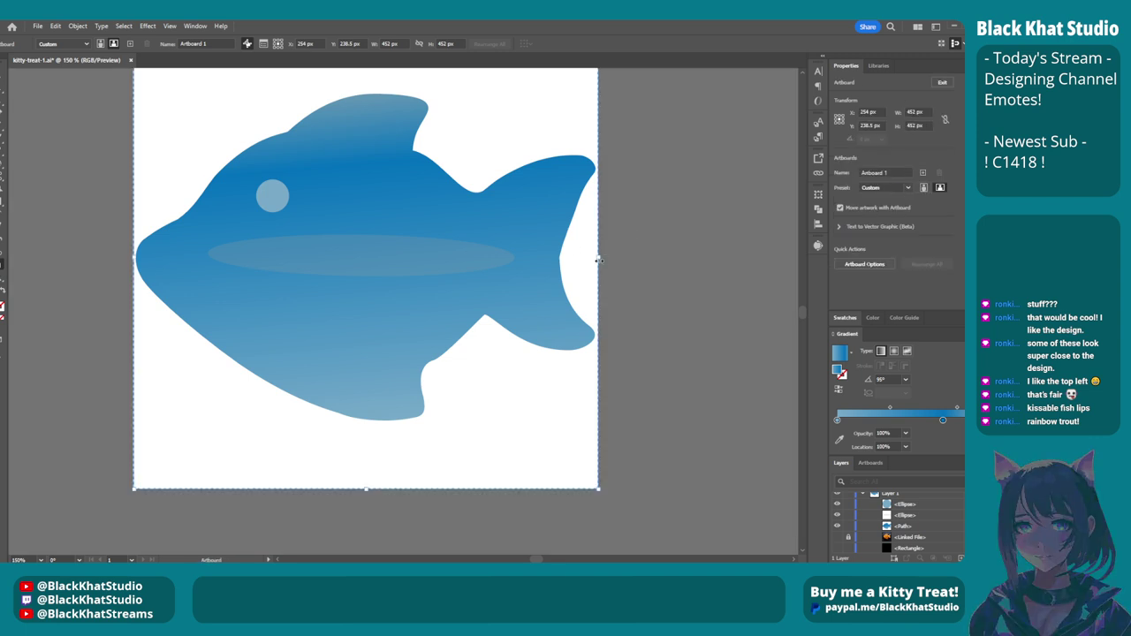
pyautogui.moveTo(597, 259); pyautogui.dragTo(593, 260)
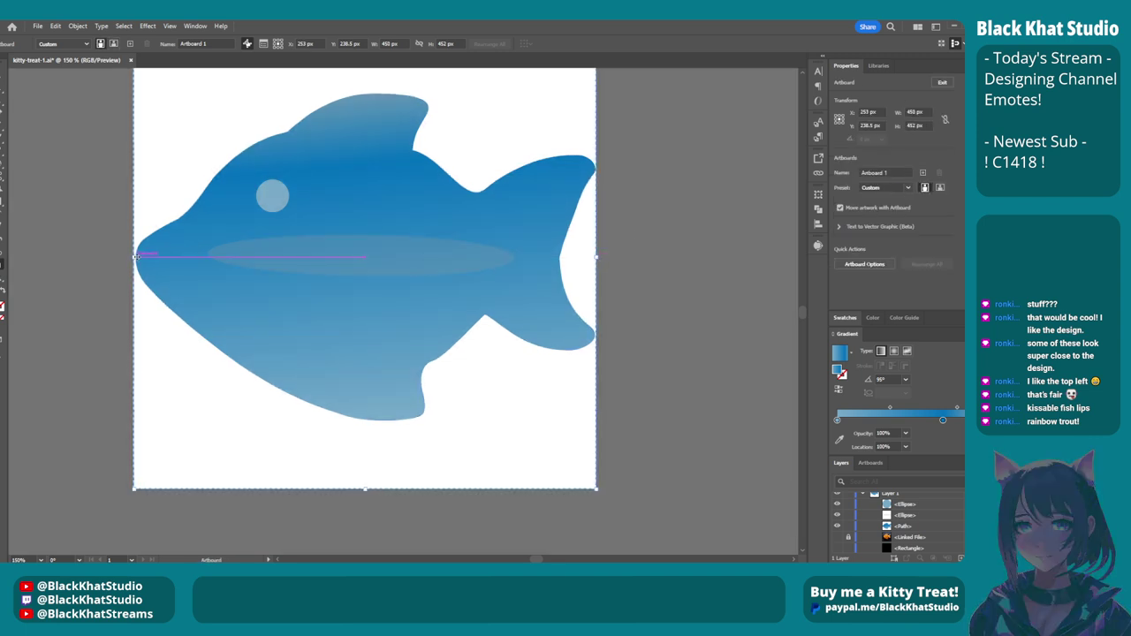
pyautogui.moveTo(134, 258); pyautogui.dragTo(137, 258)
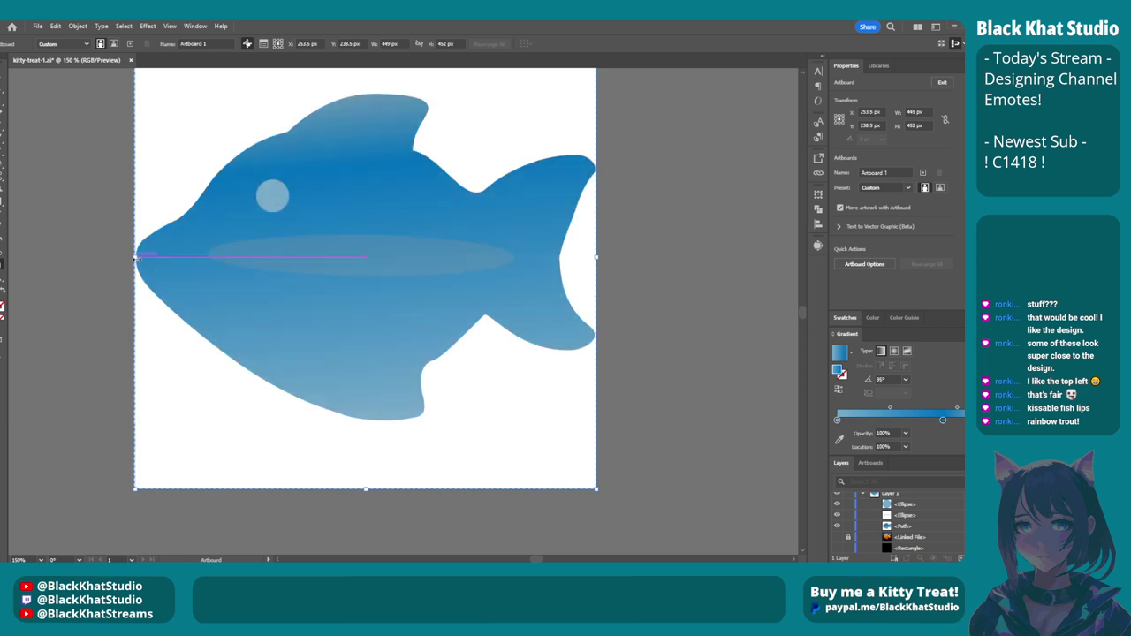
pyautogui.press('a')
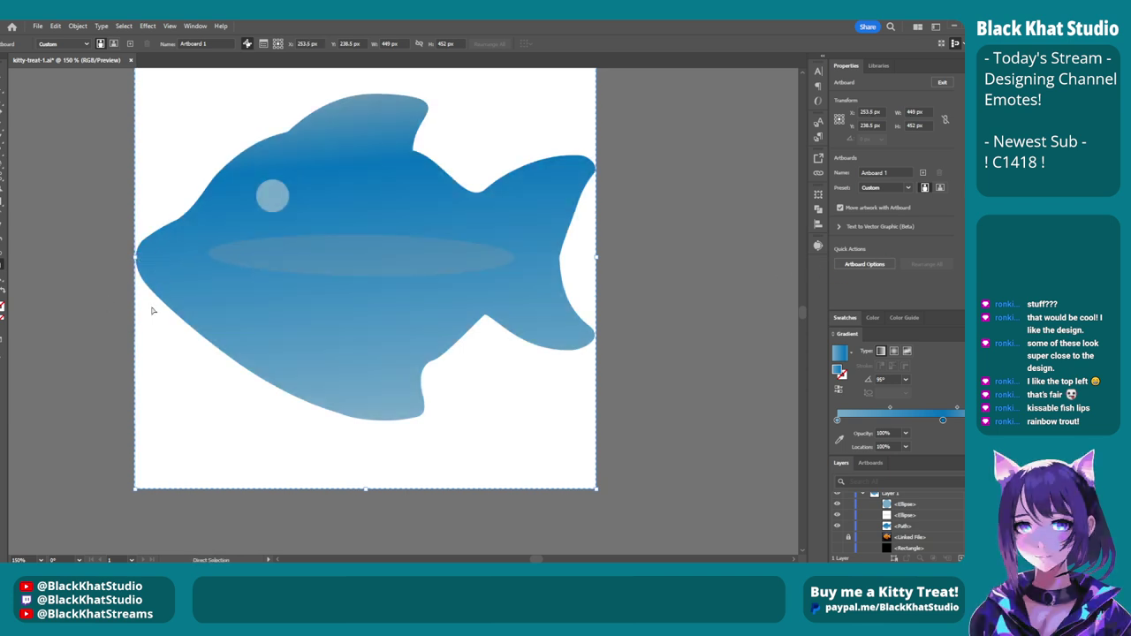
pyautogui.hscroll(-3, 219, 275)
pyautogui.scroll(8, 265, 277)
pyautogui.hotkey('shift', 'o')
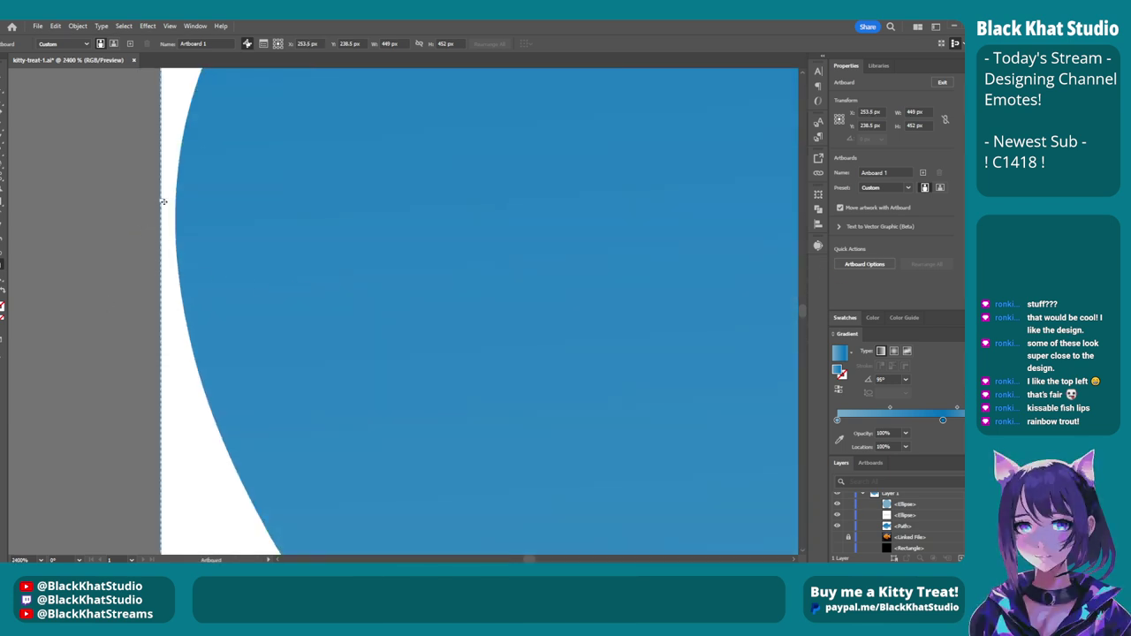
pyautogui.moveTo(161, 202); pyautogui.dragTo(181, 202)
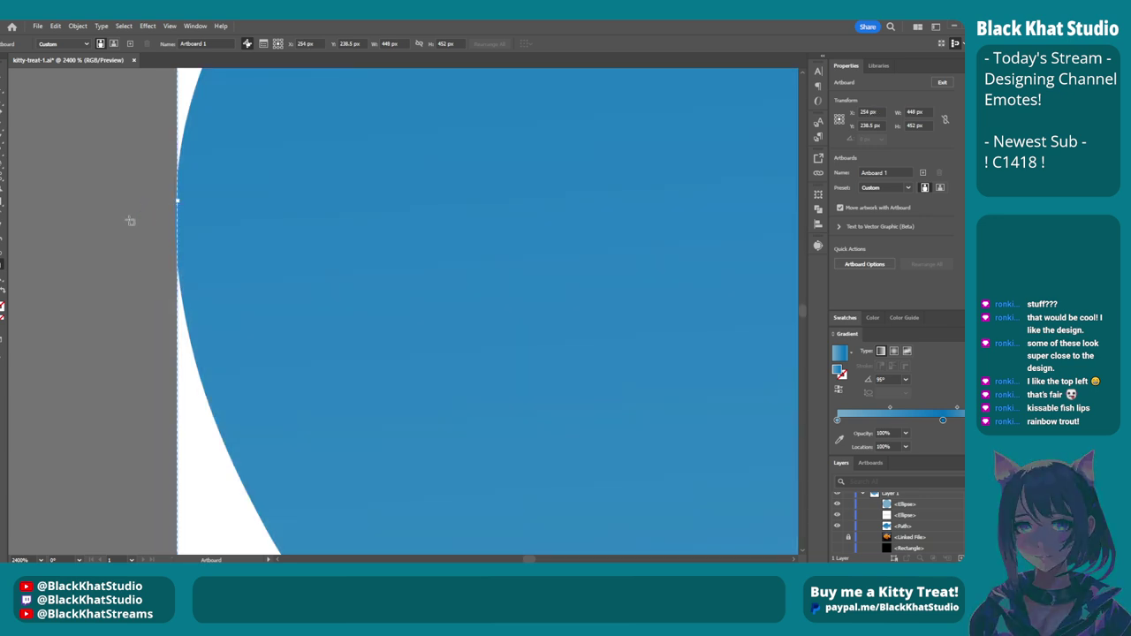
# Set the artboard's height to 448 px and bring the whole square artboard into view.
pyautogui.press('a')
pyautogui.hscroll(3, 565, 234)
pyautogui.scroll(-5, 542, 237)
pyautogui.hscroll(-5, 596, 229)
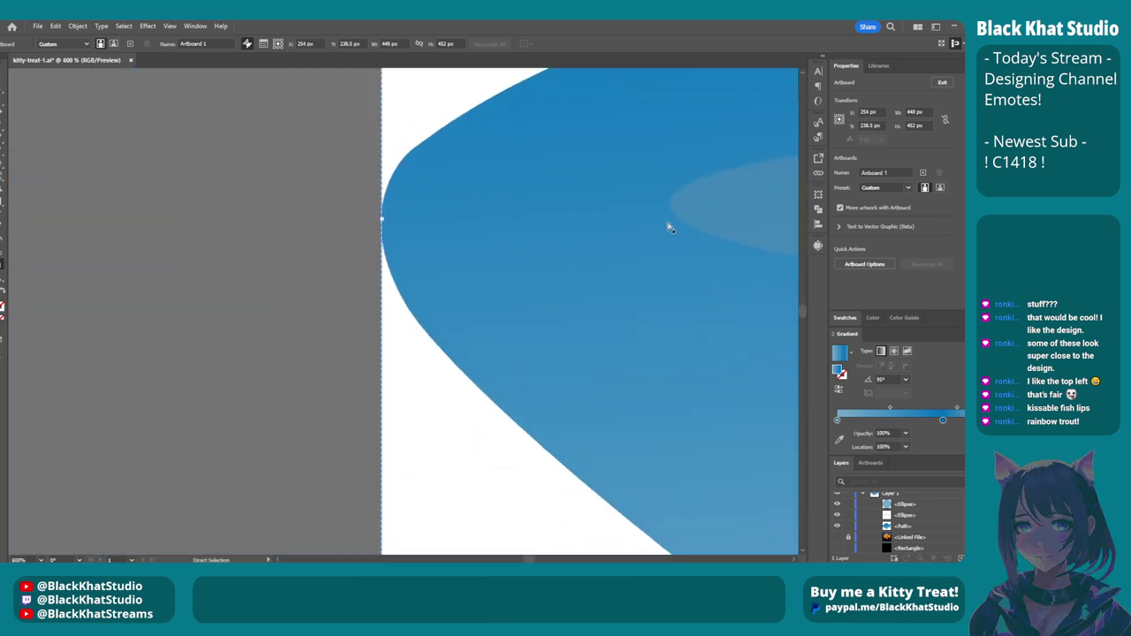
pyautogui.click(919, 125)
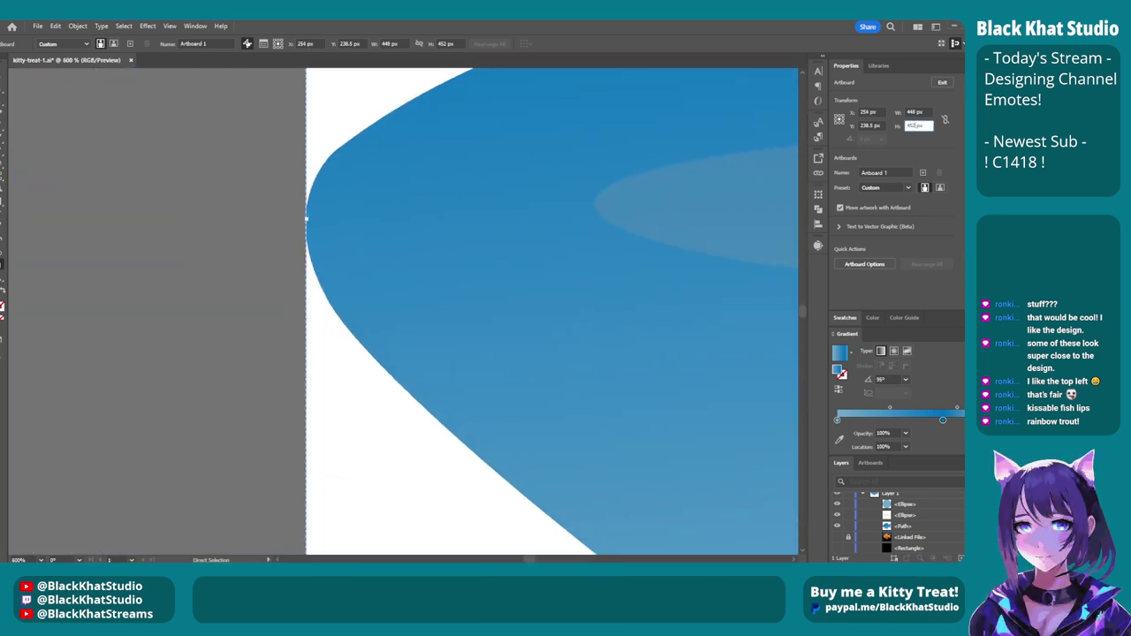
pyautogui.write('448')
pyautogui.press('Return')
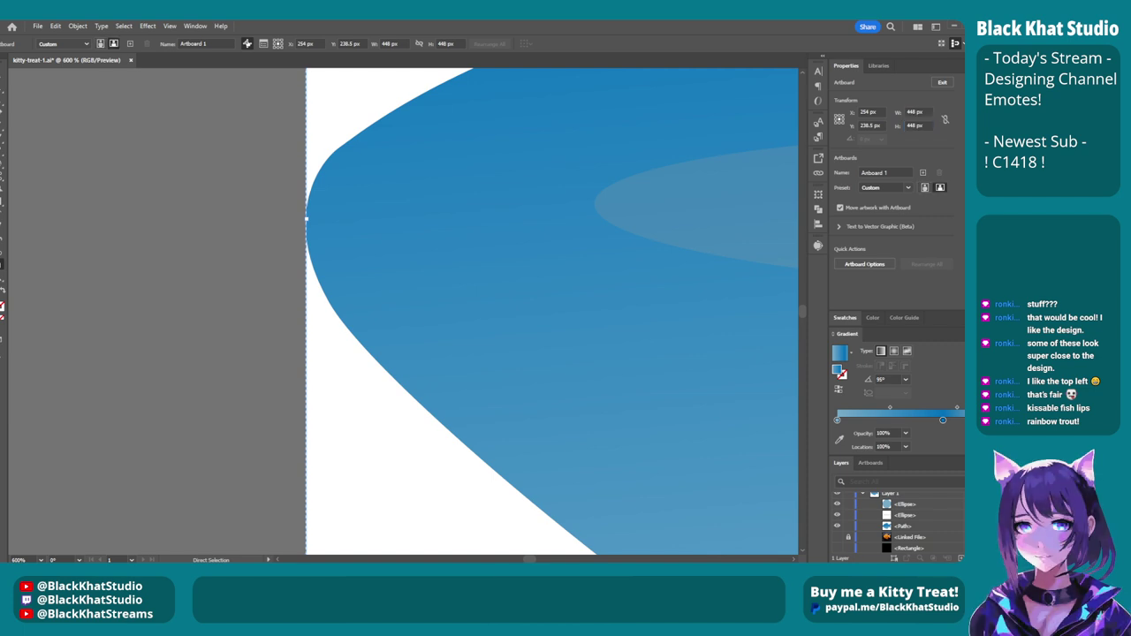
pyautogui.hscroll(10, 560, 207)
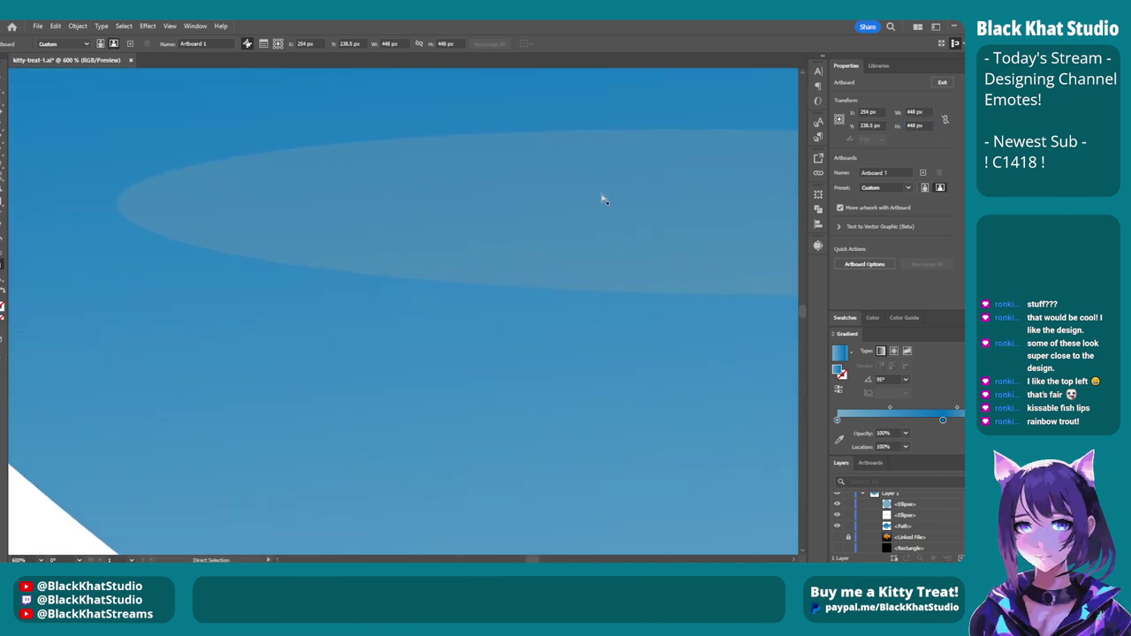
pyautogui.scroll(-3, 624, 194)
pyautogui.scroll(-2, 623, 195)
pyautogui.scroll(3, 623, 194)
pyautogui.hscroll(5, 676, 159)
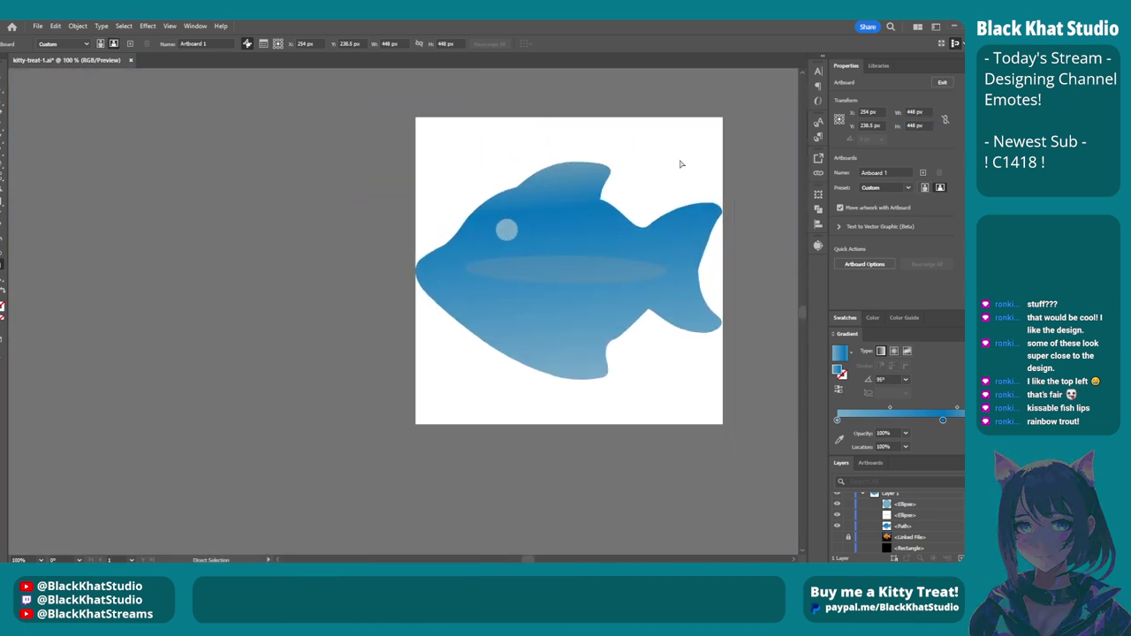
pyautogui.hscroll(2, 660, 164)
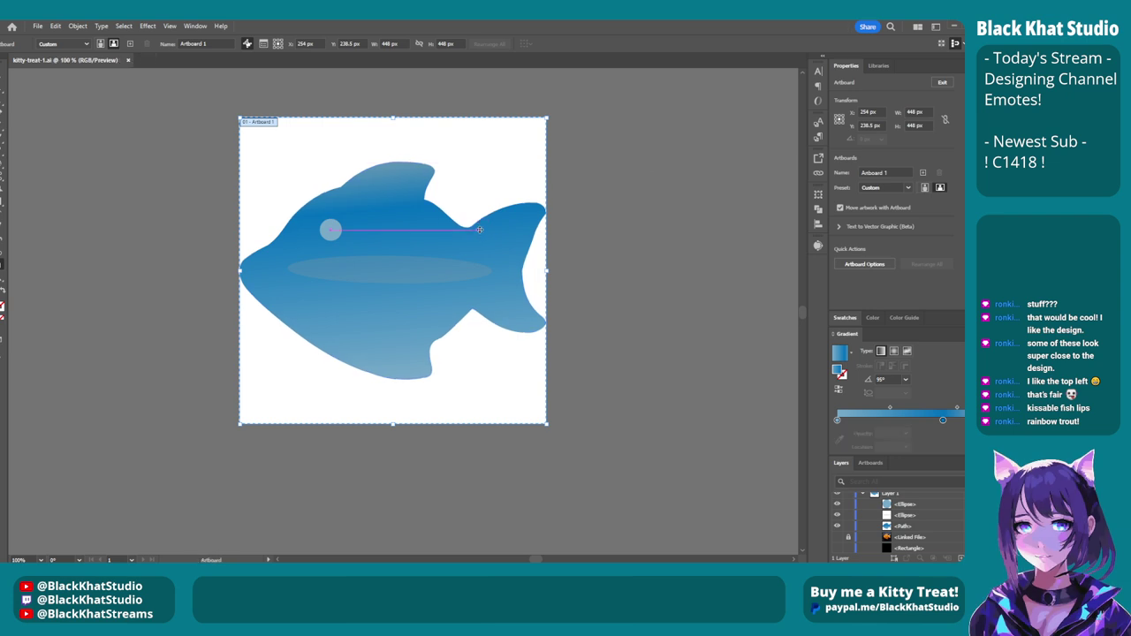
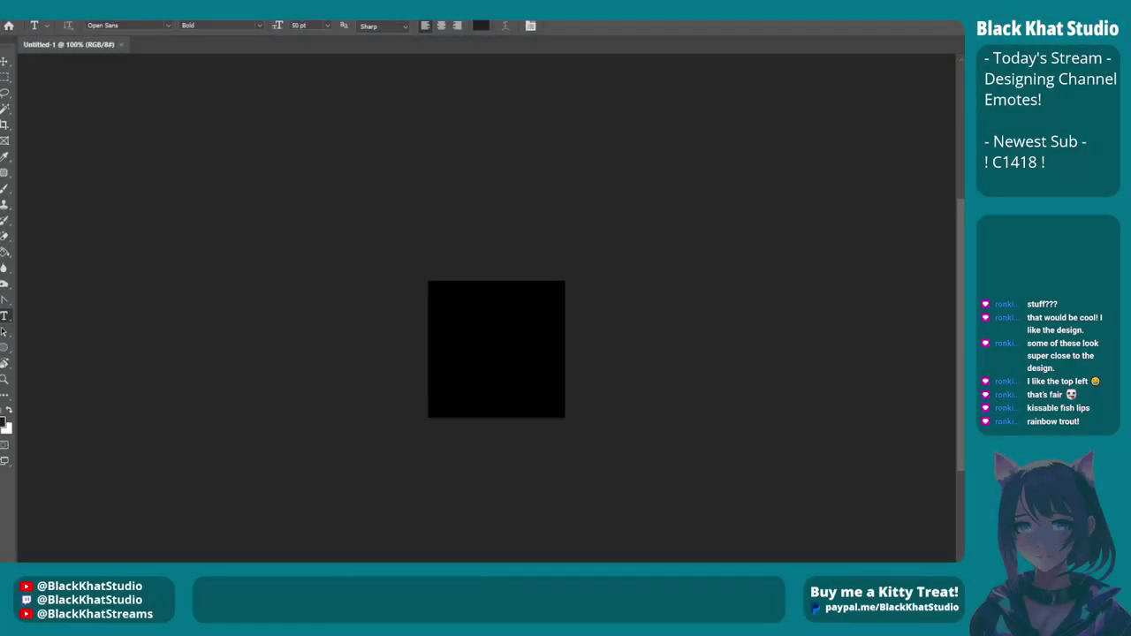
pyautogui.scroll(2, 495, 354)
pyautogui.hscroll(-2, 586, 490)
pyautogui.scroll(-4, 659, 439)
pyautogui.scroll(2, 618, 433)
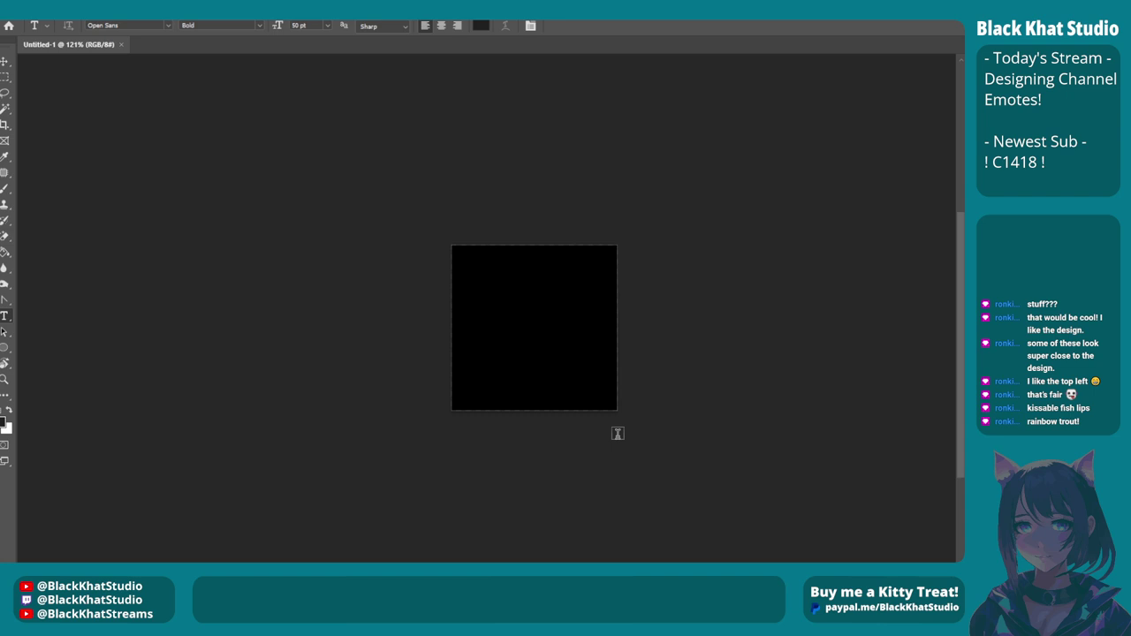
pyautogui.scroll(3, 617, 433)
pyautogui.scroll(1, 645, 389)
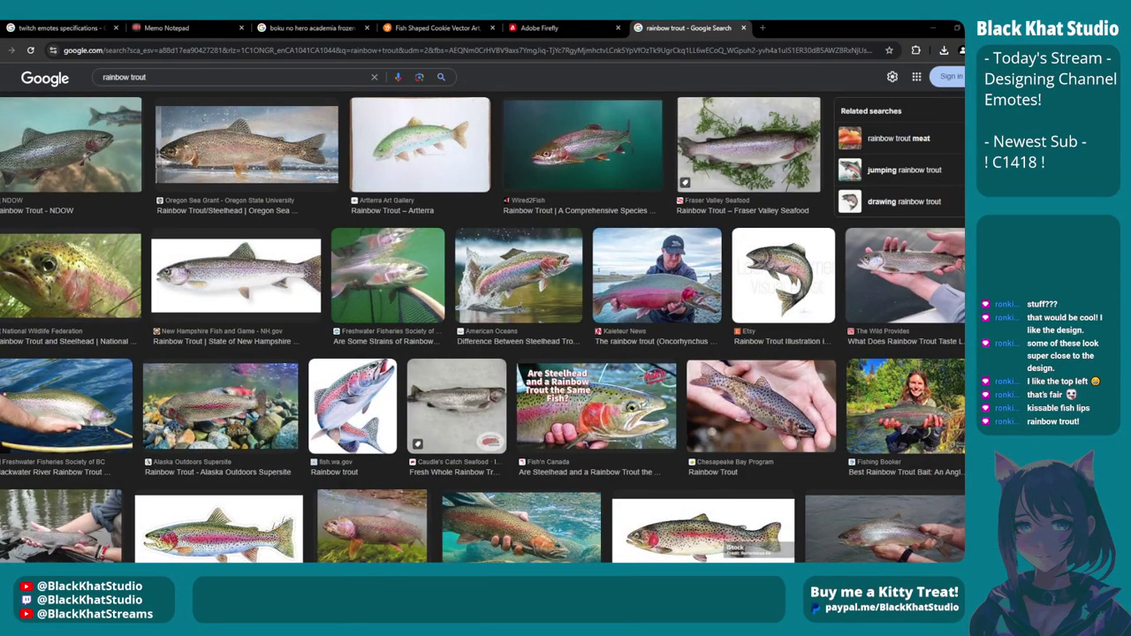
# Search the web in a new browser tab for "dead rising 2 lizard mask icon".
pyautogui.click(761, 28)
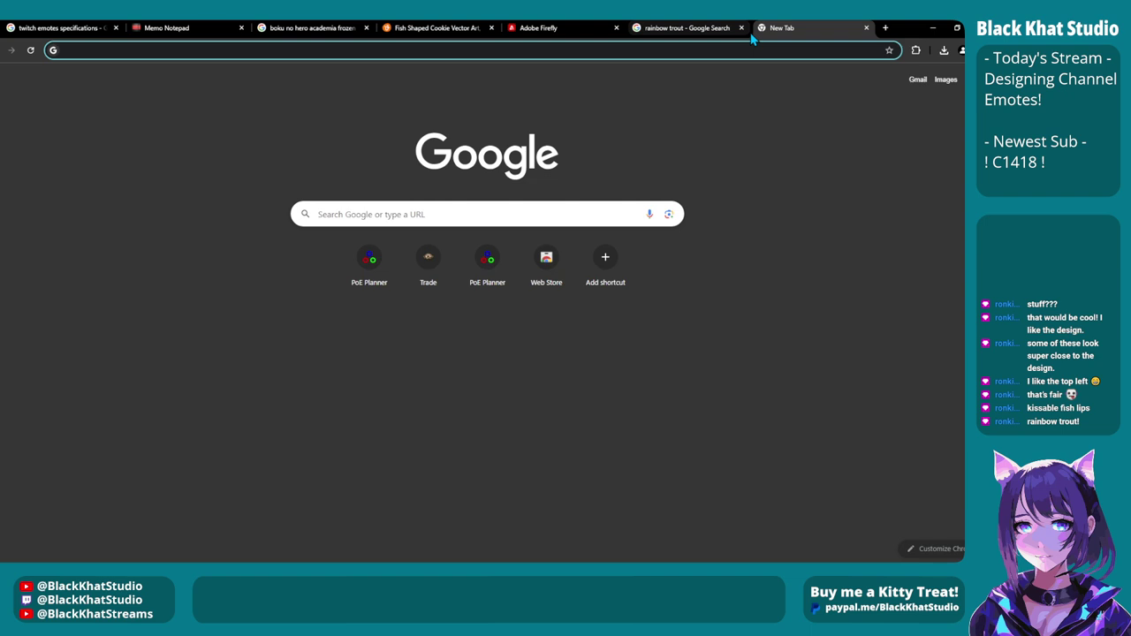
pyautogui.write('dead')
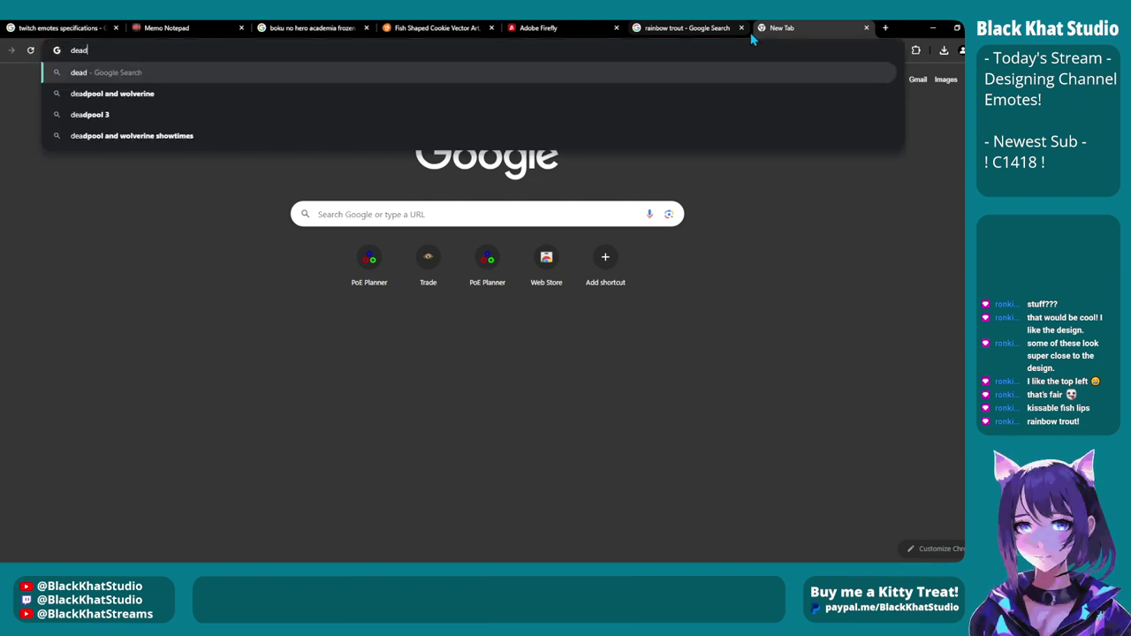
pyautogui.write(' rising 2')
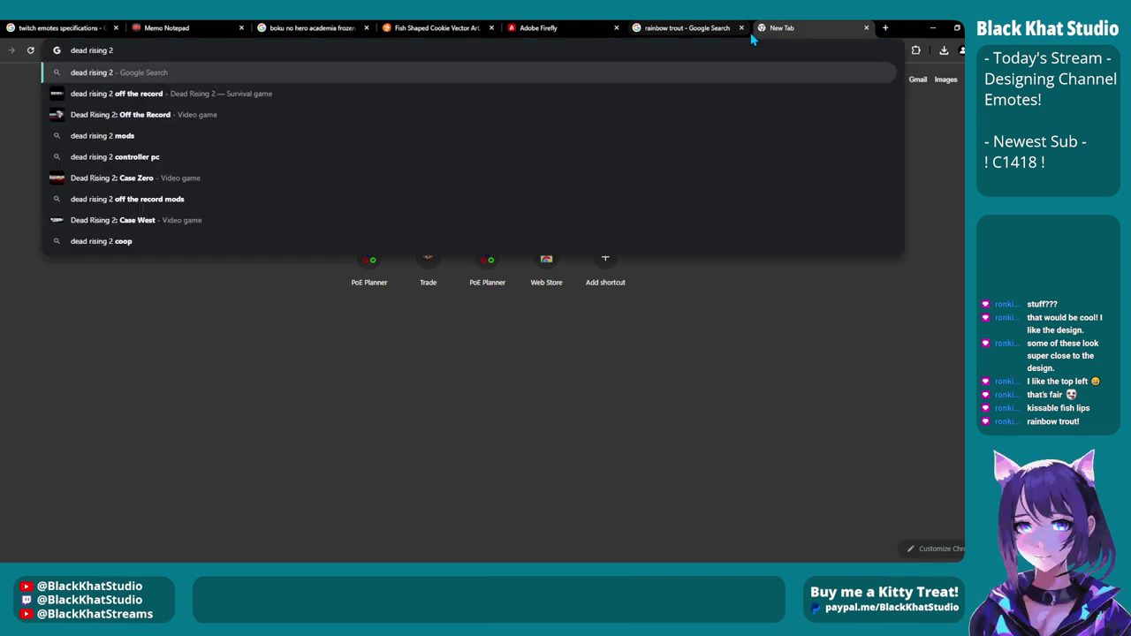
pyautogui.write(' lizard mask i')
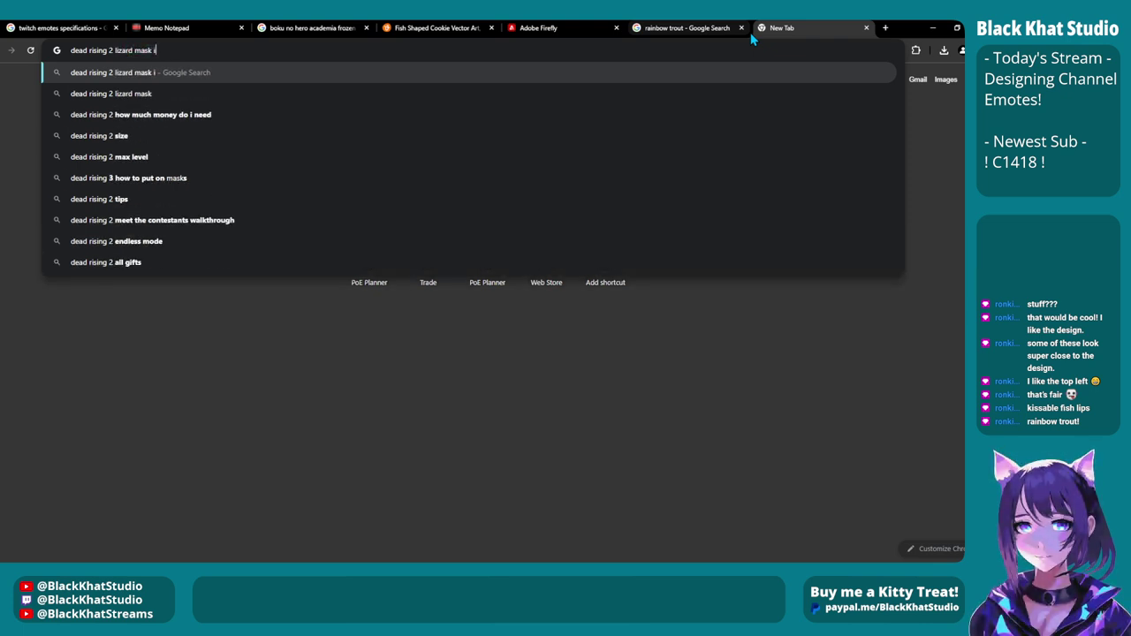
pyautogui.write('con')
pyautogui.press('Return')
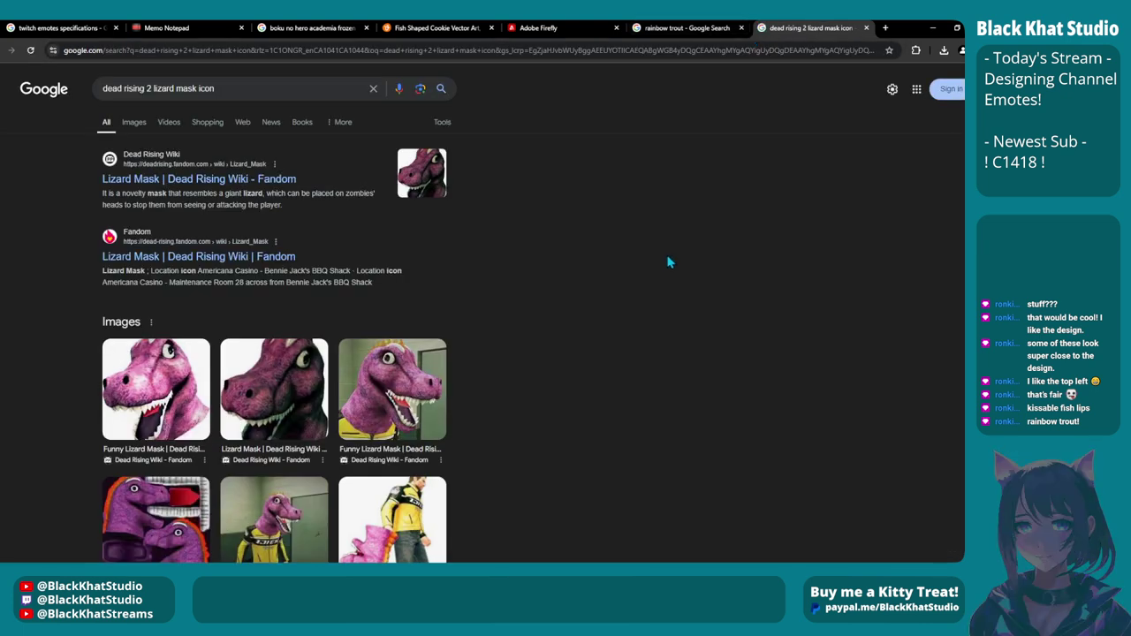
# Open the Dead Rising Wiki's Lizard Mask page from the results and open the mask's main picture.
pyautogui.scroll(-1, 669, 262)
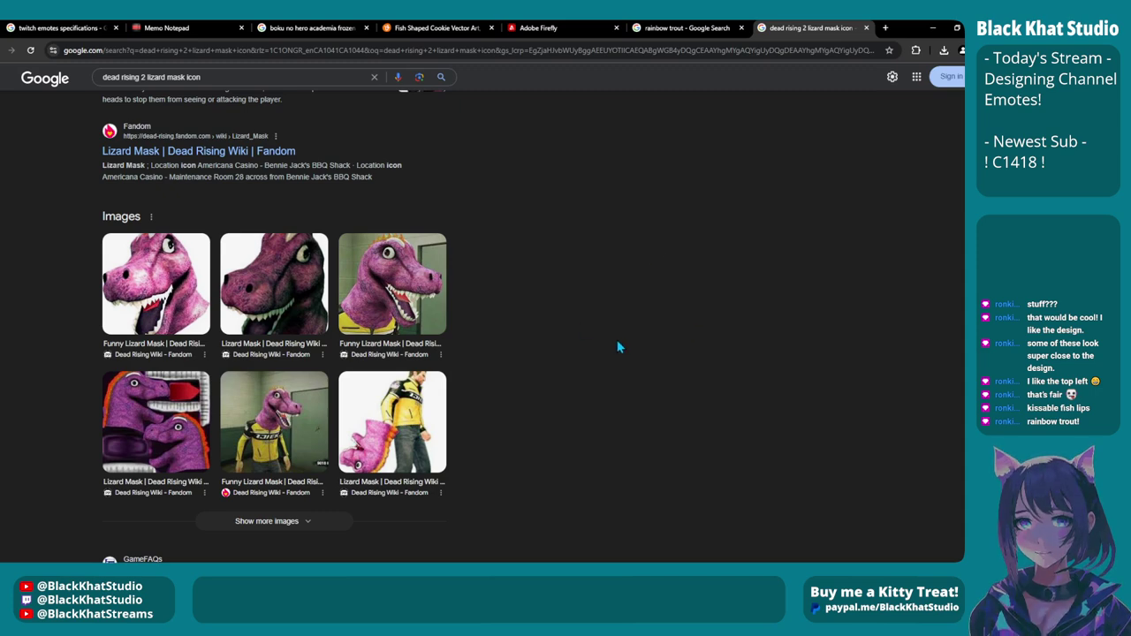
pyautogui.scroll(1, 654, 361)
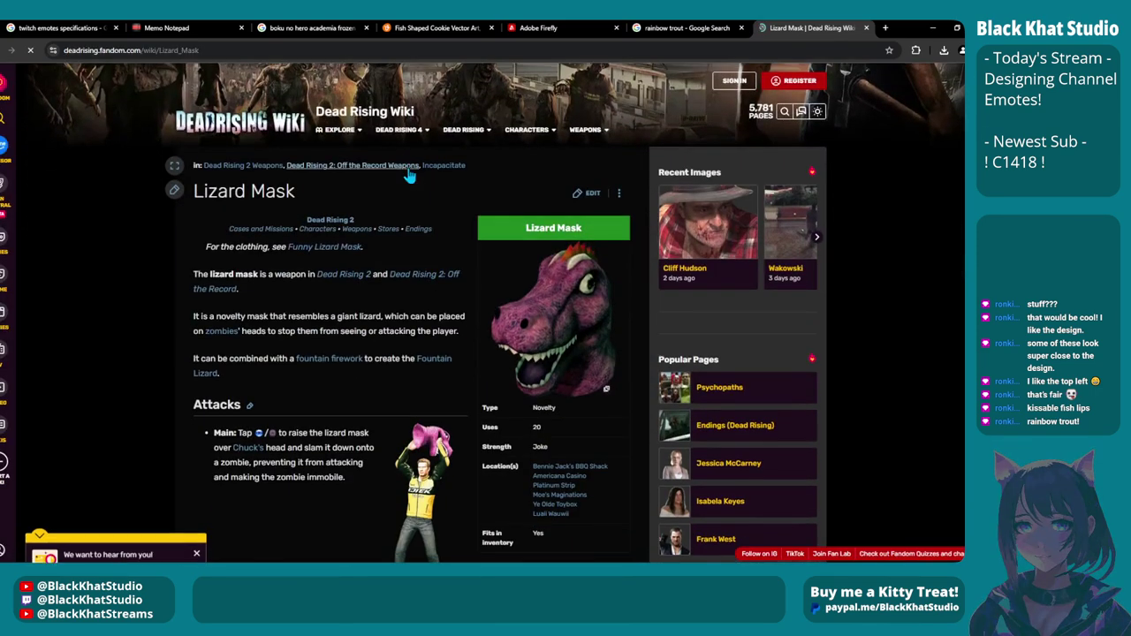
pyautogui.scroll(-1, 558, 220)
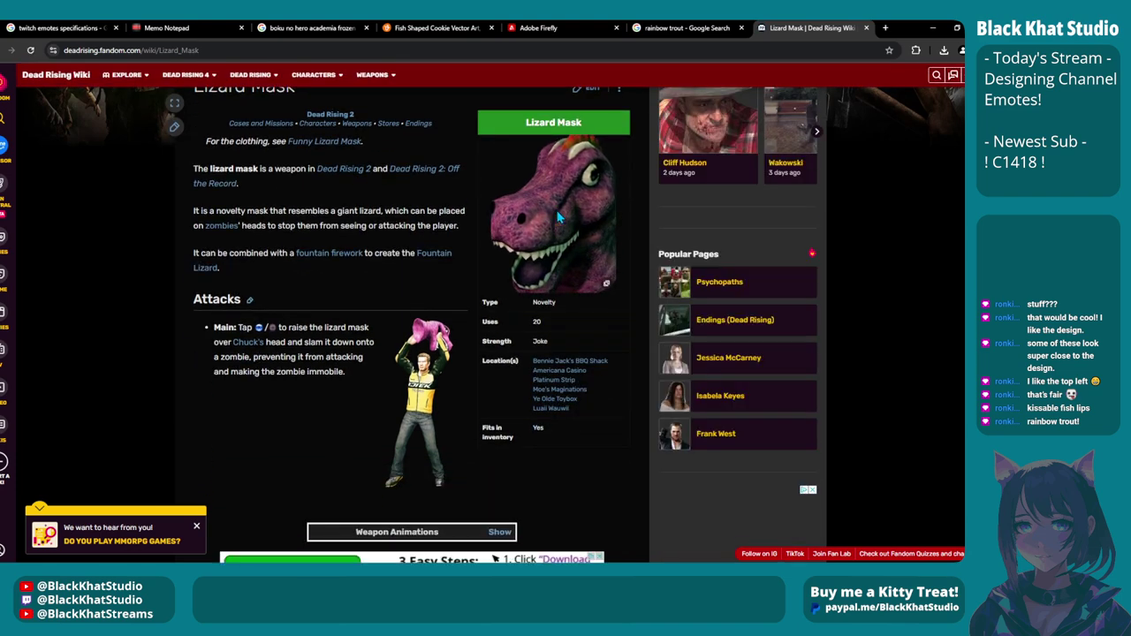
pyautogui.click(558, 219)
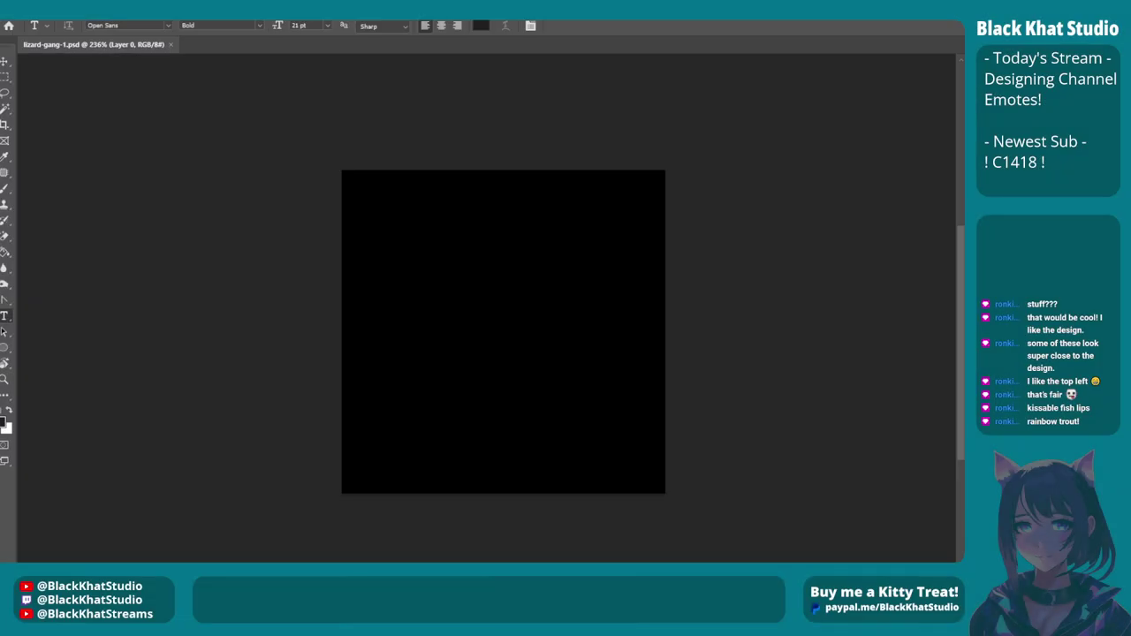
# Switch to Photoshop, paste the lizard mask picture into lizard-gang-1.psd and move it across the canvas.
pyautogui.hotkey('ctrl', 'v')
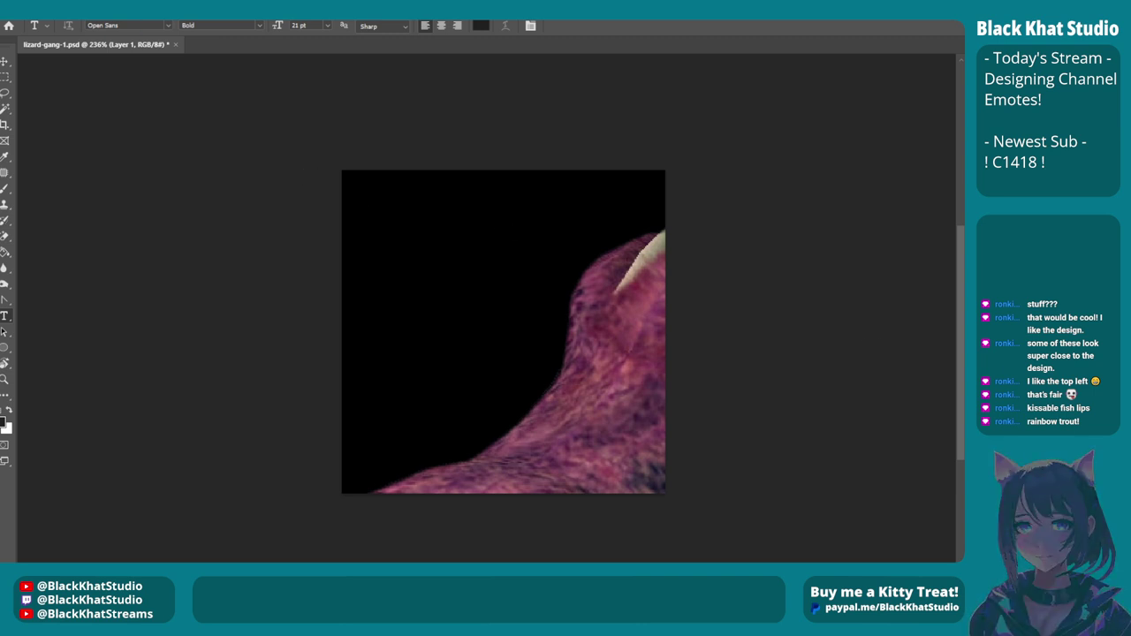
pyautogui.click(5, 62)
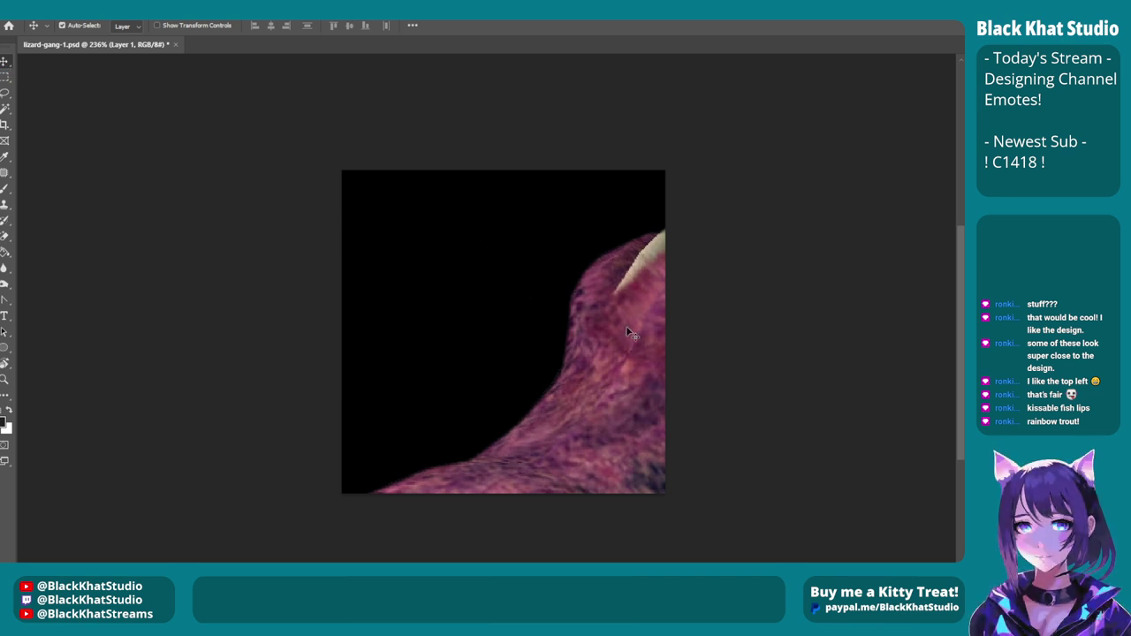
pyautogui.moveTo(583, 330); pyautogui.dragTo(497, 316)
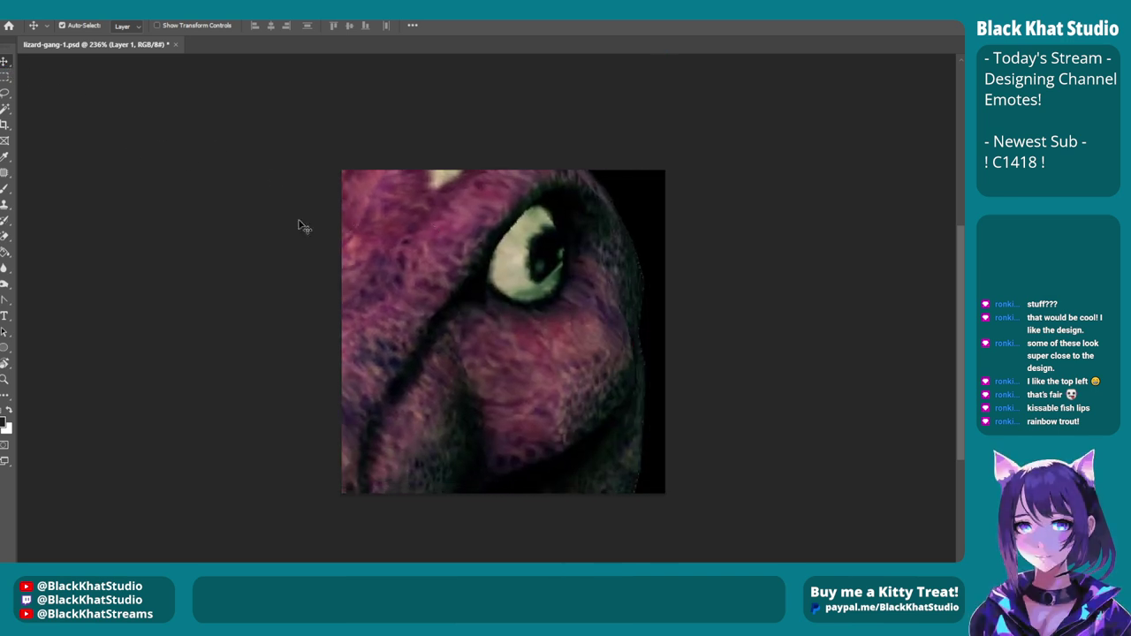
pyautogui.moveTo(265, 115); pyautogui.dragTo(263, 116)
# Free-transform the lizard picture down to 38.66% and place it in the canvas's upper-left corner.
pyautogui.hotkey('ctrl', 't')
pyautogui.hotkey('ctrl', '0')
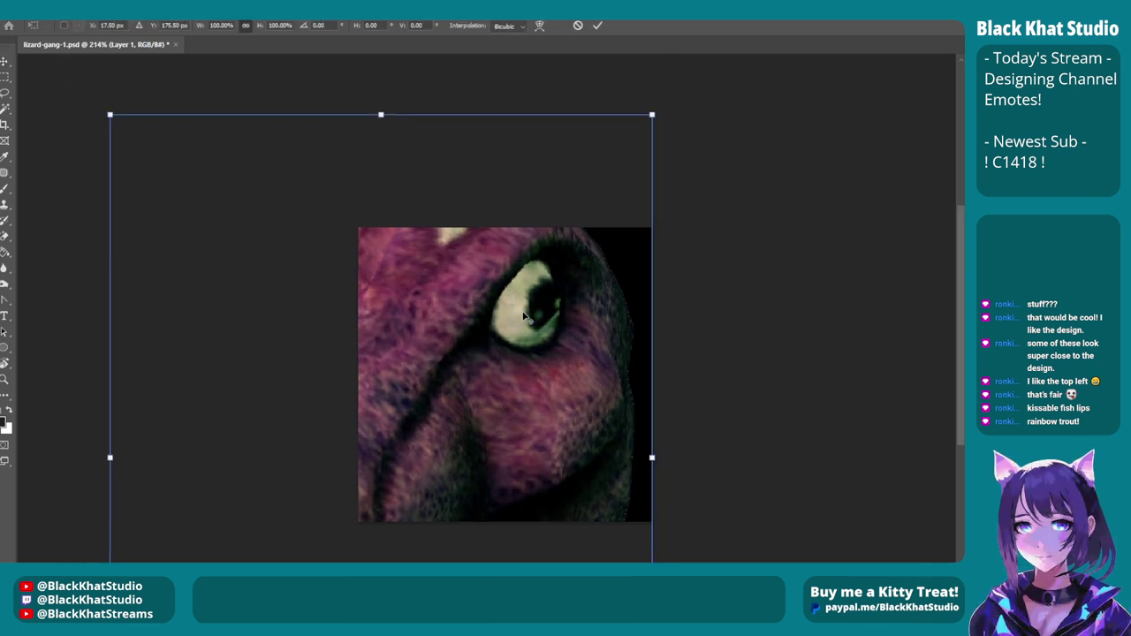
pyautogui.moveTo(642, 137); pyautogui.dragTo(504, 344)
pyautogui.hotkey('ctrl', 'z')
pyautogui.moveTo(452, 373); pyautogui.dragTo(528, 283)
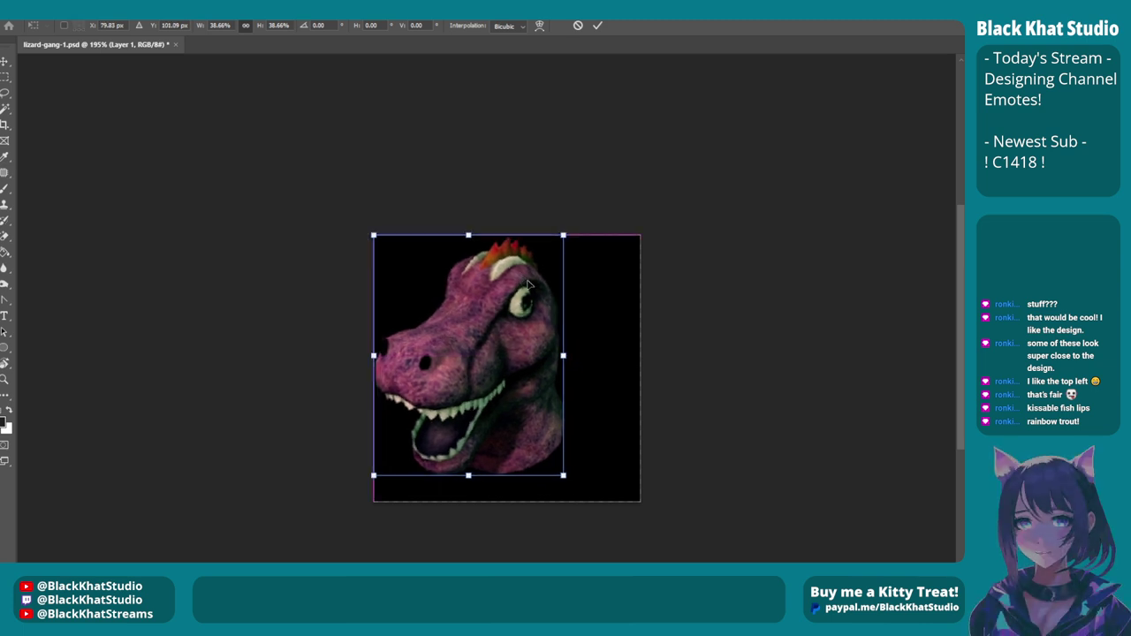
# Scale the lizard picture to about 42.57%, fit it centred on the canvas at X 112 px, Y 111.31 px, and apply the transform.
pyautogui.moveTo(563, 474); pyautogui.dragTo(586, 487)
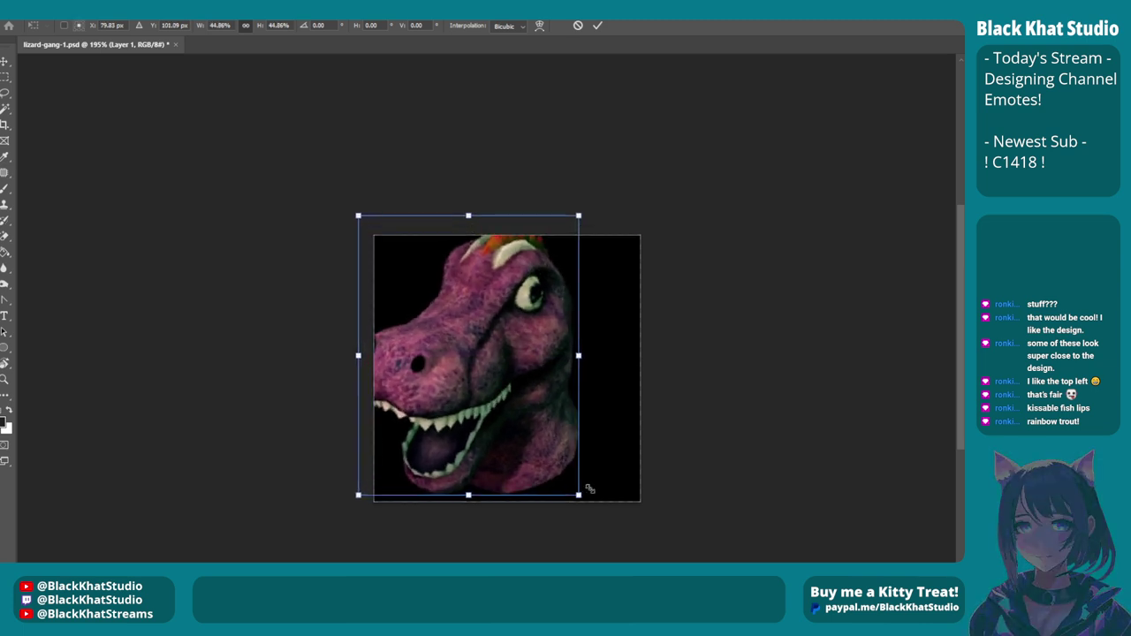
pyautogui.moveTo(536, 396); pyautogui.dragTo(569, 404)
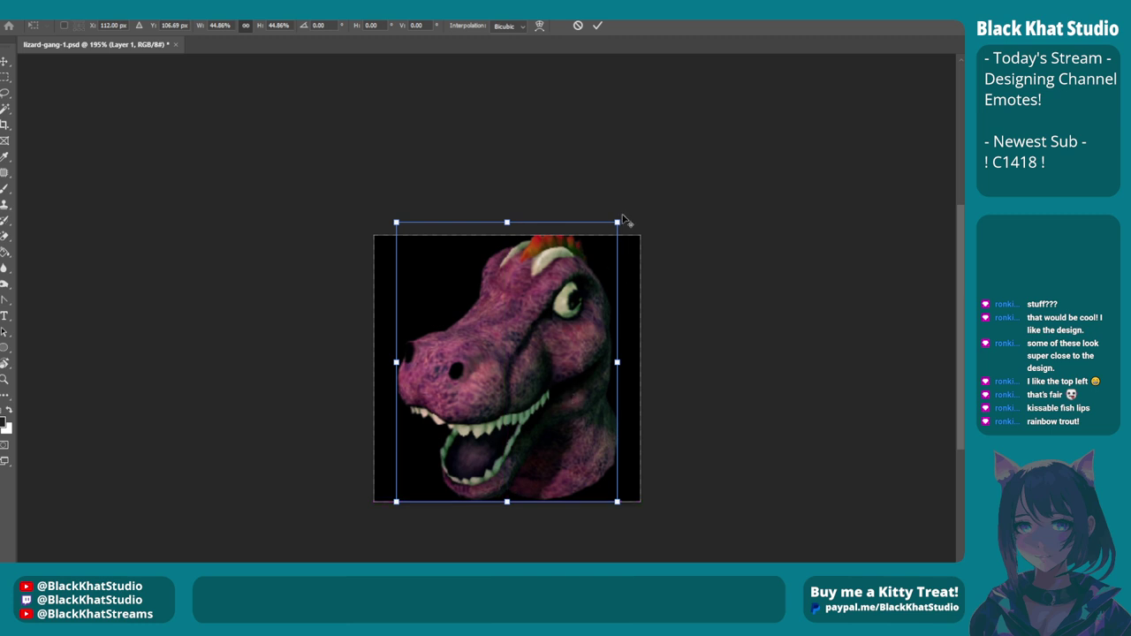
pyautogui.moveTo(619, 220); pyautogui.dragTo(615, 229)
pyautogui.moveTo(555, 301); pyautogui.dragTo(555, 307)
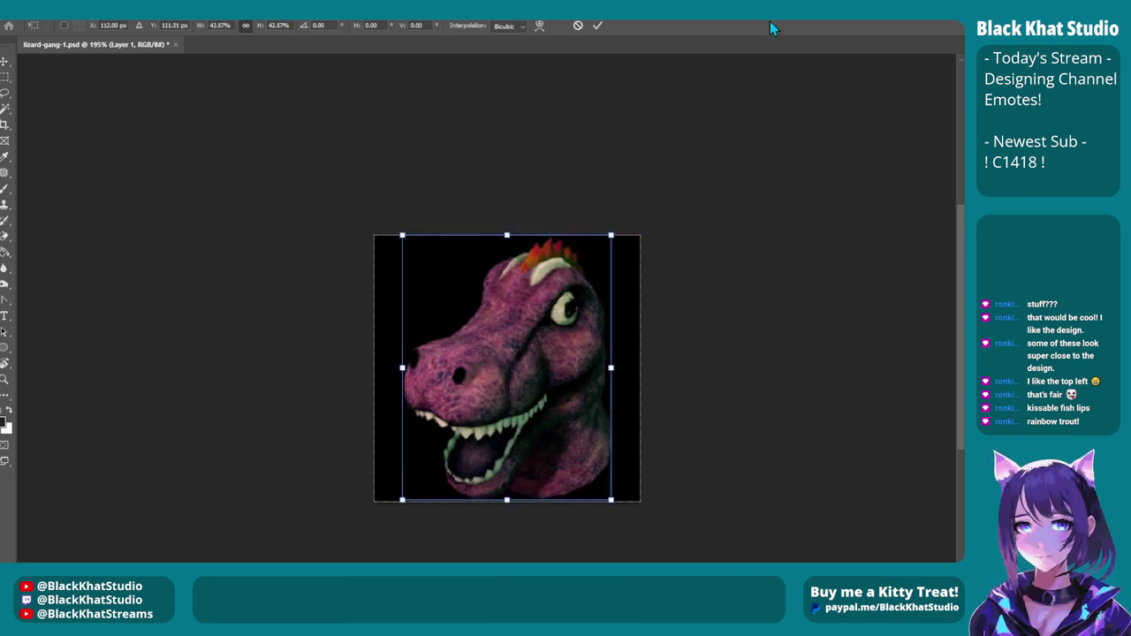
pyautogui.click(597, 25)
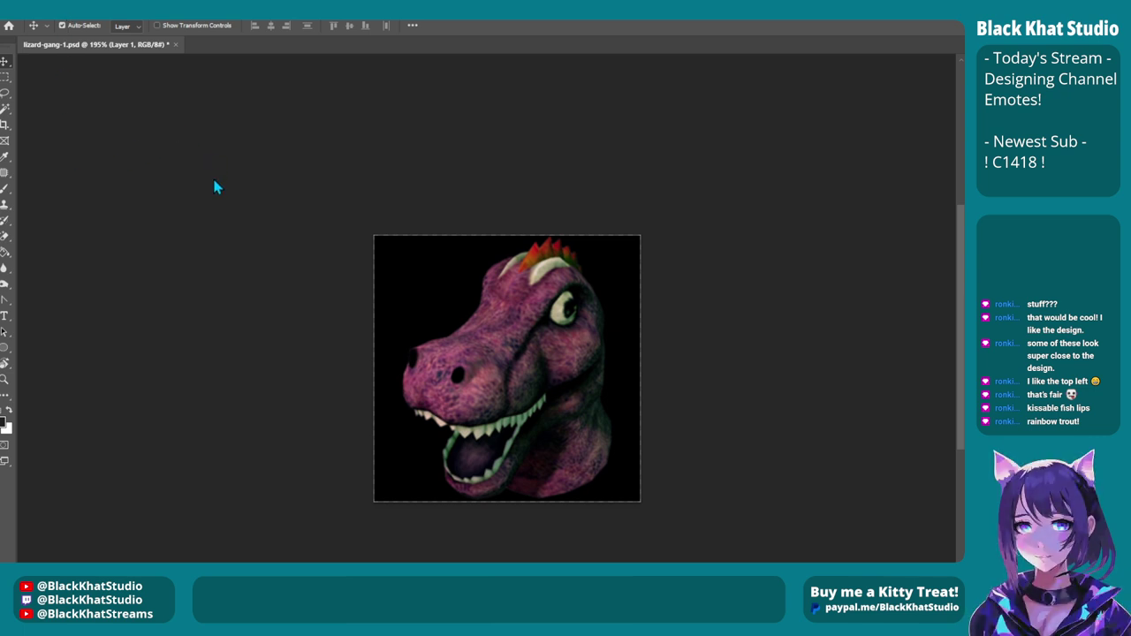
# Flip the lizard picture horizontally and save the document.
pyautogui.hotkey('ctrl', 'shift', 'h')
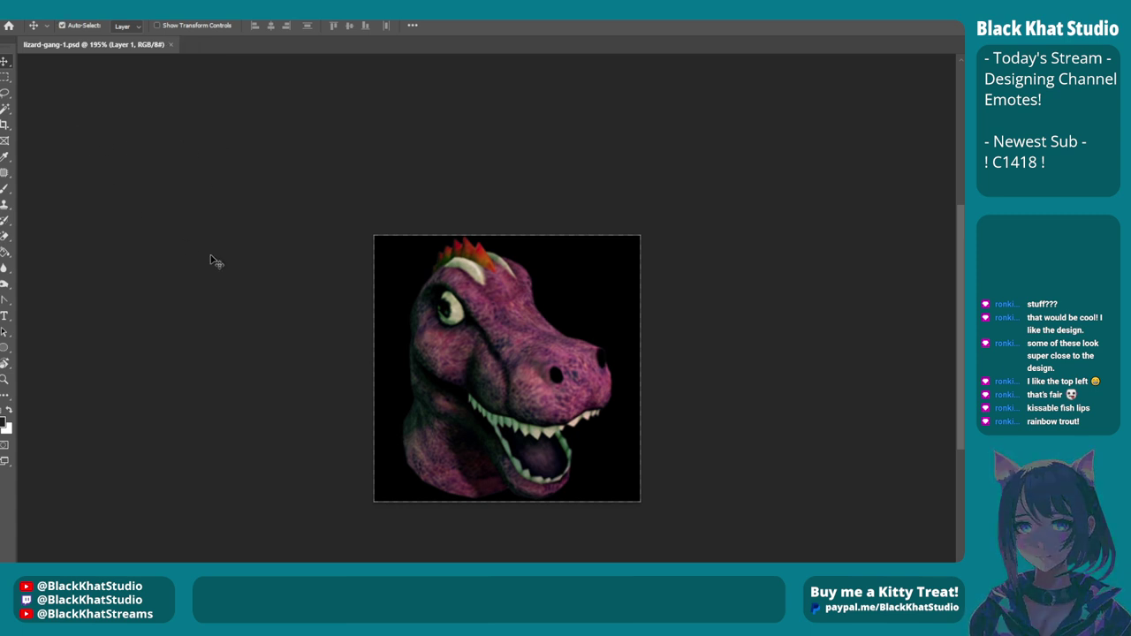
pyautogui.scroll(-1, 242, 273)
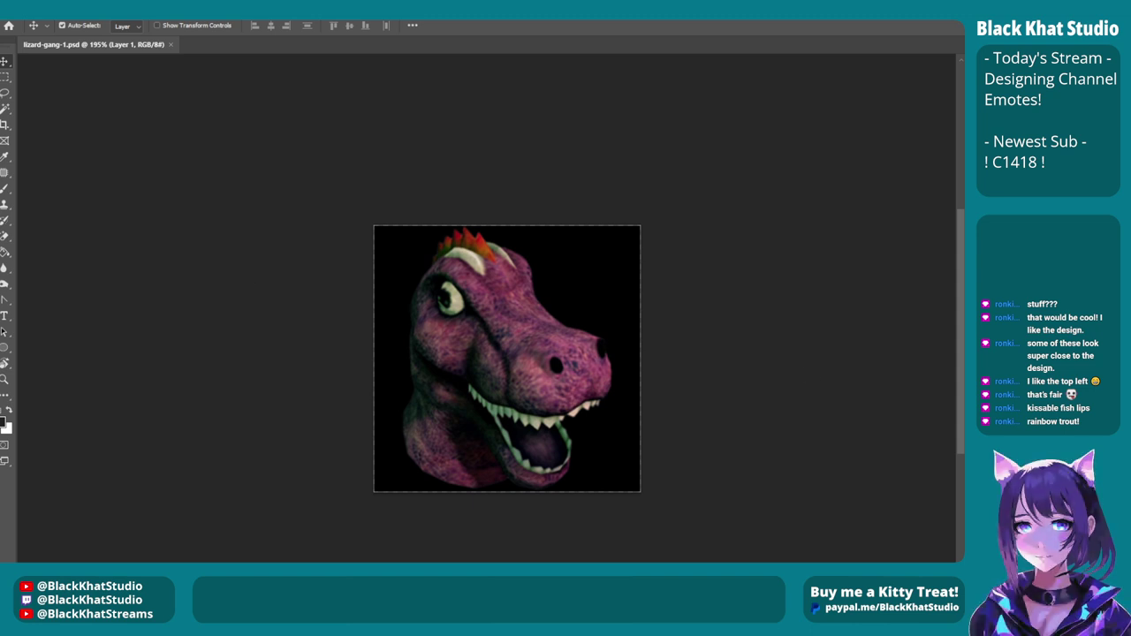
# Hide the black background layer behind the lizard picture, toggling it to compare.
pyautogui.hotkey('ctrl', 'z')
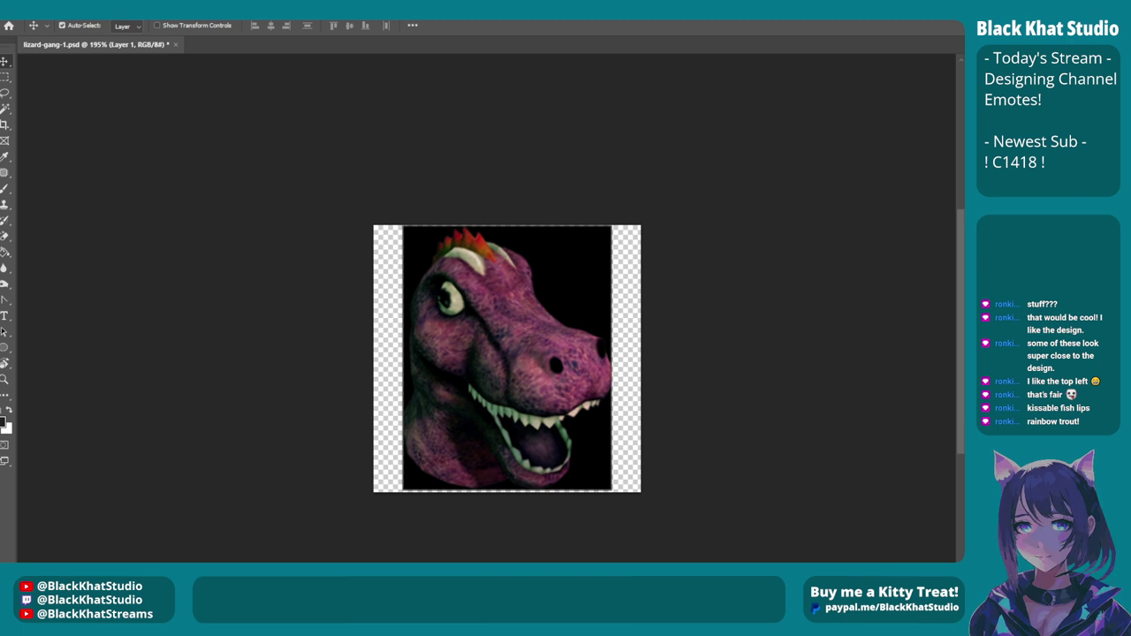
pyautogui.hotkey('ctrl', 'shift', 'z')
pyautogui.scroll(5, 548, 285)
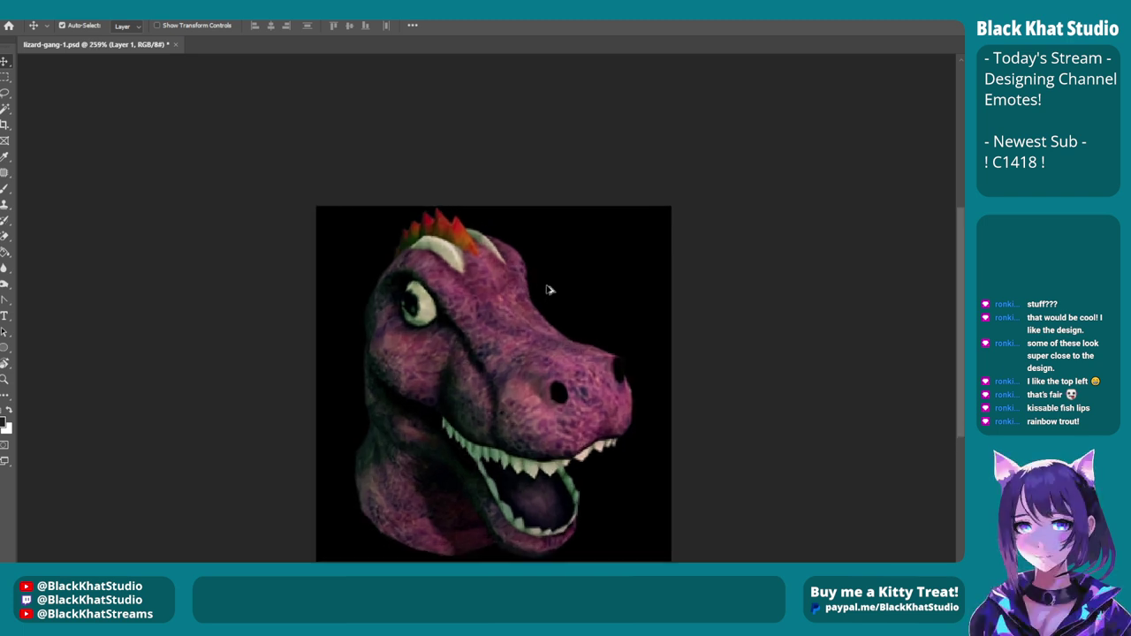
pyautogui.hotkey('ctrl', 'z')
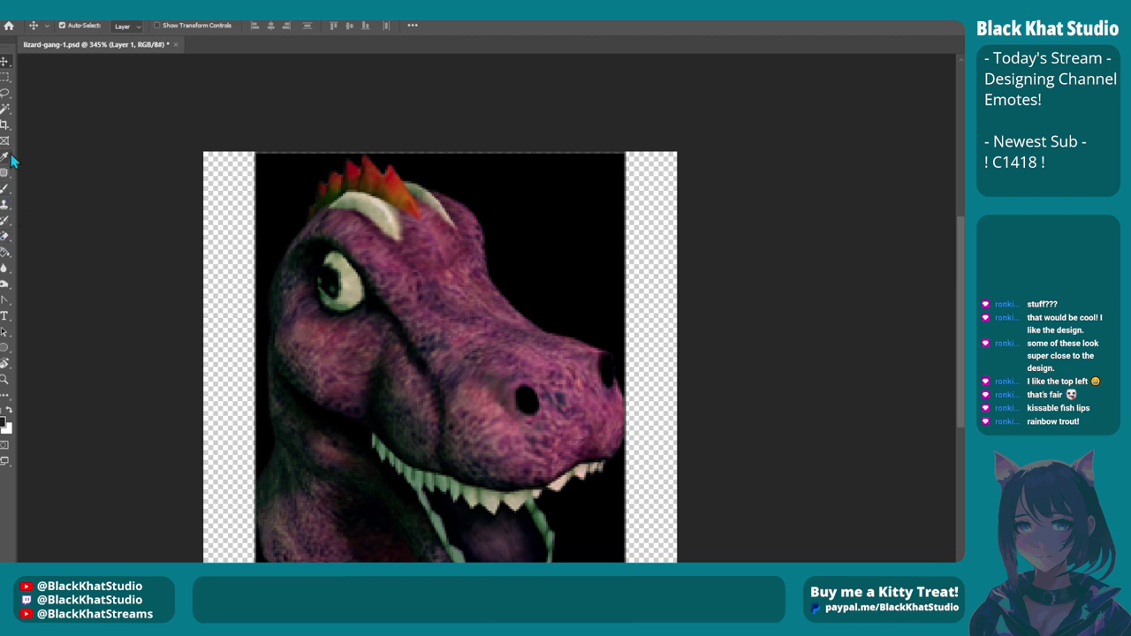
# Try selecting the black area around the lizard with the Magic Wand at tolerance 20, then at 48.
pyautogui.click(5, 110)
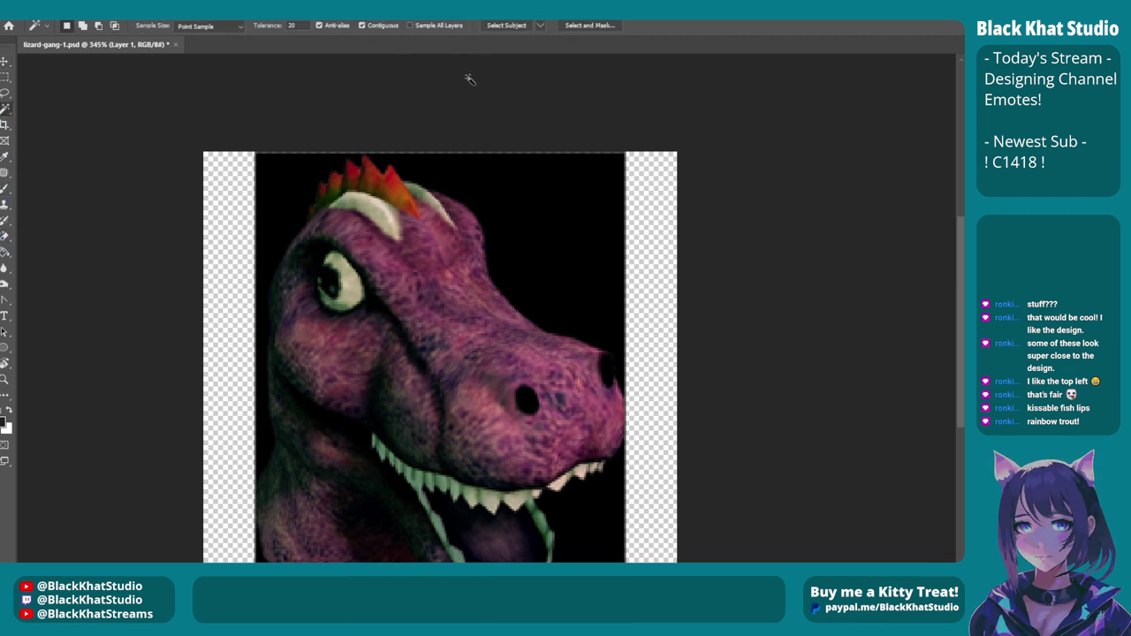
pyautogui.click(623, 209)
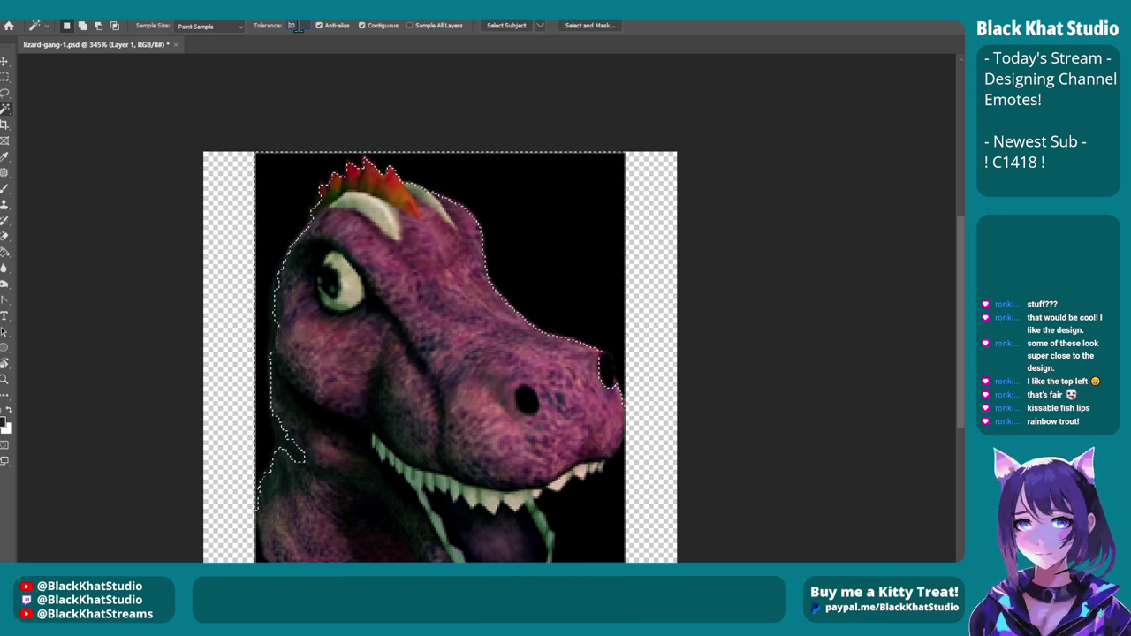
pyautogui.doubleClick(297, 26)
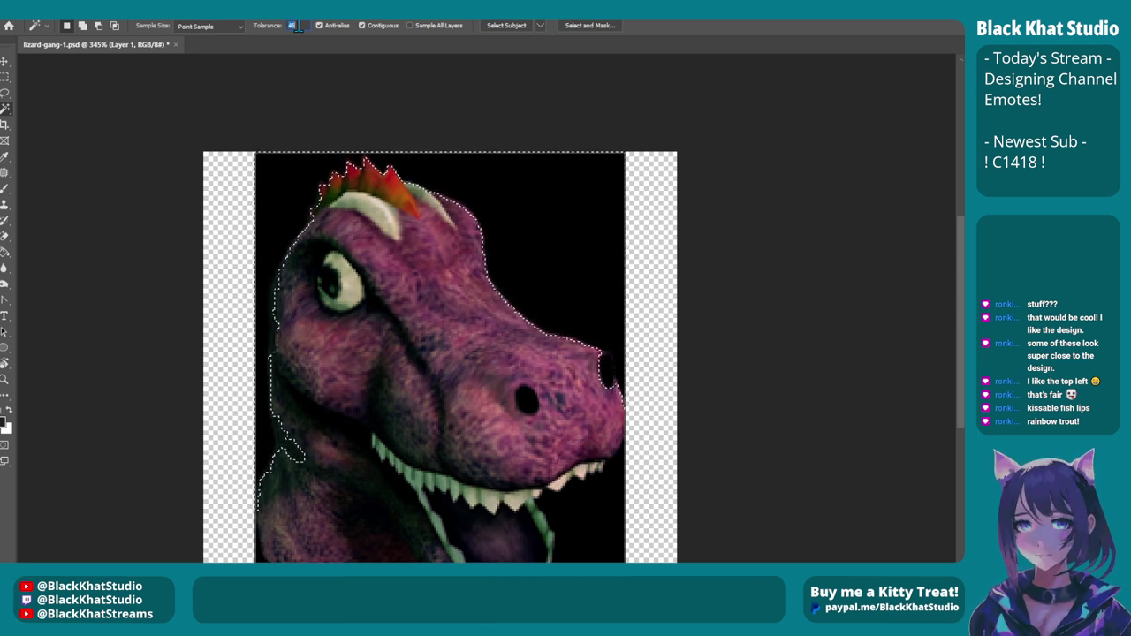
pyautogui.write('48')
pyautogui.click(597, 255)
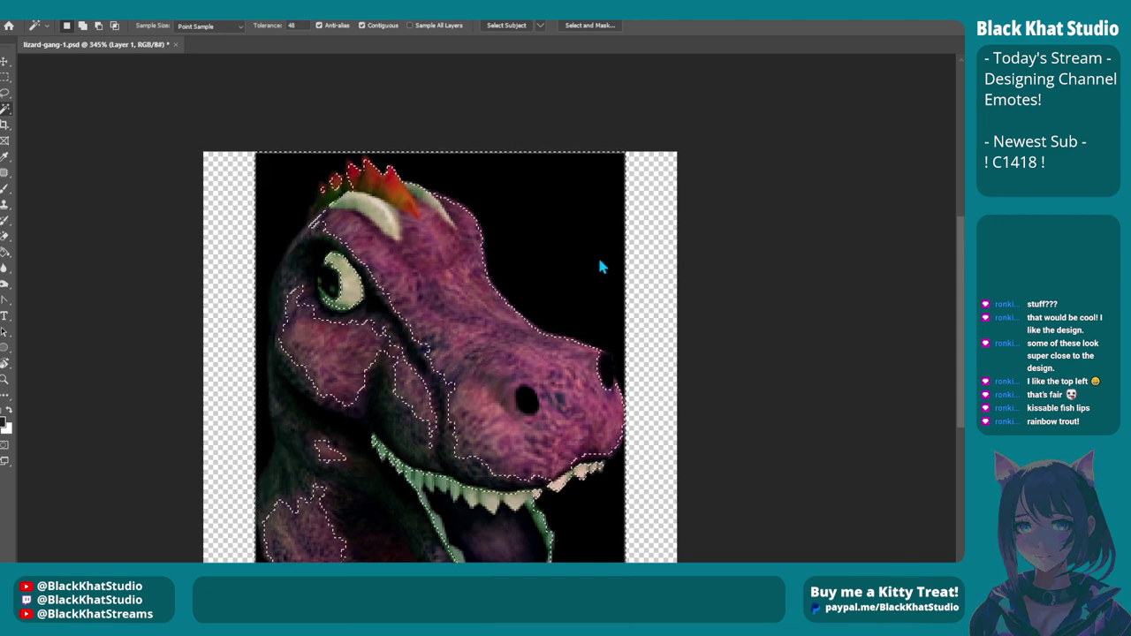
# Lower the Magic Wand tolerance to 10 and reselect the black area around the lizard.
pyautogui.doubleClick(292, 26)
pyautogui.write('23')
pyautogui.press('Return')
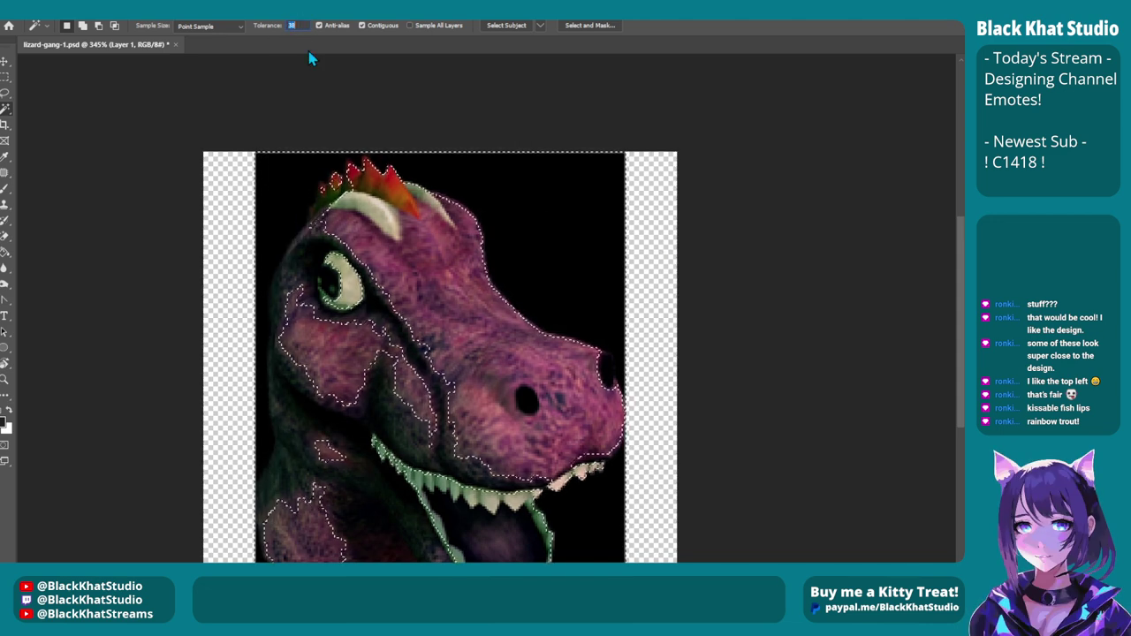
pyautogui.write('10')
pyautogui.press('Return')
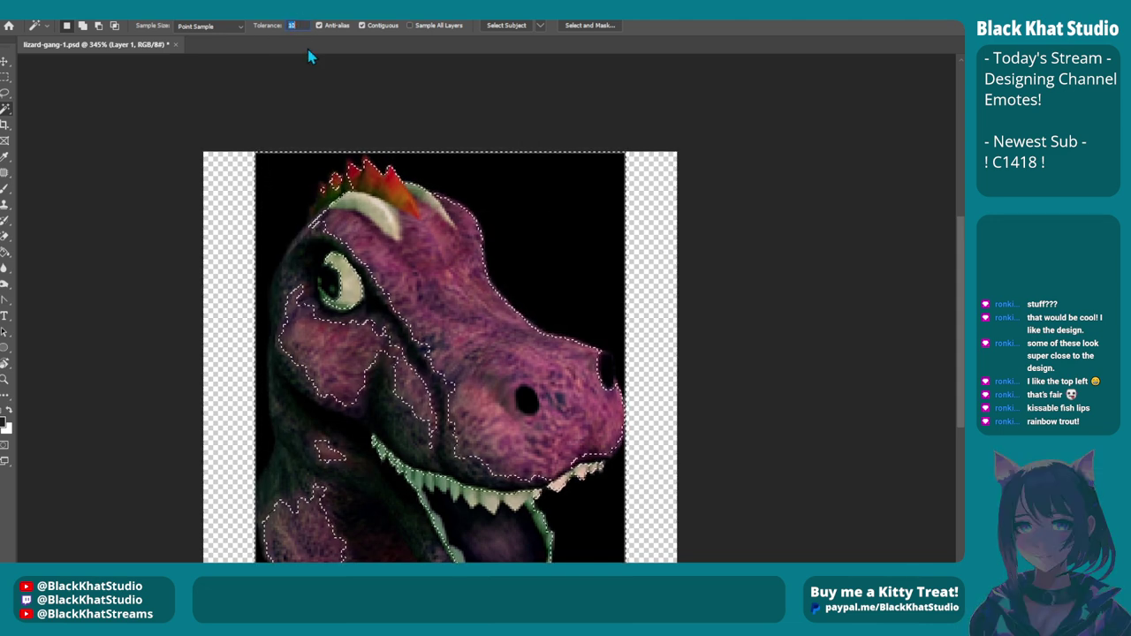
pyautogui.click(609, 248)
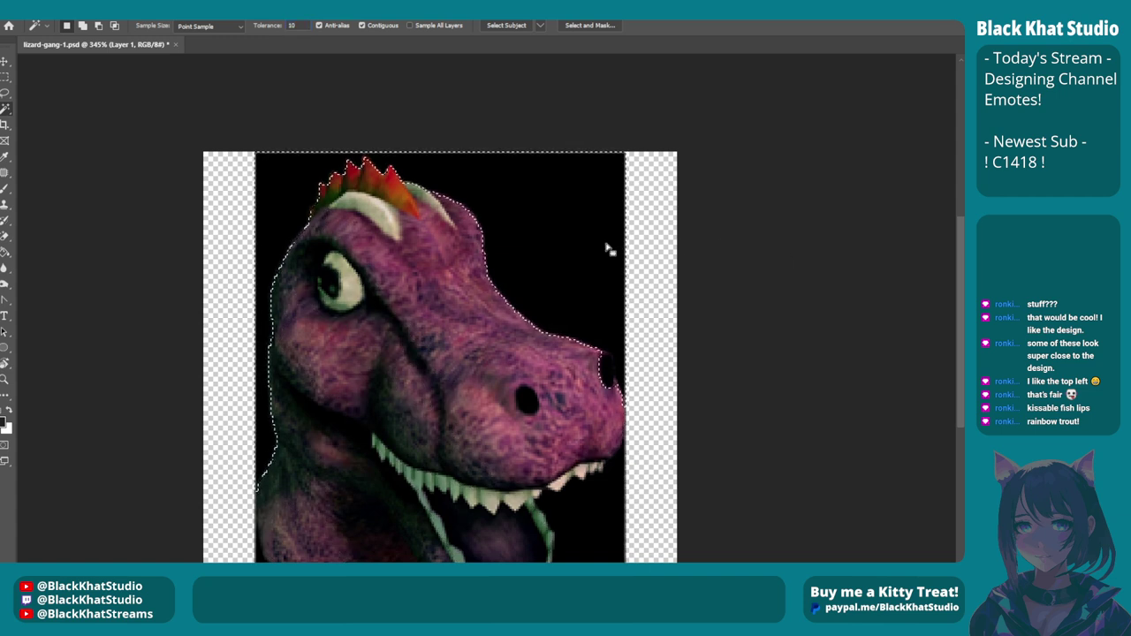
# Set the Magic Wand tolerance to 1 and delete the black area above the lizard's snout.
pyautogui.write('5')
pyautogui.press('Return')
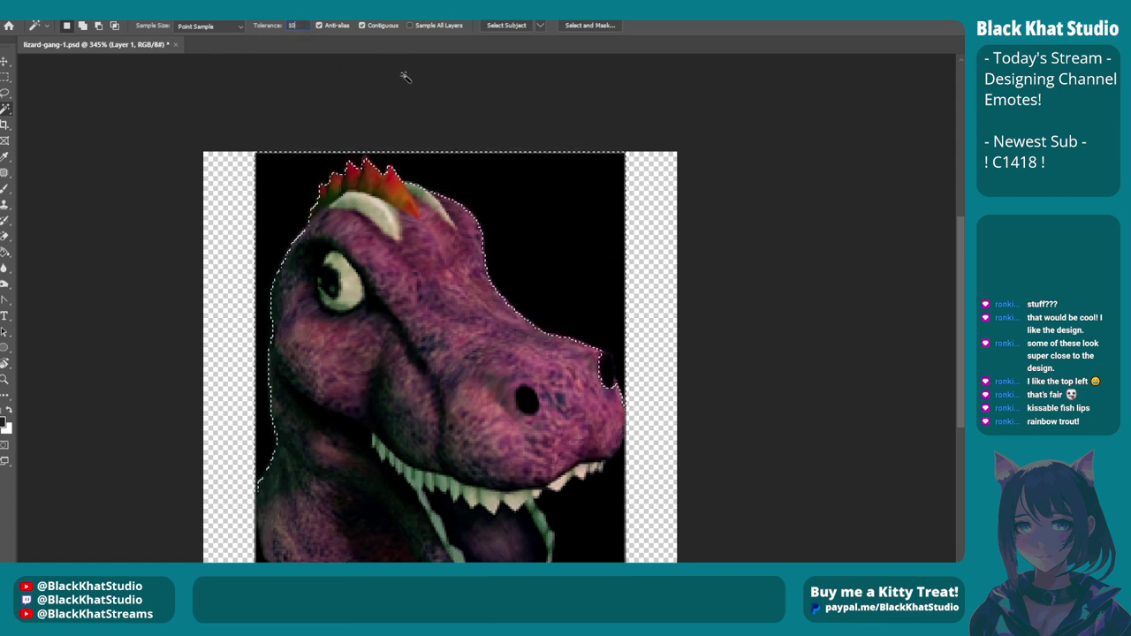
pyautogui.write('1')
pyautogui.press('Return')
pyautogui.click(573, 231)
pyautogui.press('Delete')
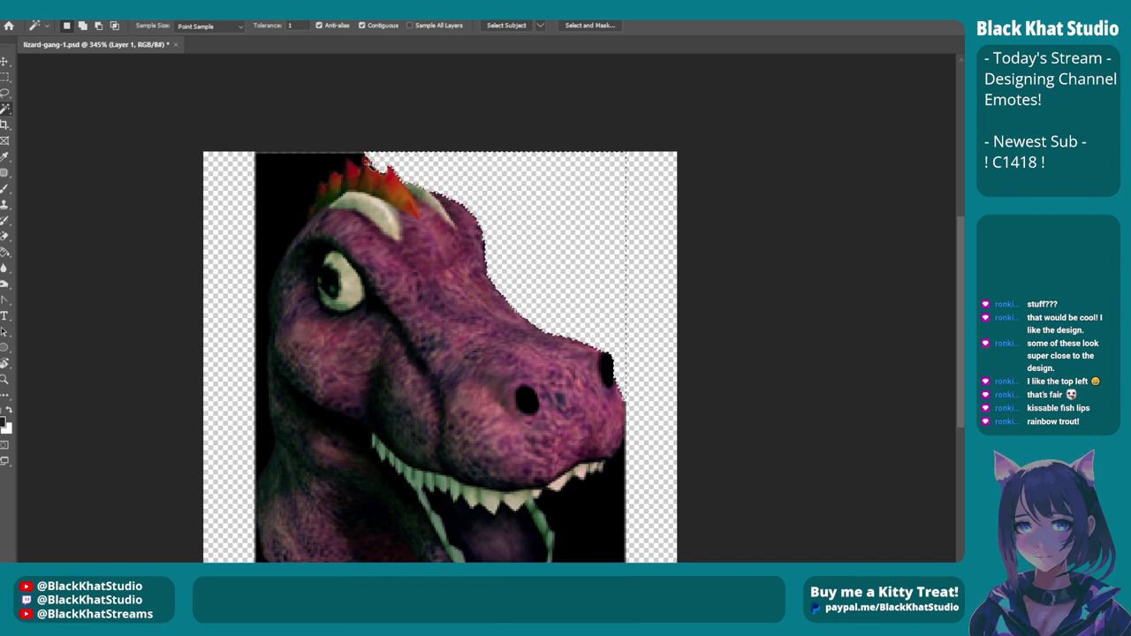
# Delete the remaining black areas behind the lizard's head, under its snout and around the base of the neck.
pyautogui.click(299, 193)
pyautogui.press('Delete')
pyautogui.scroll(-3, 712, 364)
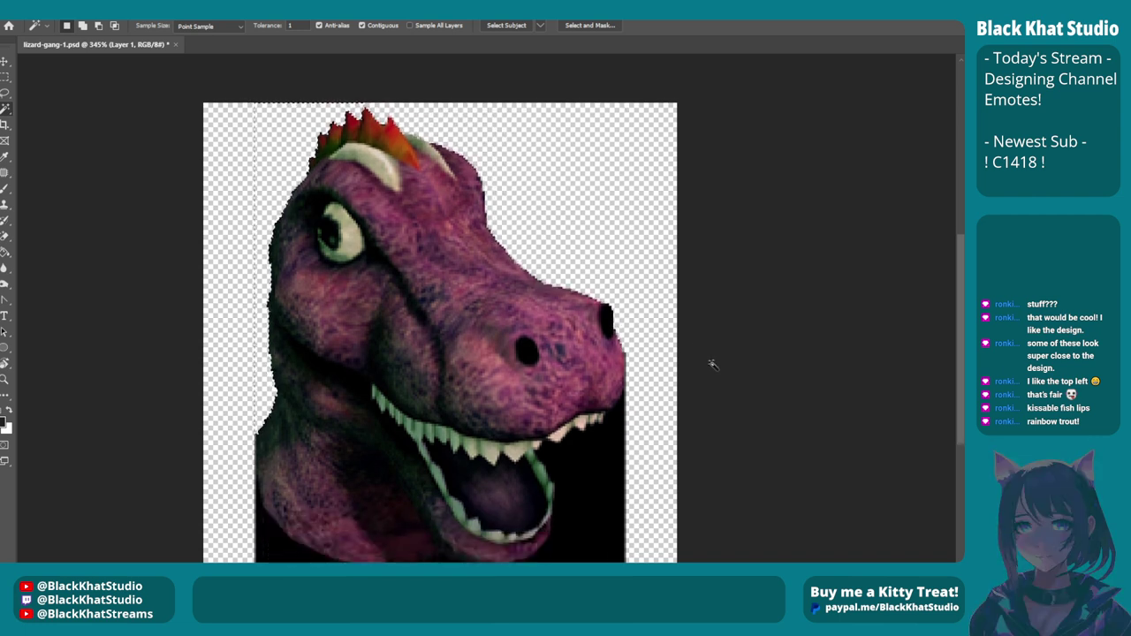
pyautogui.click(596, 449)
pyautogui.press('Delete')
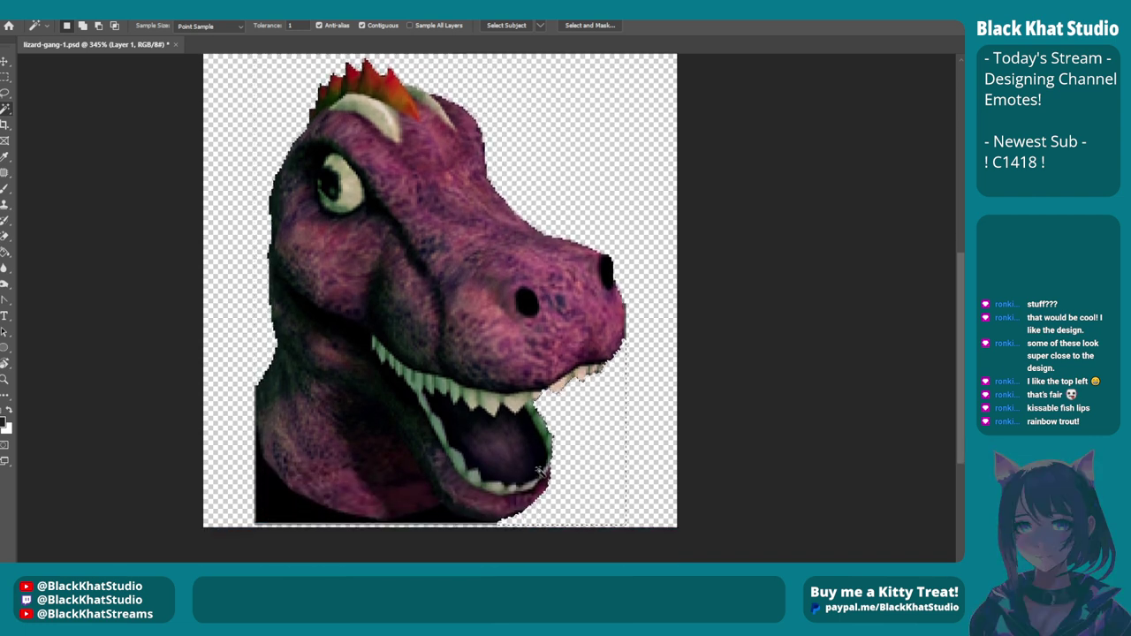
pyautogui.click(279, 507)
pyautogui.press('Delete')
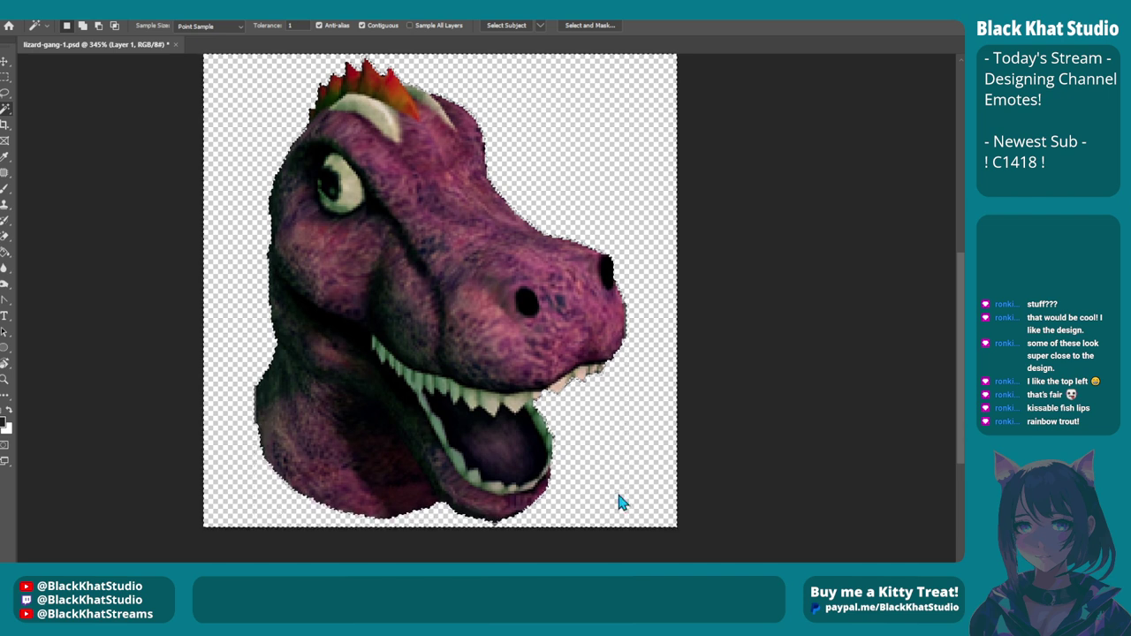
# Trim the stray dark pixels beneath the lizard's lower jaw with the Rectangular Marquee.
pyautogui.click(5, 78)
pyautogui.scroll(-2, 344, 485)
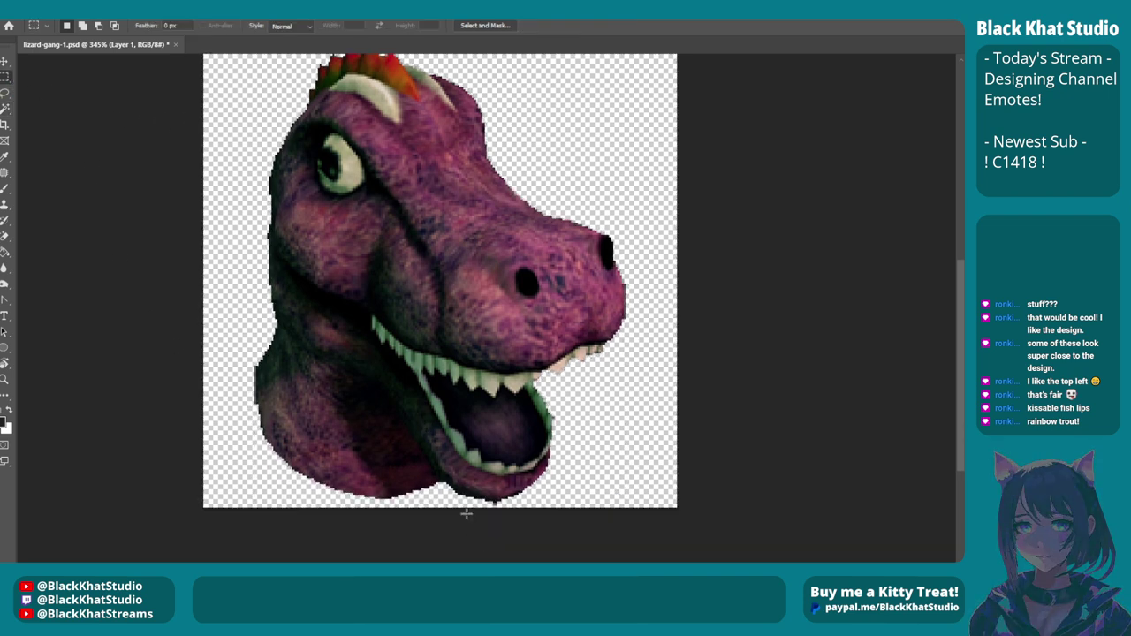
pyautogui.scroll(2, 556, 512)
pyautogui.scroll(-2, 541, 521)
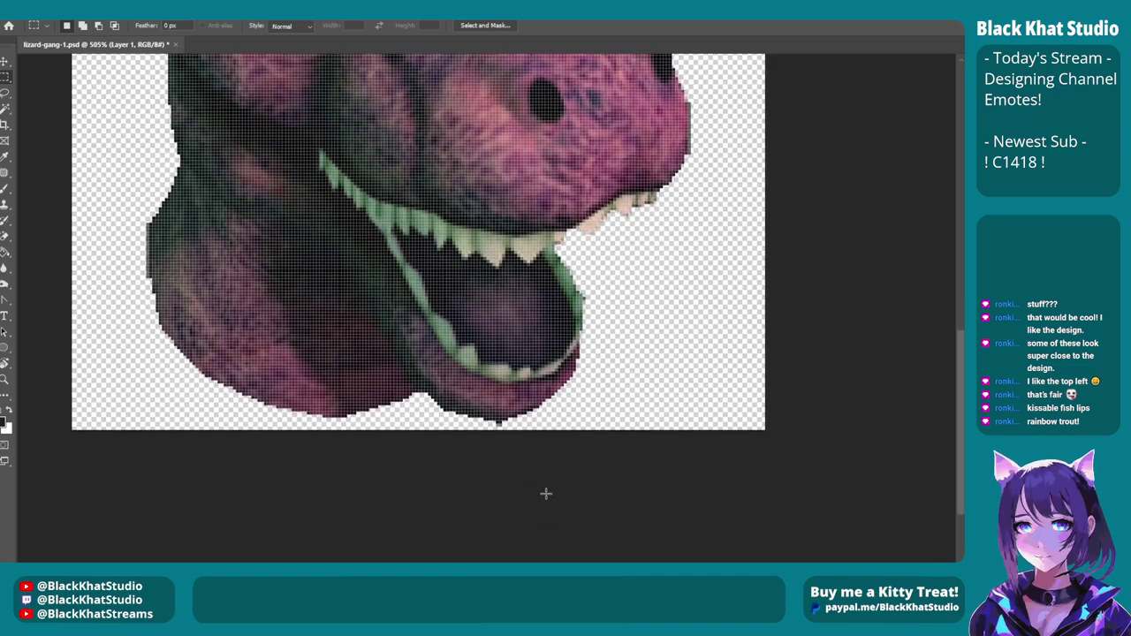
pyautogui.scroll(3, 522, 520)
pyautogui.scroll(-1, 521, 530)
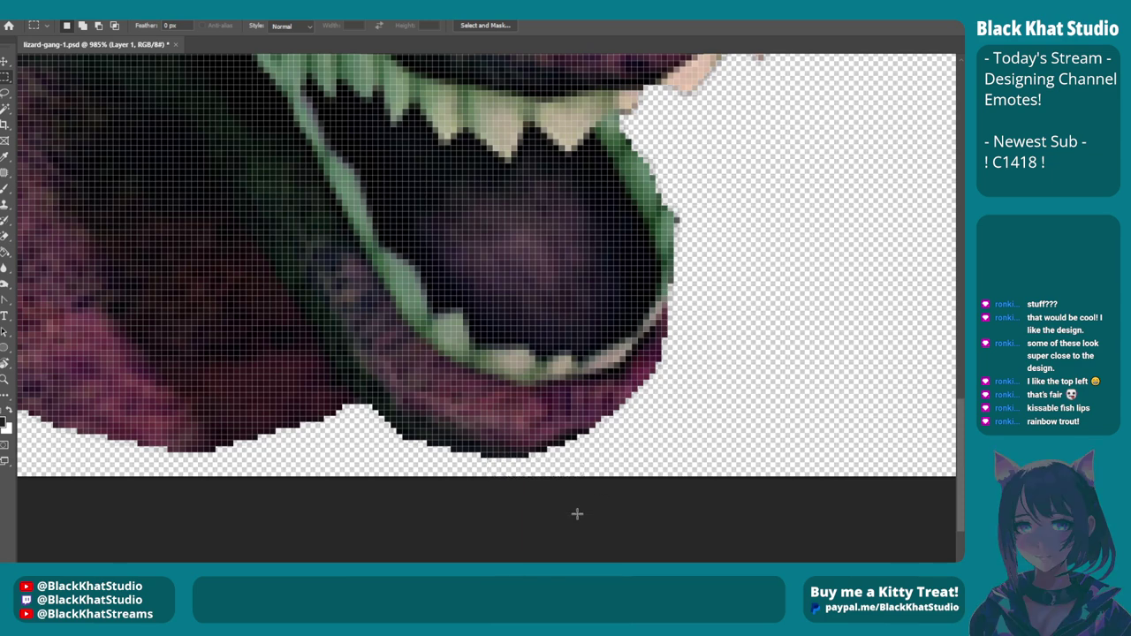
pyautogui.scroll(-4, 578, 515)
pyautogui.scroll(1, 535, 511)
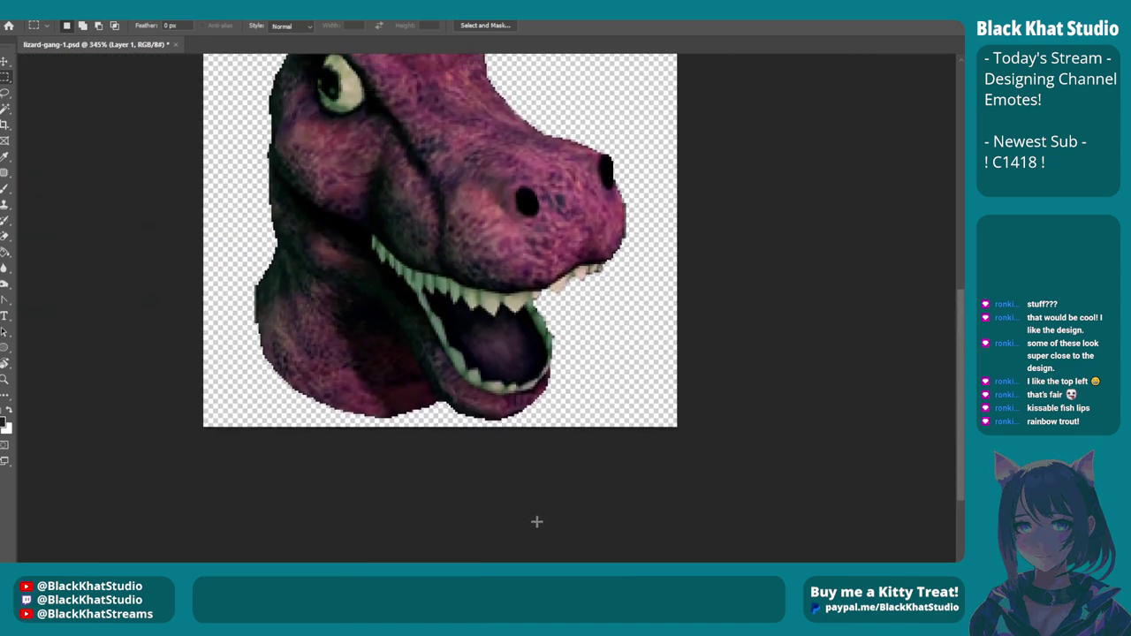
# Delete the semi-transparent grey strip of pixels along the back edge of the lizard's neck.
pyautogui.scroll(1, 533, 527)
pyautogui.hscroll(-5, 528, 532)
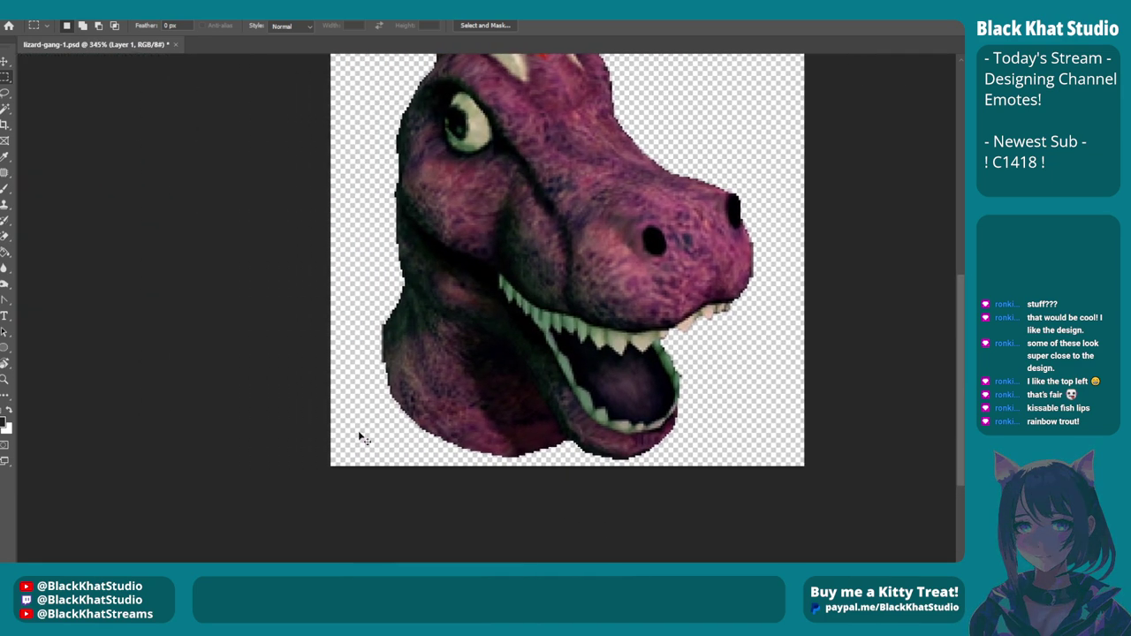
pyautogui.scroll(2, 462, 369)
pyautogui.scroll(-1, 480, 348)
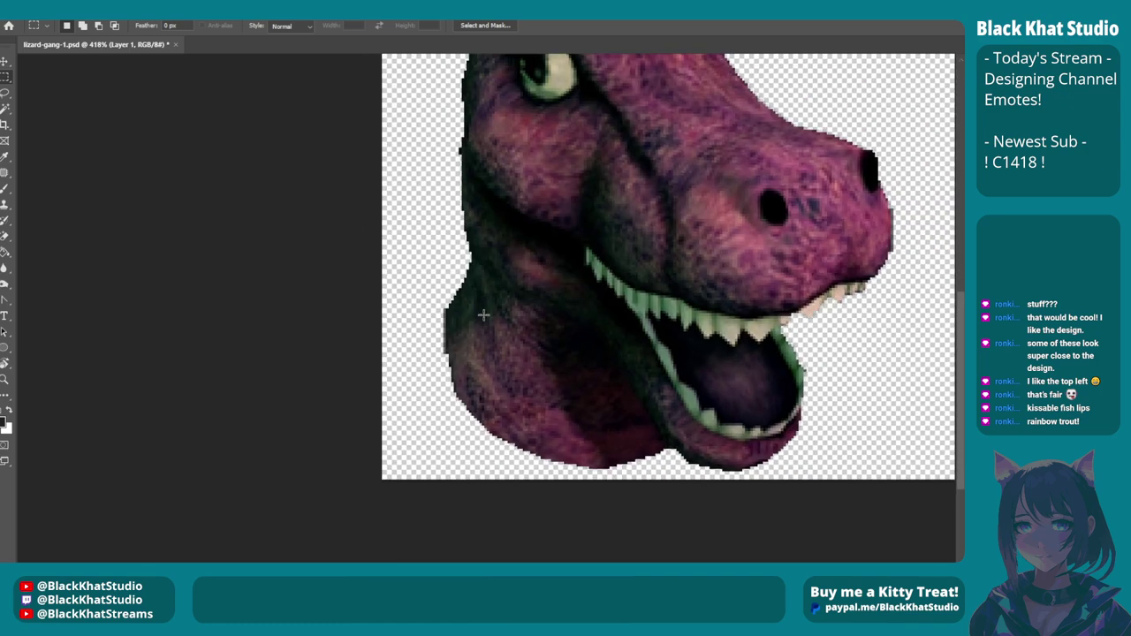
pyautogui.scroll(2, 509, 353)
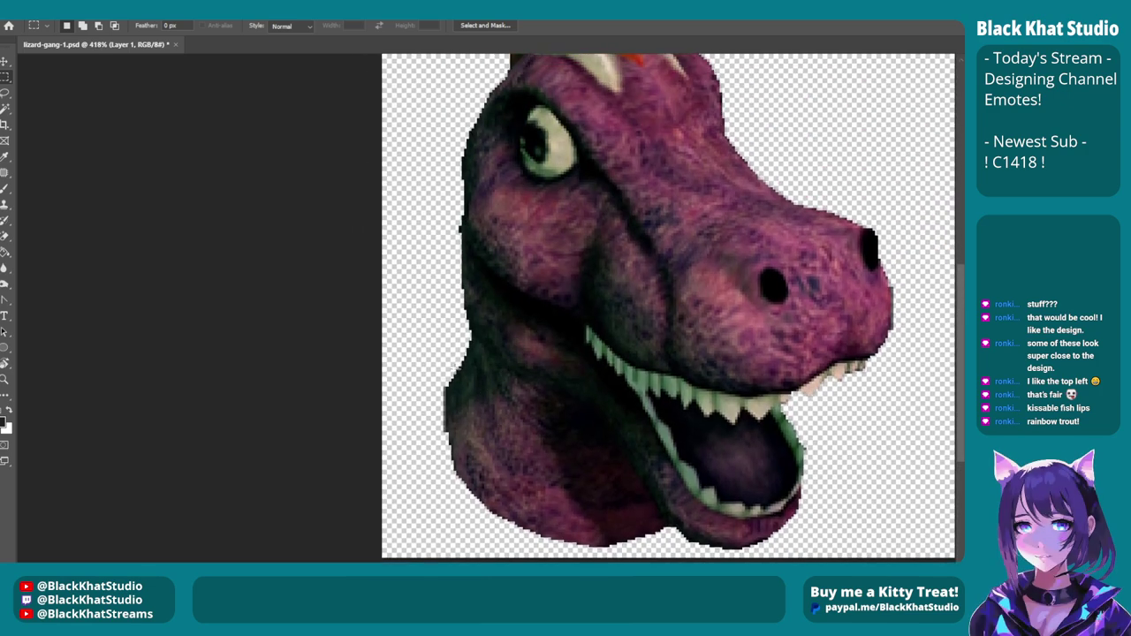
pyautogui.scroll(8, 503, 425)
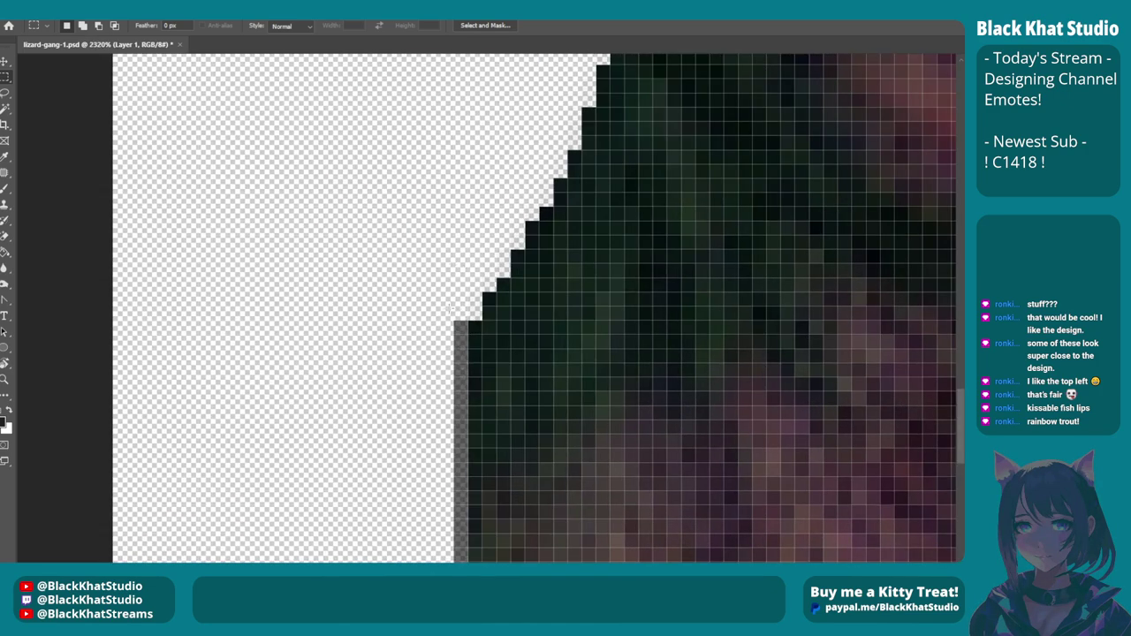
pyautogui.moveTo(410, 291); pyautogui.dragTo(469, 562)
pyautogui.press('Delete')
pyautogui.scroll(-6, 515, 430)
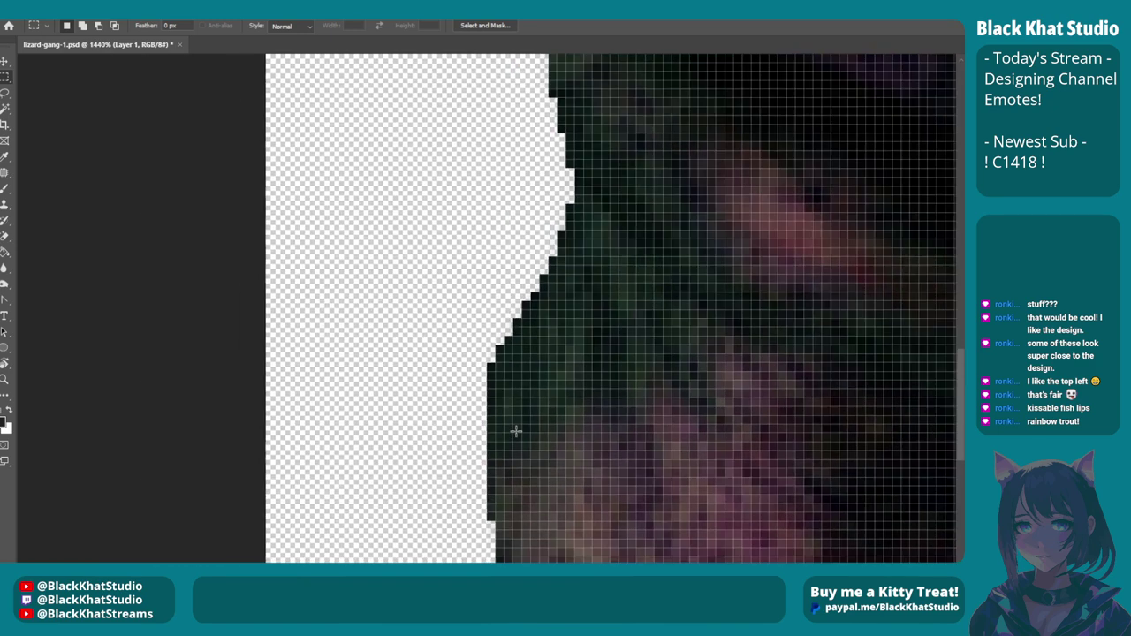
# Trim the protruding edge pixels along the back of the lizard's head, beside the eye and cheek.
pyautogui.scroll(-5, 531, 424)
pyautogui.scroll(3, 635, 342)
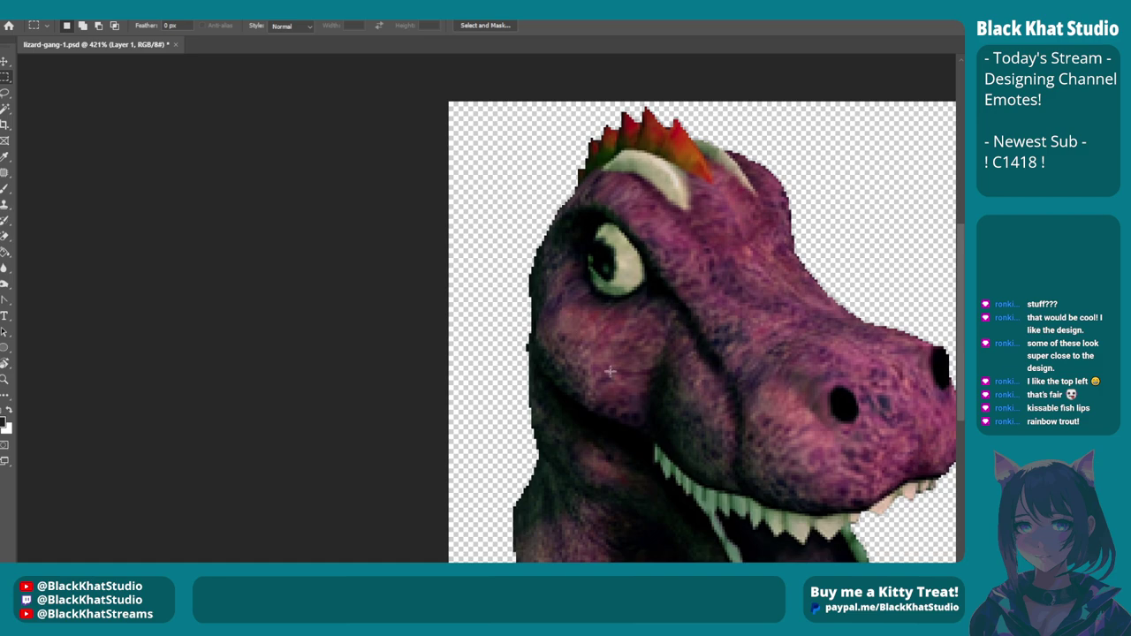
pyautogui.scroll(5, 610, 373)
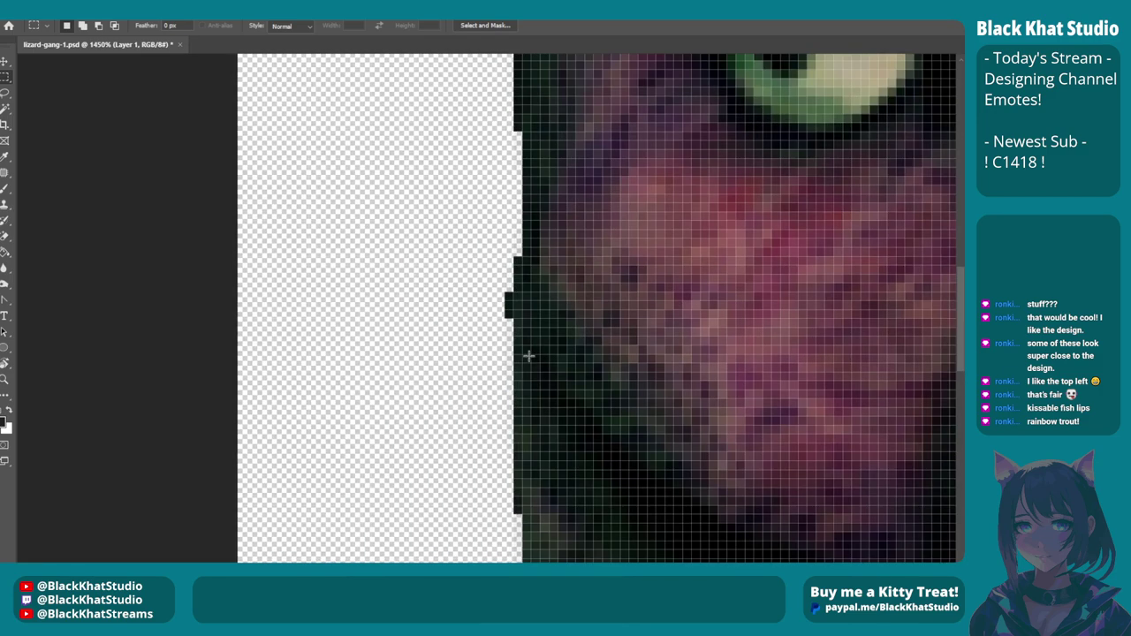
pyautogui.scroll(5, 522, 356)
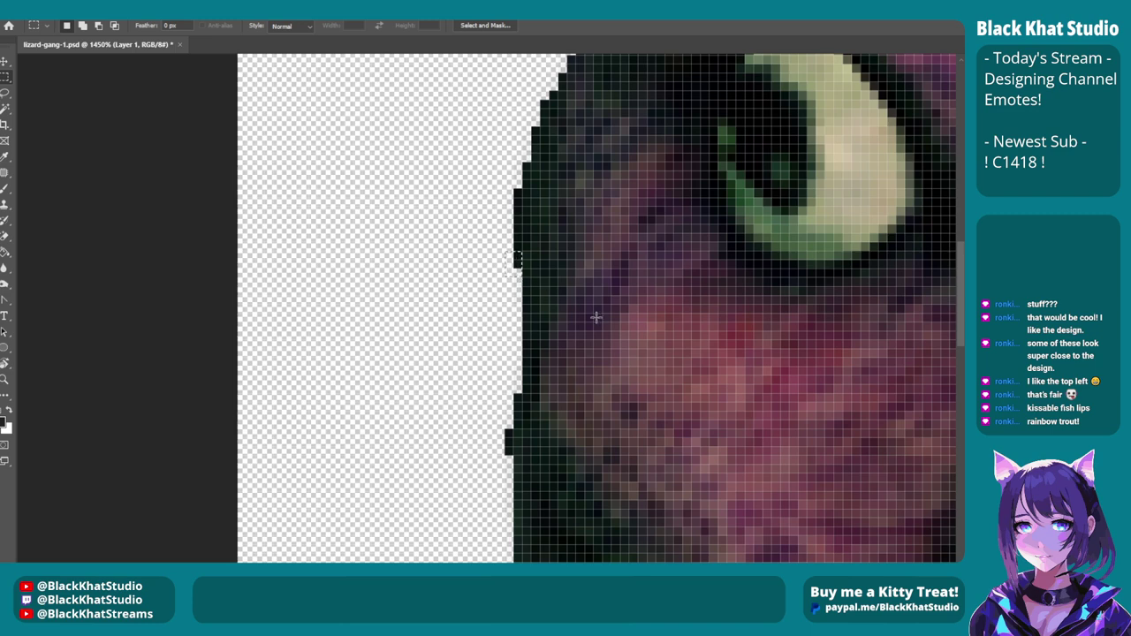
pyautogui.moveTo(505, 284); pyautogui.dragTo(530, 330)
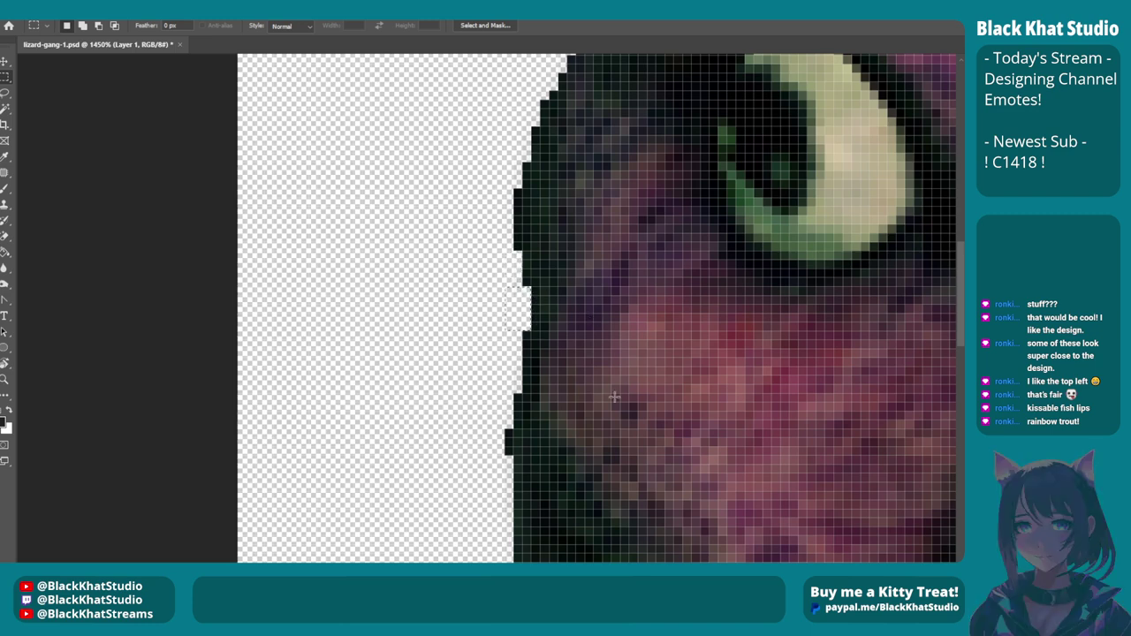
pyautogui.scroll(-10, 491, 342)
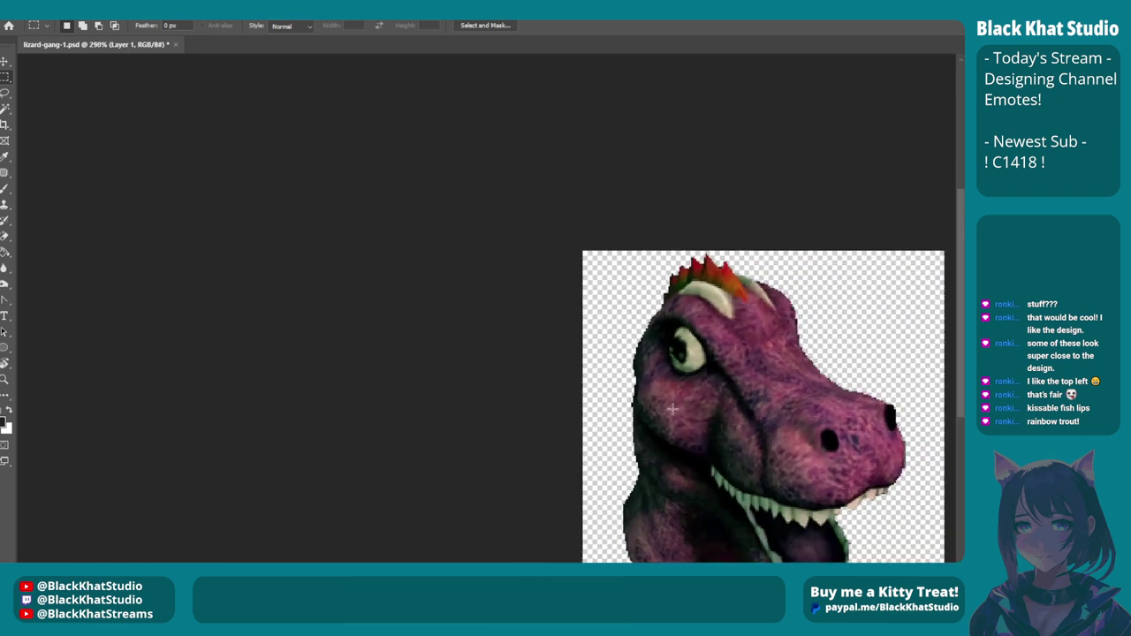
pyautogui.hscroll(2, 679, 413)
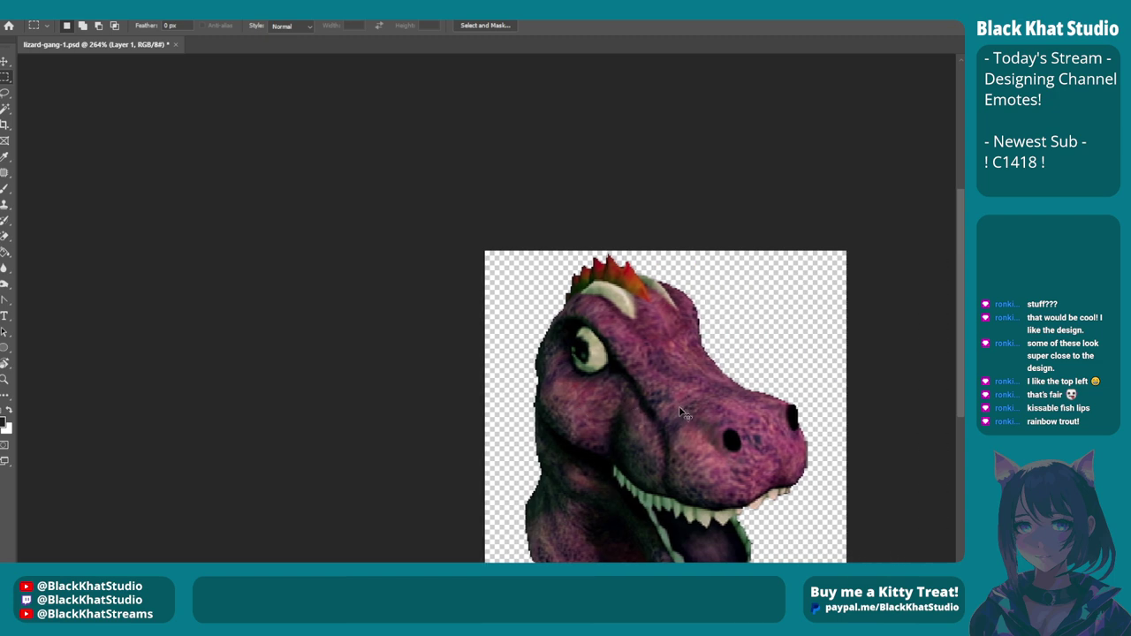
pyautogui.scroll(6, 678, 414)
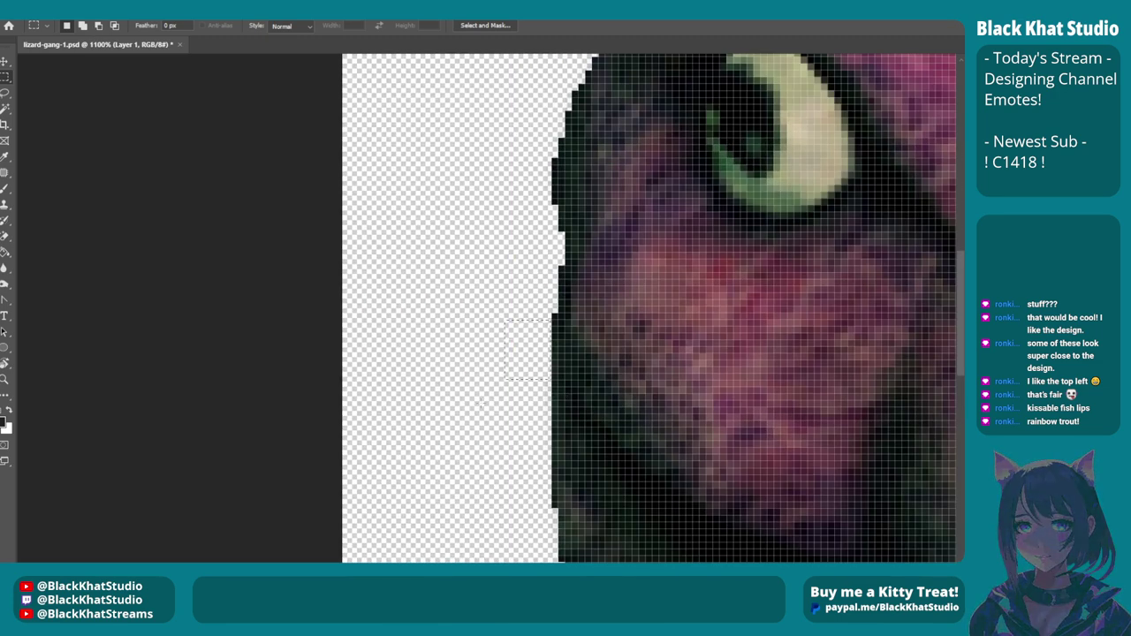
pyautogui.scroll(-5, 827, 439)
pyautogui.hscroll(4, 804, 429)
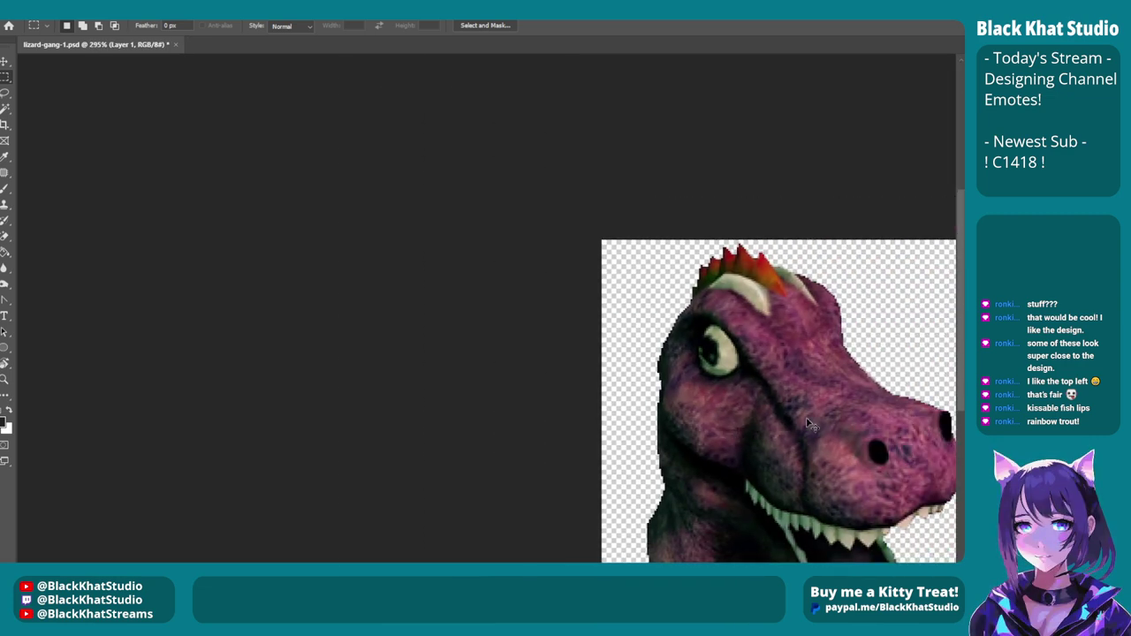
# Cut away the stray dark pixels along the rear edge of the lizard's red crest using small rectangular selections.
pyautogui.scroll(6, 664, 223)
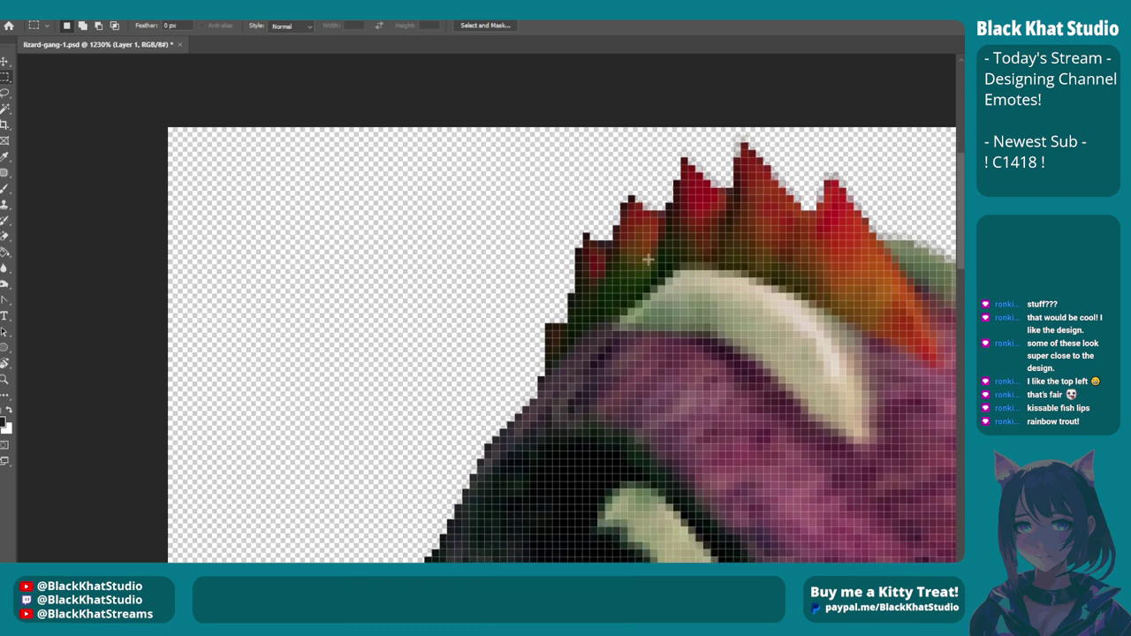
pyautogui.scroll(-4, 623, 279)
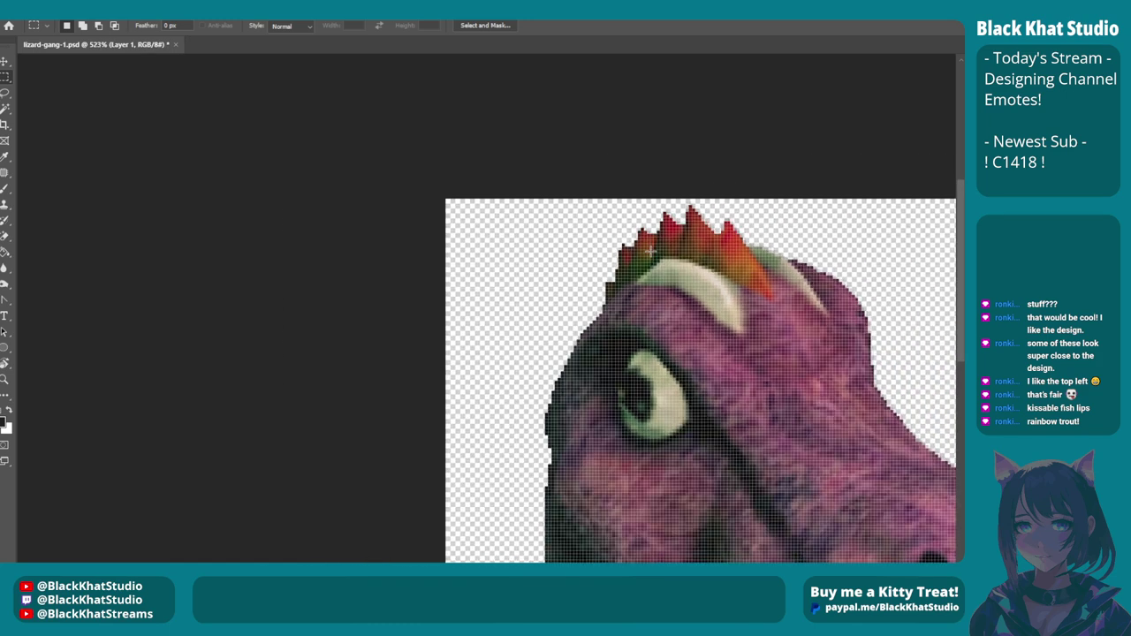
pyautogui.scroll(-1, 646, 247)
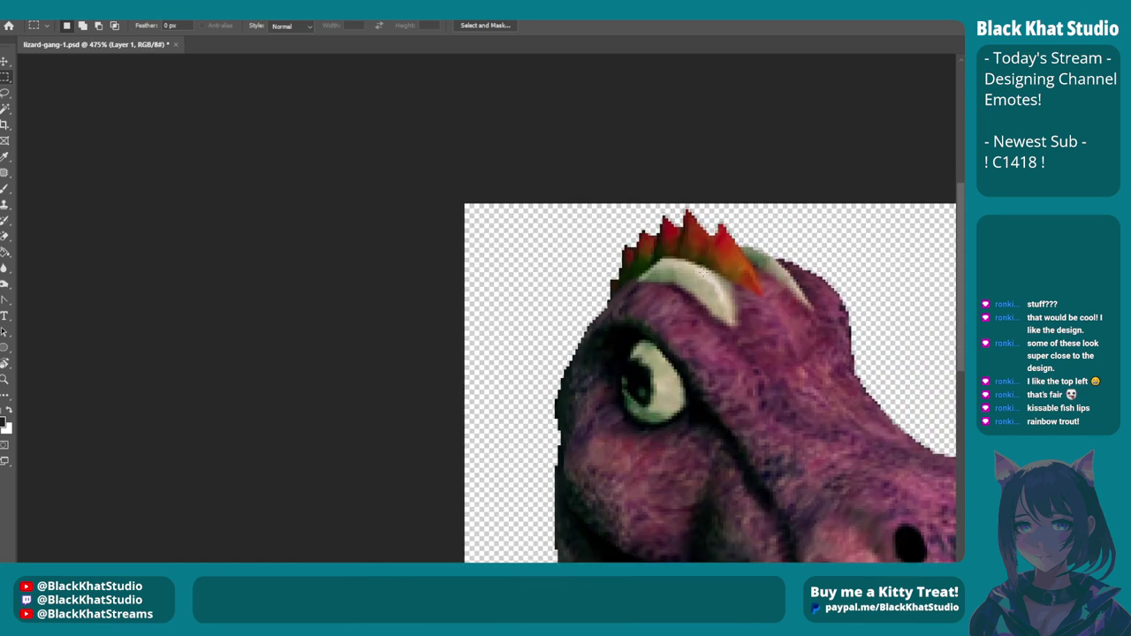
pyautogui.scroll(6, 598, 316)
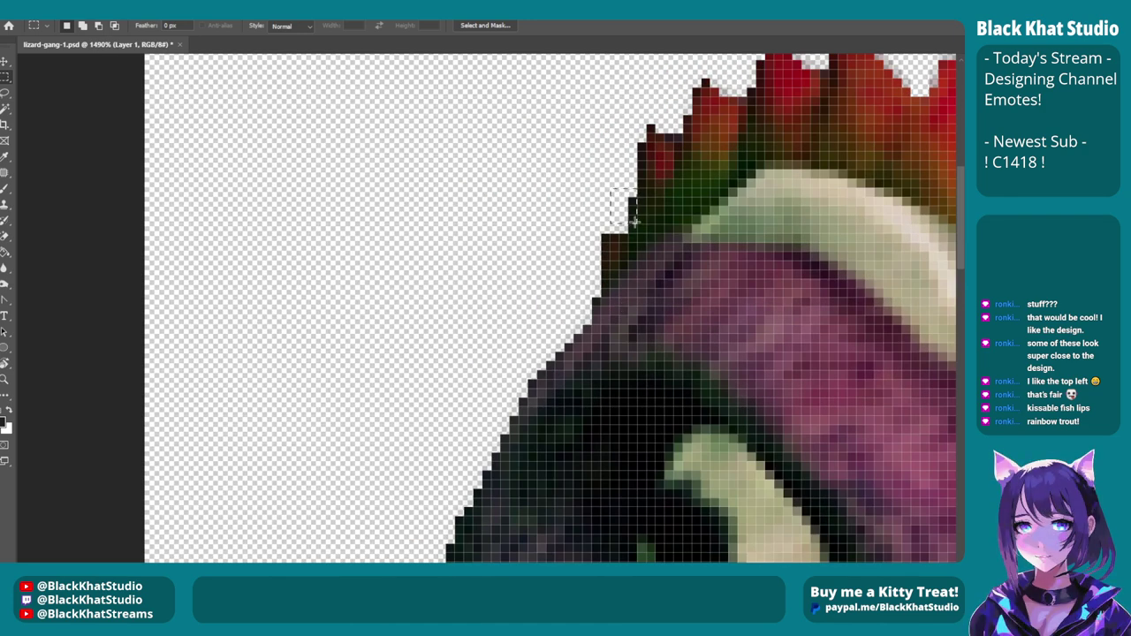
pyautogui.moveTo(609, 188); pyautogui.dragTo(597, 256)
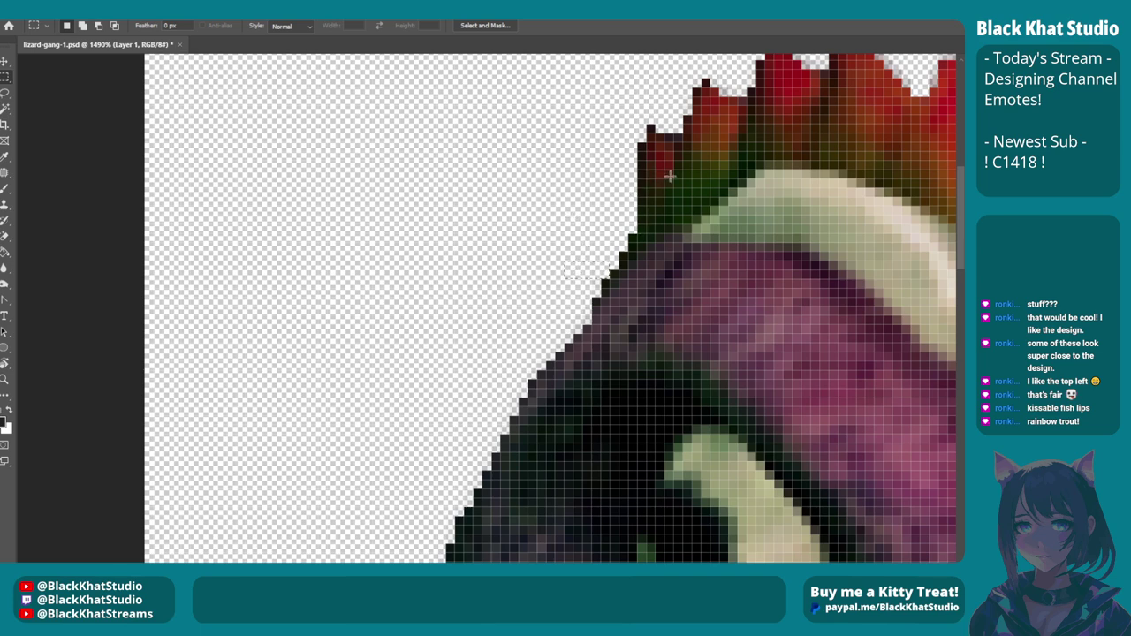
pyautogui.scroll(2, 663, 175)
pyautogui.moveTo(604, 301); pyautogui.dragTo(631, 202)
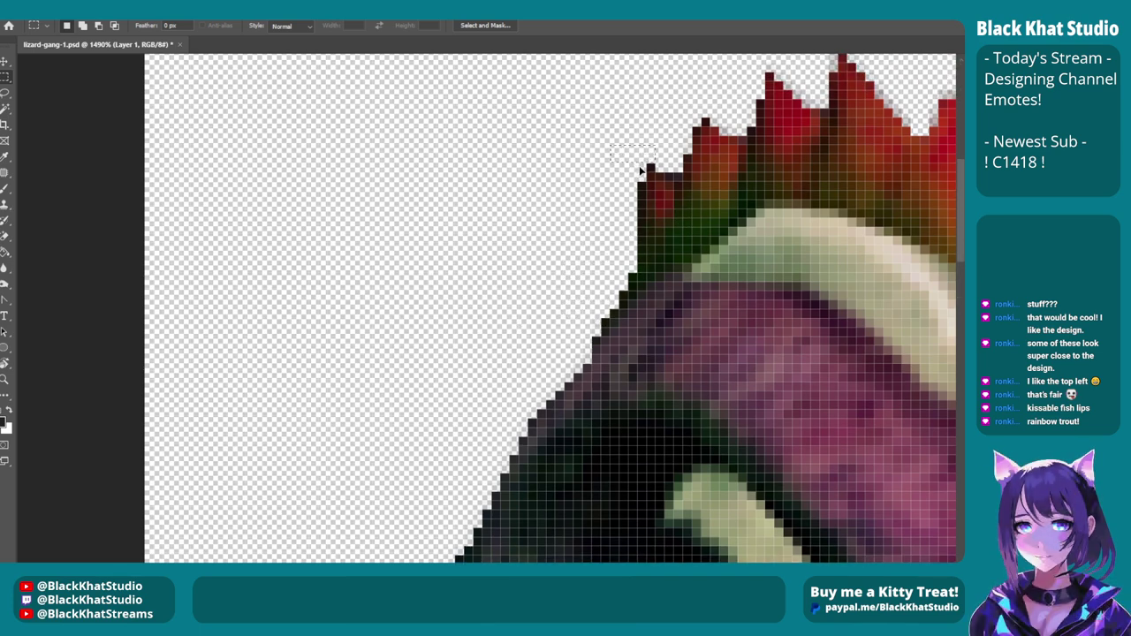
pyautogui.moveTo(616, 202); pyautogui.dragTo(626, 212)
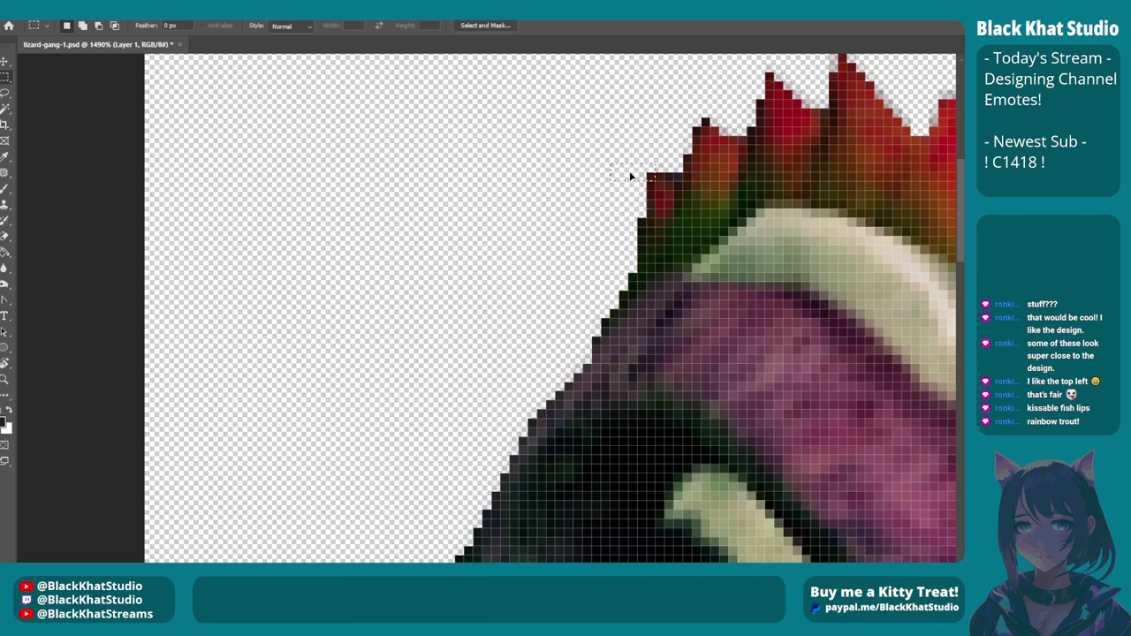
pyautogui.moveTo(646, 174); pyautogui.dragTo(719, 121)
# Check the cleaned outline of the whole lizard head and save the document.
pyautogui.scroll(-6, 766, 199)
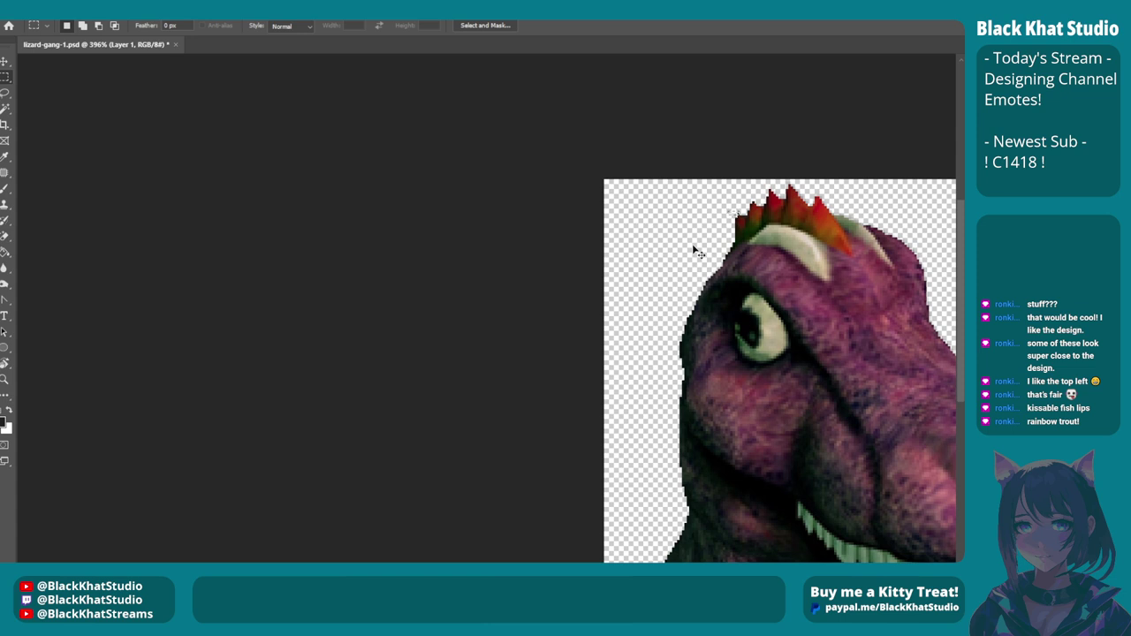
pyautogui.hscroll(5, 769, 255)
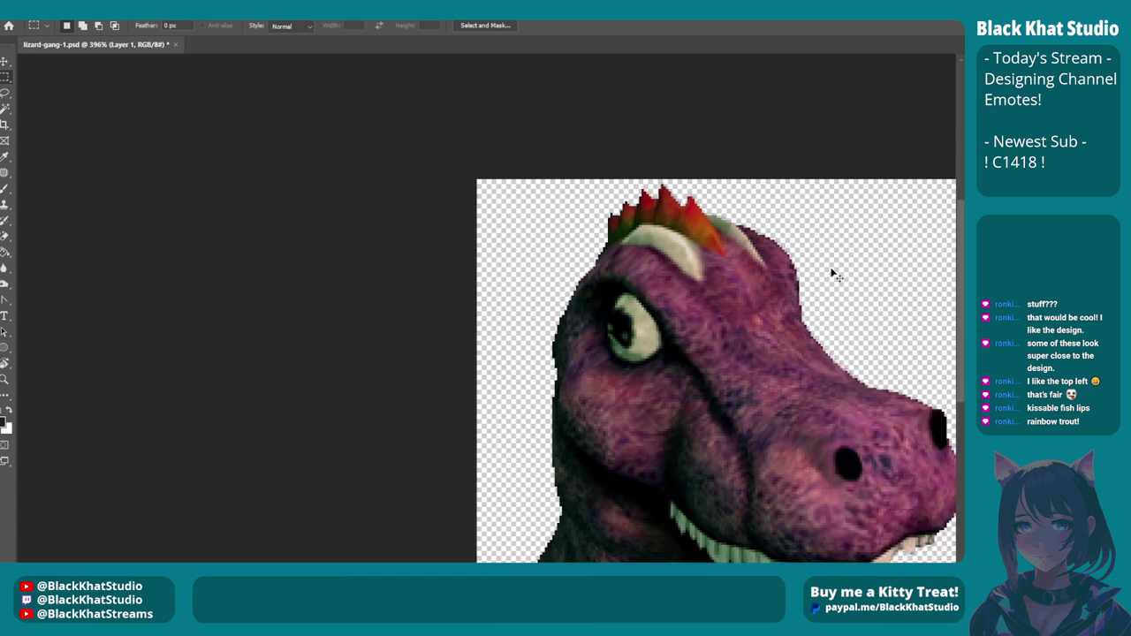
pyautogui.hscroll(3, 833, 278)
pyautogui.scroll(-4, 833, 279)
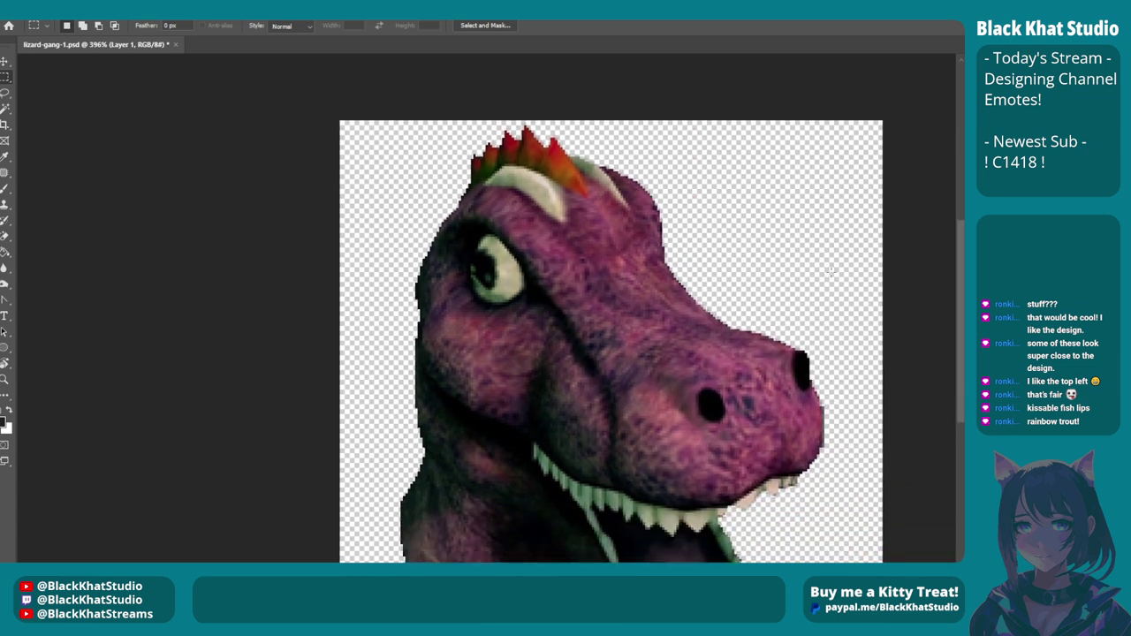
pyautogui.scroll(-1, 833, 278)
pyautogui.hotkey('ctrl', 's')
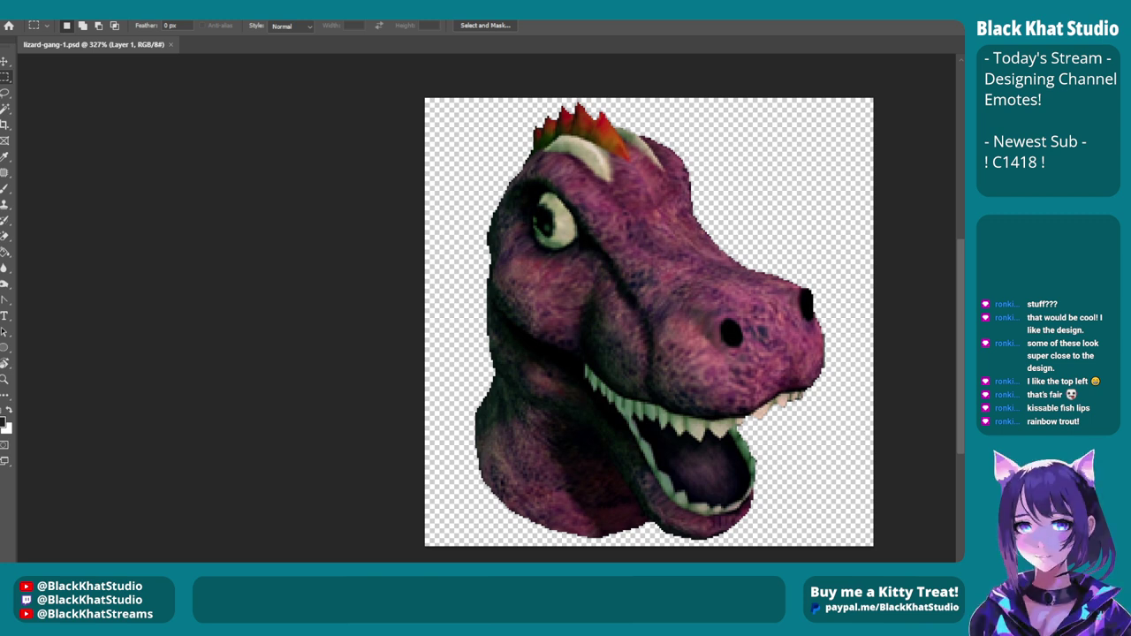
# Scale the lizard head up to 101.92% and centre it on the canvas at X 112 px, Y 112 px.
pyautogui.hscroll(5, 560, 322)
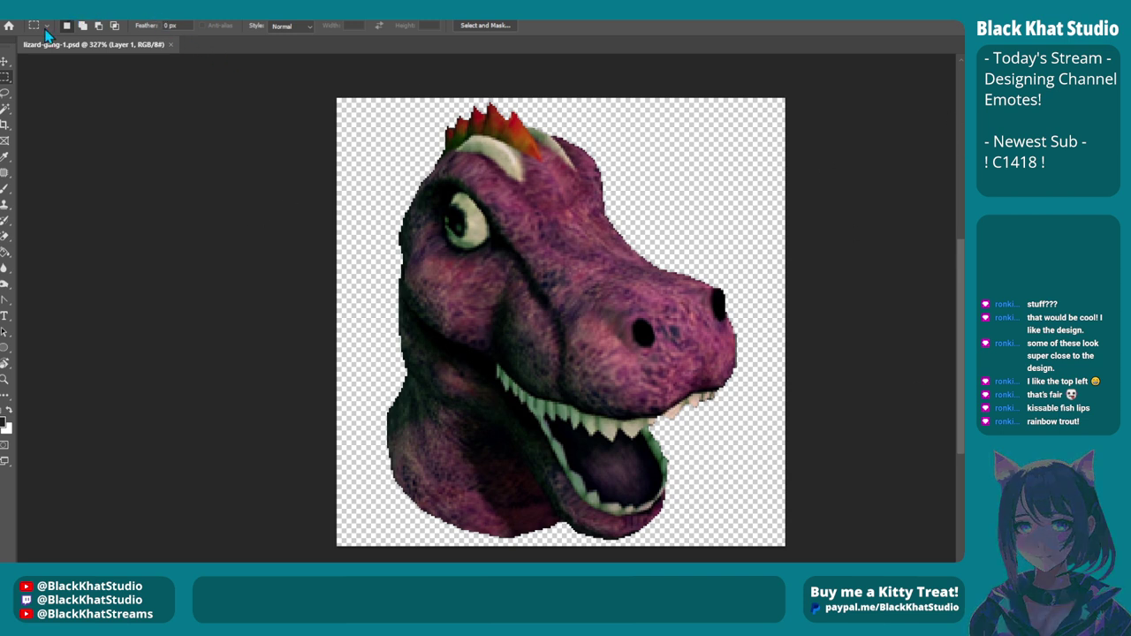
pyautogui.hotkey('ctrl', 't')
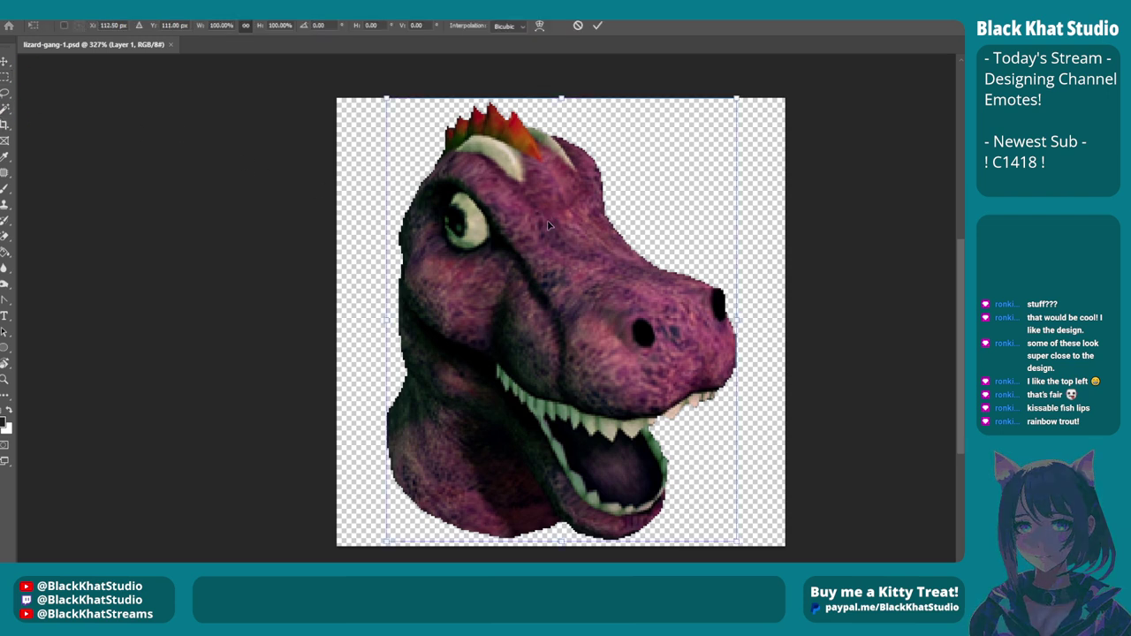
pyautogui.moveTo(734, 545); pyautogui.dragTo(742, 548)
pyautogui.press('Up')
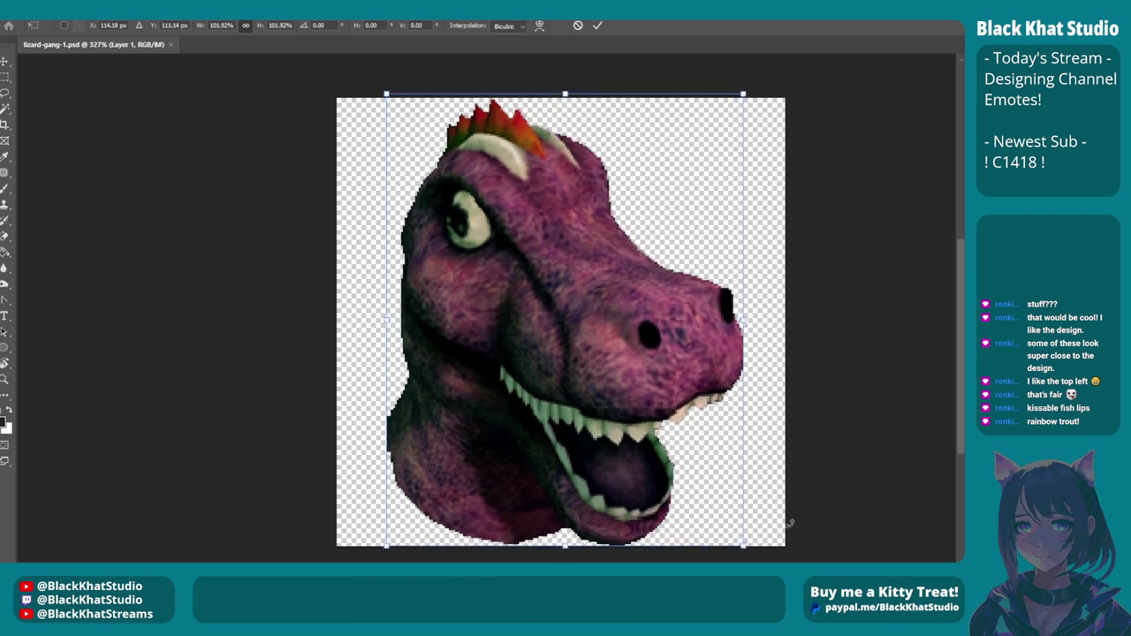
pyautogui.press('Left')
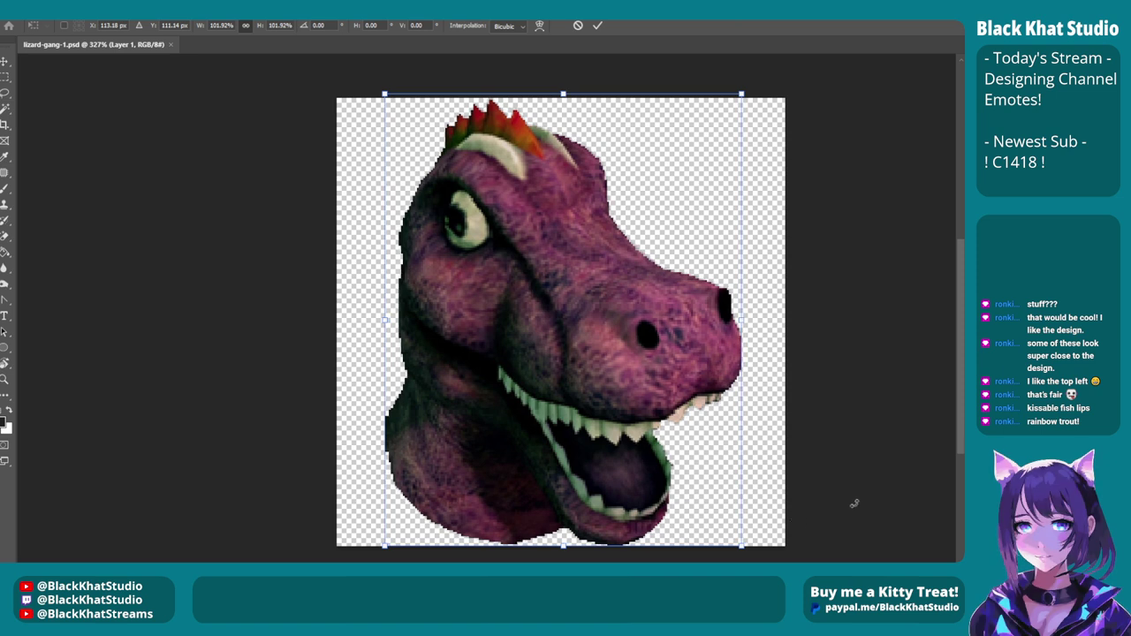
pyautogui.moveTo(575, 371); pyautogui.dragTo(567, 372)
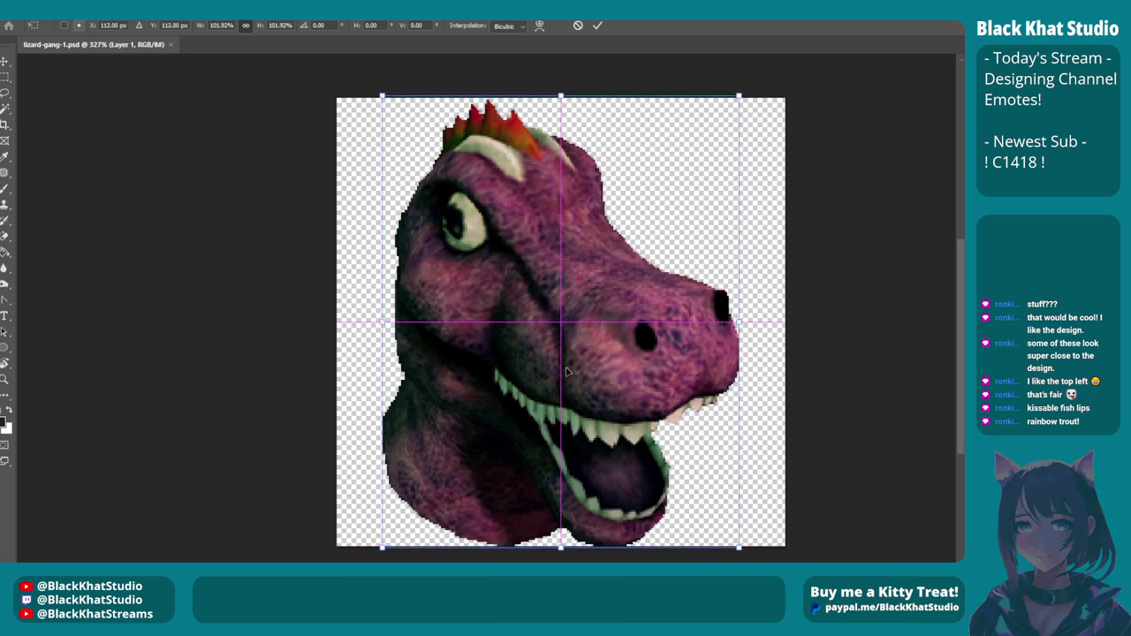
pyautogui.press('Return')
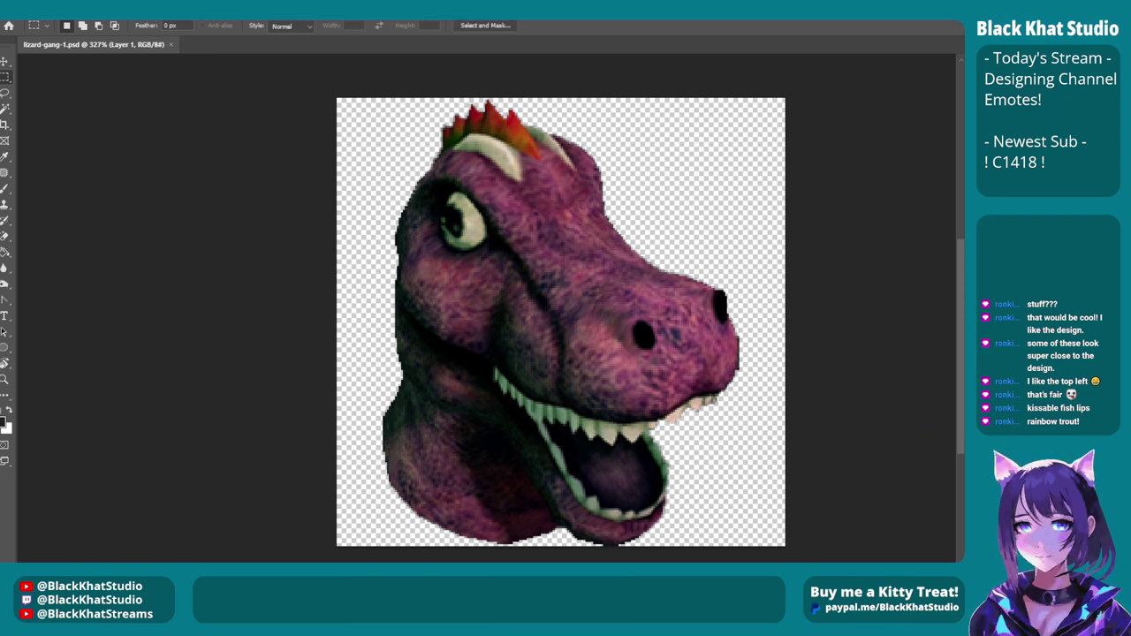
# Add a soft dark drop shadow layer effect around the outline of the lizard head.
pyautogui.press('h')
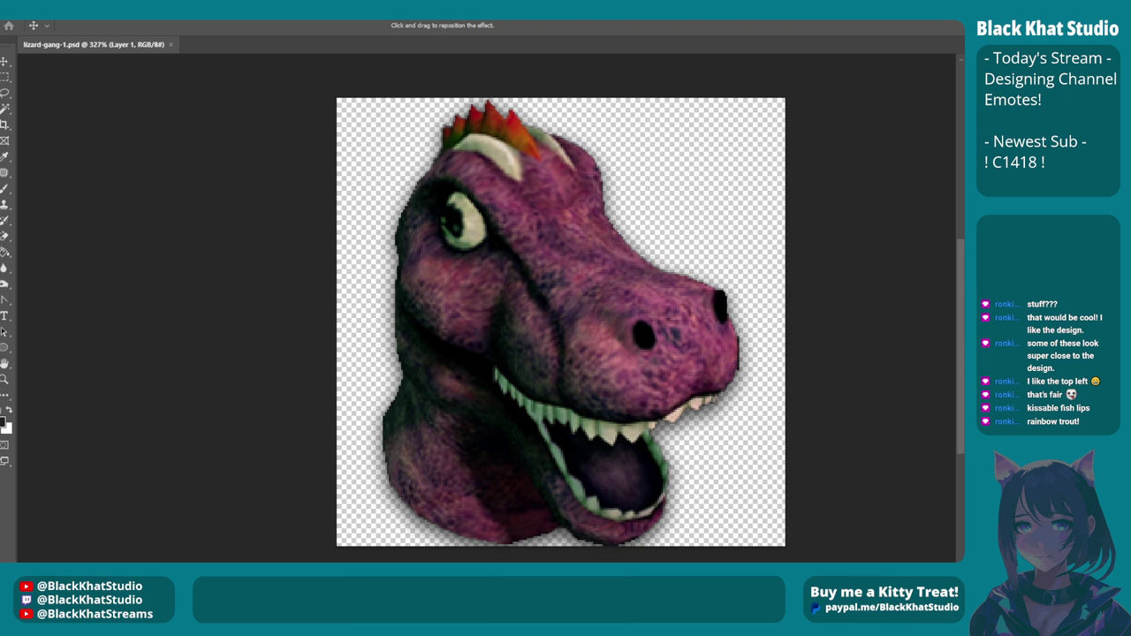
pyautogui.press('m')
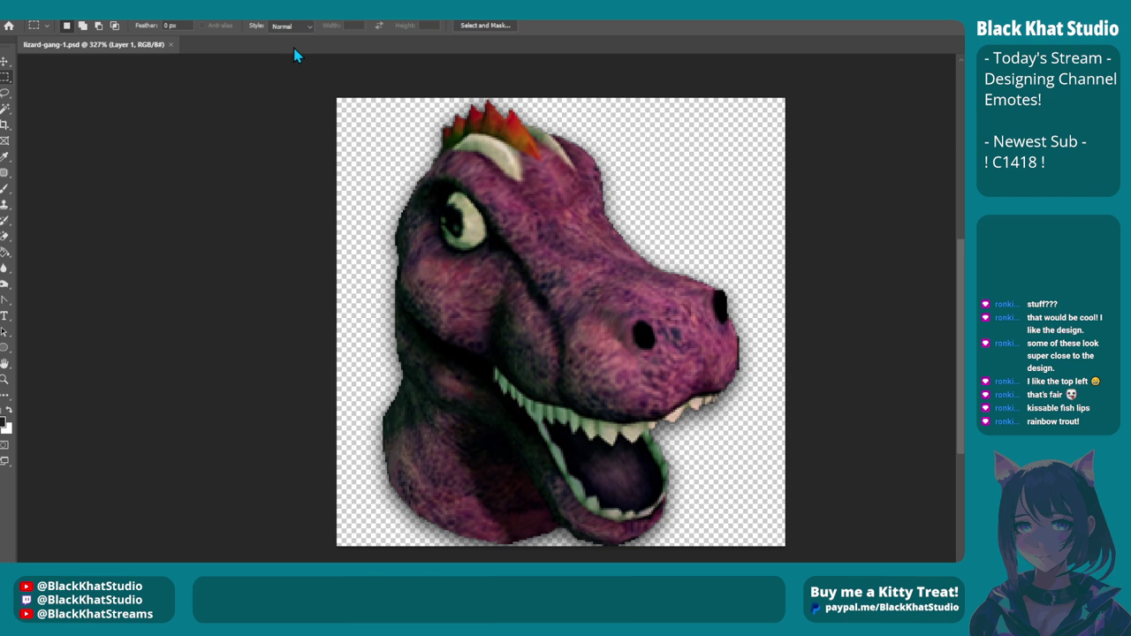
# Apply a tonal adjustment to the lizard head layer that lightens the dark areas of its skin and neck.
pyautogui.press('i')
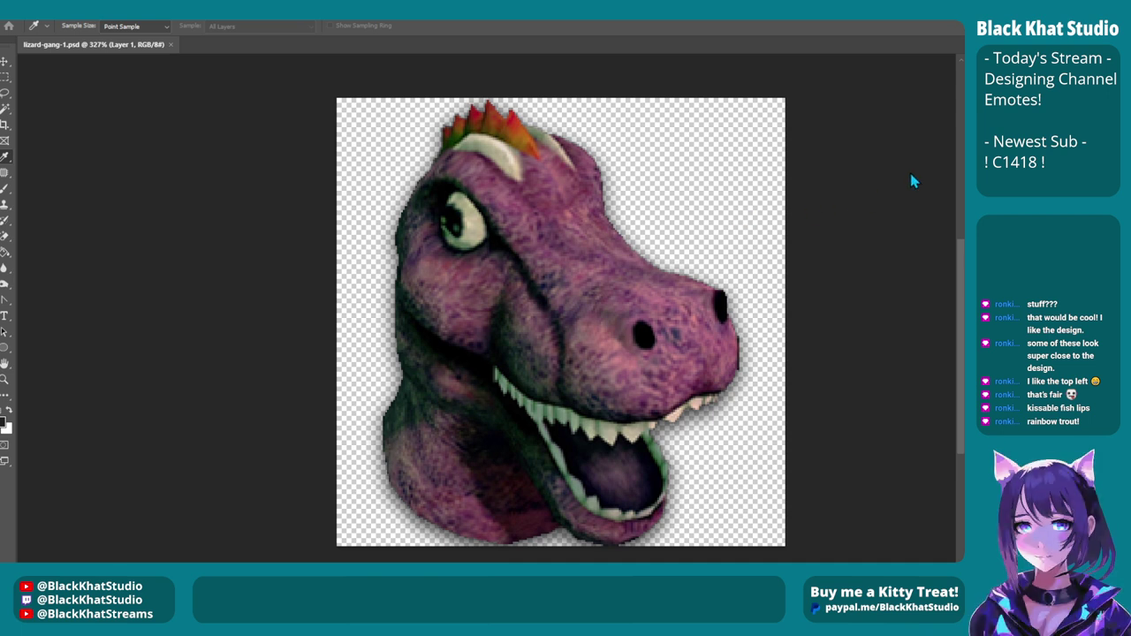
pyautogui.press('m')
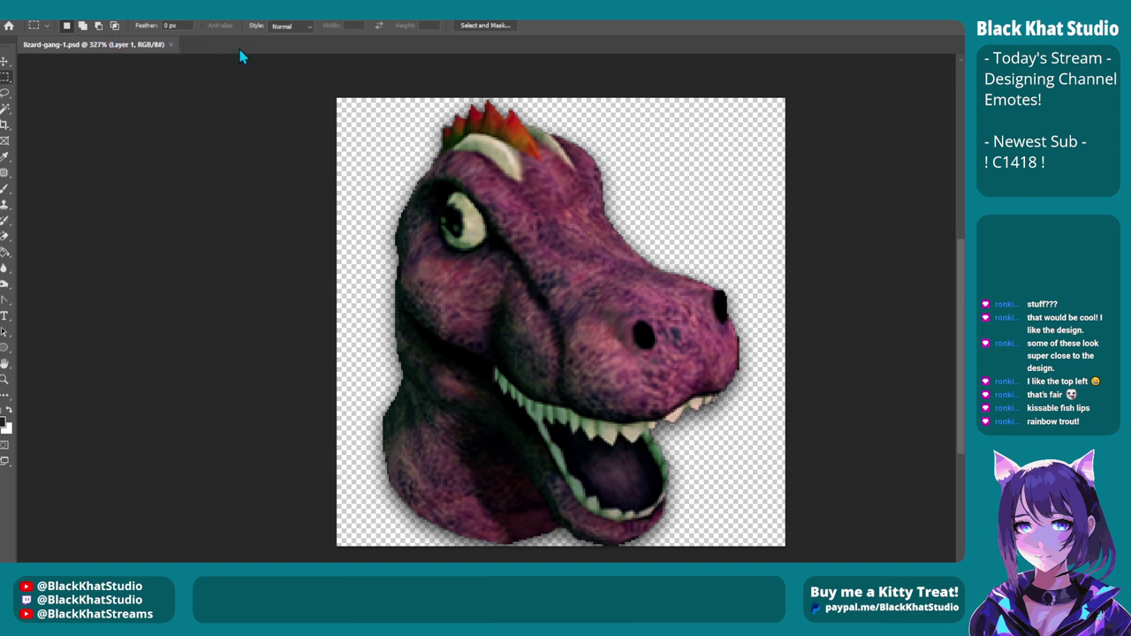
pyautogui.press('i')
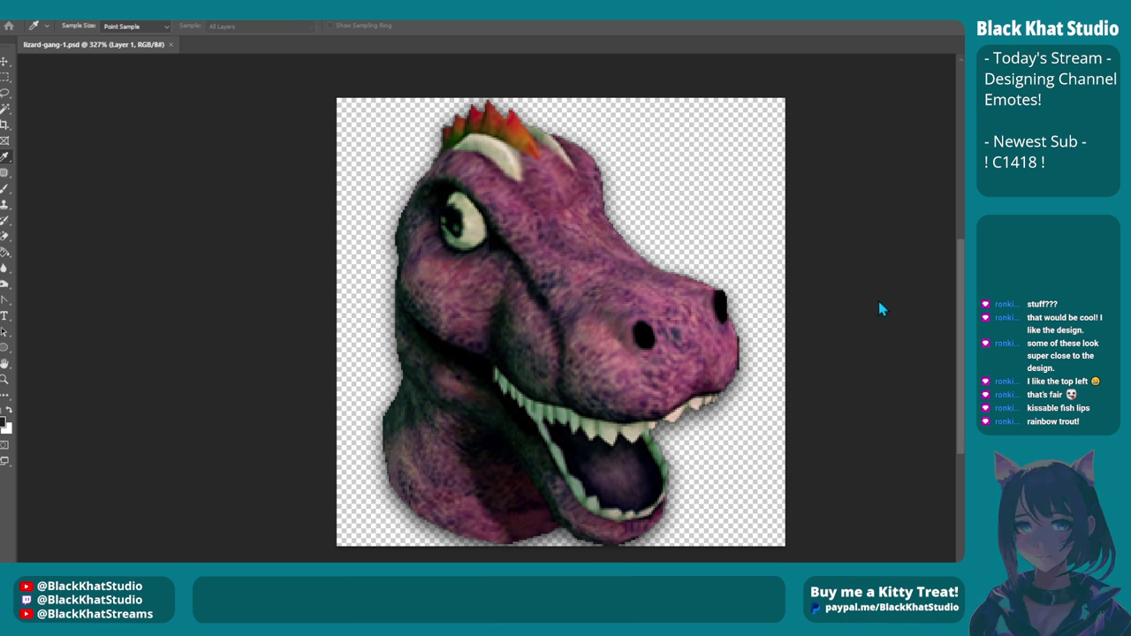
pyautogui.hotkey('ctrl', 'z')
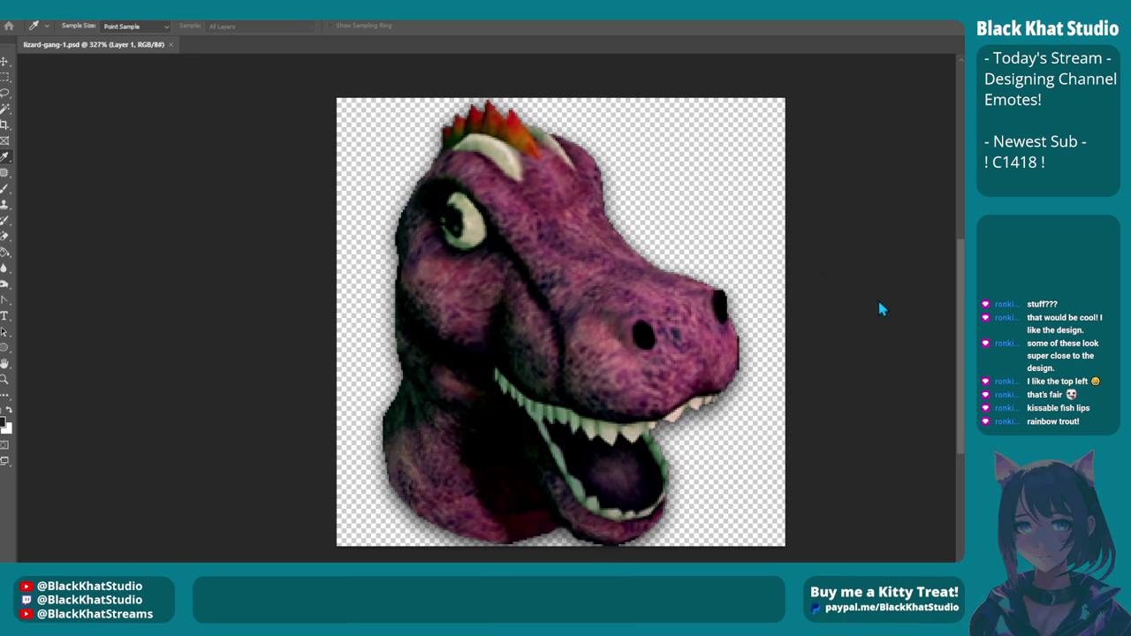
pyautogui.hotkey('ctrl', 'shift', 'z')
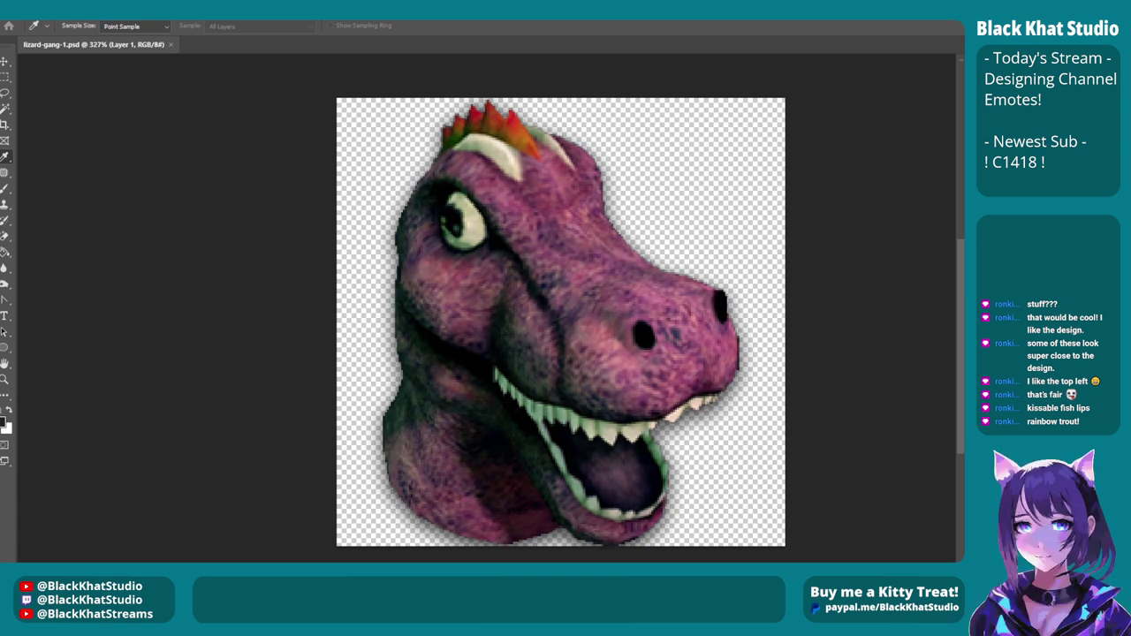
pyautogui.press('m')
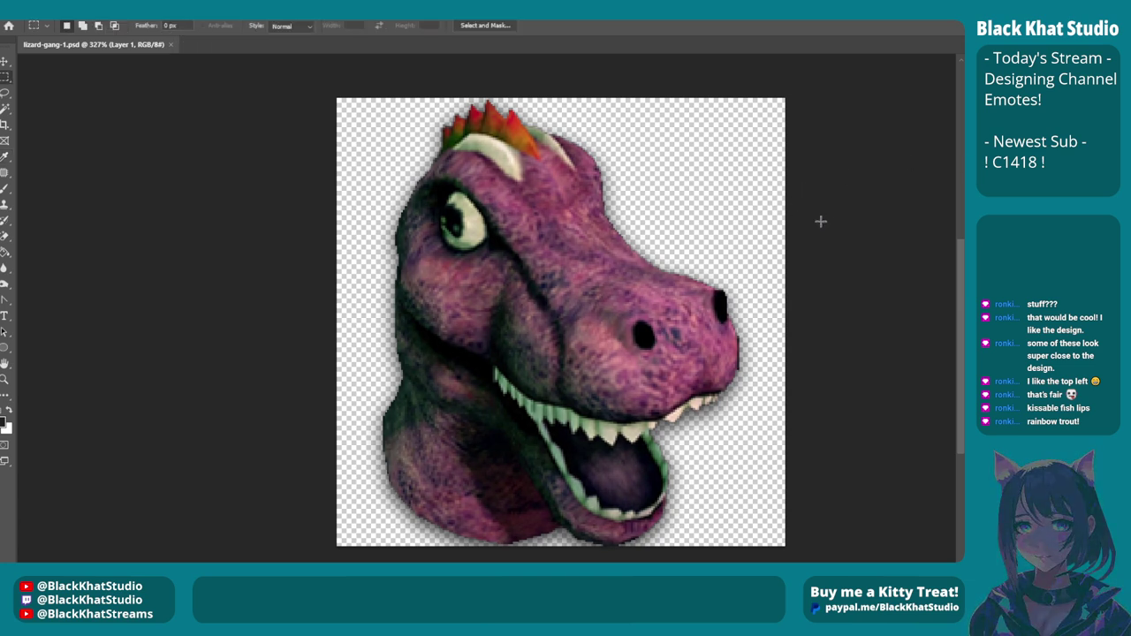